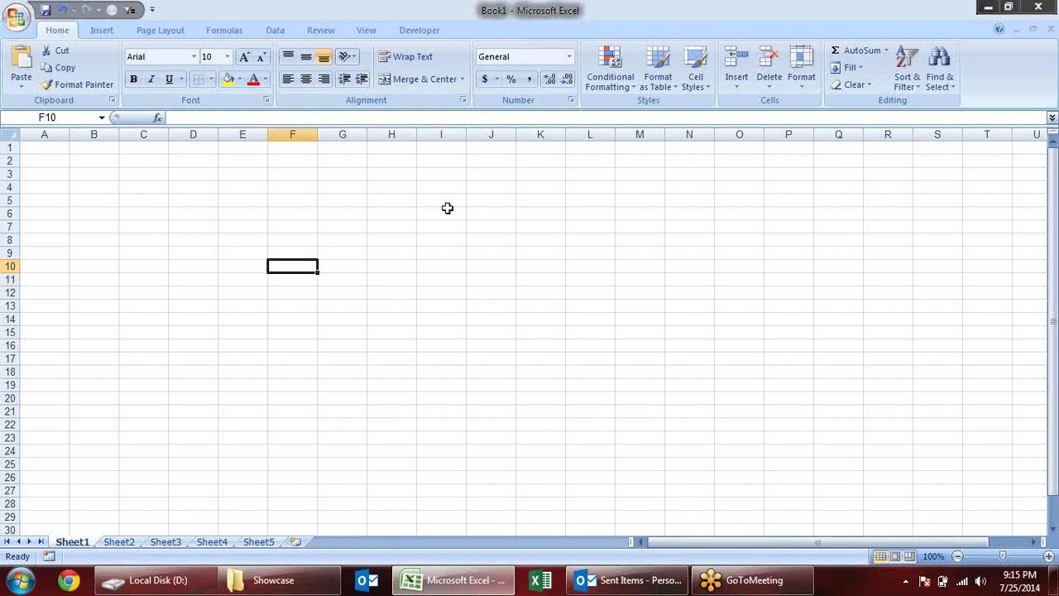
# - Fill the header row A1:D1 yellow
pyautogui.click(47, 157)
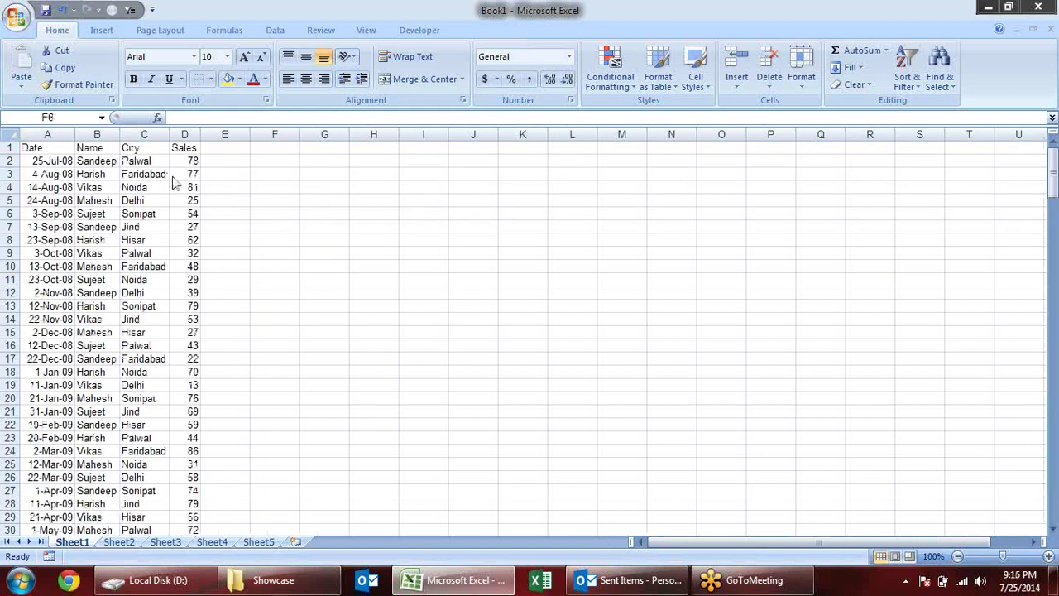
pyautogui.moveTo(49, 147); pyautogui.dragTo(186, 147)
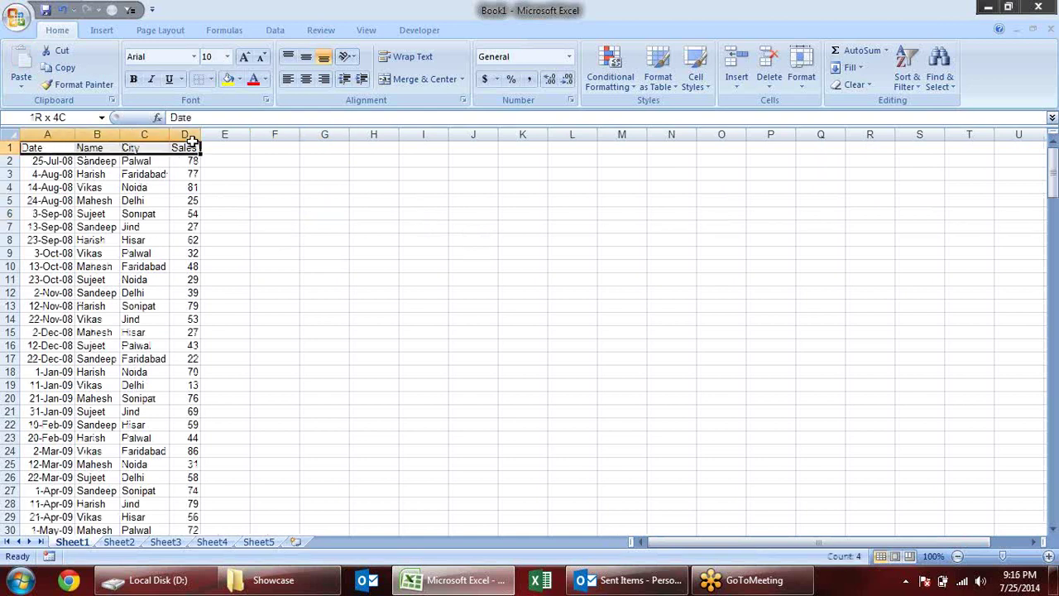
pyautogui.click(228, 78)
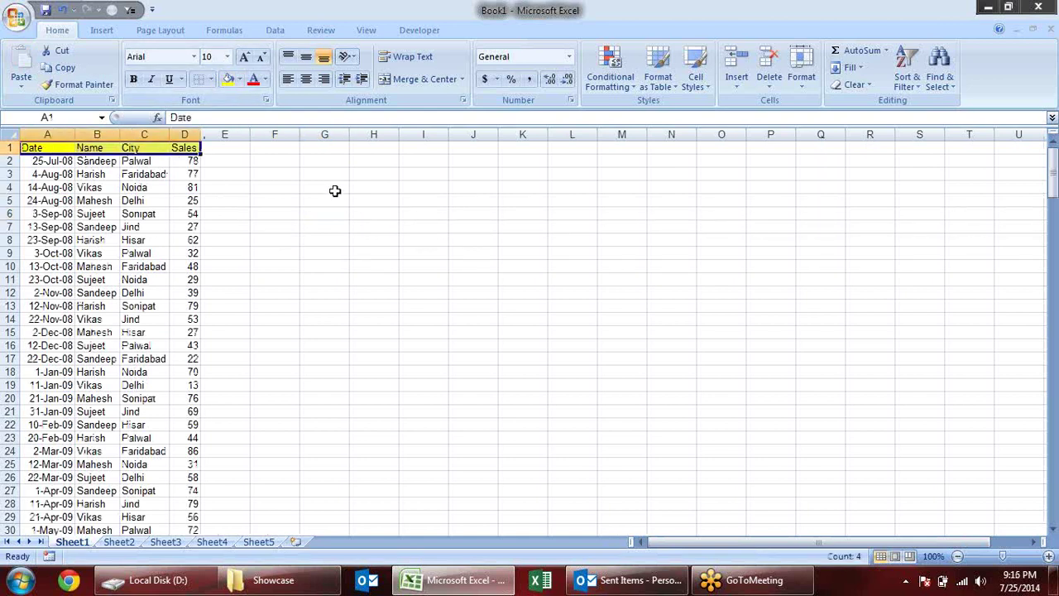
# - Add All Borders to every cell of the table down to row 213
pyautogui.hotkey('ctrl', 'shift', 'Down')
pyautogui.hotkey('ctrl', 'BackSpace')
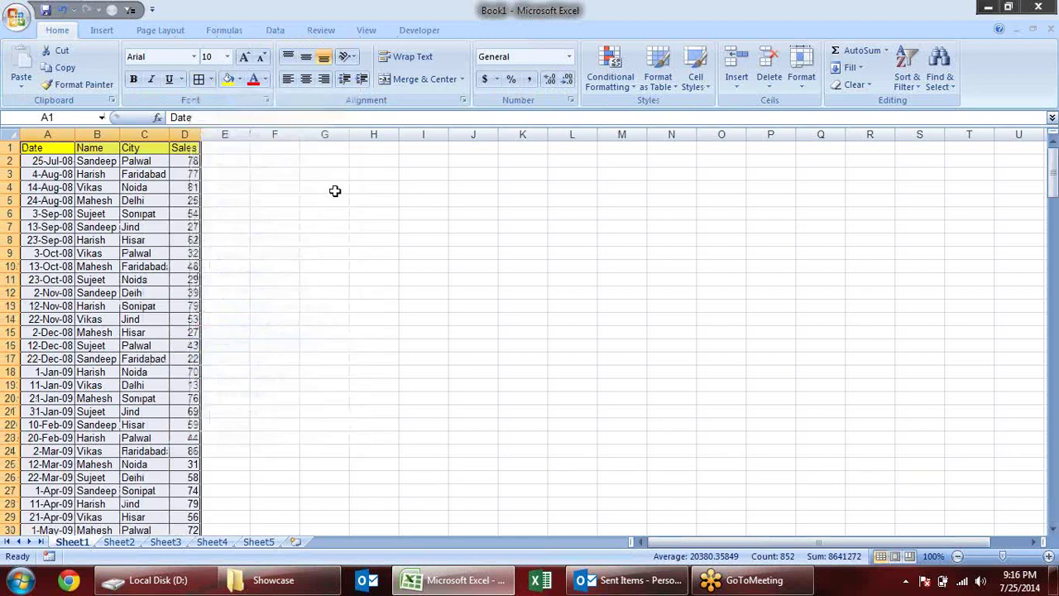
pyautogui.click(402, 225)
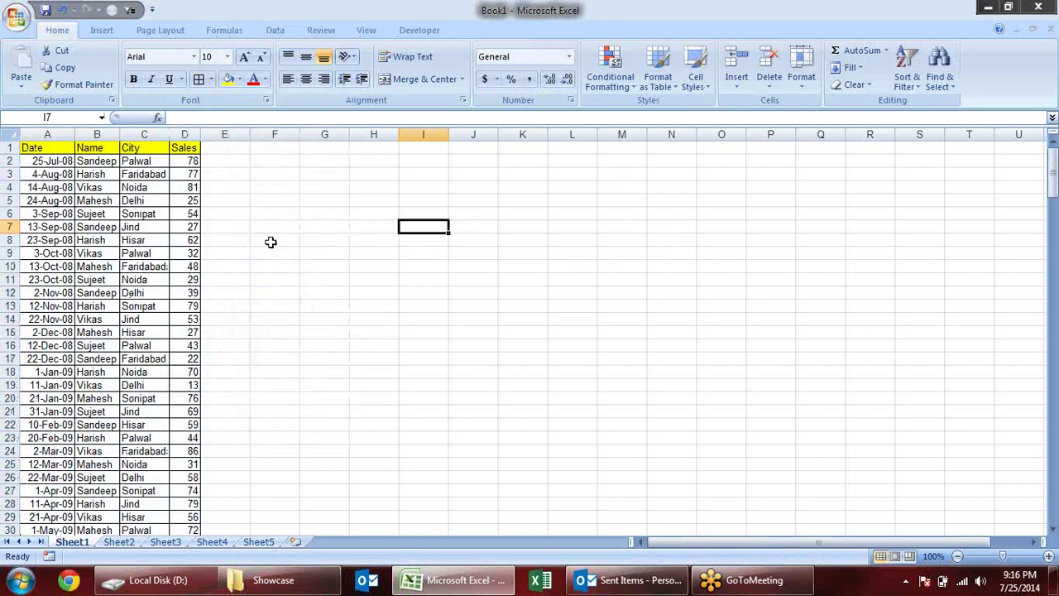
# - Sort the table A to Z by the Name column and scroll through the sorted rows
pyautogui.moveTo(49, 147); pyautogui.dragTo(180, 146)
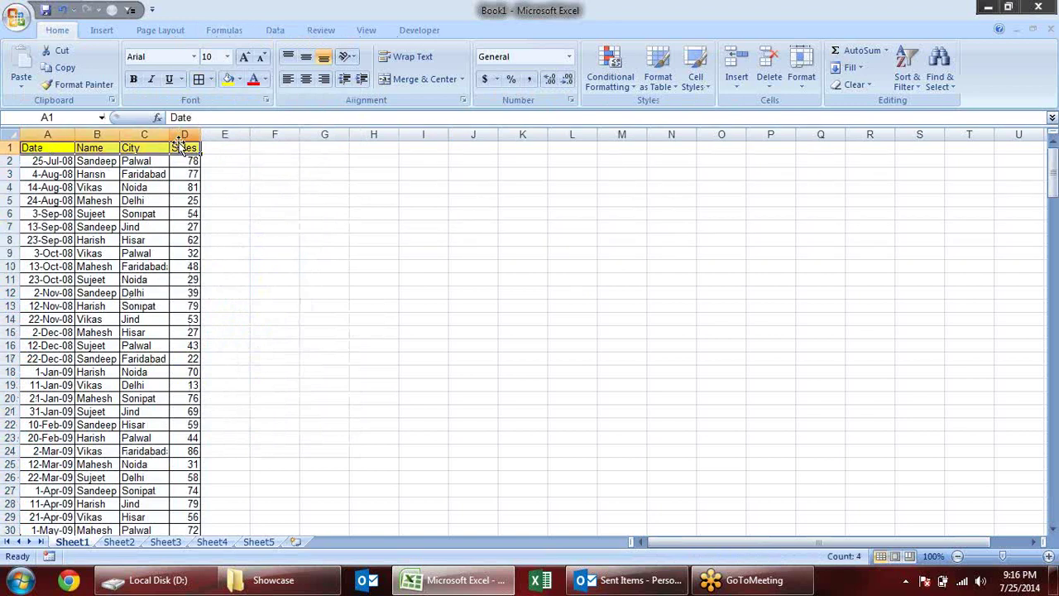
pyautogui.click(436, 173)
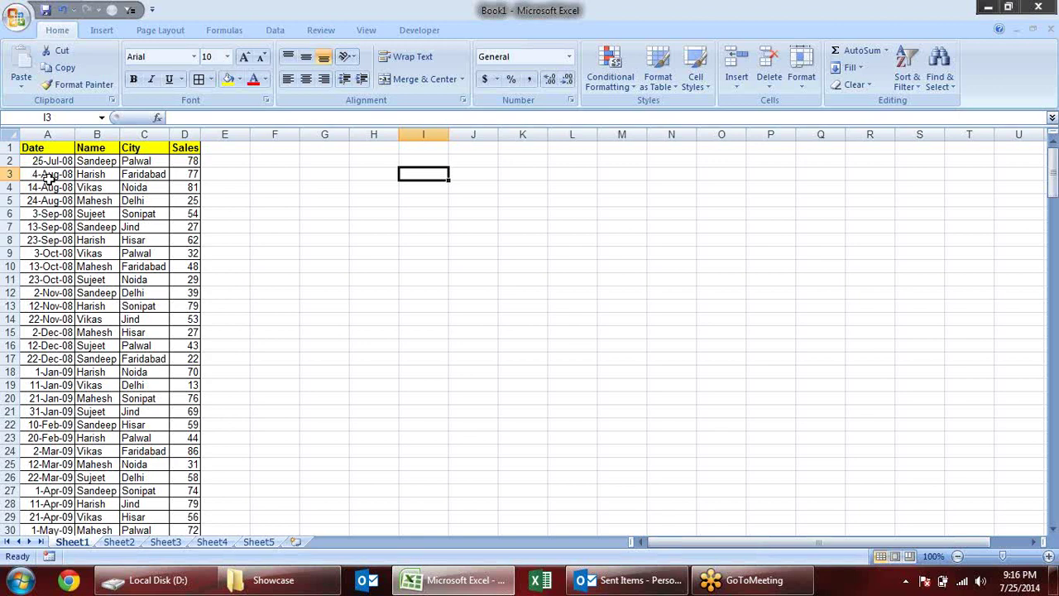
pyautogui.click(86, 159)
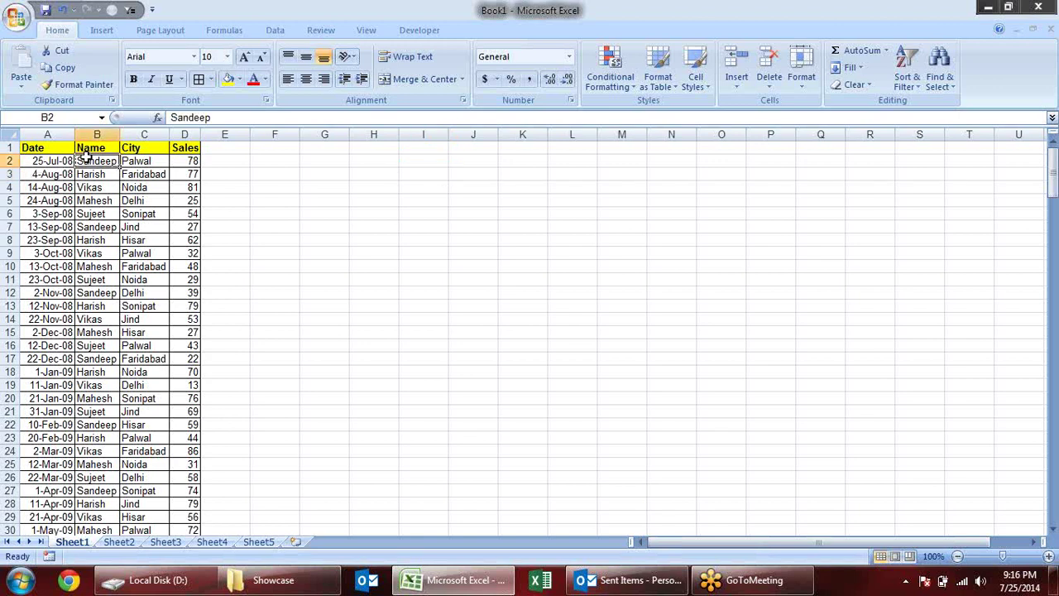
pyautogui.click(95, 187)
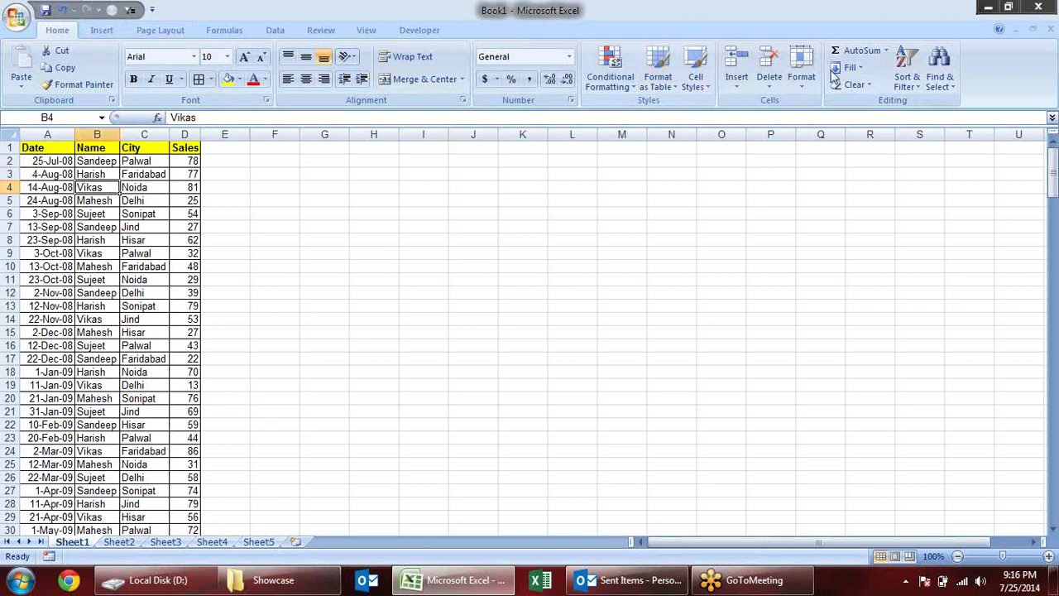
pyautogui.click(906, 80)
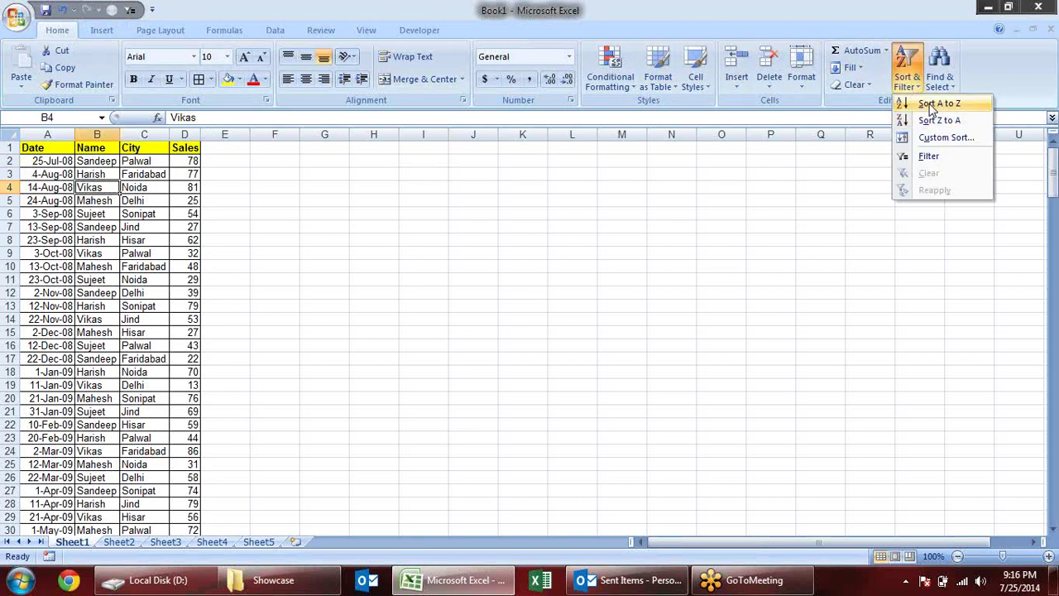
pyautogui.click(931, 105)
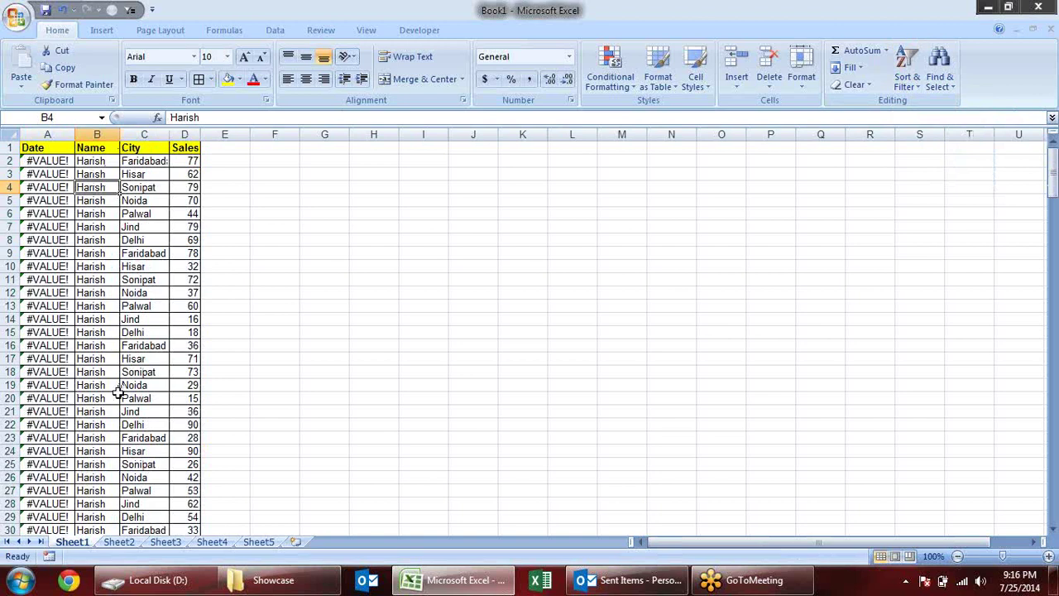
pyautogui.scroll(-7, 118, 392)
pyautogui.scroll(-6, 124, 389)
pyautogui.scroll(-4, 141, 397)
pyautogui.scroll(-5, 148, 398)
# - Undo the Name sort and inspect the formula behind date cell A3
pyautogui.scroll(12, 156, 397)
pyautogui.hotkey('ctrl', 'a')
pyautogui.click(47, 214)
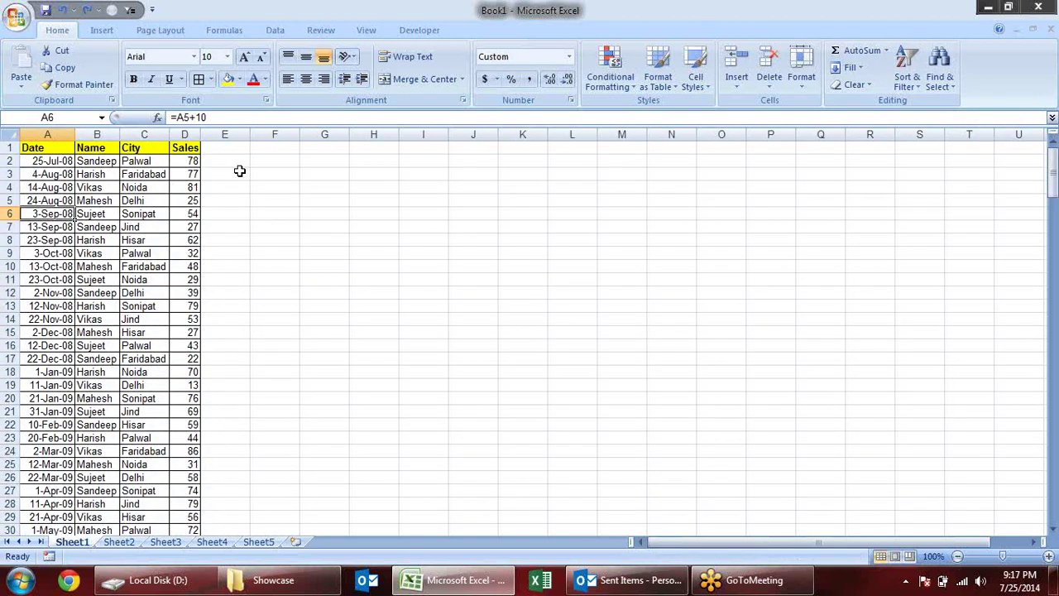
pyautogui.click(59, 176)
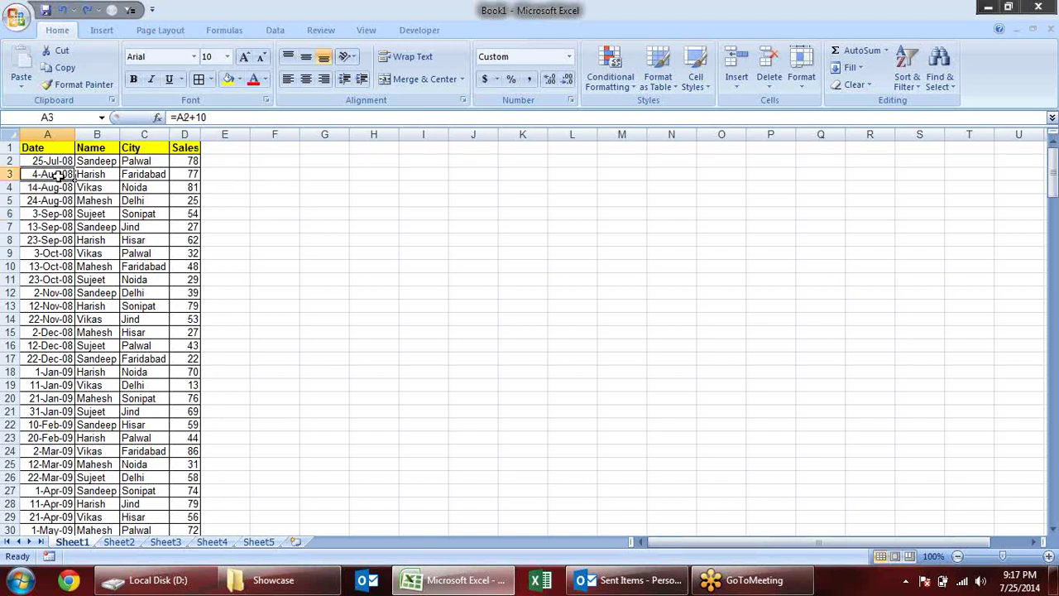
pyautogui.doubleClick(63, 174)
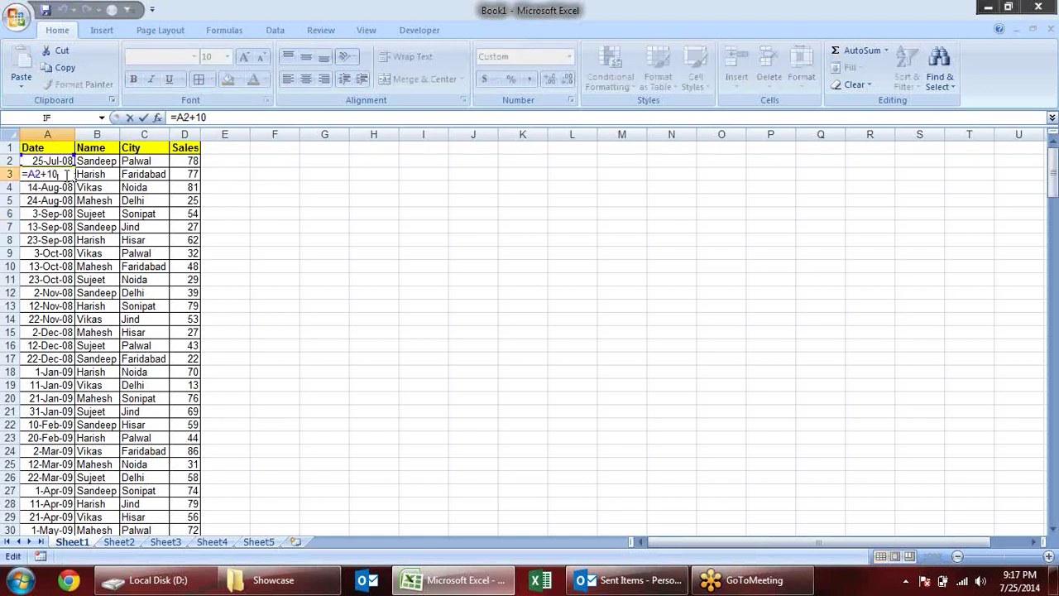
pyautogui.click(128, 227)
# - Copy the dates from A3 to the last row and paste them back as values only
pyautogui.click(54, 174)
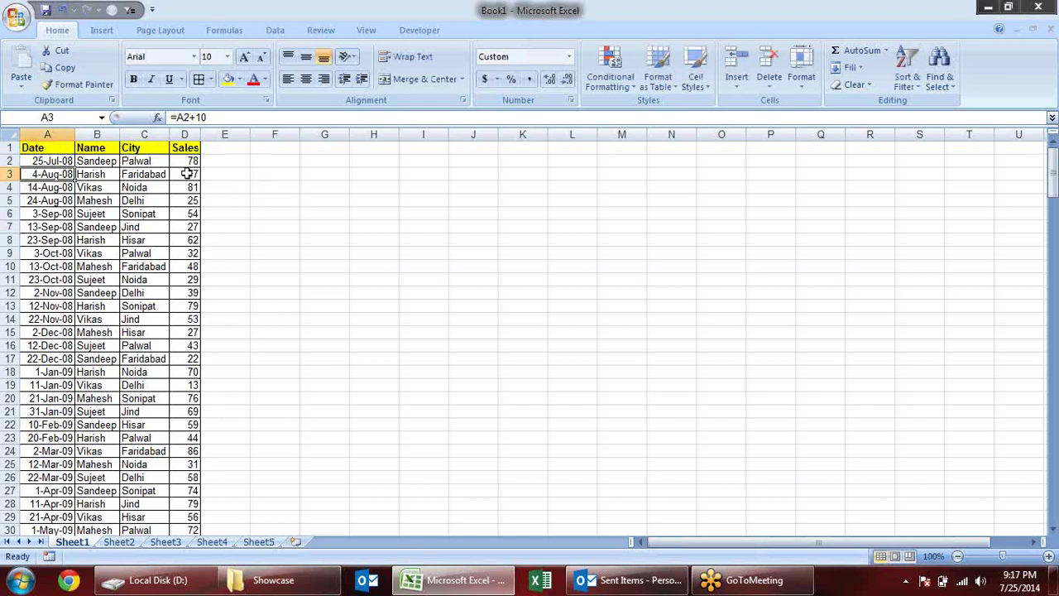
pyautogui.hotkey('ctrl', 'shift', 'Down')
pyautogui.hotkey('ctrl', 'c')
pyautogui.hotkey('ctrl', 'BackSpace')
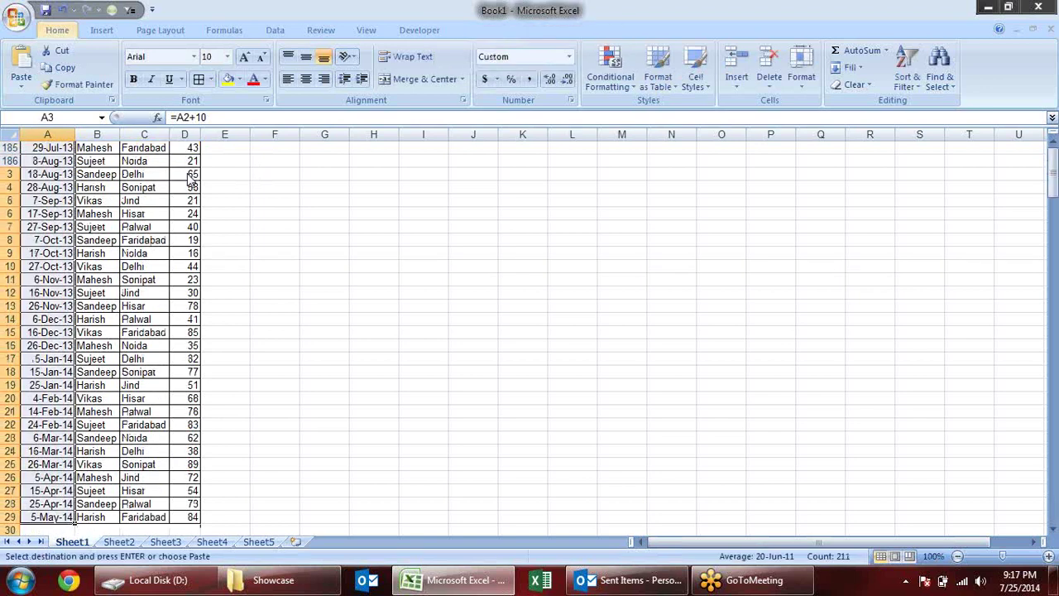
pyautogui.hotkey('ctrl', 'alt', 'v')
pyautogui.press('v')
pyautogui.press('Return')
pyautogui.press('Escape')
pyautogui.click(275, 187)
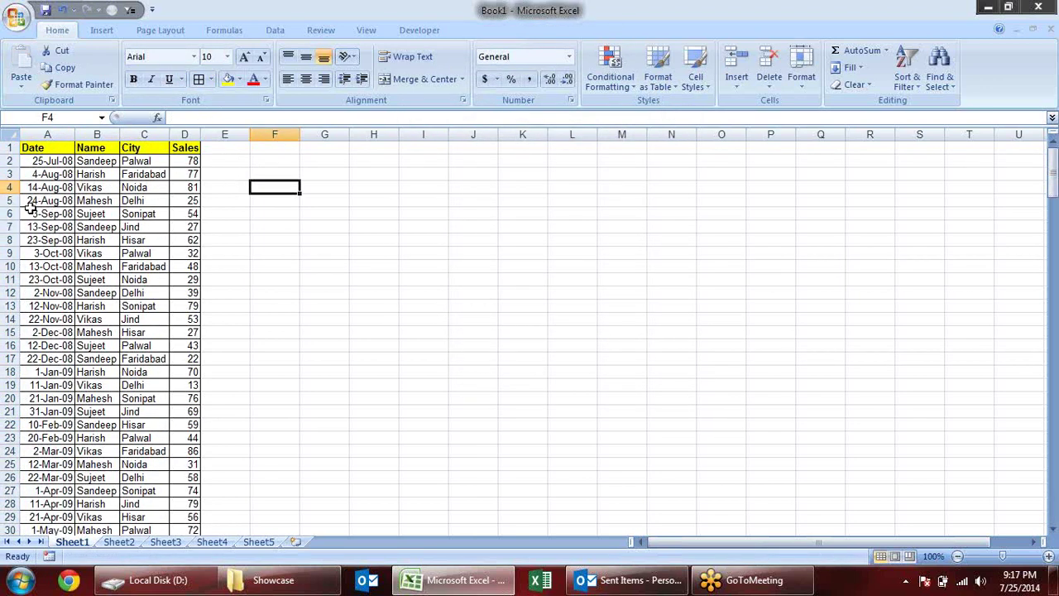
# - Sort the table A to Z by Name and review the sorted names
pyautogui.click(91, 187)
pyautogui.click(907, 76)
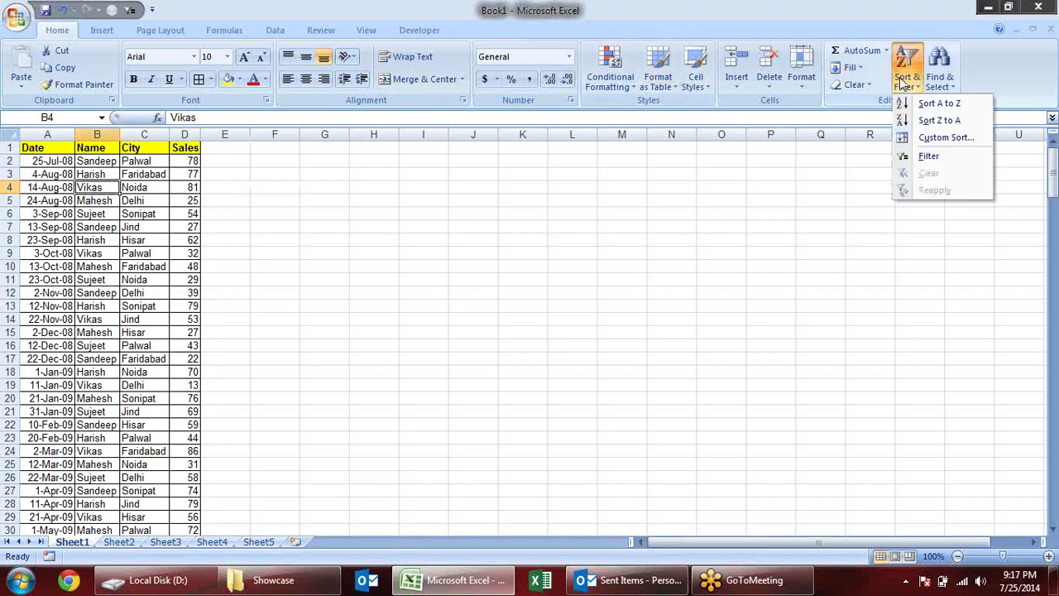
pyautogui.click(928, 105)
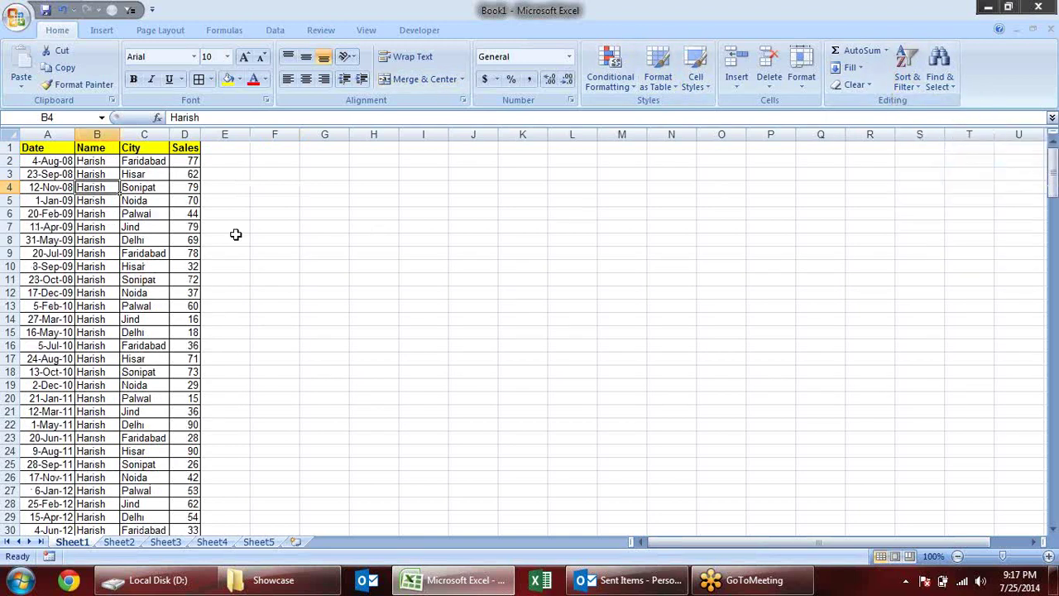
pyautogui.scroll(-4, 94, 182)
pyautogui.scroll(-6, 94, 182)
pyautogui.click(93, 176)
pyautogui.moveTo(94, 177); pyautogui.dragTo(103, 318)
pyautogui.scroll(6, 136, 310)
pyautogui.scroll(4, 137, 310)
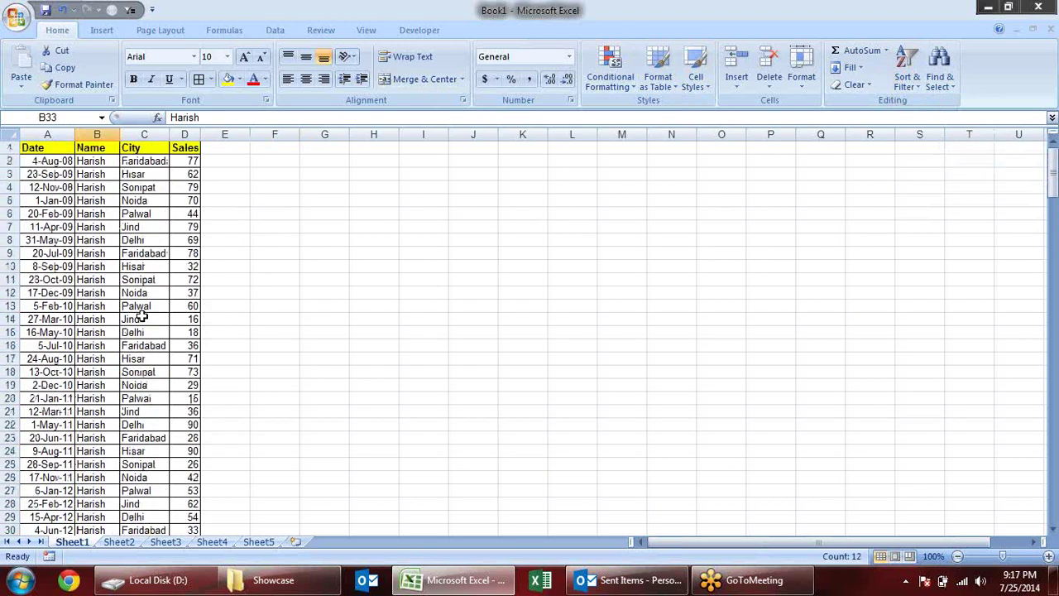
# - Check that A5 still holds a real date and review the Harish rows and city cells
pyautogui.click(143, 190)
pyautogui.click(189, 187)
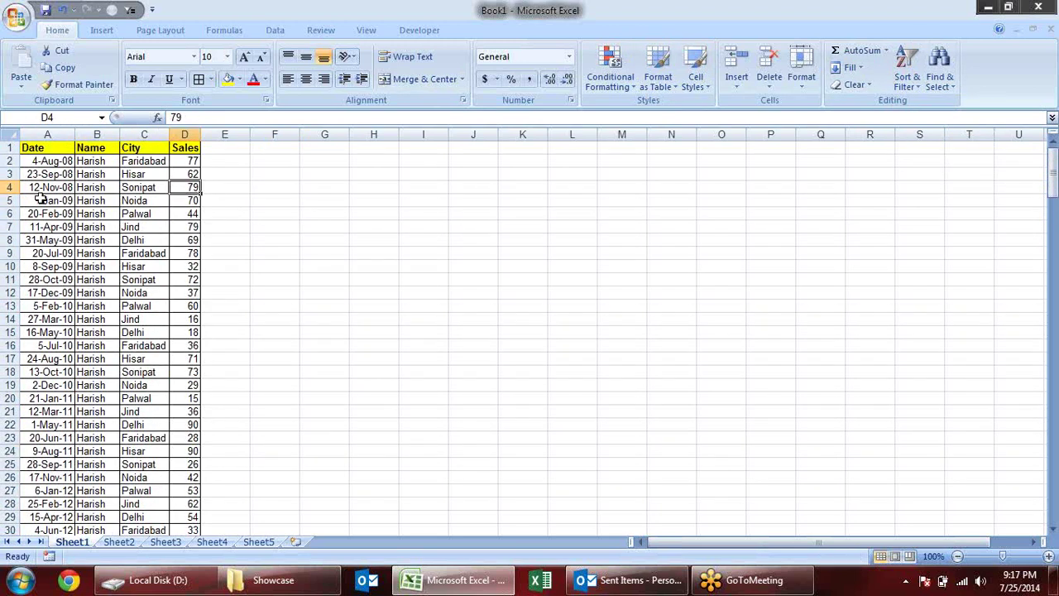
pyautogui.click(42, 201)
pyautogui.moveTo(91, 172); pyautogui.dragTo(94, 385)
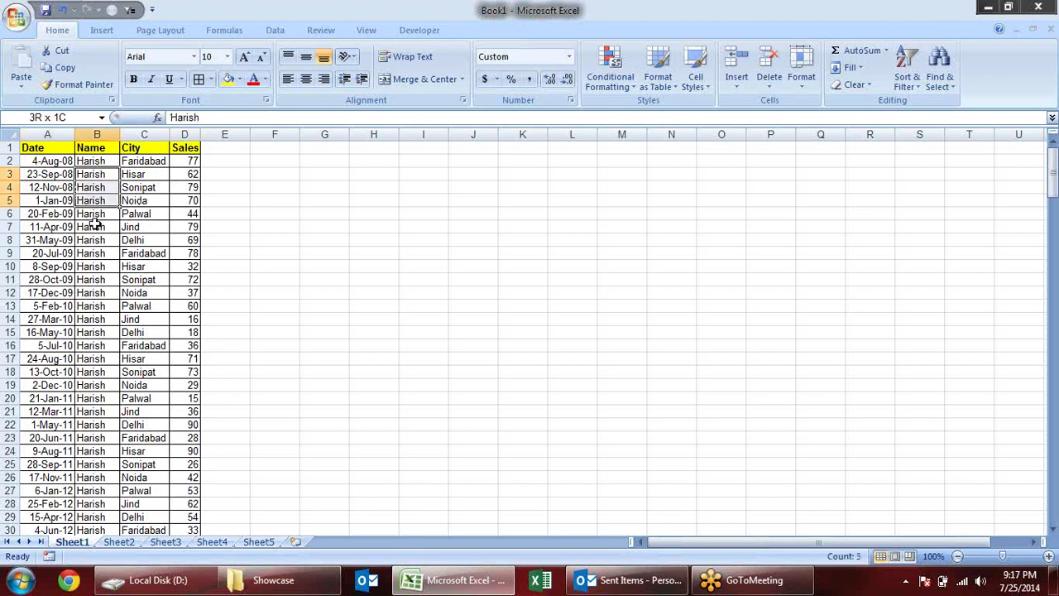
pyautogui.moveTo(136, 160); pyautogui.dragTo(139, 248)
pyautogui.click(189, 214)
# - Sort the table A to Z by City so Delhi rows come first
pyautogui.click(154, 191)
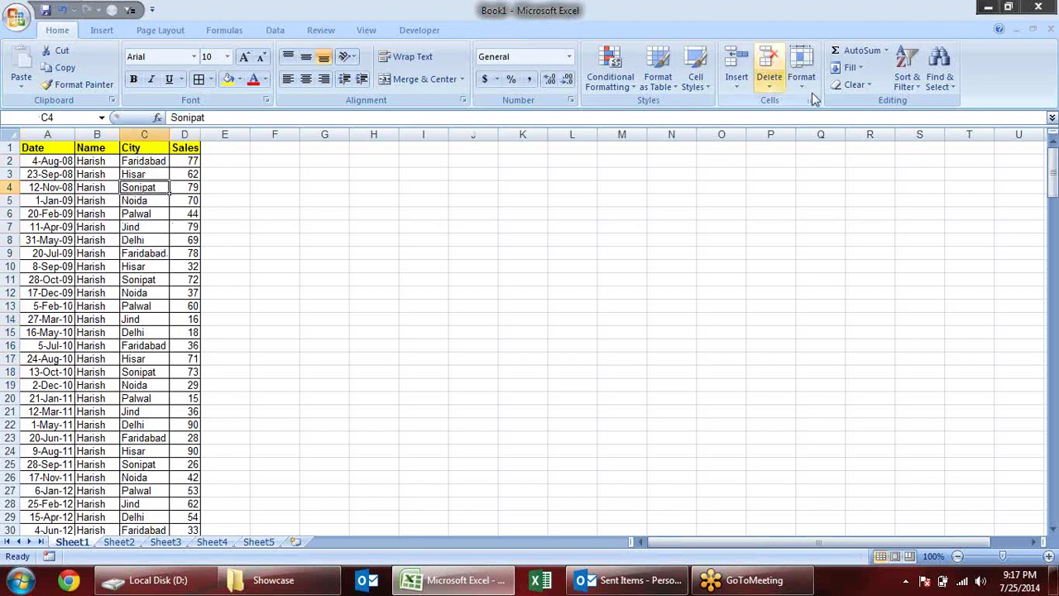
pyautogui.click(908, 83)
pyautogui.click(927, 103)
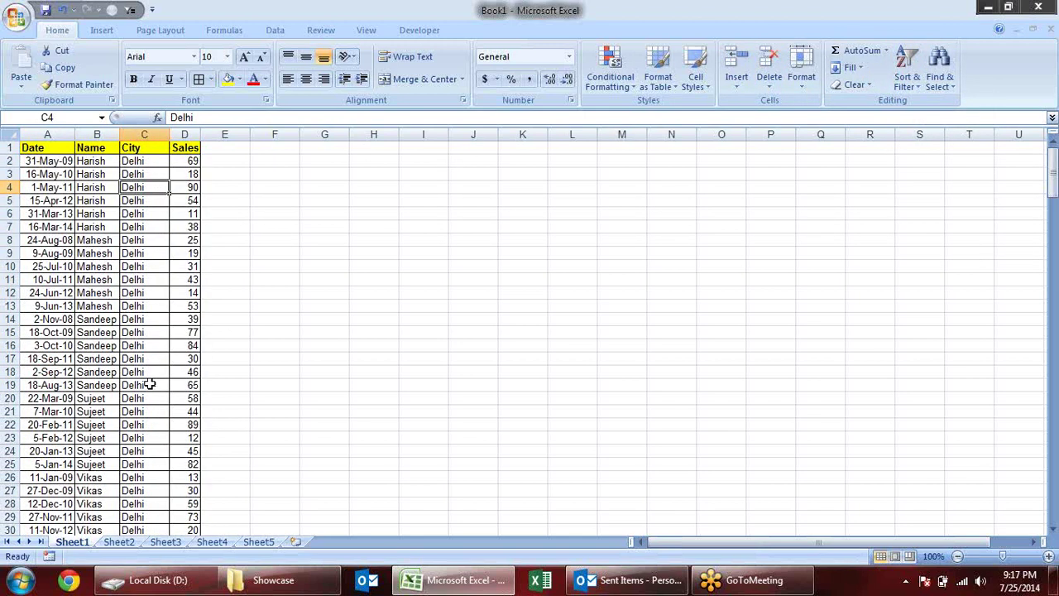
pyautogui.scroll(-5, 150, 385)
pyautogui.scroll(-2, 154, 372)
pyautogui.scroll(-5, 154, 377)
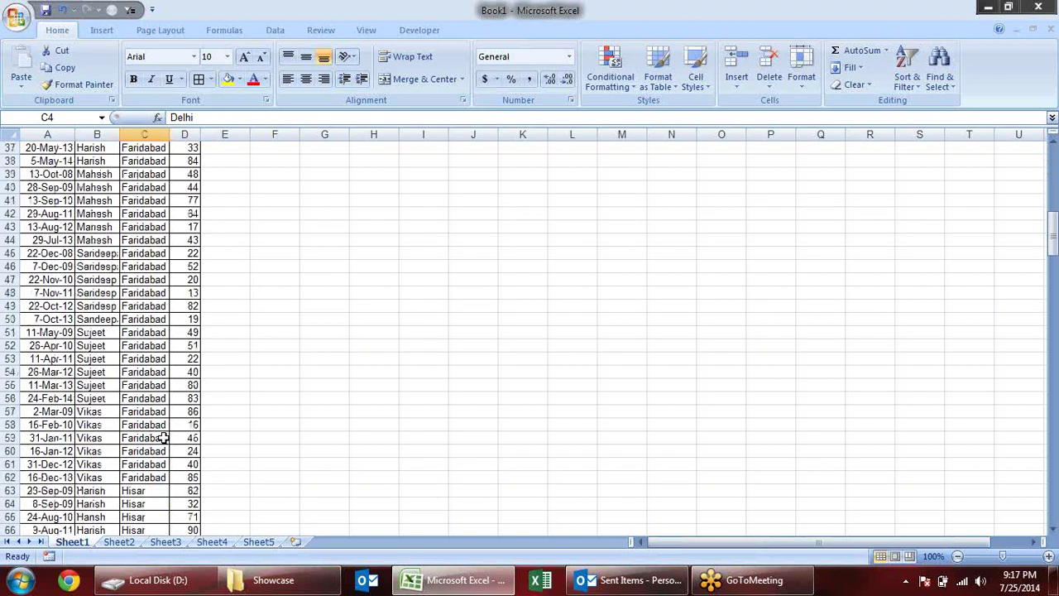
pyautogui.scroll(-4, 153, 383)
pyautogui.scroll(8, 167, 410)
pyautogui.scroll(4, 163, 417)
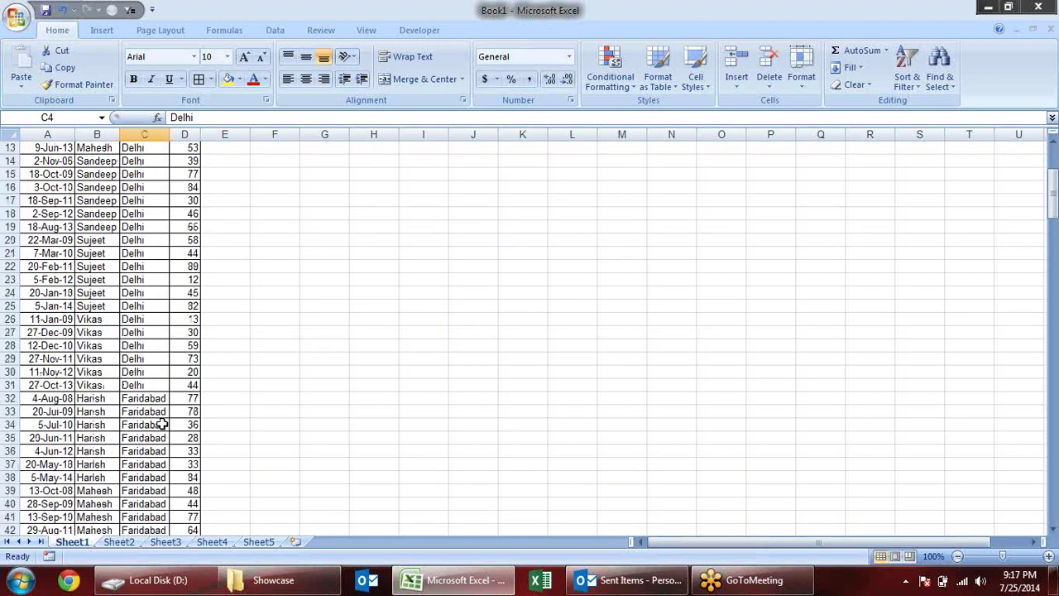
pyautogui.scroll(4, 165, 424)
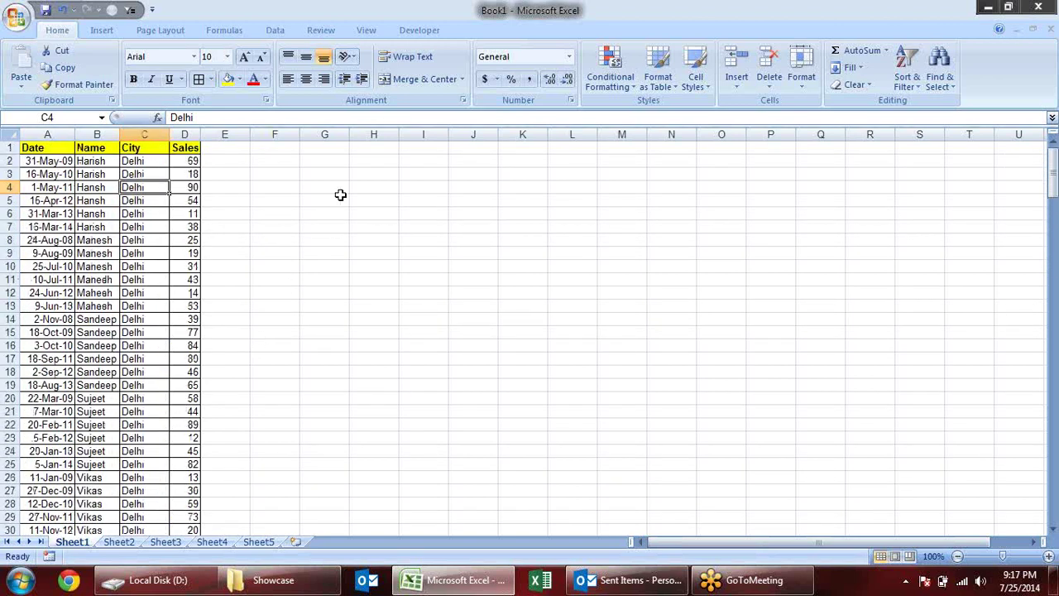
# - Sort the table by City from Z to A
pyautogui.click(906, 80)
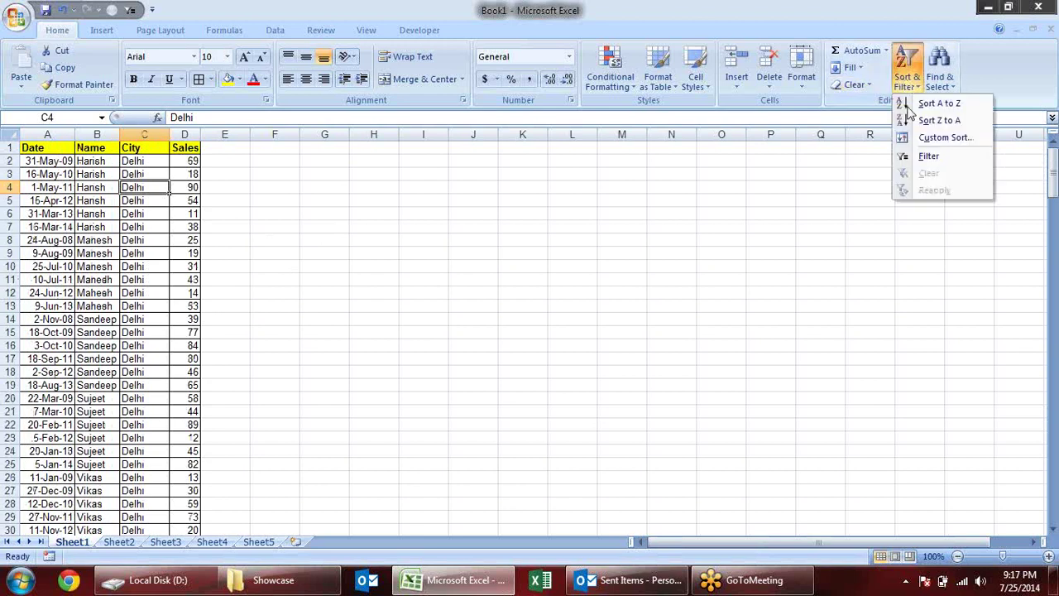
pyautogui.click(929, 121)
pyautogui.click(910, 86)
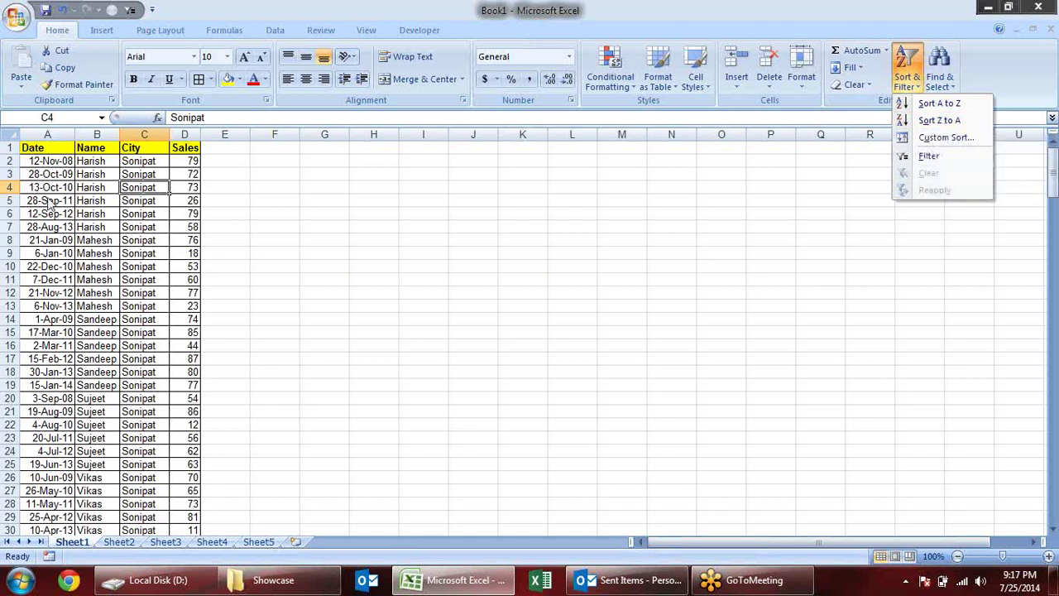
pyautogui.click(49, 174)
# - Sort the table by Date oldest to newest, then newest to oldest
pyautogui.click(50, 174)
pyautogui.click(906, 81)
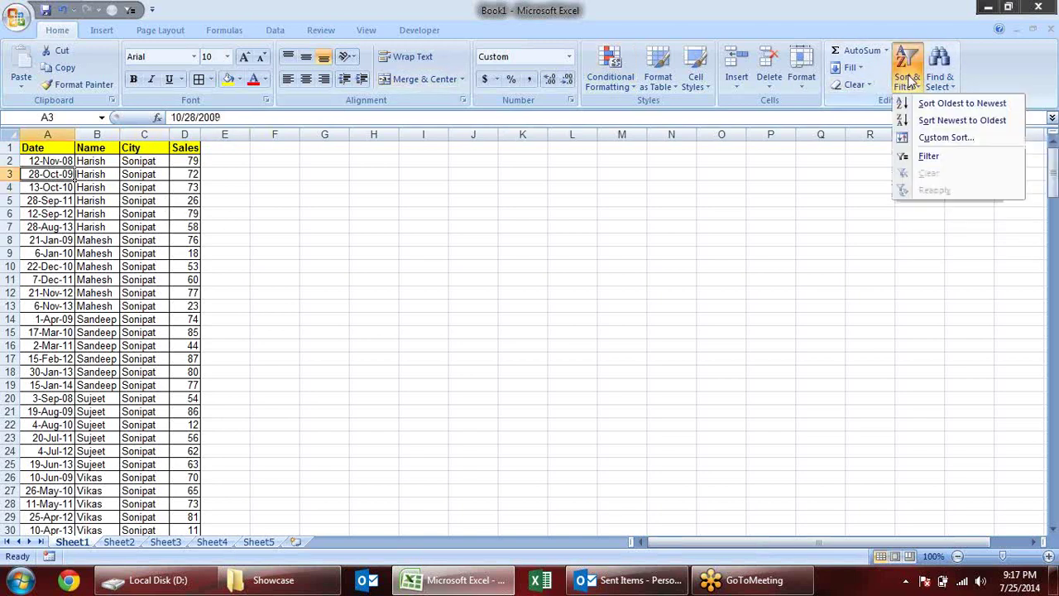
pyautogui.click(932, 106)
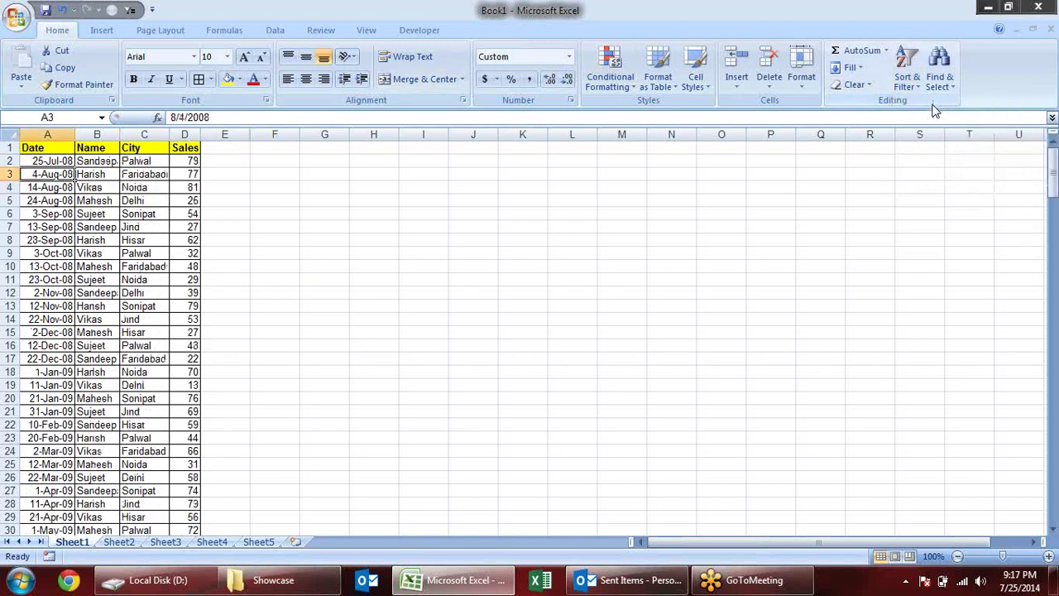
pyautogui.click(914, 91)
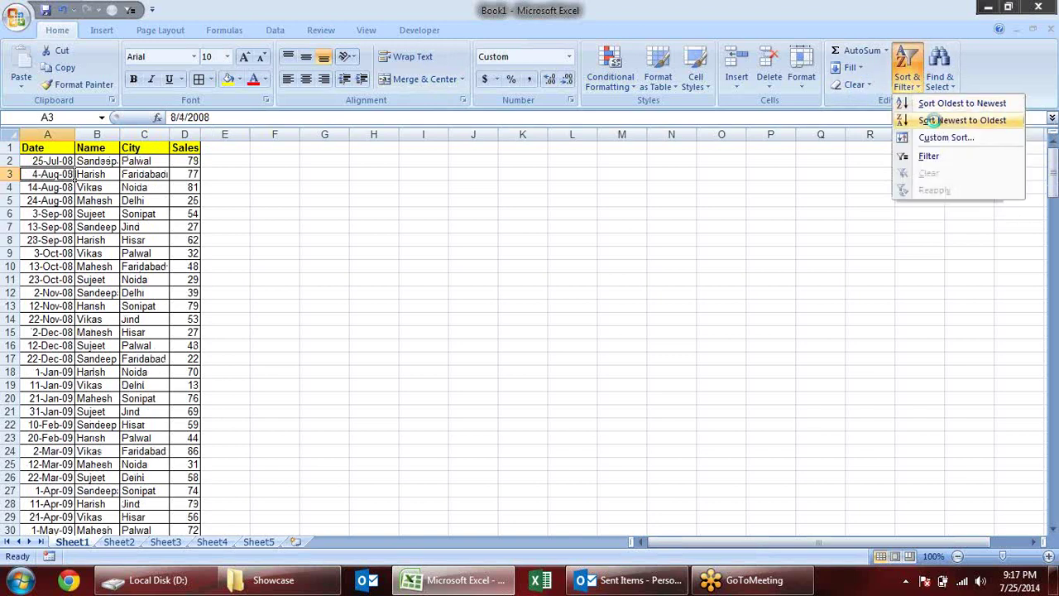
pyautogui.click(937, 122)
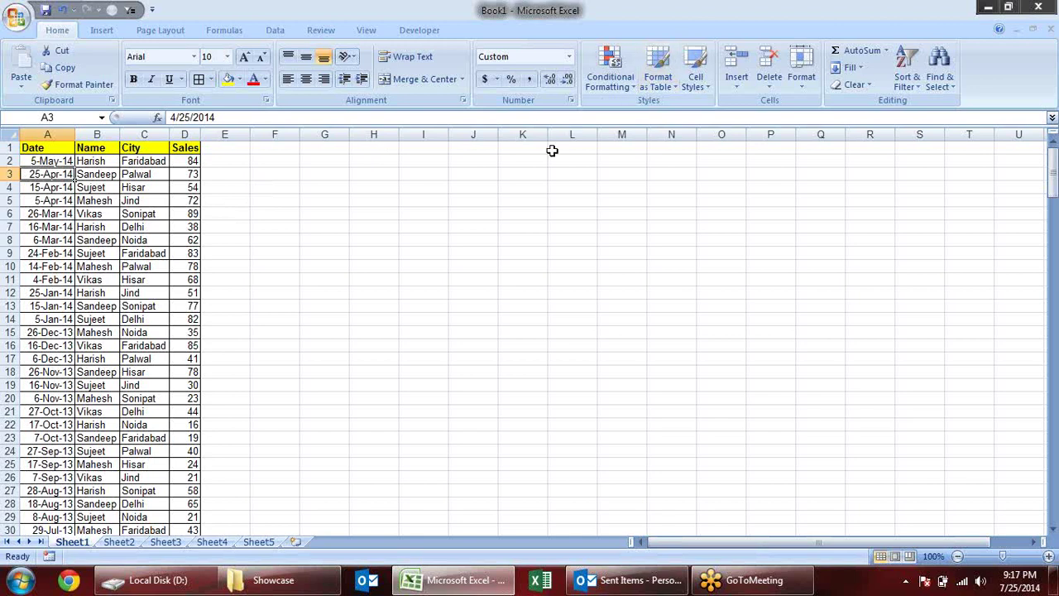
pyautogui.click(916, 86)
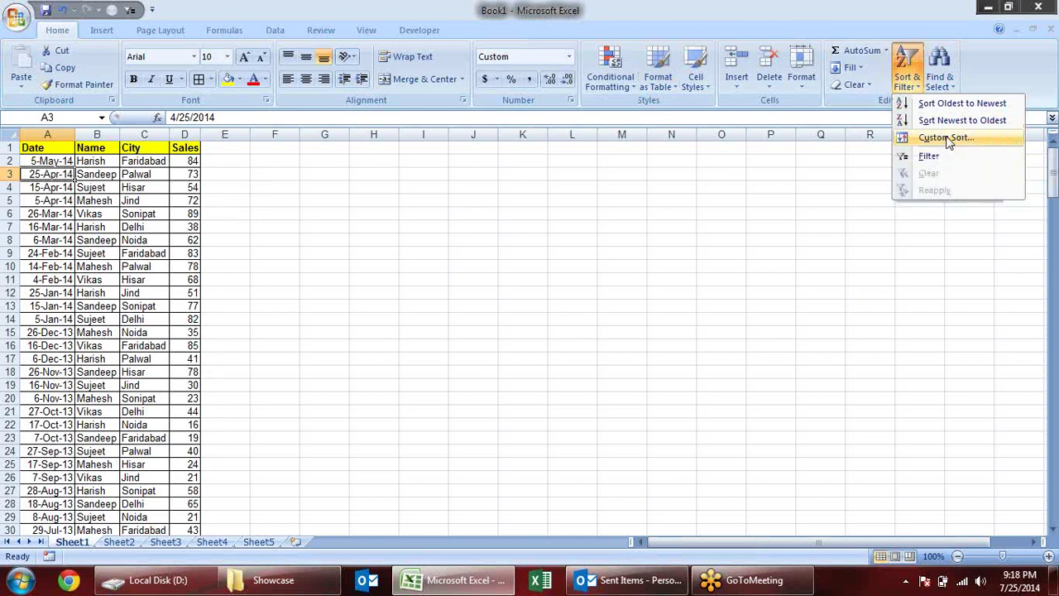
# - In Custom Sort, set the first level to sort Name from A to Z
pyautogui.click(949, 140)
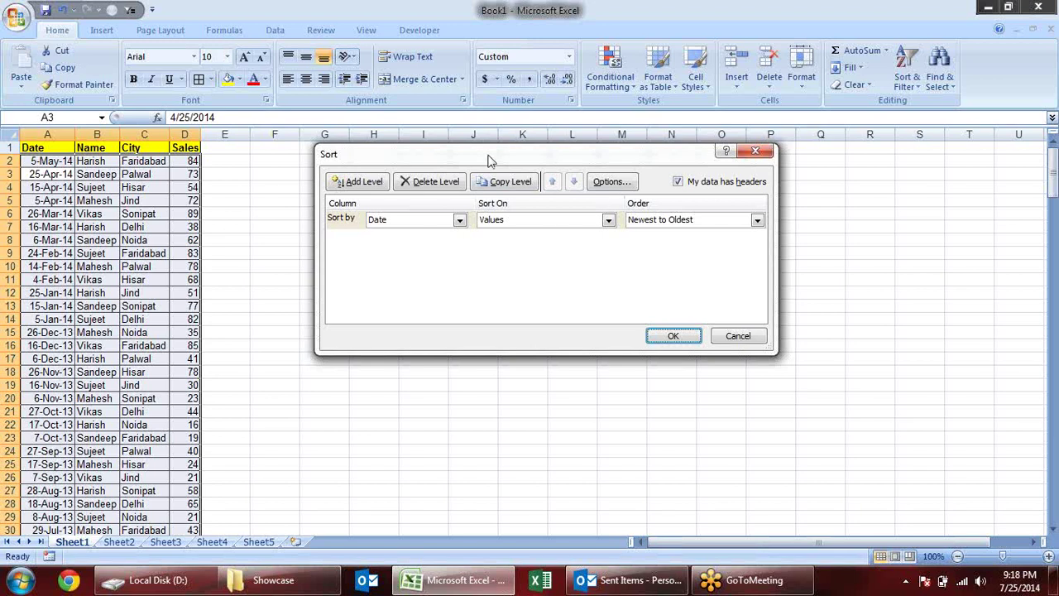
pyautogui.moveTo(488, 159); pyautogui.dragTo(498, 188)
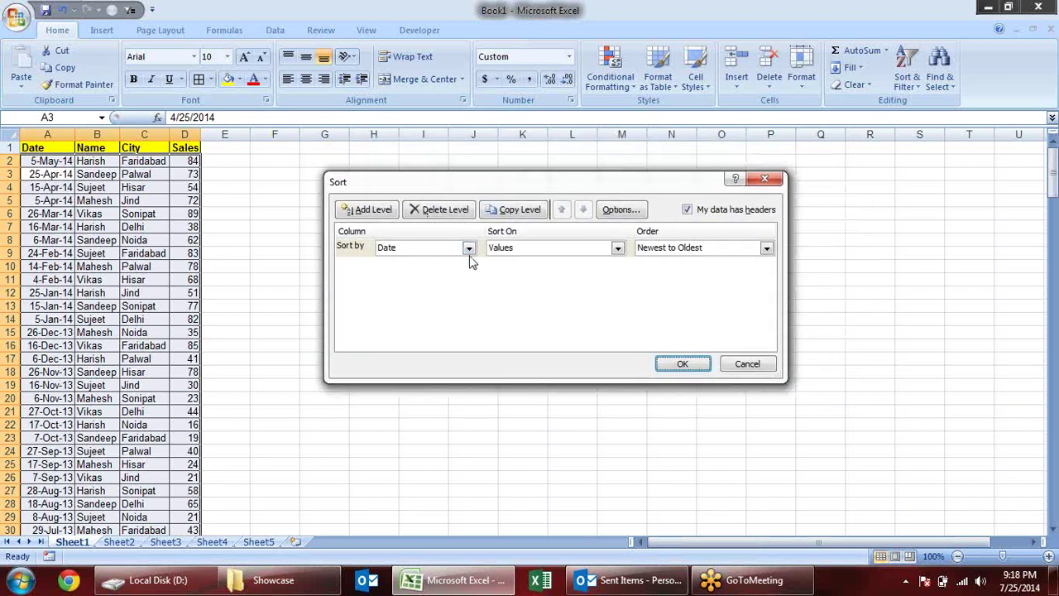
pyautogui.click(469, 248)
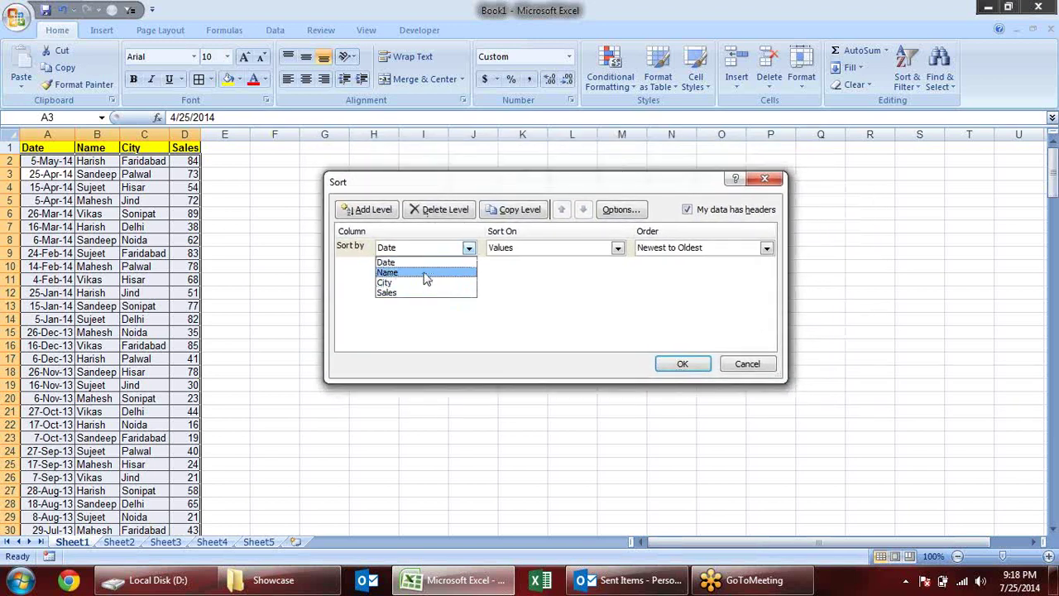
pyautogui.click(428, 273)
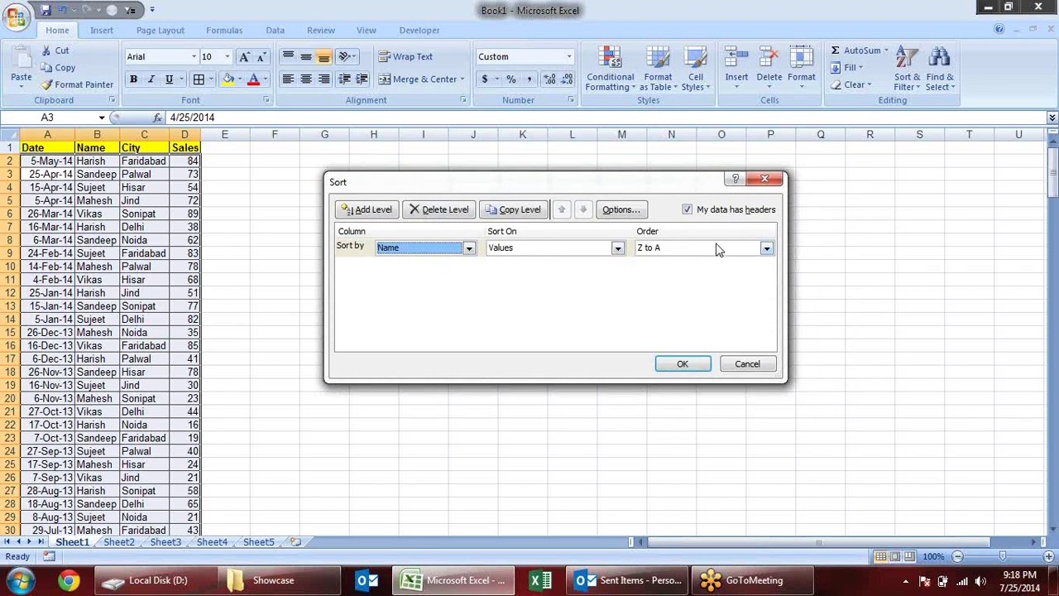
pyautogui.click(766, 248)
pyautogui.click(701, 261)
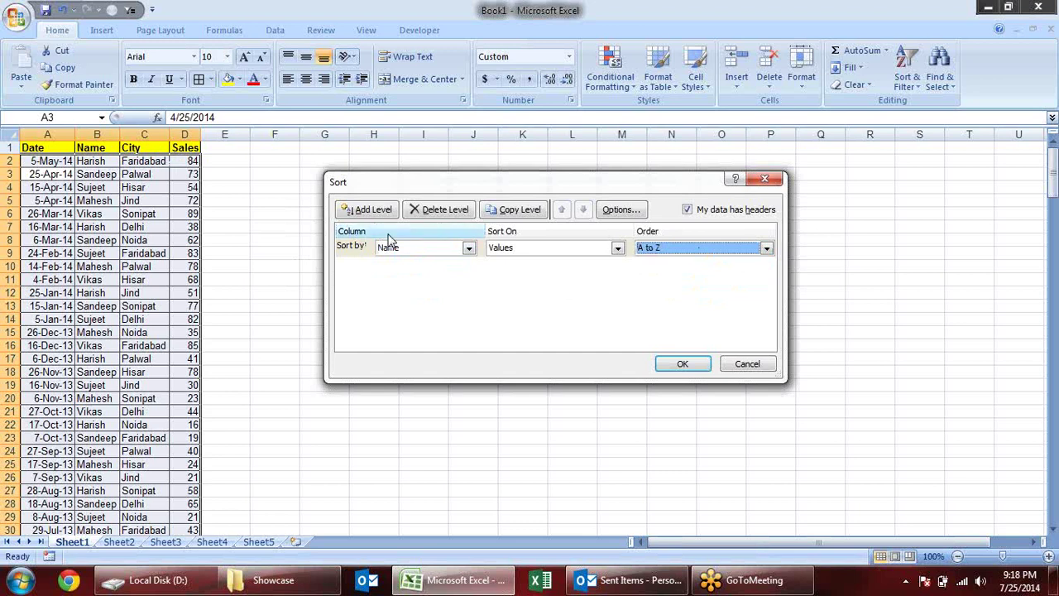
# - Add a second level sorting Sales Largest to Smallest and confirm with OK
pyautogui.click(369, 209)
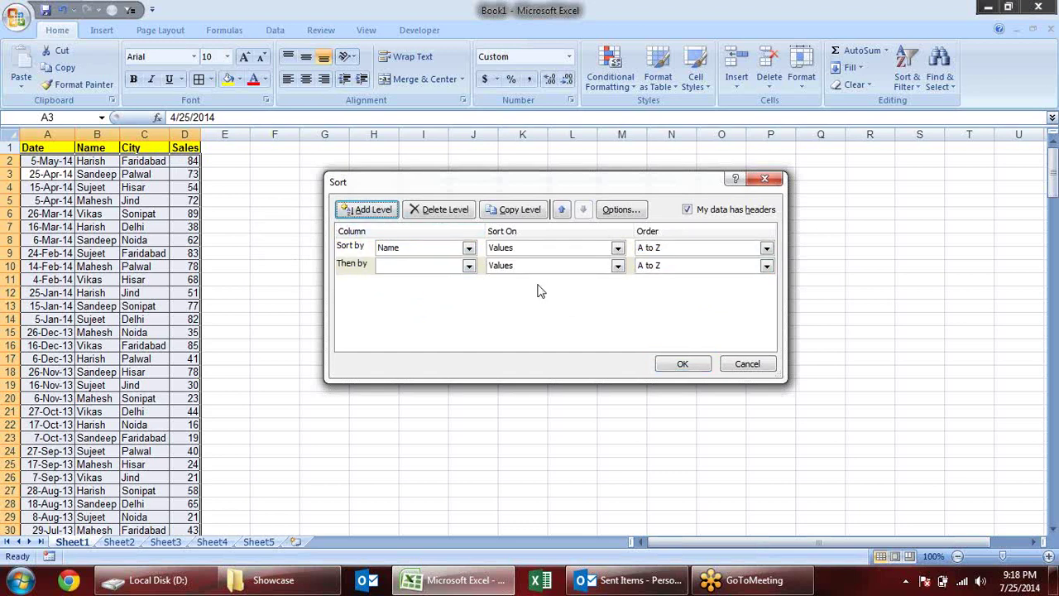
pyautogui.click(468, 266)
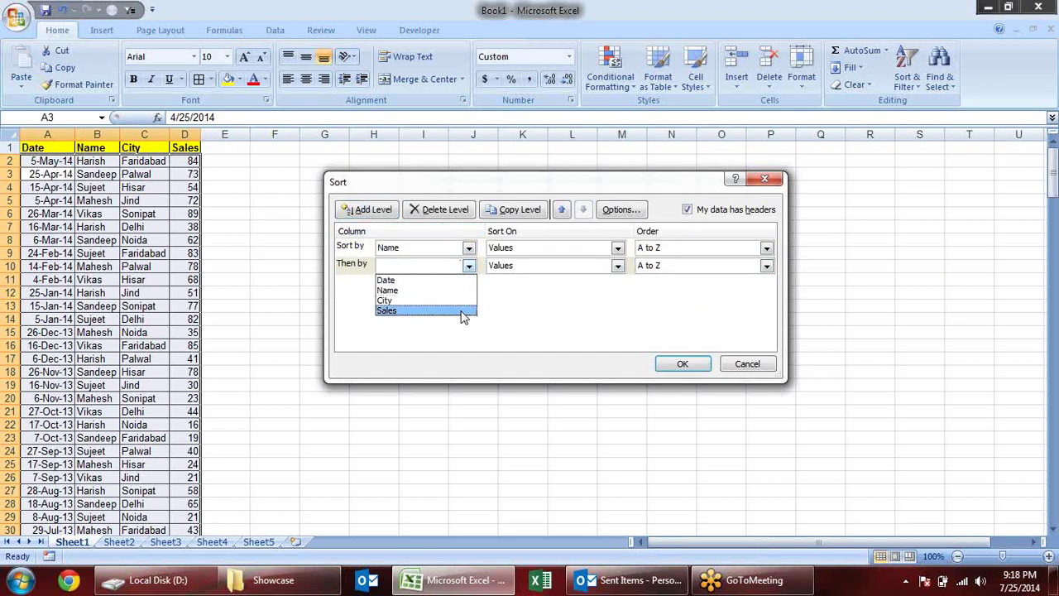
pyautogui.click(467, 312)
pyautogui.click(767, 266)
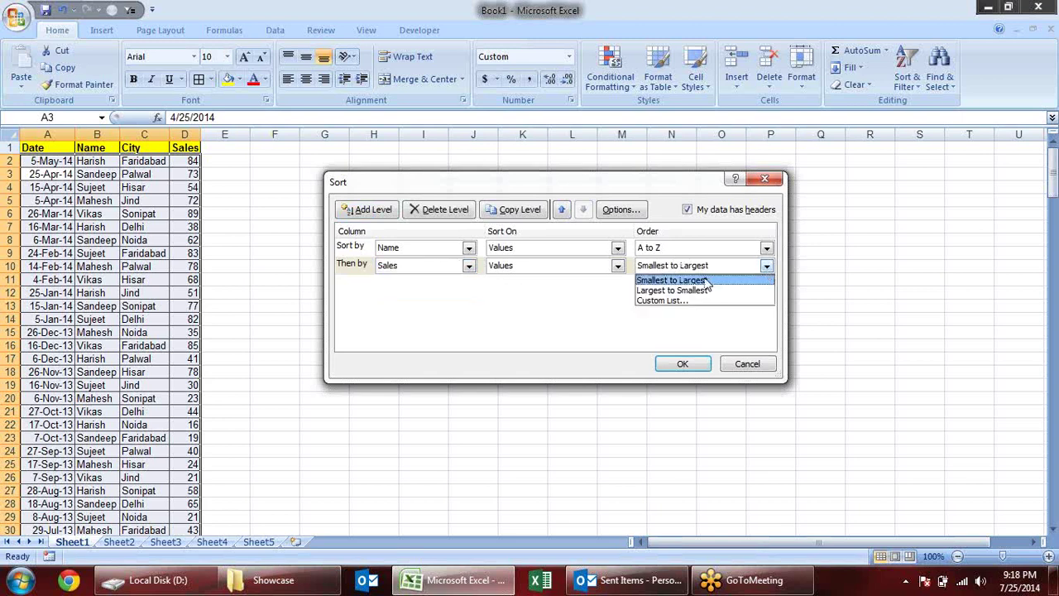
pyautogui.click(714, 288)
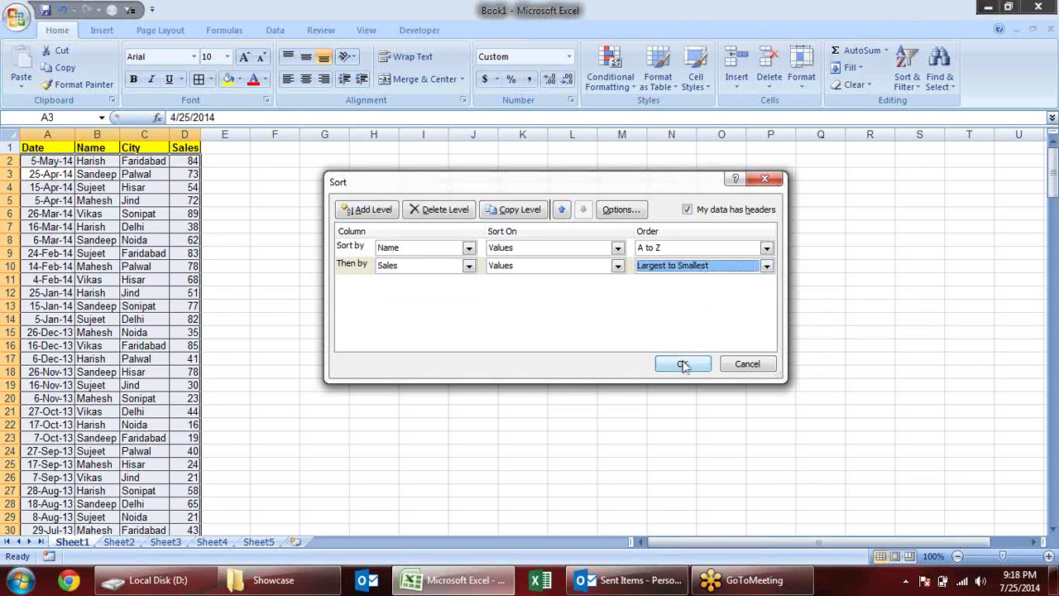
pyautogui.click(683, 364)
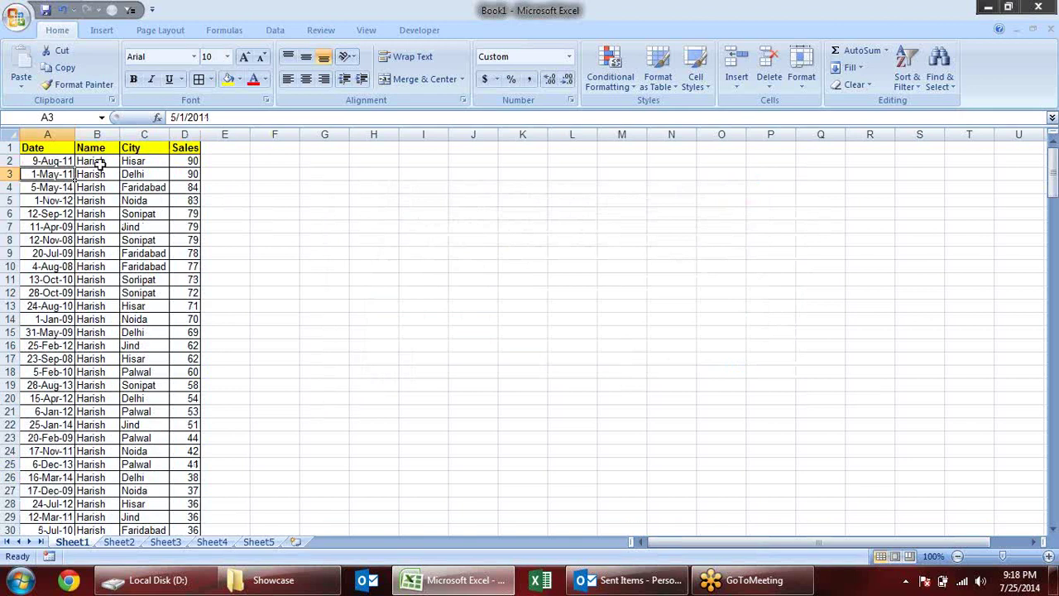
pyautogui.moveTo(99, 164); pyautogui.dragTo(103, 504)
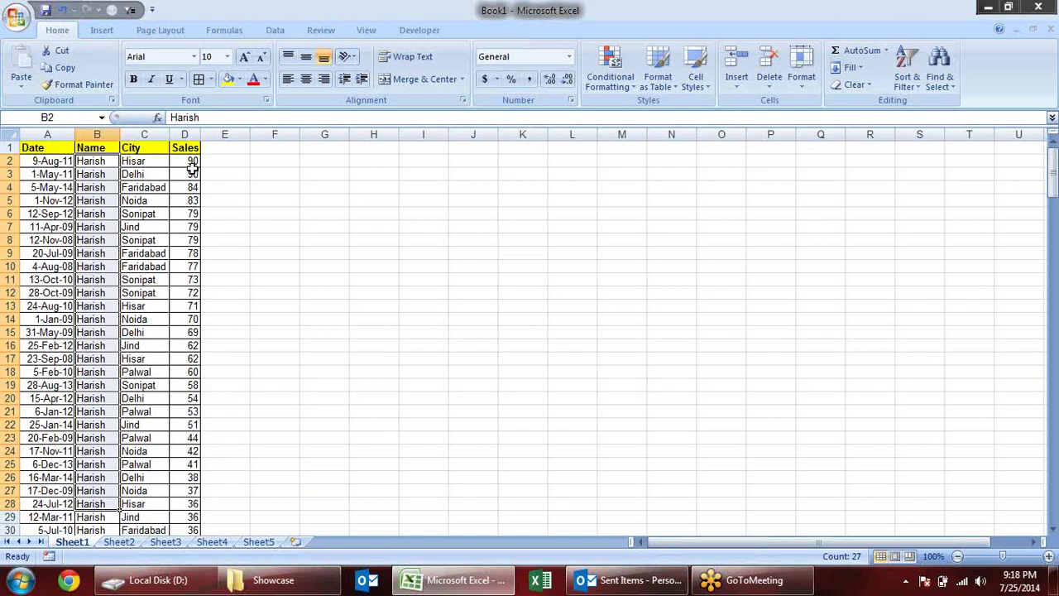
pyautogui.moveTo(190, 162); pyautogui.dragTo(190, 424)
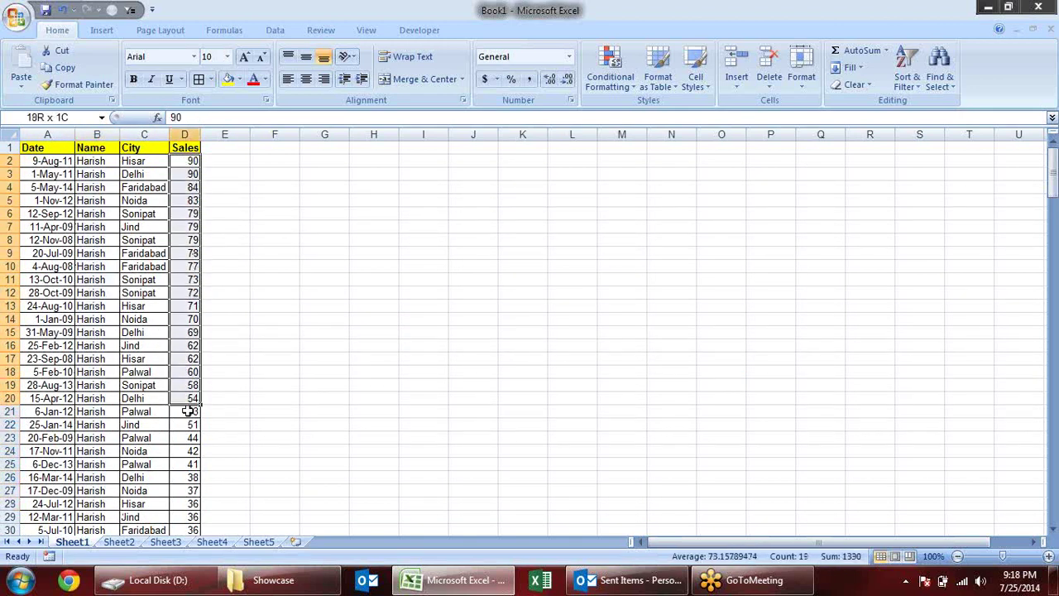
pyautogui.scroll(-3, 200, 429)
pyautogui.scroll(-1, 200, 428)
pyautogui.scroll(-3, 199, 430)
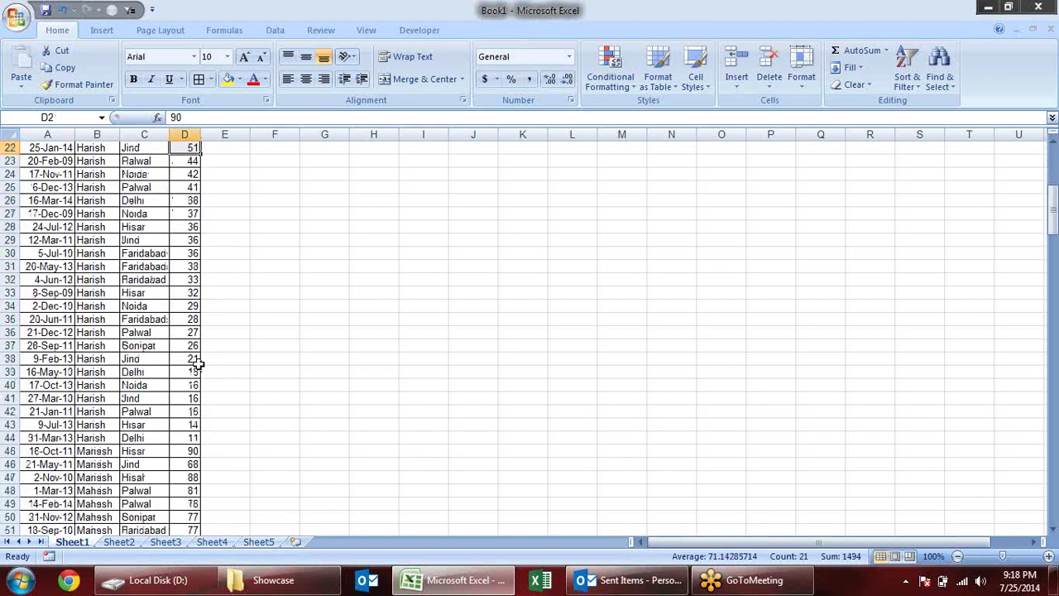
pyautogui.click(195, 438)
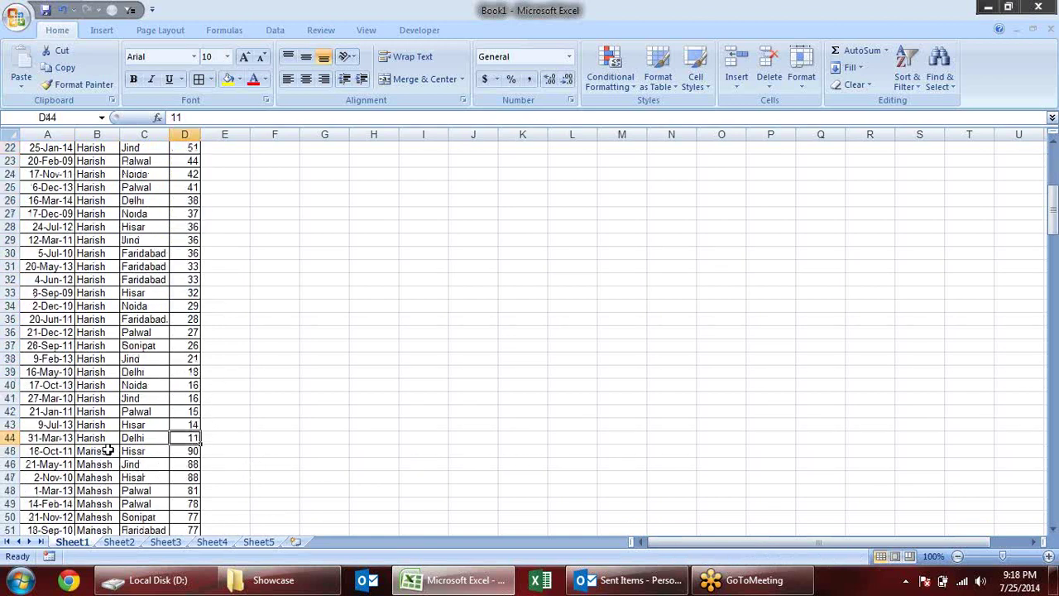
pyautogui.moveTo(106, 451); pyautogui.dragTo(110, 515)
pyautogui.click(196, 451)
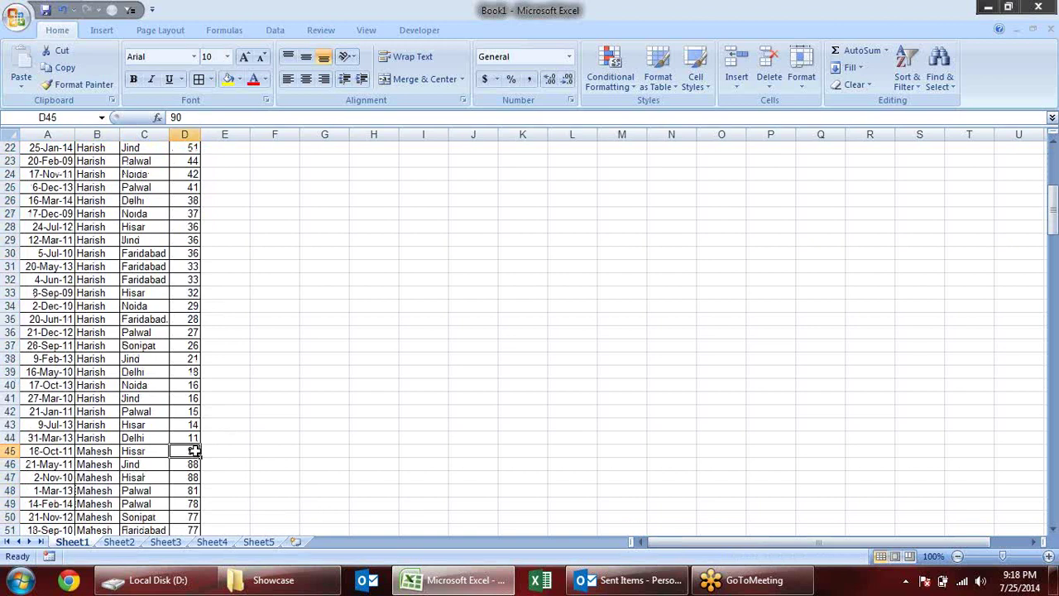
pyautogui.scroll(-2, 237, 447)
pyautogui.scroll(-2, 245, 456)
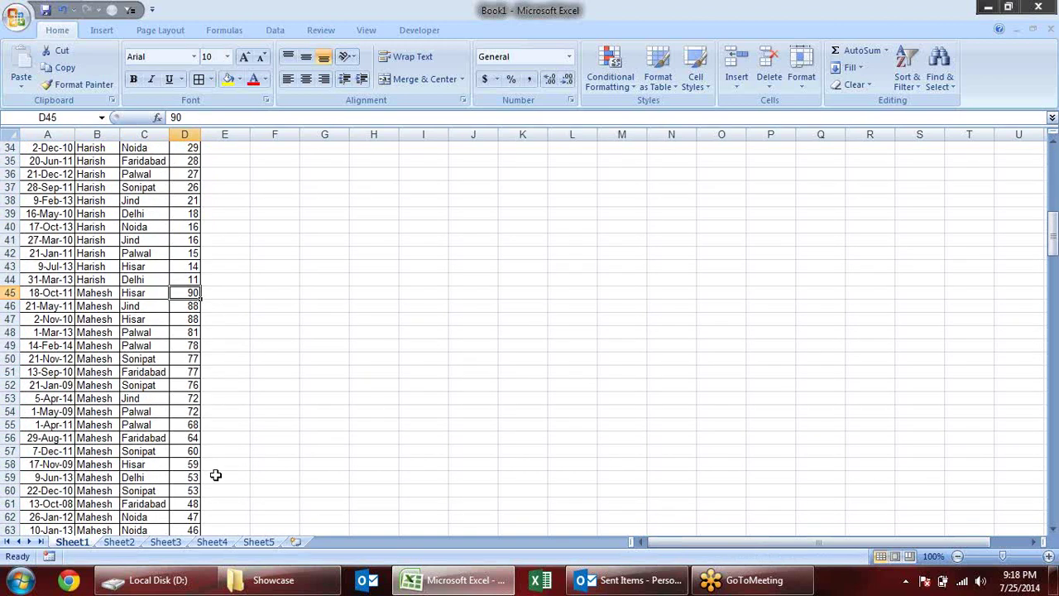
pyautogui.scroll(-6, 212, 474)
pyautogui.scroll(-1, 210, 467)
pyautogui.scroll(-3, 211, 463)
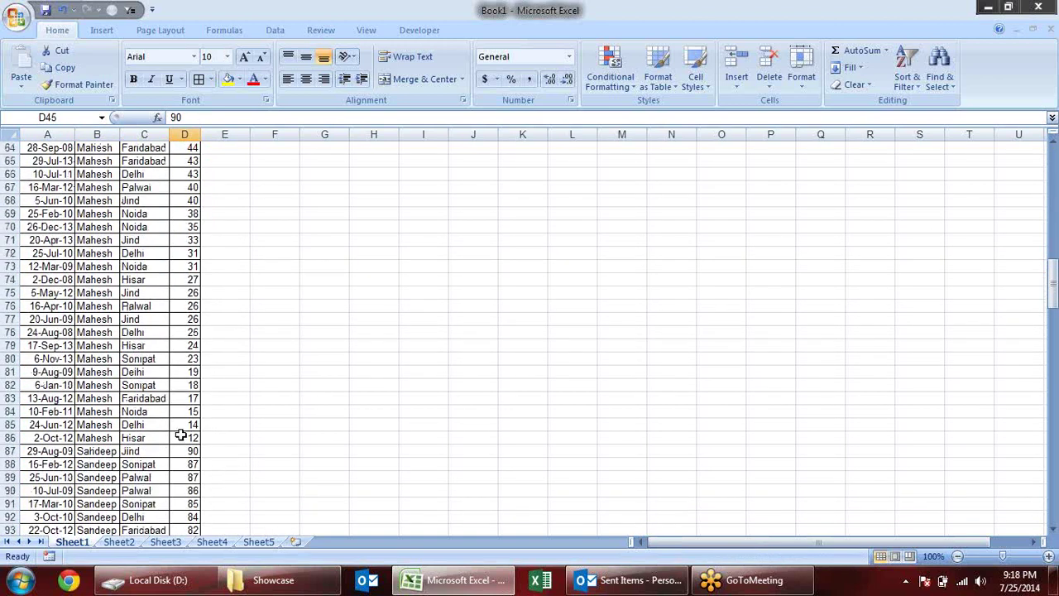
pyautogui.click(197, 441)
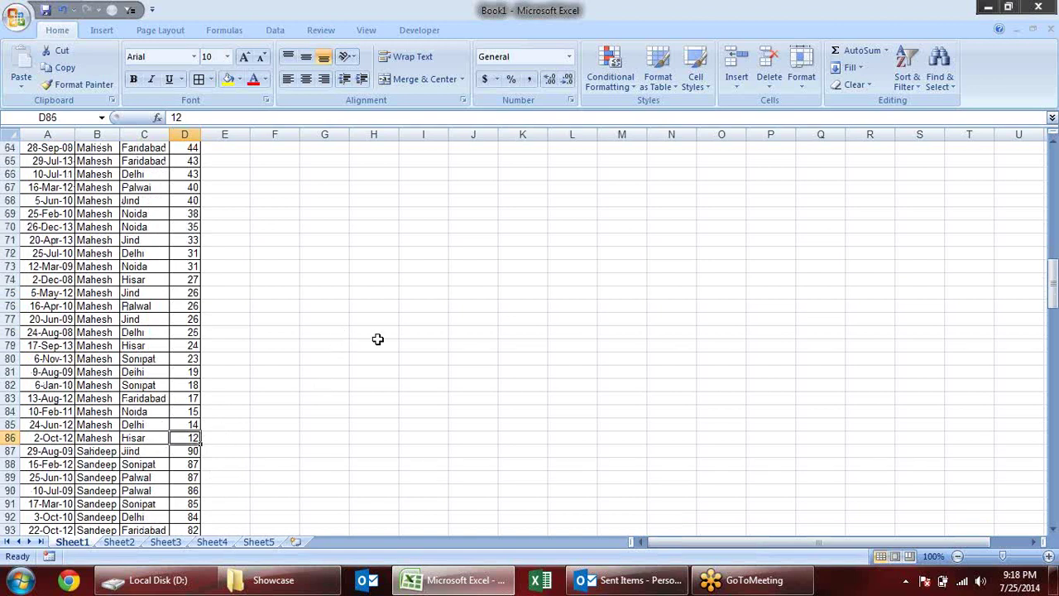
pyautogui.hotkey('ctrl', 'Up')
pyautogui.press('Down')
pyautogui.press('Down')
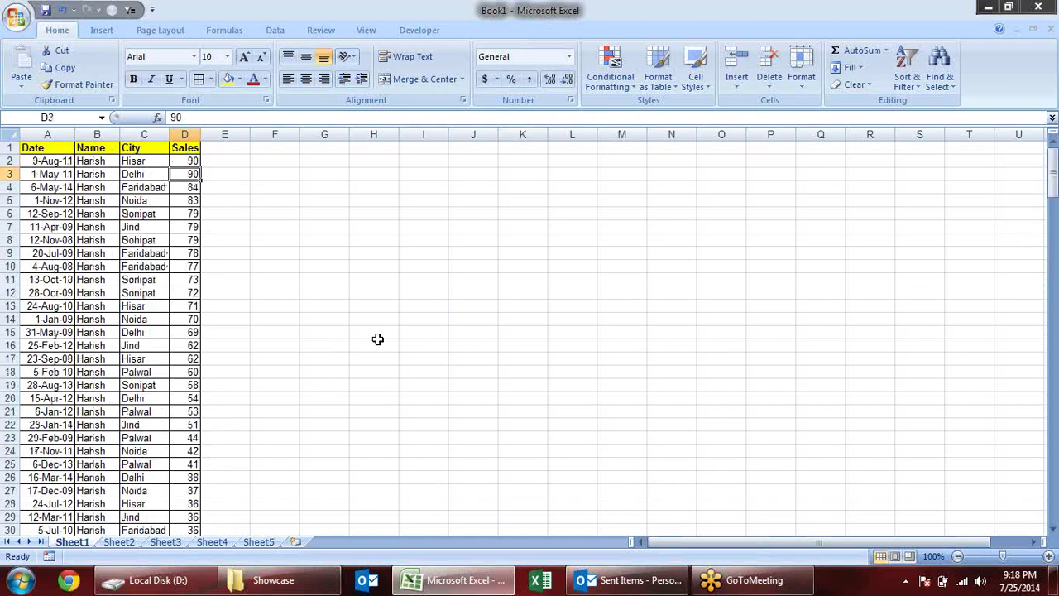
pyautogui.click(907, 79)
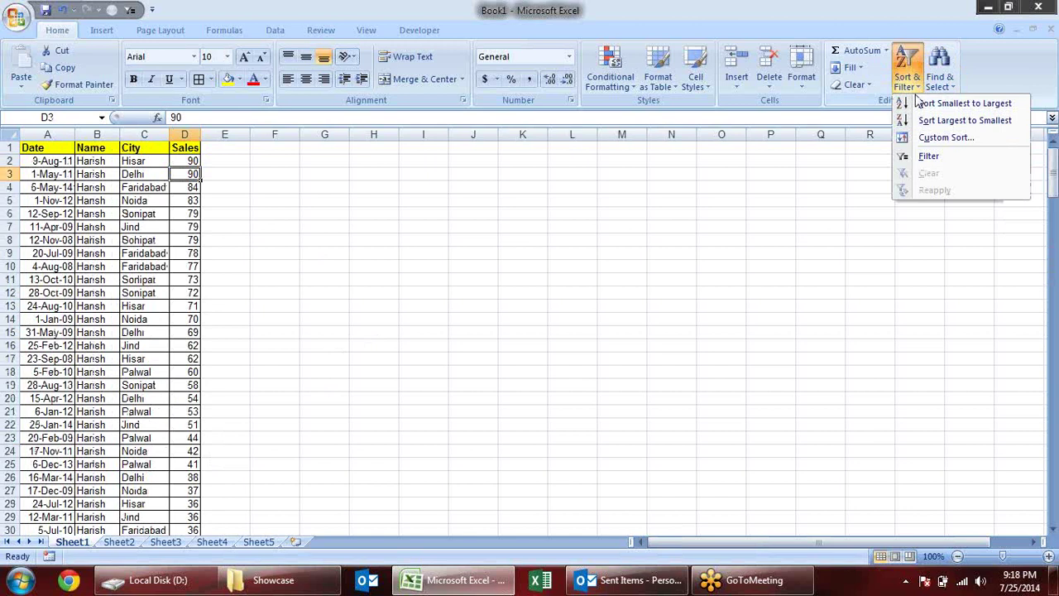
pyautogui.click(943, 137)
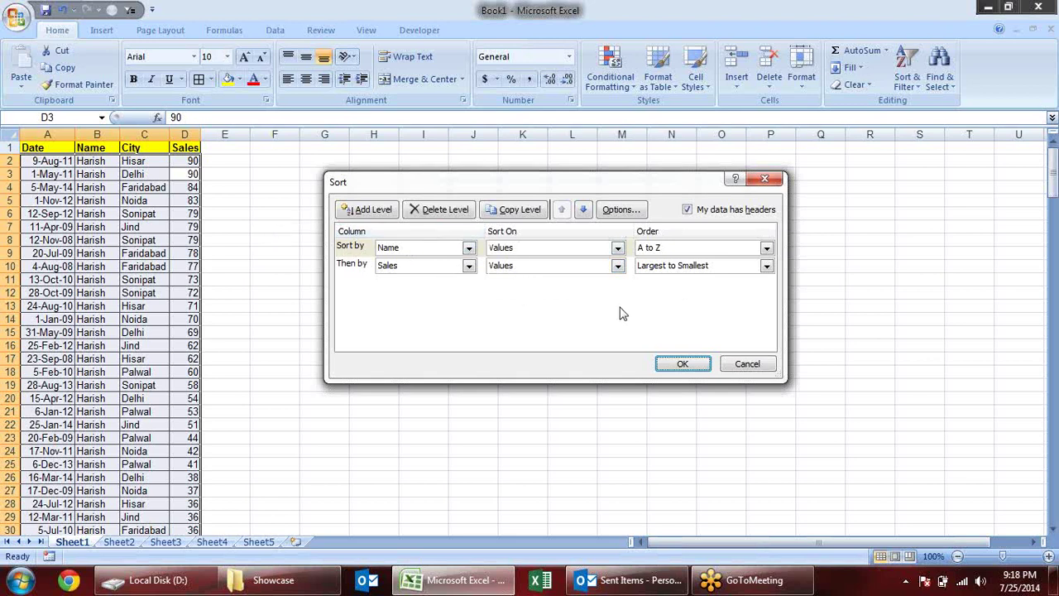
pyautogui.click(746, 365)
pyautogui.click(386, 263)
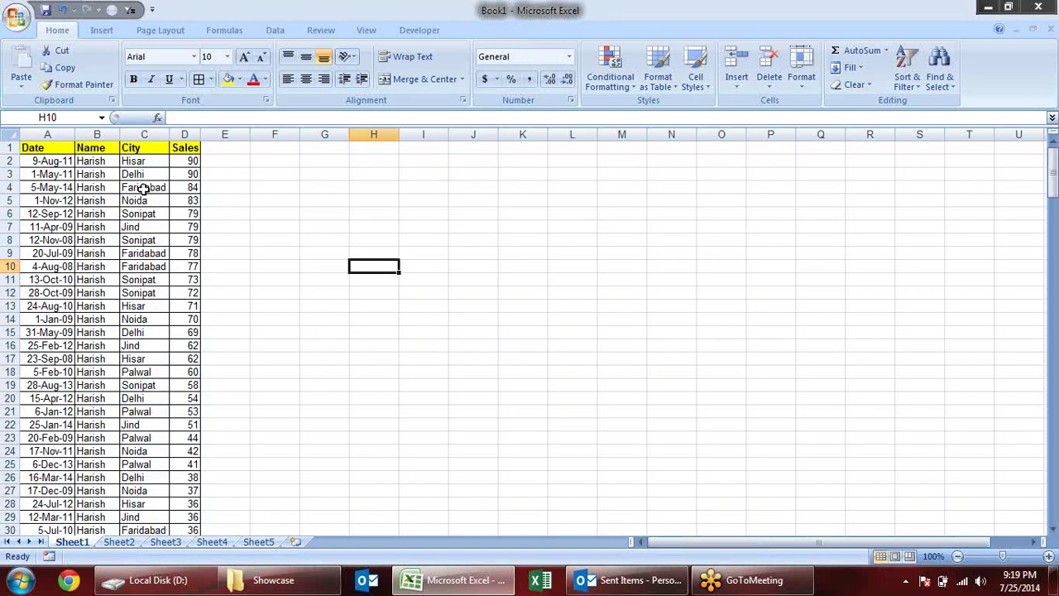
# - Fill the Sales cells D10 (77) and D43 (14) yellow
pyautogui.moveTo(119, 179); pyautogui.dragTo(149, 192)
pyautogui.click(139, 322)
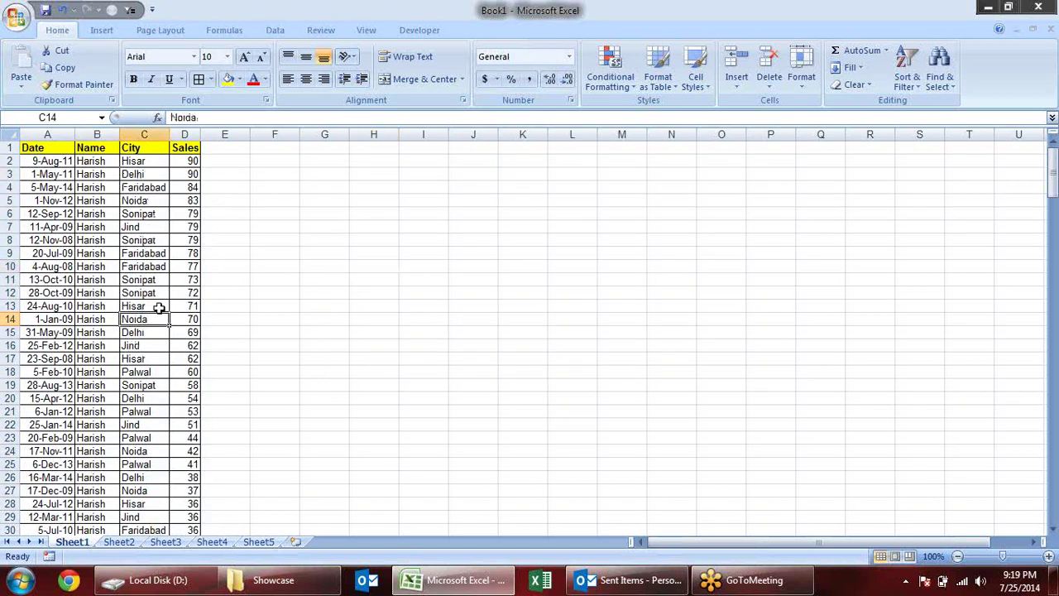
pyautogui.click(188, 267)
pyautogui.click(225, 82)
pyautogui.scroll(-2, 164, 367)
pyautogui.scroll(-1, 195, 385)
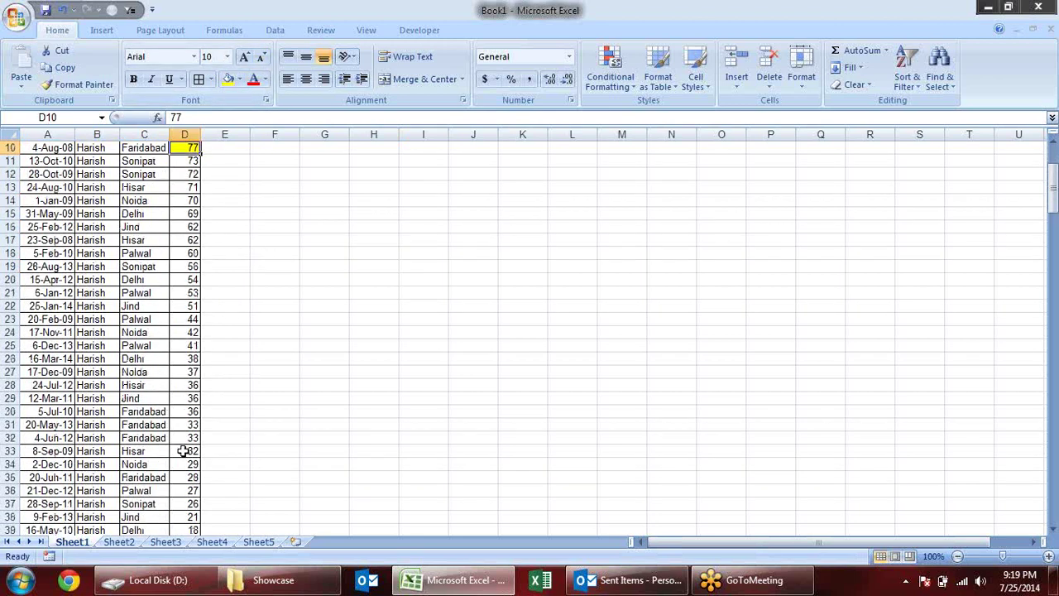
pyautogui.scroll(-3, 157, 376)
pyautogui.click(178, 464)
pyautogui.scroll(-2, 342, 268)
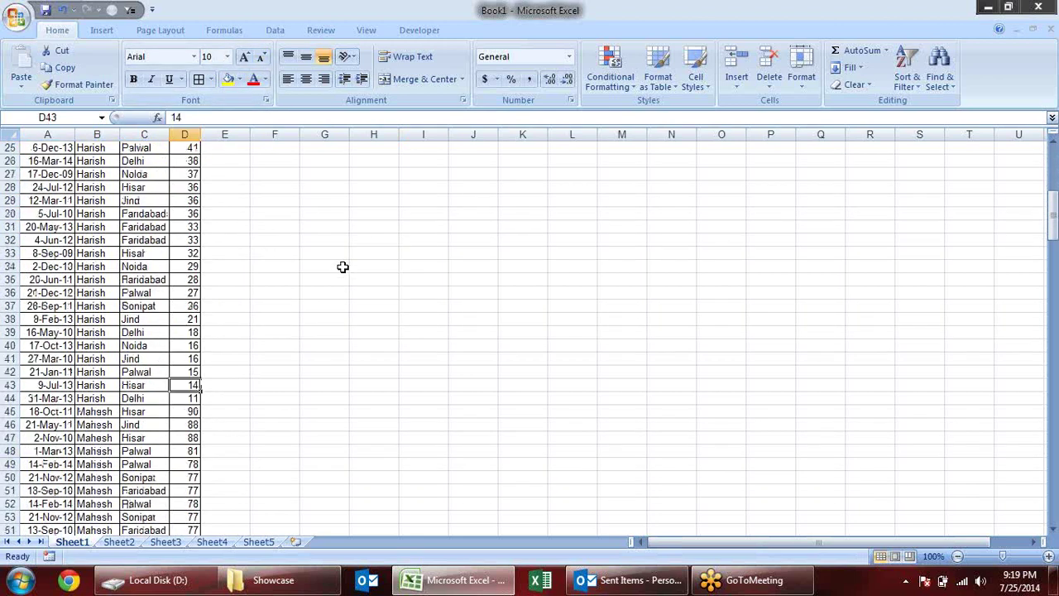
pyautogui.scroll(-2, 306, 340)
pyautogui.click(227, 81)
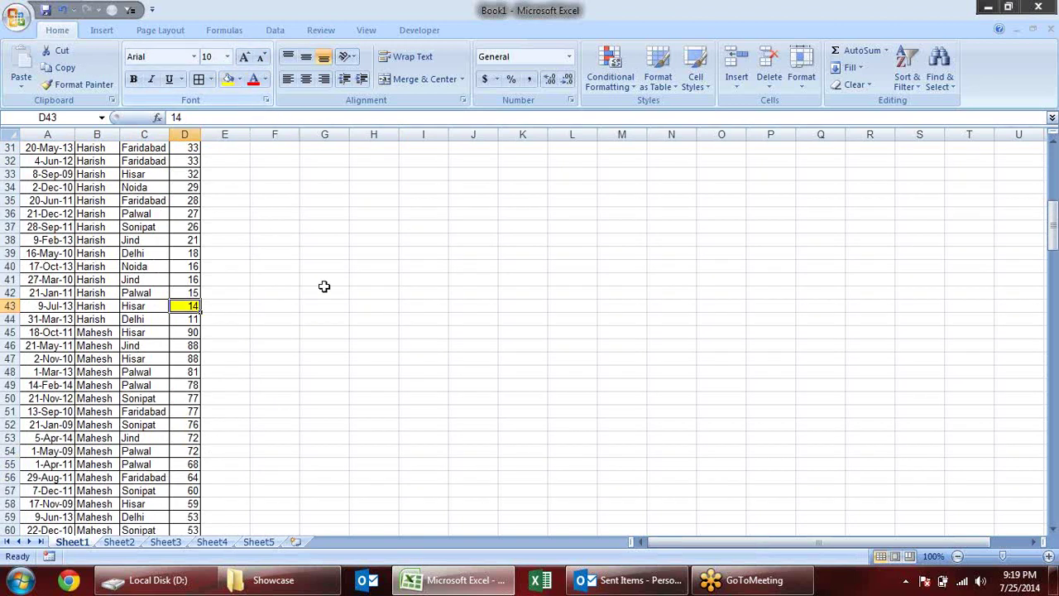
# - Fill D66 (43) and D75 (26) yellow, then return to a cell at the table's top
pyautogui.scroll(-5, 325, 287)
pyautogui.click(185, 411)
pyautogui.click(227, 80)
pyautogui.scroll(-1, 238, 388)
pyautogui.click(188, 490)
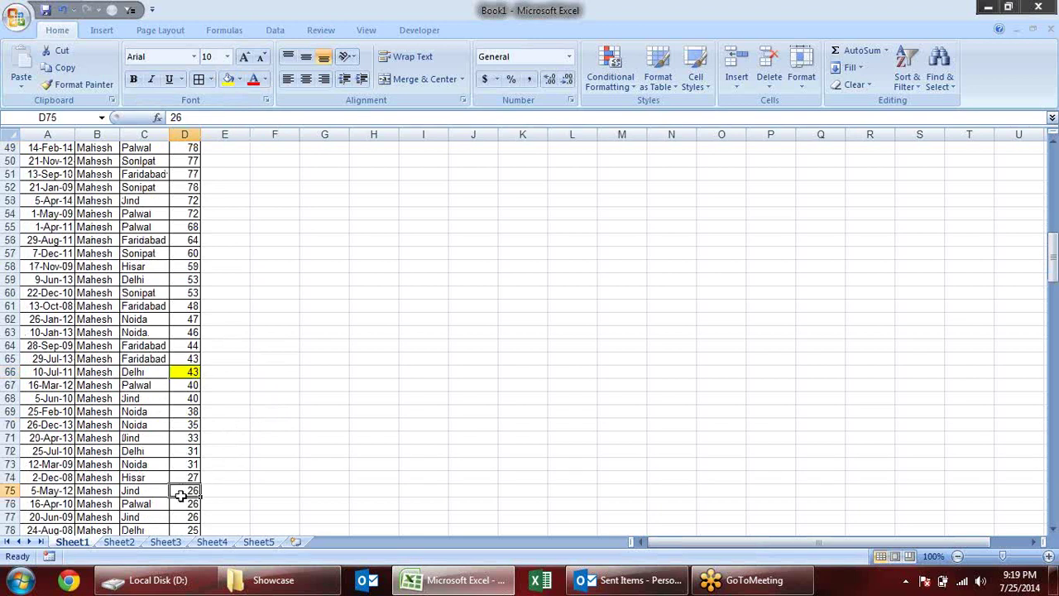
pyautogui.click(227, 80)
pyautogui.scroll(3, 278, 230)
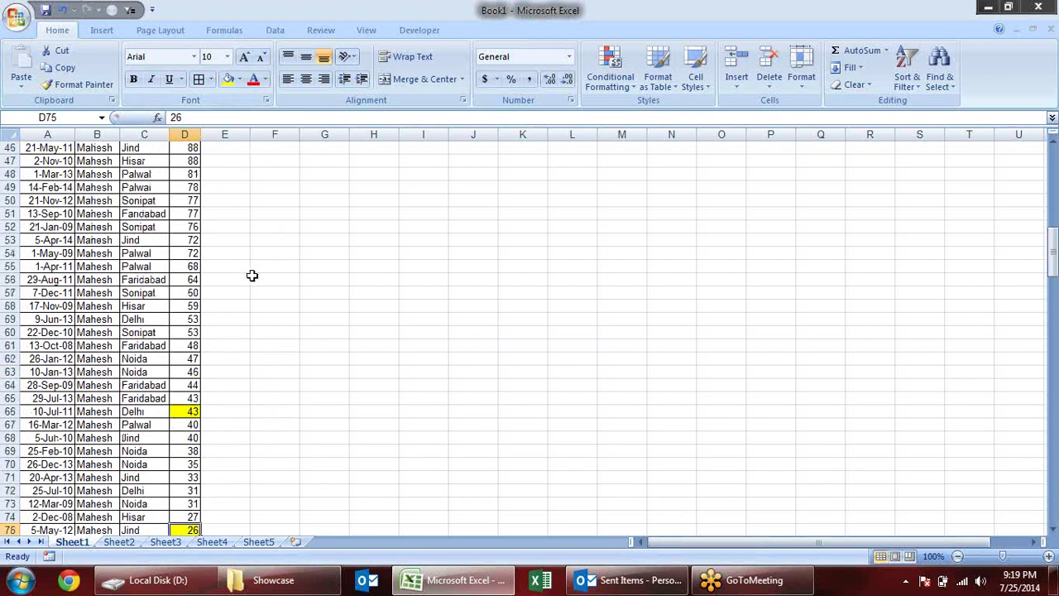
pyautogui.scroll(6, 251, 274)
pyautogui.scroll(4, 229, 281)
pyautogui.scroll(2, 220, 287)
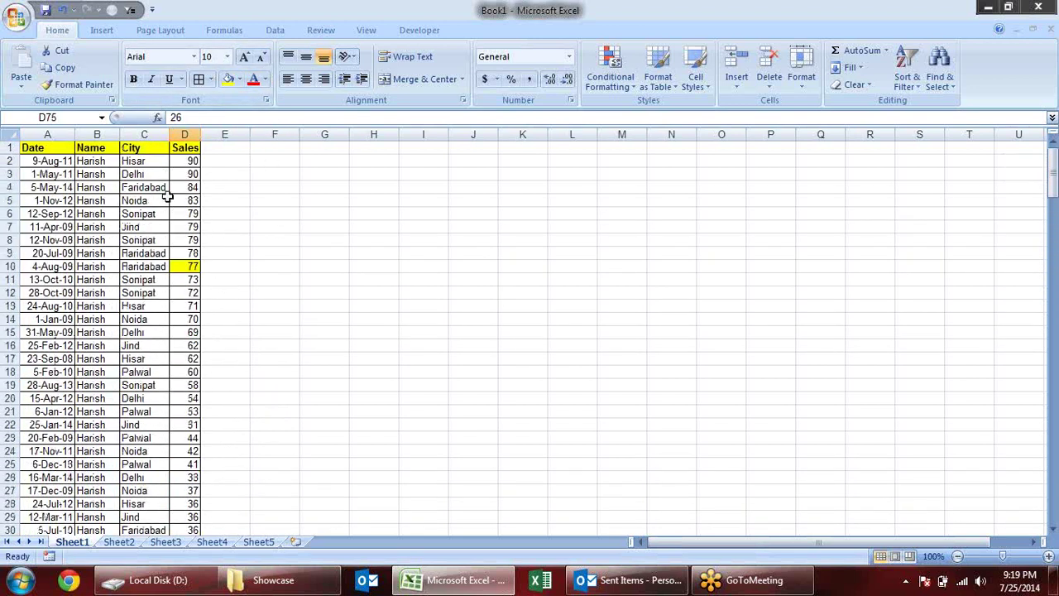
pyautogui.click(193, 161)
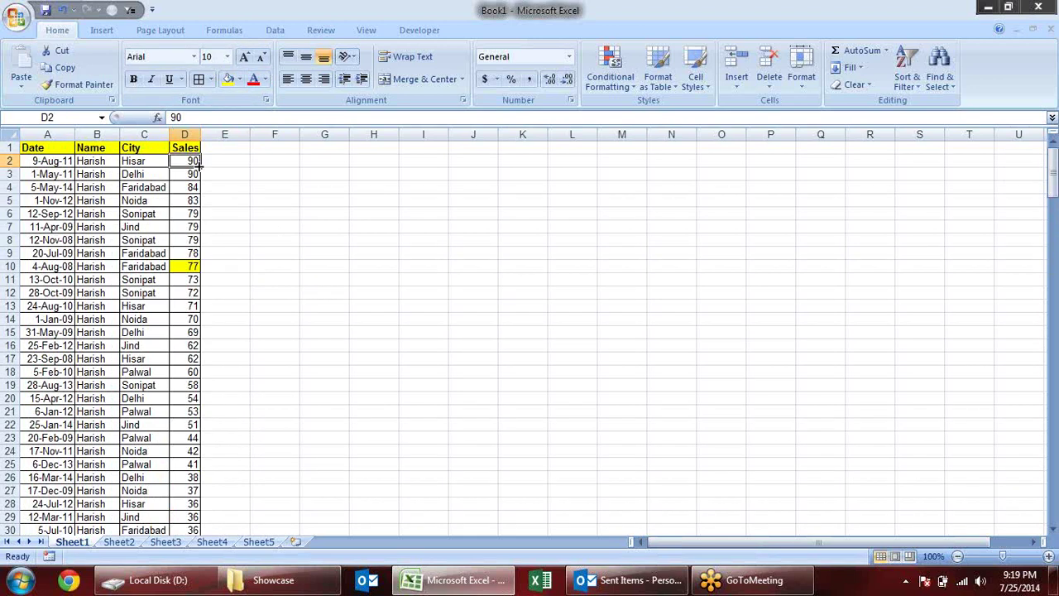
# - Open Custom Sort and delete the Name sort level
pyautogui.click(910, 87)
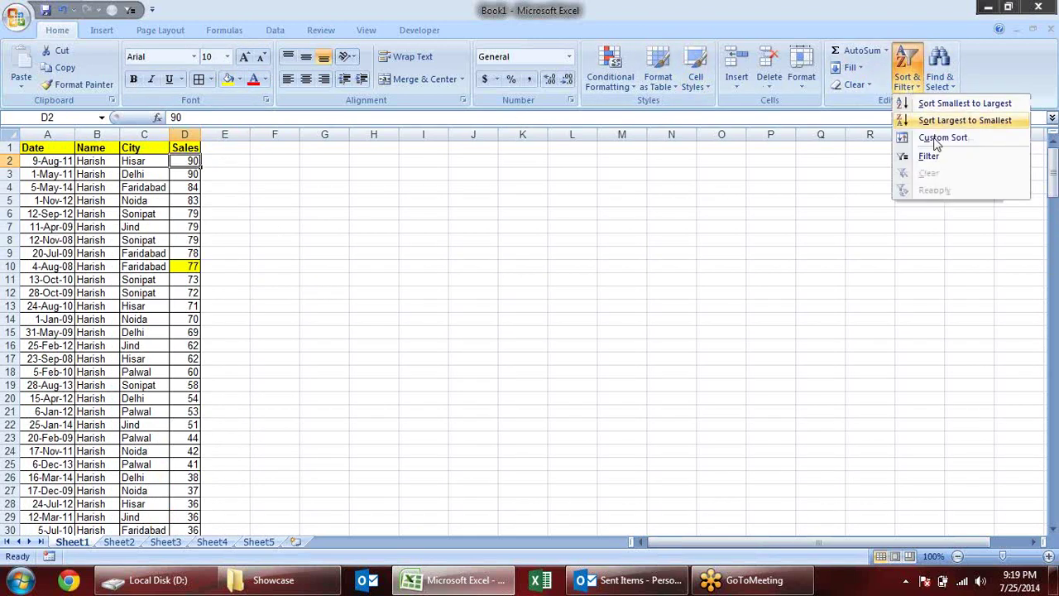
pyautogui.click(943, 139)
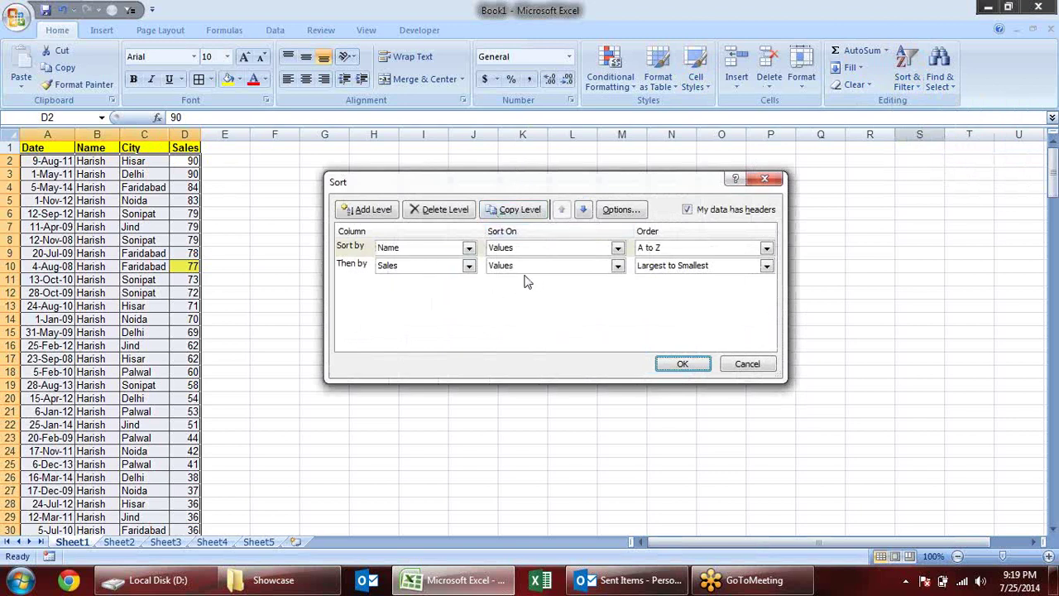
pyautogui.click(374, 251)
pyautogui.click(438, 210)
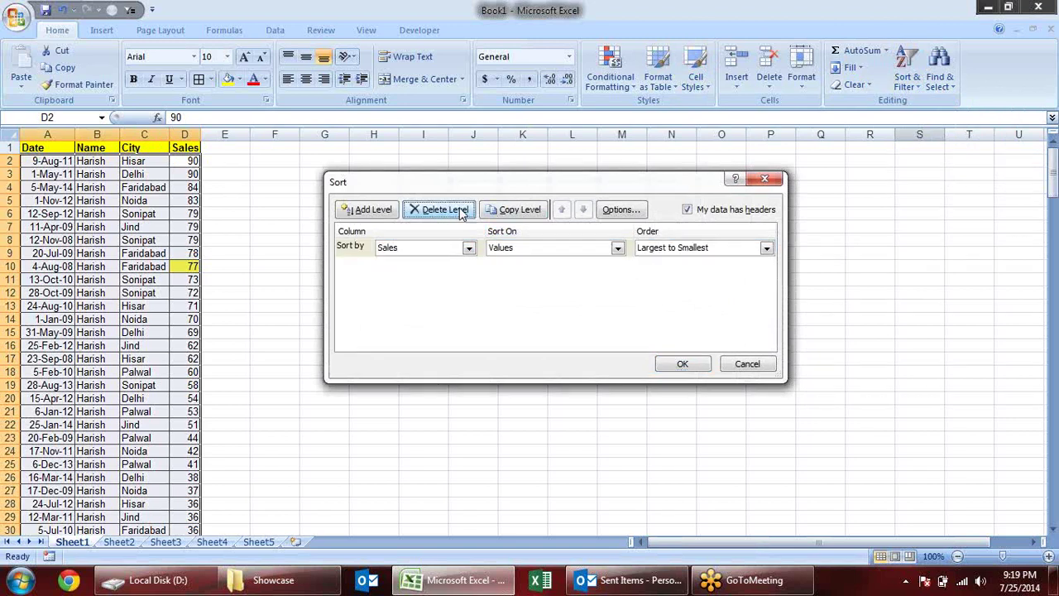
# - Sort Sales on Cell Color with yellow On Top and apply it
pyautogui.click(617, 248)
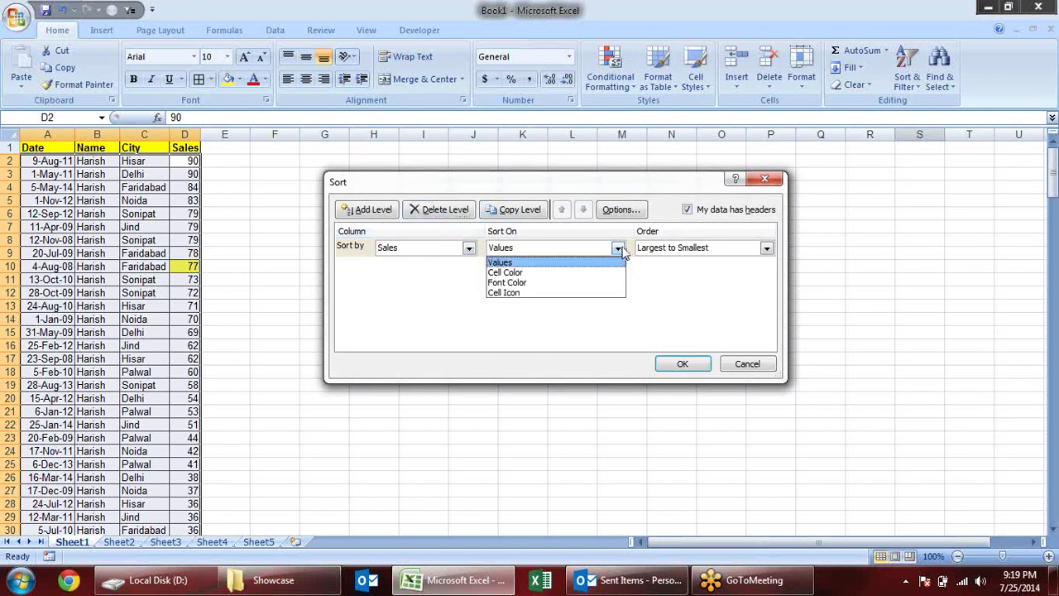
pyautogui.click(541, 274)
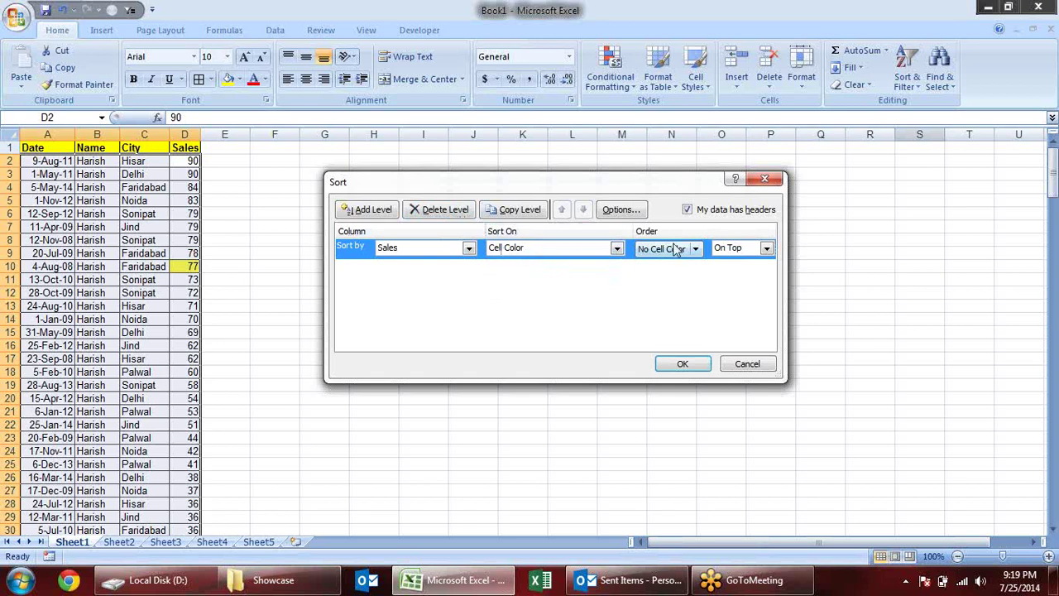
pyautogui.click(697, 250)
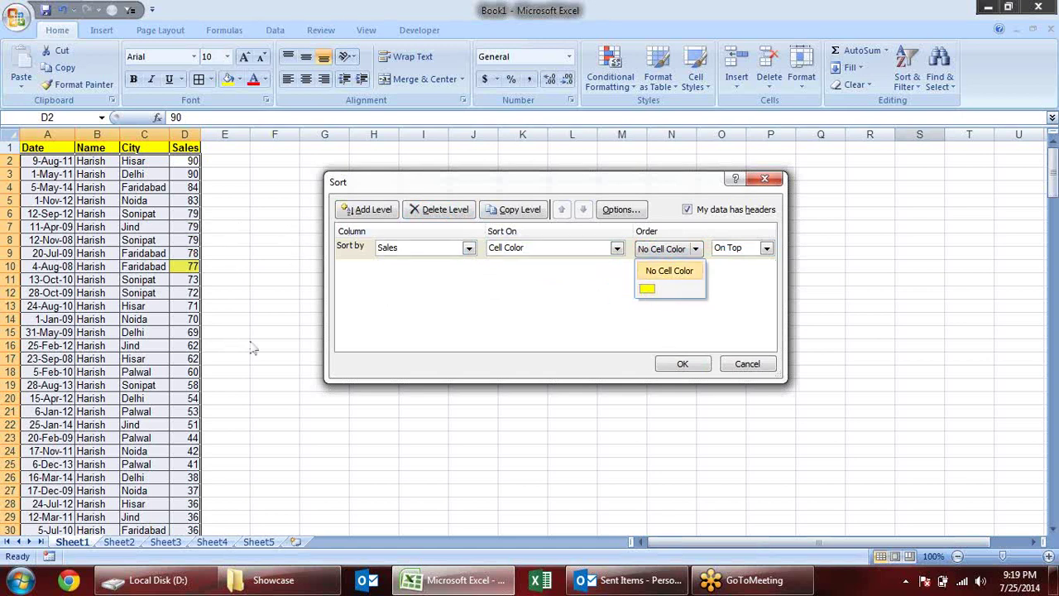
pyautogui.click(647, 287)
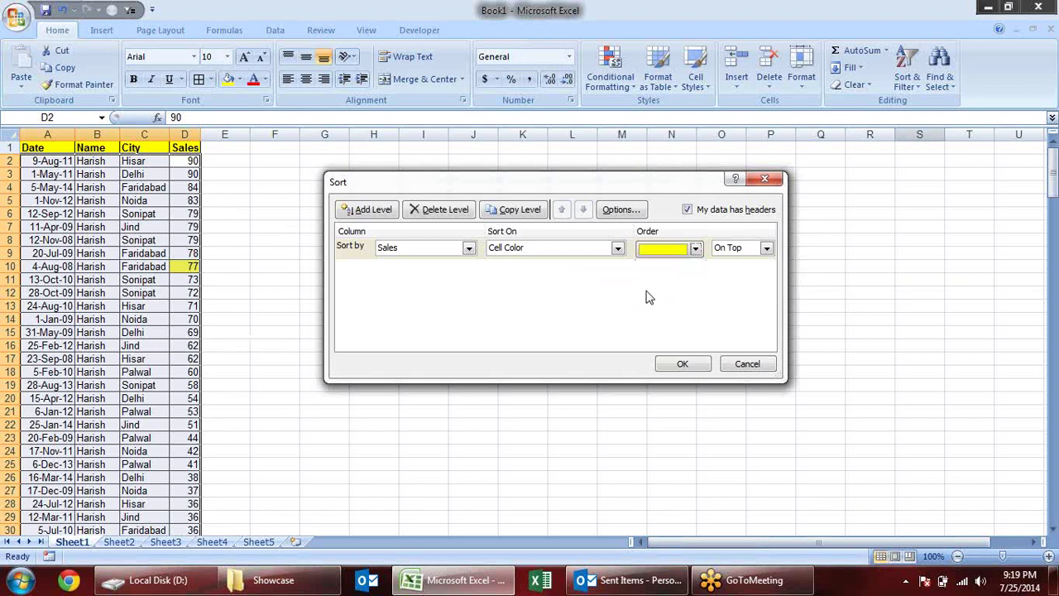
pyautogui.click(766, 250)
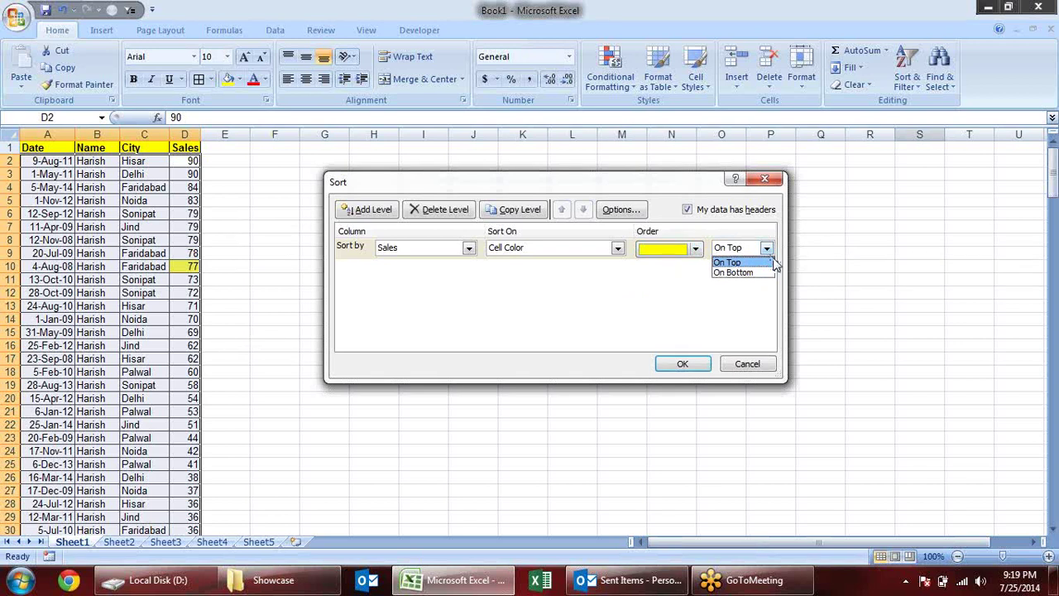
pyautogui.click(768, 262)
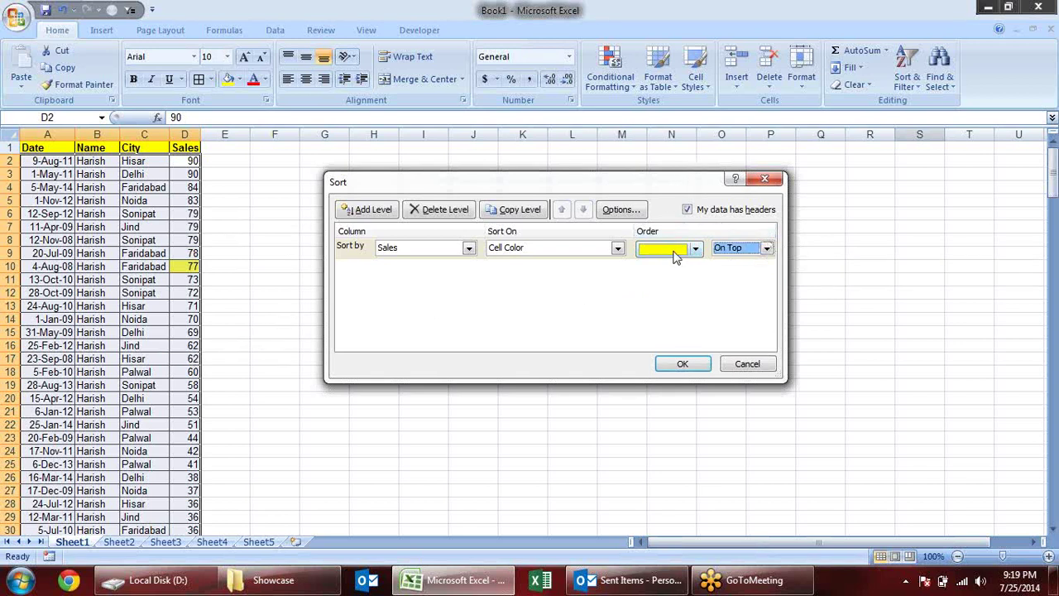
pyautogui.click(682, 364)
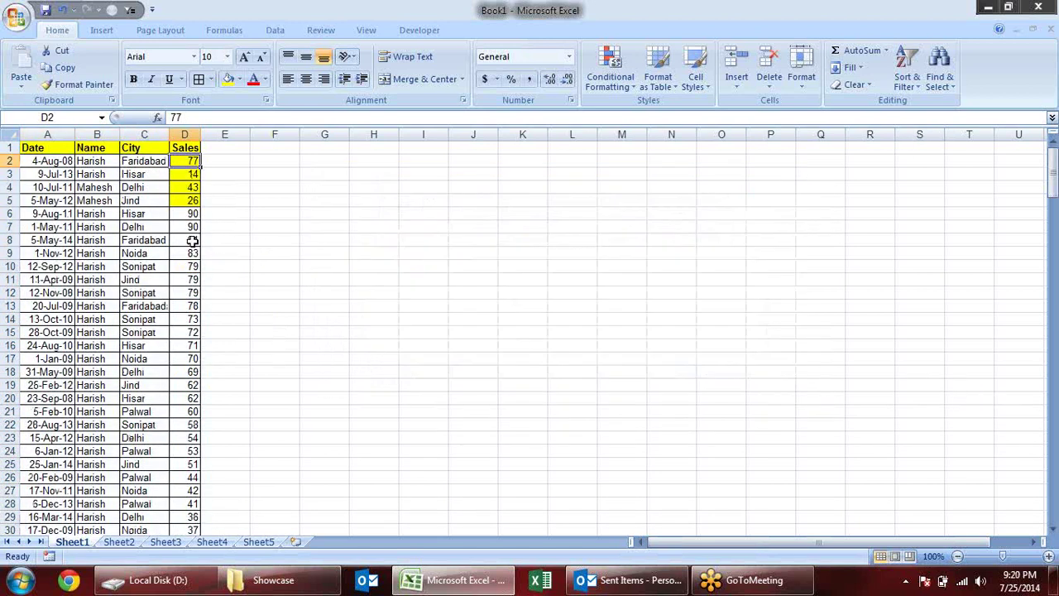
# - Give D10 (79) and D18 (69) a light red fill
pyautogui.click(192, 266)
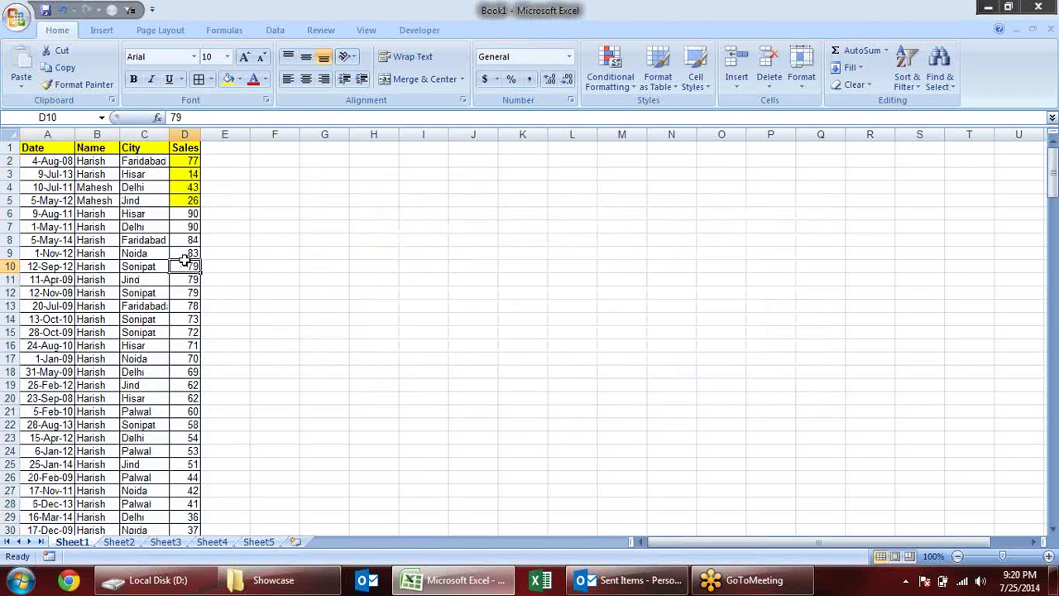
pyautogui.click(239, 78)
pyautogui.click(295, 144)
pyautogui.click(195, 373)
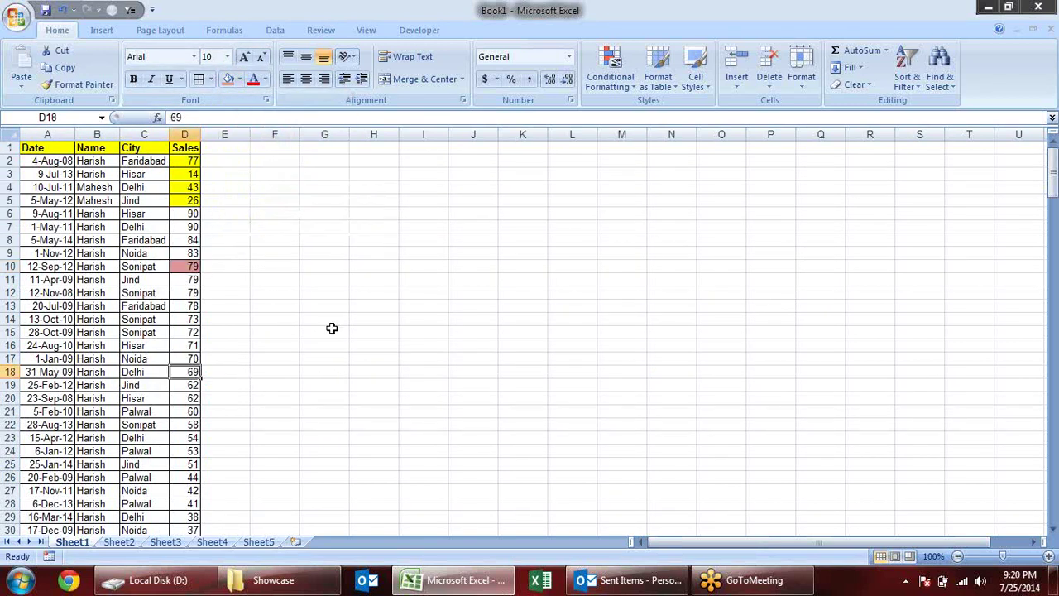
pyautogui.scroll(-5, 212, 432)
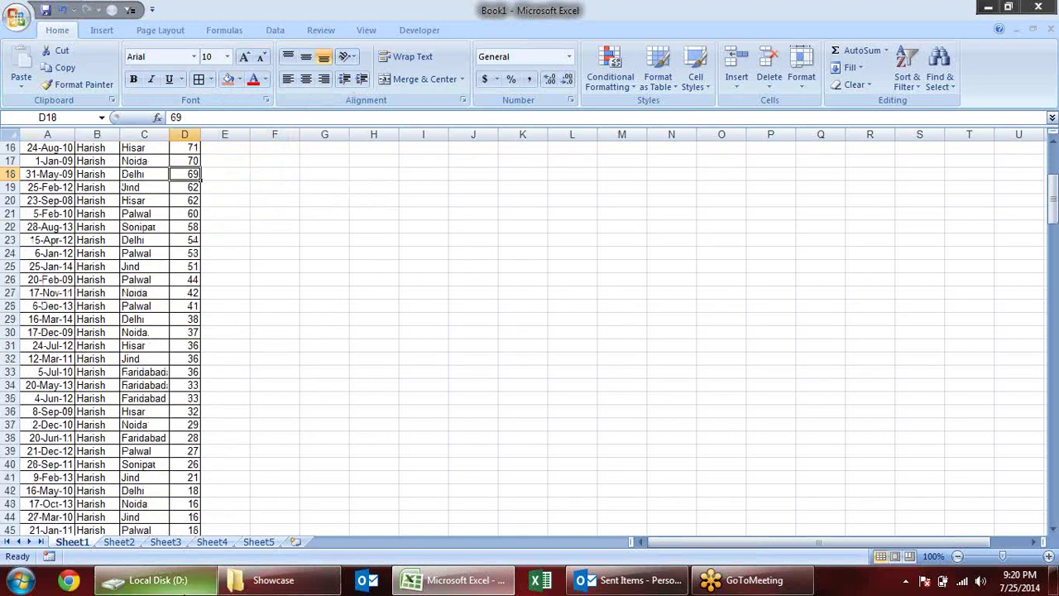
pyautogui.press('F4')
# - Repeat the light red fill on D41 (21) and D60 (59)
pyautogui.click(191, 477)
pyautogui.press('F4')
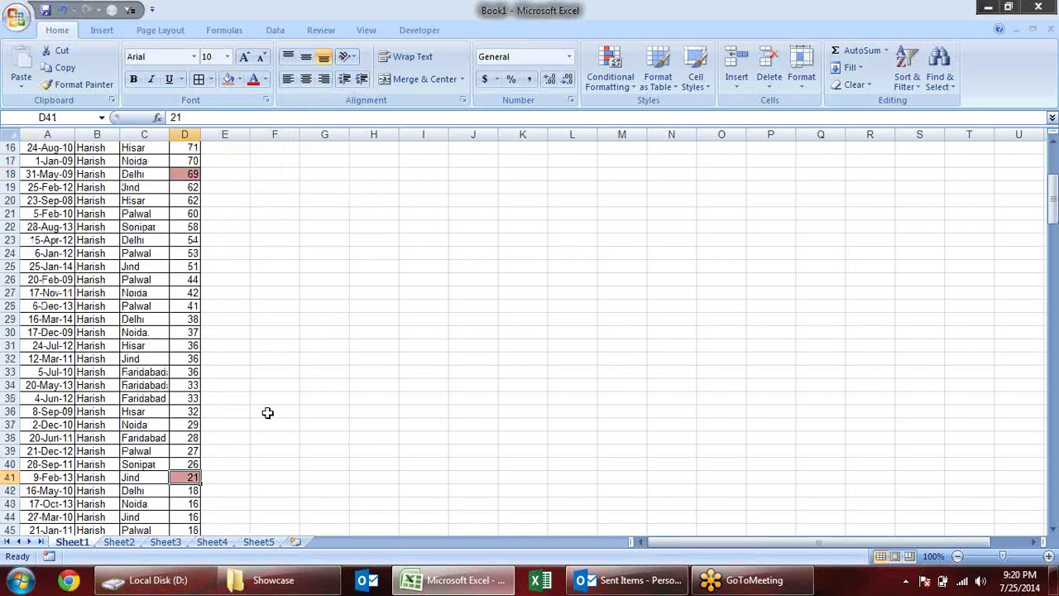
pyautogui.scroll(-6, 267, 414)
pyautogui.click(190, 491)
pyautogui.press('F4')
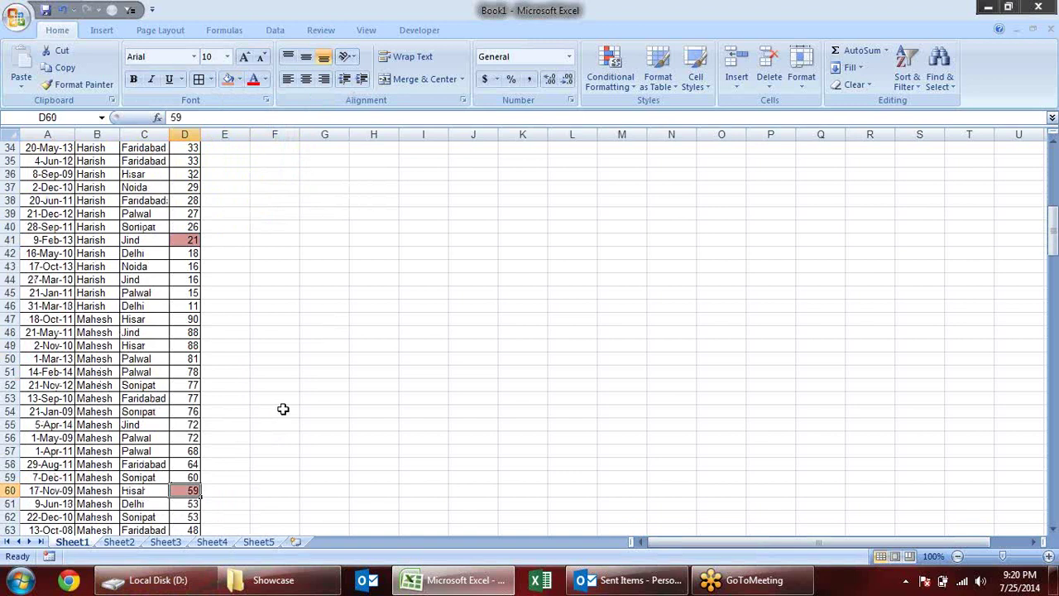
pyautogui.scroll(-5, 285, 411)
pyautogui.scroll(8, 285, 411)
pyautogui.scroll(3, 280, 410)
pyautogui.scroll(5, 280, 410)
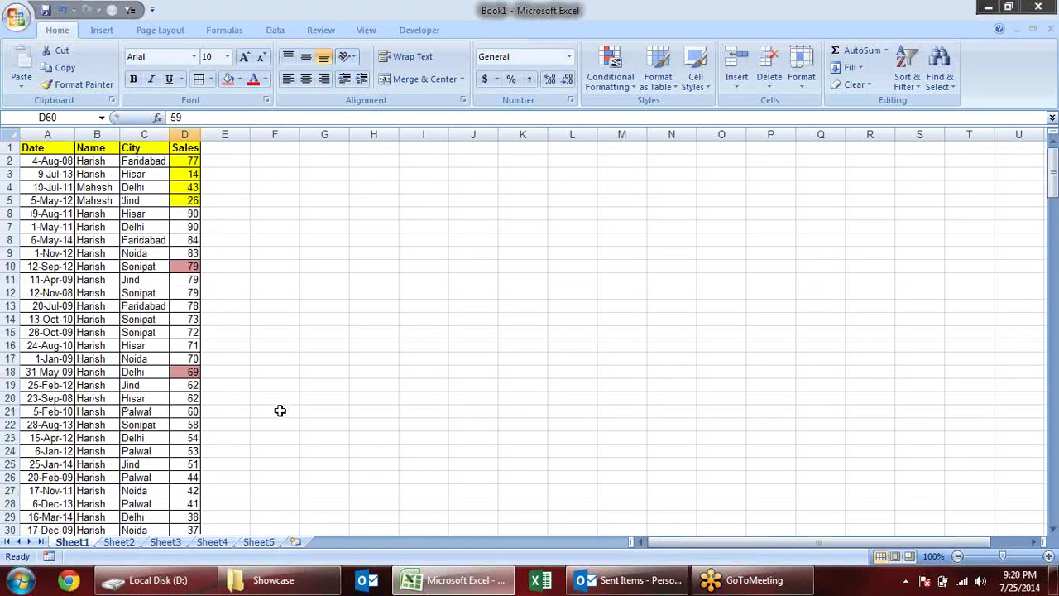
# - Review the yellow cells D2:D5 and the Sales range D10 through D18
pyautogui.click(185, 226)
pyautogui.moveTo(177, 161); pyautogui.dragTo(193, 201)
pyautogui.click(174, 264)
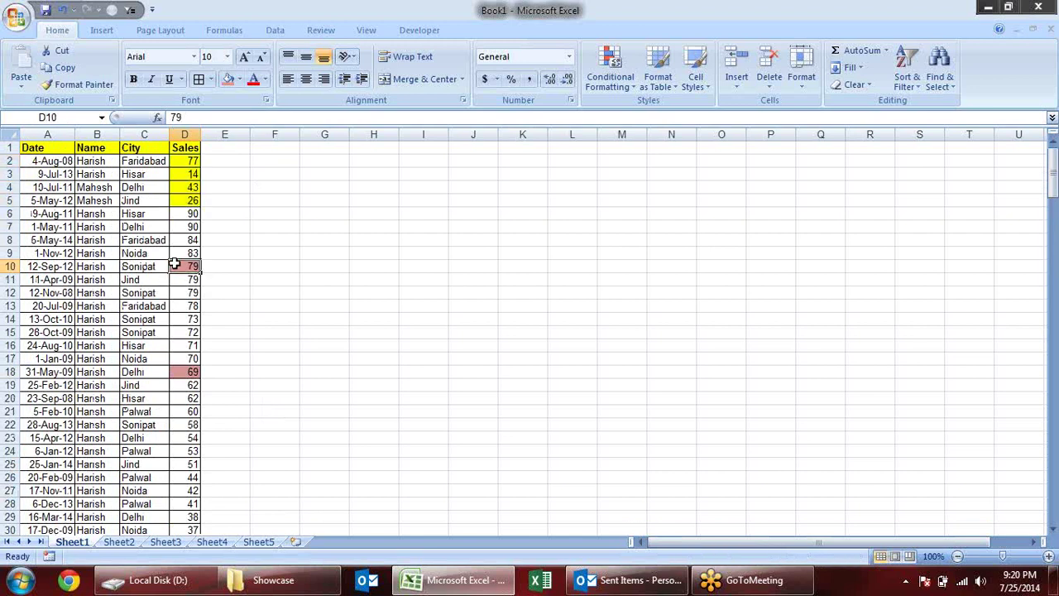
pyautogui.moveTo(174, 264); pyautogui.dragTo(186, 372)
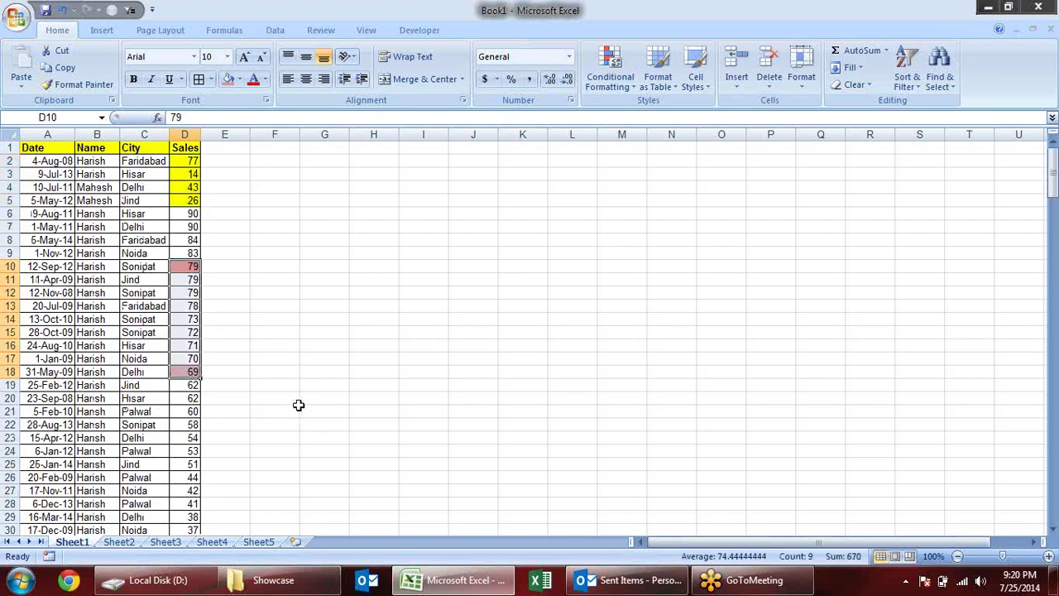
pyautogui.click(192, 266)
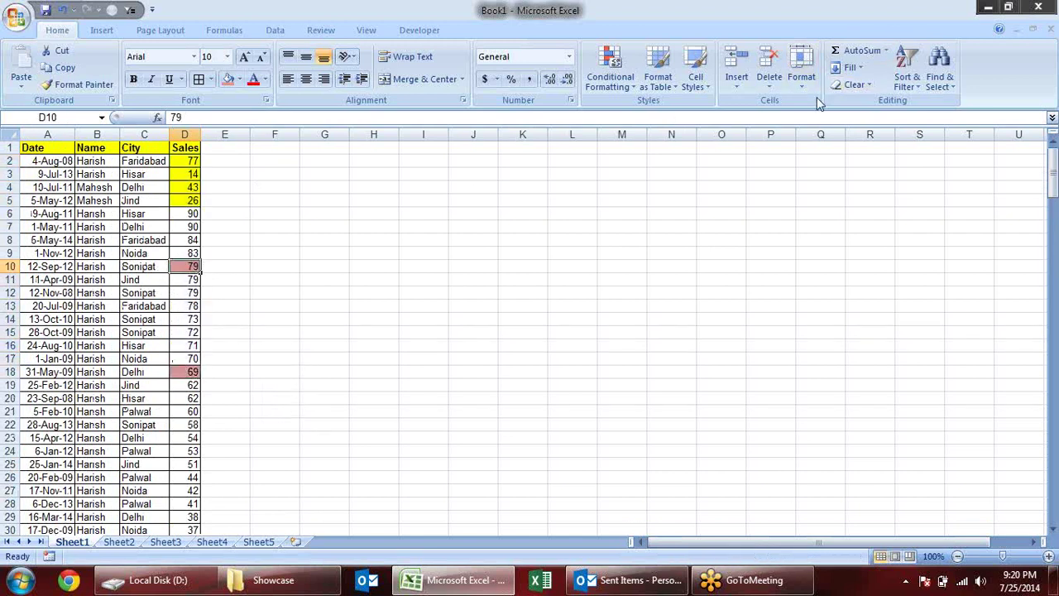
pyautogui.click(913, 87)
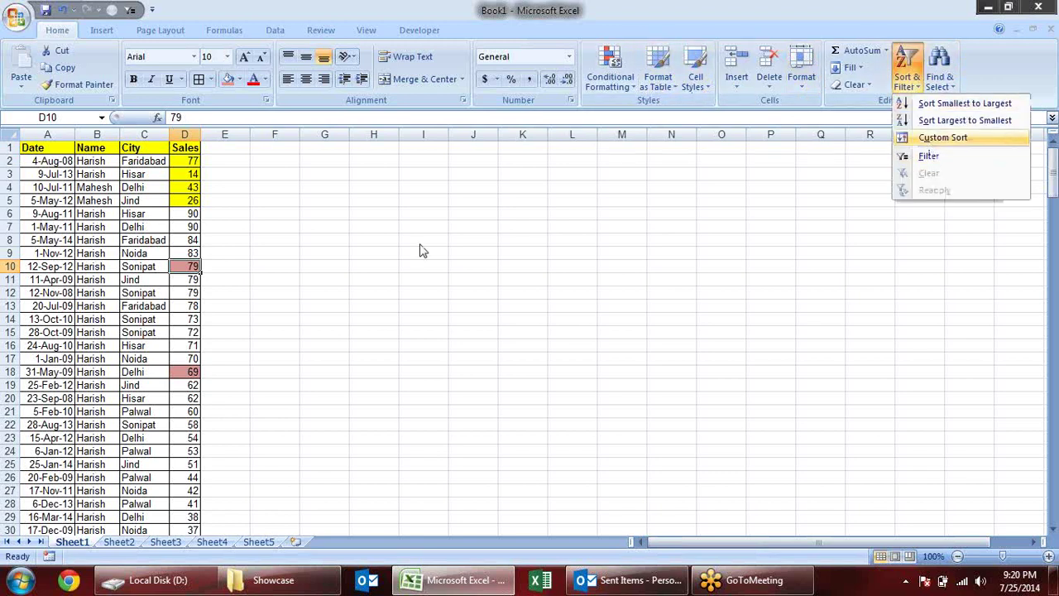
# - Add a second Sales cell-colour level with light red on top, placing it below yellow, and apply the sort
pyautogui.press('Return')
pyautogui.click(372, 211)
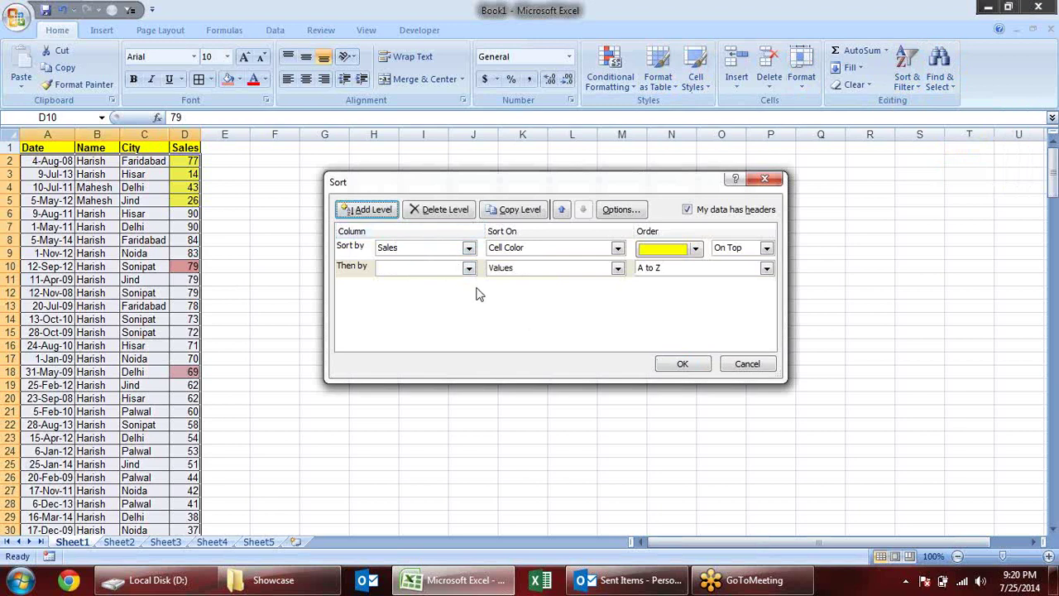
pyautogui.click(468, 269)
pyautogui.click(447, 313)
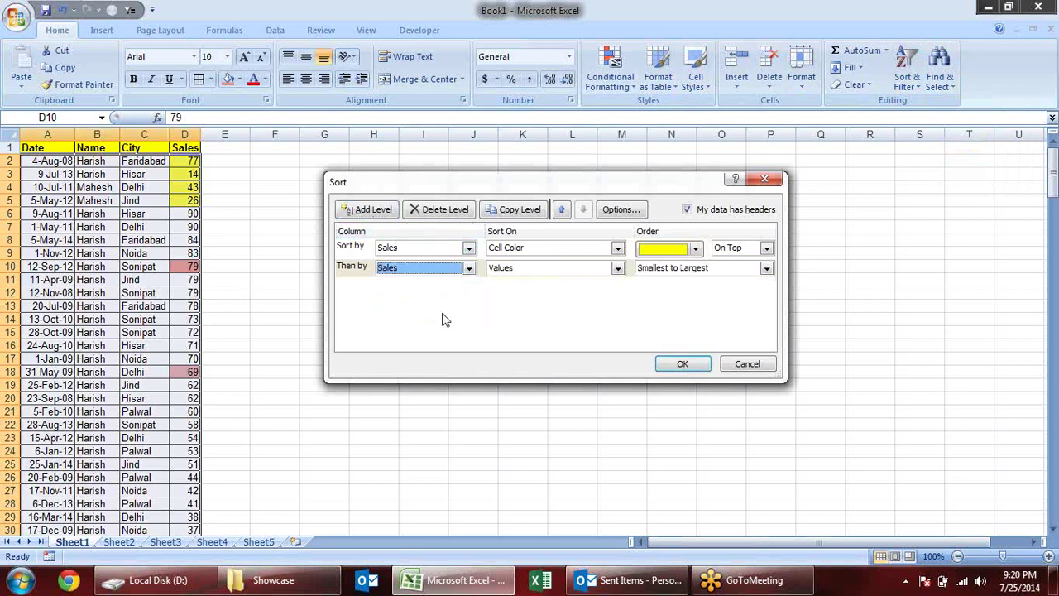
pyautogui.click(618, 268)
pyautogui.click(579, 295)
pyautogui.click(697, 270)
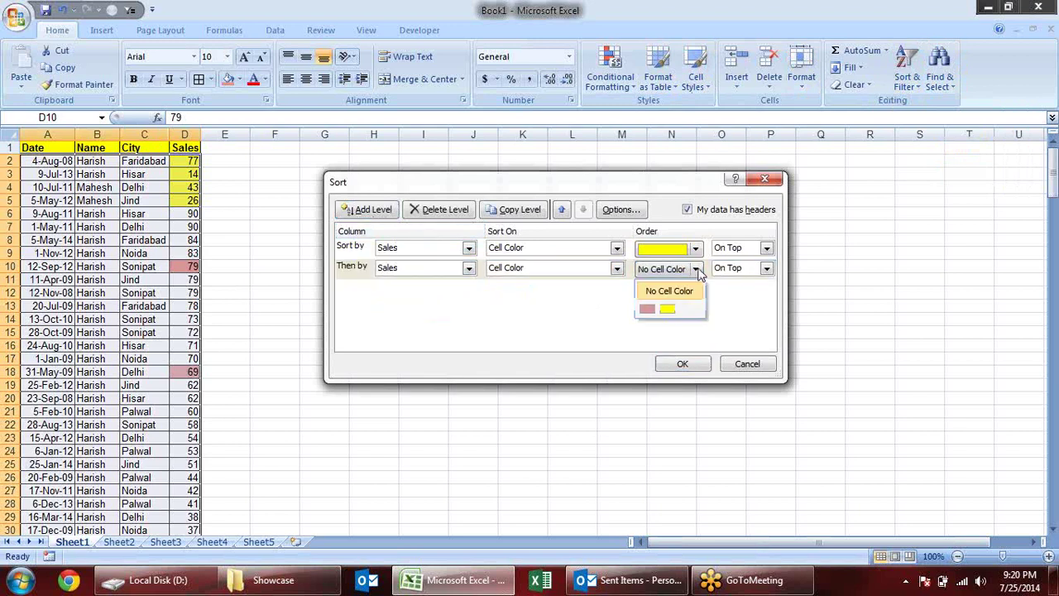
pyautogui.click(647, 310)
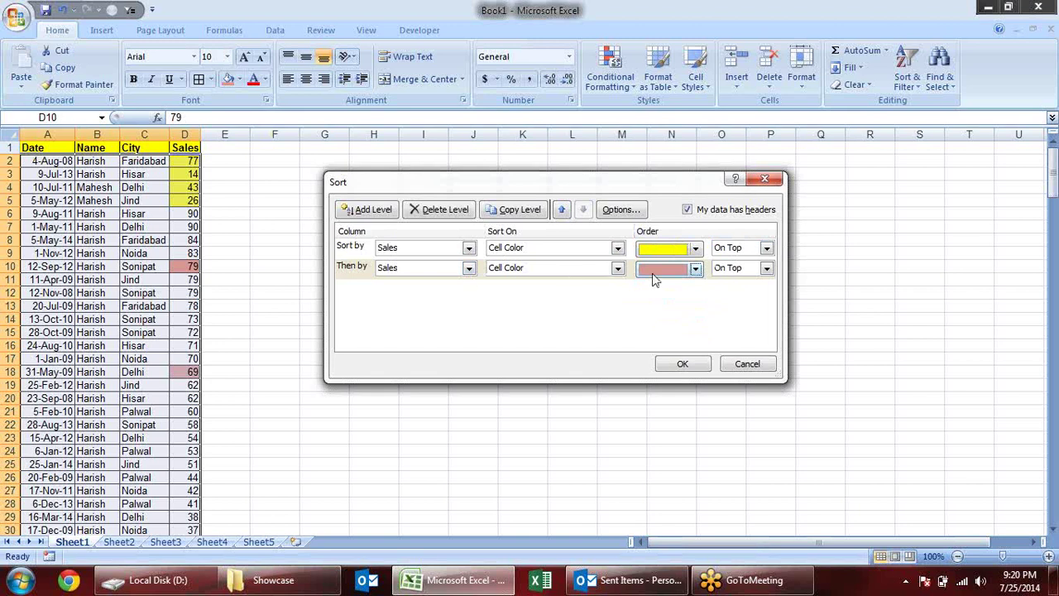
pyautogui.click(680, 368)
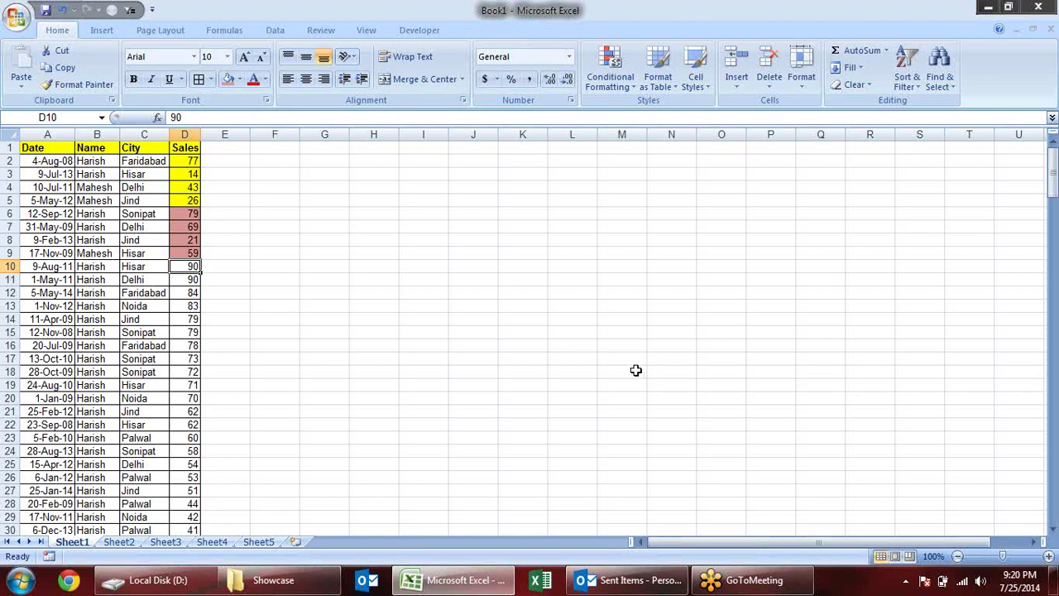
# - Turn on header filter arrows, then add three blank levels in Custom Sort and cancel
pyautogui.click(907, 86)
pyautogui.click(910, 156)
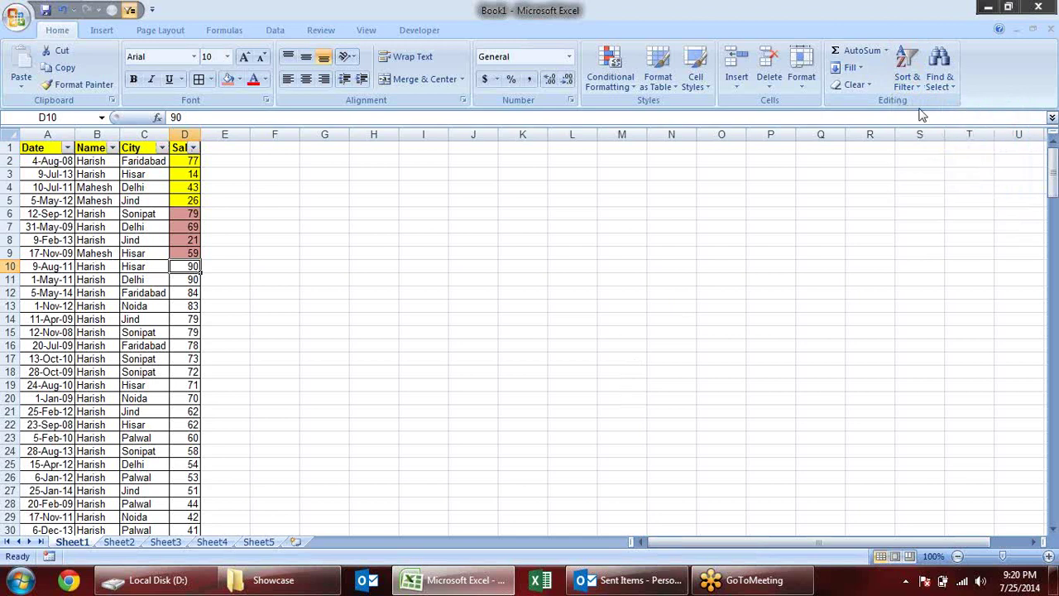
pyautogui.click(910, 88)
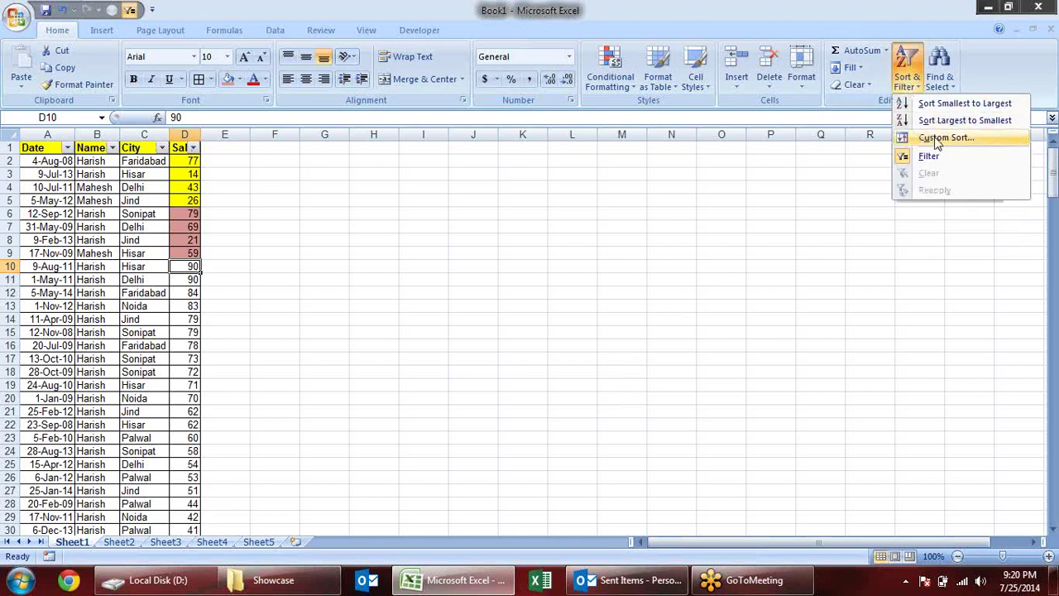
pyautogui.click(937, 140)
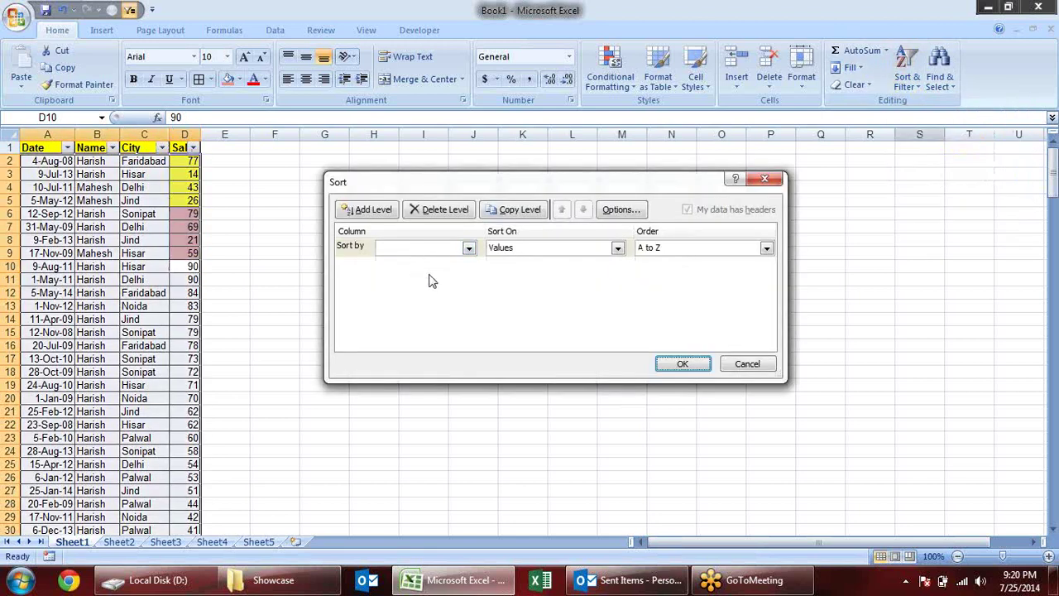
pyautogui.click(372, 210)
pyautogui.click(374, 210)
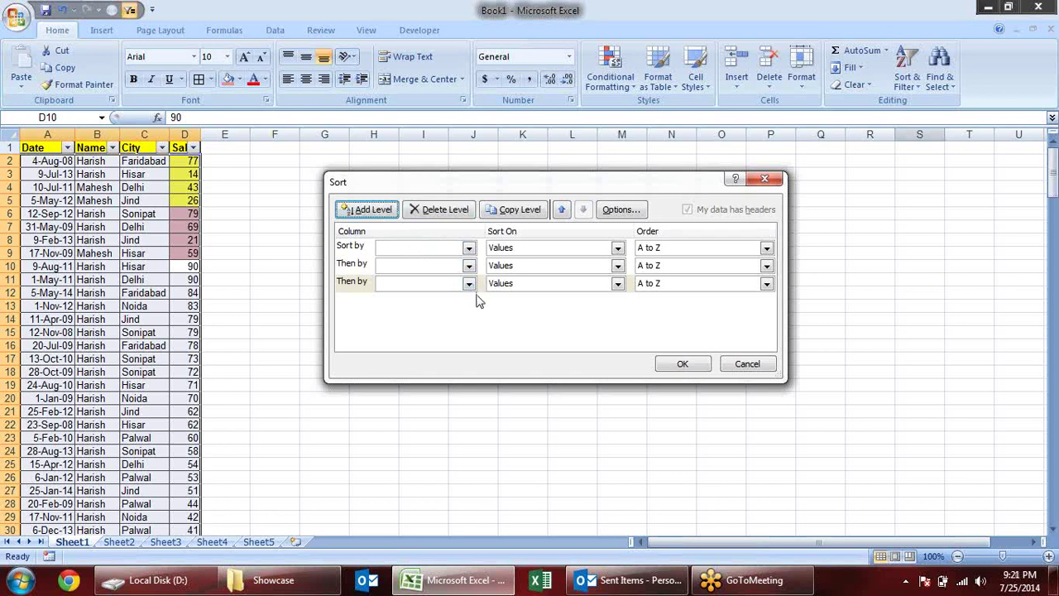
pyautogui.click(468, 283)
pyautogui.click(546, 325)
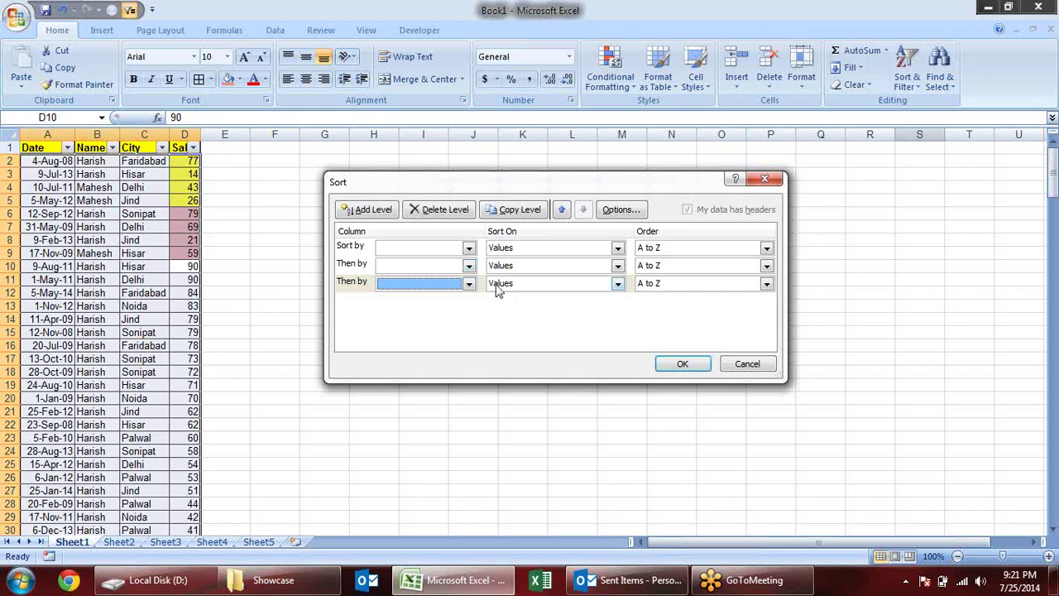
pyautogui.click(747, 364)
pyautogui.moveTo(195, 161); pyautogui.dragTo(196, 256)
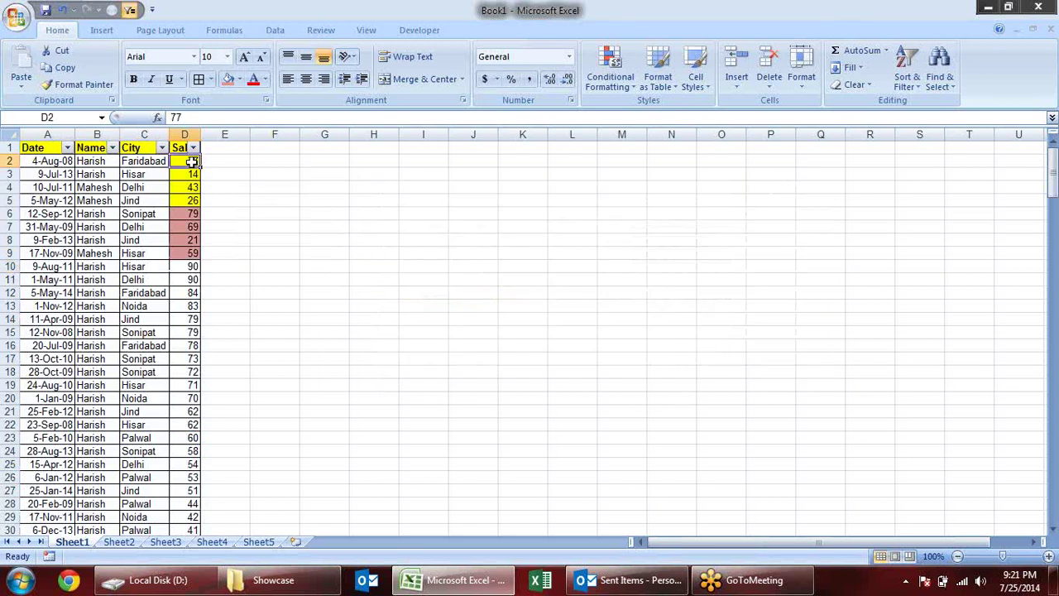
pyautogui.click(490, 225)
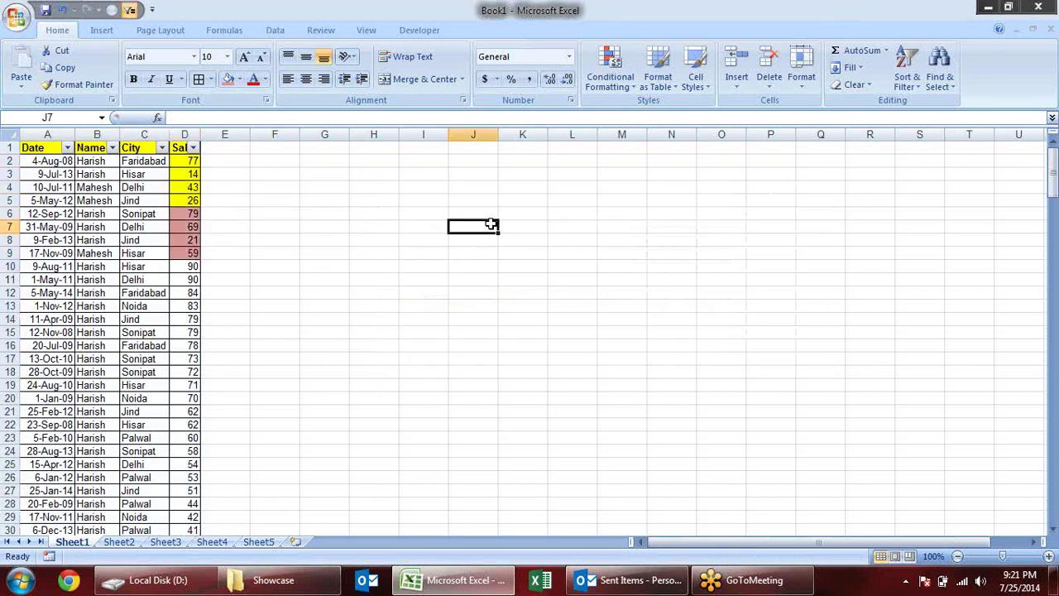
pyautogui.click(415, 356)
pyautogui.click(186, 225)
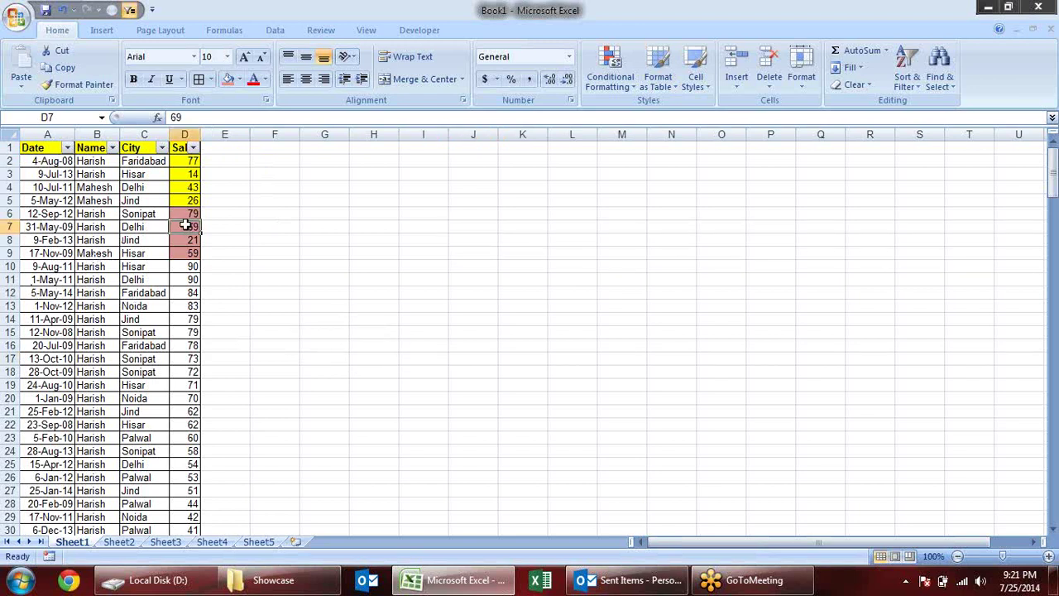
pyautogui.click(87, 239)
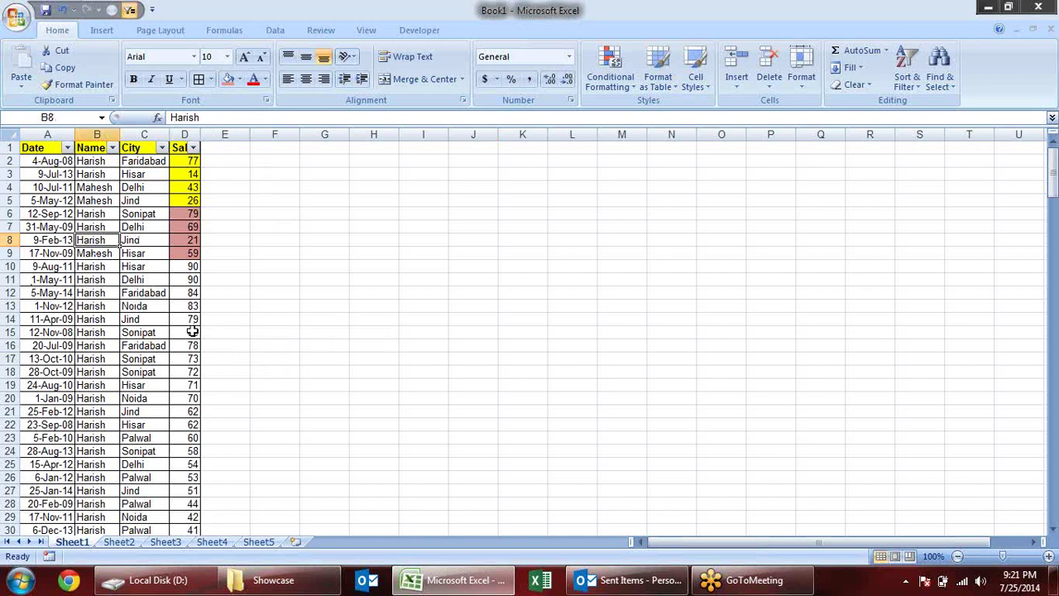
pyautogui.scroll(-10, 202, 336)
pyautogui.scroll(10, 202, 336)
pyautogui.click(81, 212)
pyautogui.hotkey('ctrl', 'a')
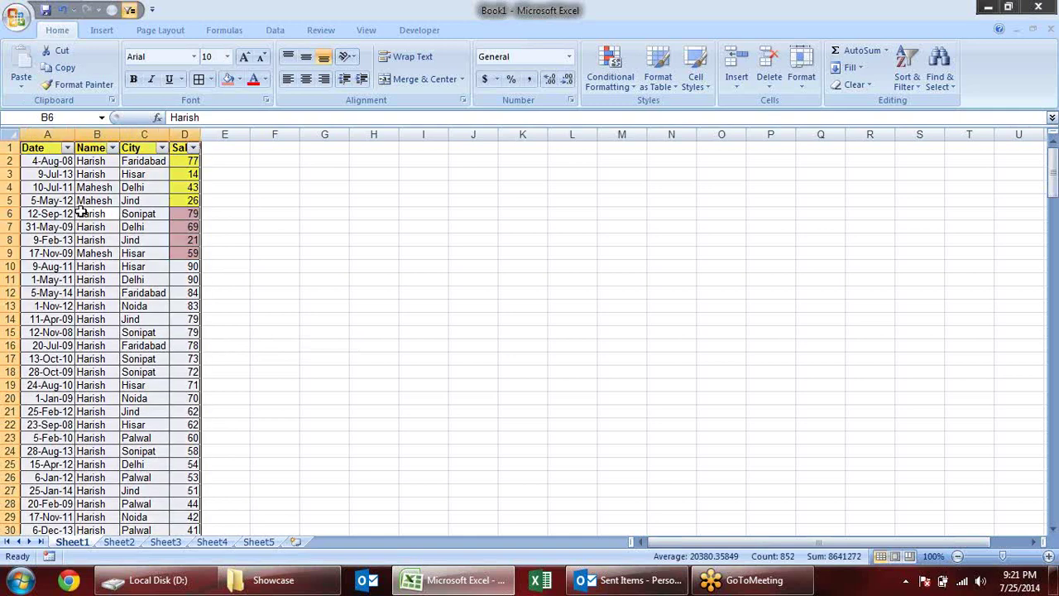
pyautogui.scroll(-5, 87, 216)
pyautogui.scroll(-7, 99, 223)
pyautogui.scroll(-7, 116, 230)
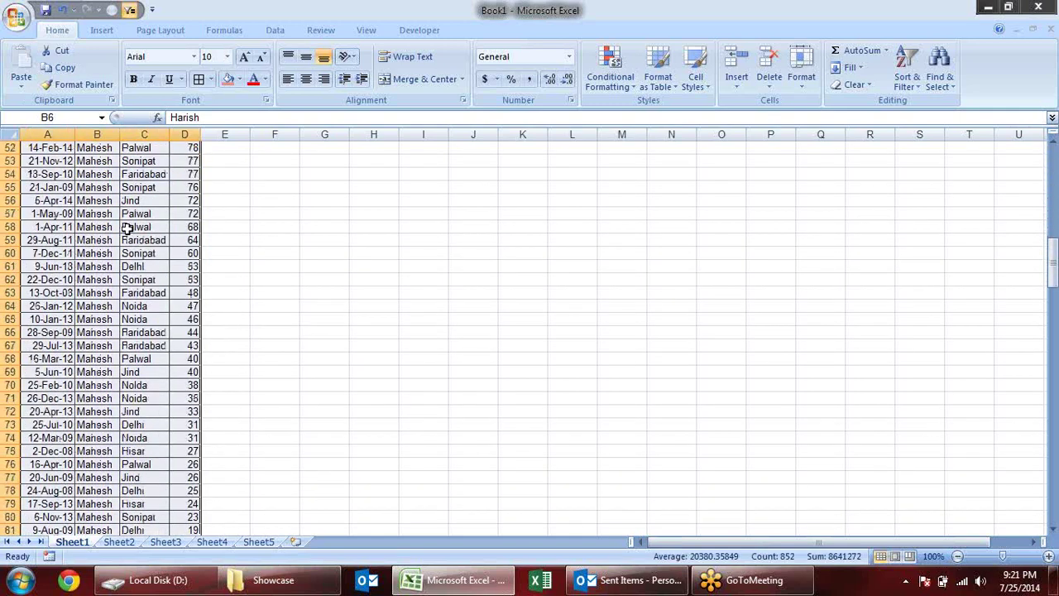
pyautogui.scroll(-7, 137, 239)
pyautogui.scroll(-6, 140, 241)
pyautogui.scroll(-6, 146, 247)
pyautogui.scroll(-6, 154, 252)
pyautogui.scroll(-1, 162, 257)
pyautogui.scroll(-4, 160, 260)
pyautogui.scroll(-5, 160, 271)
pyautogui.scroll(-7, 161, 274)
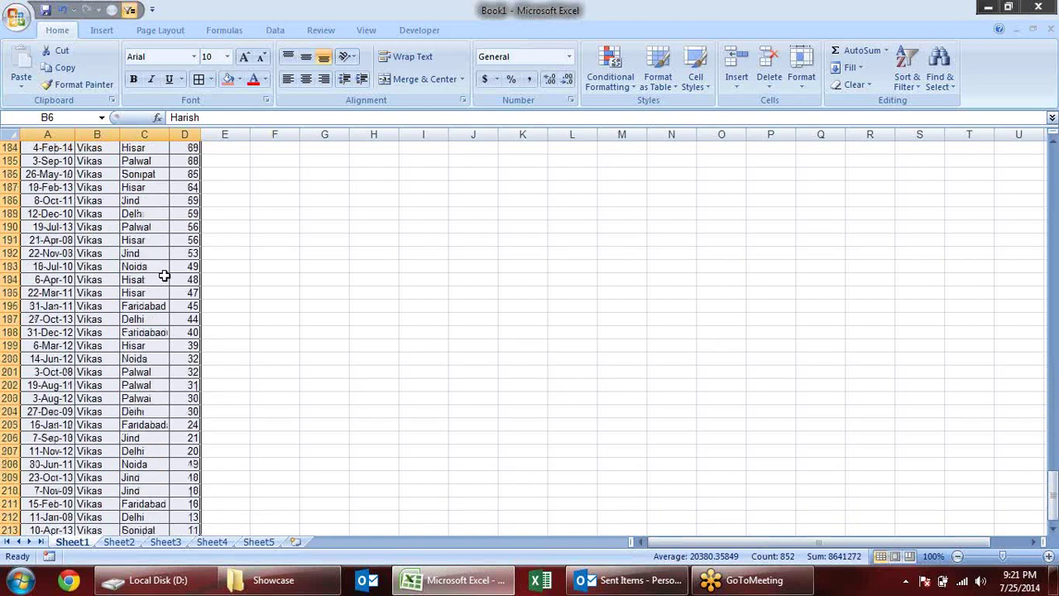
pyautogui.scroll(-6, 162, 275)
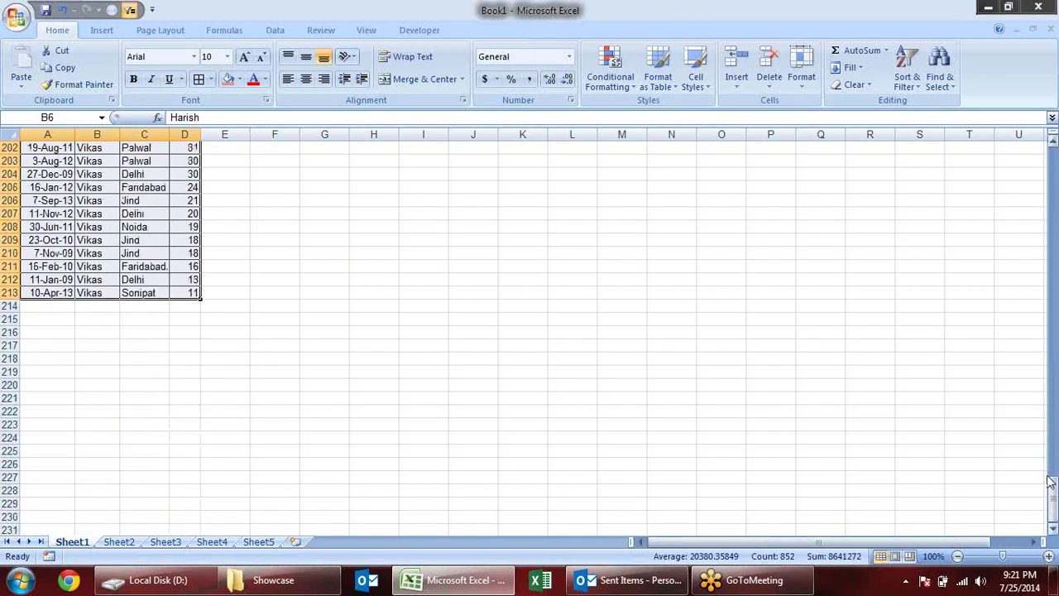
pyautogui.moveTo(1052, 495); pyautogui.dragTo(1052, 165)
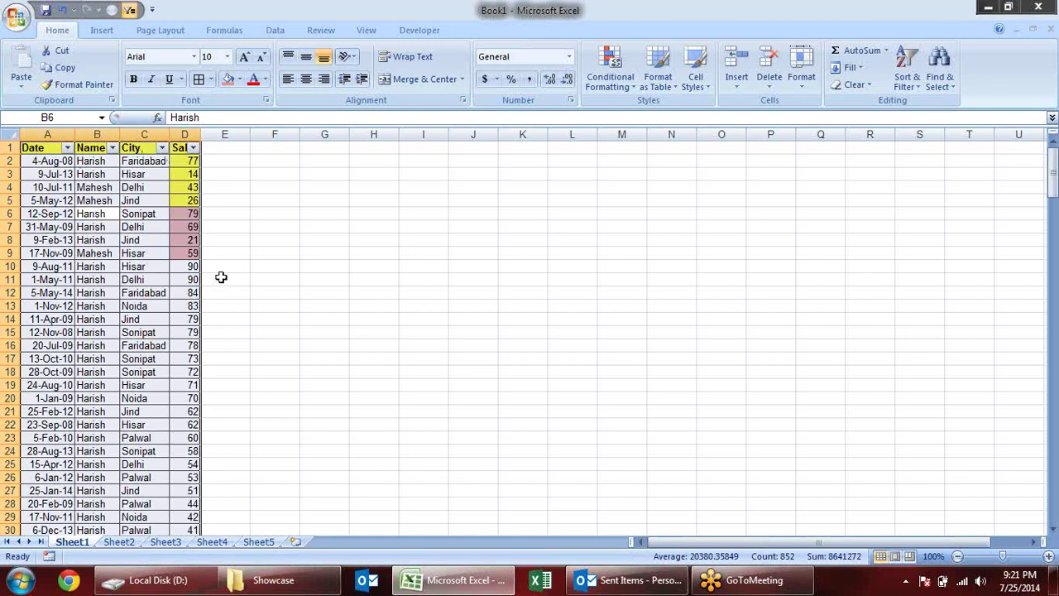
pyautogui.hotkey('ctrl', 'a')
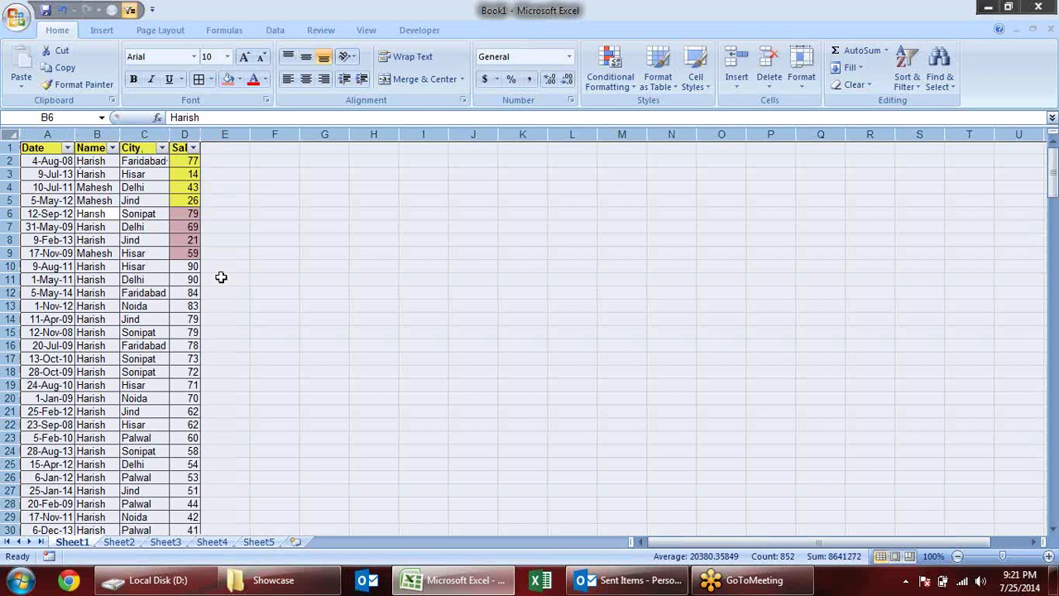
pyautogui.click(252, 252)
pyautogui.click(141, 214)
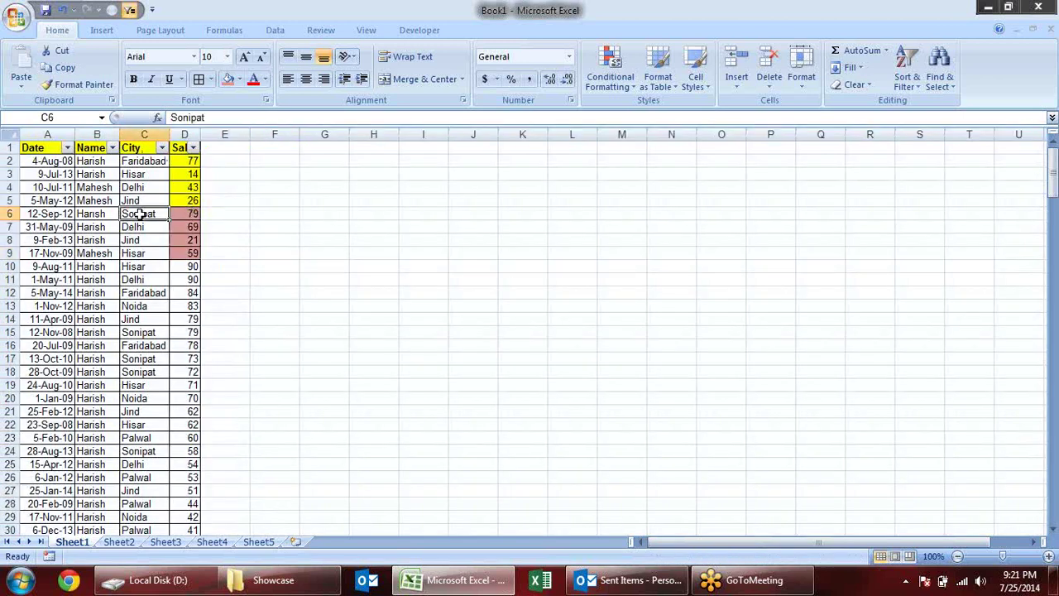
pyautogui.hotkey('ctrl', 'a')
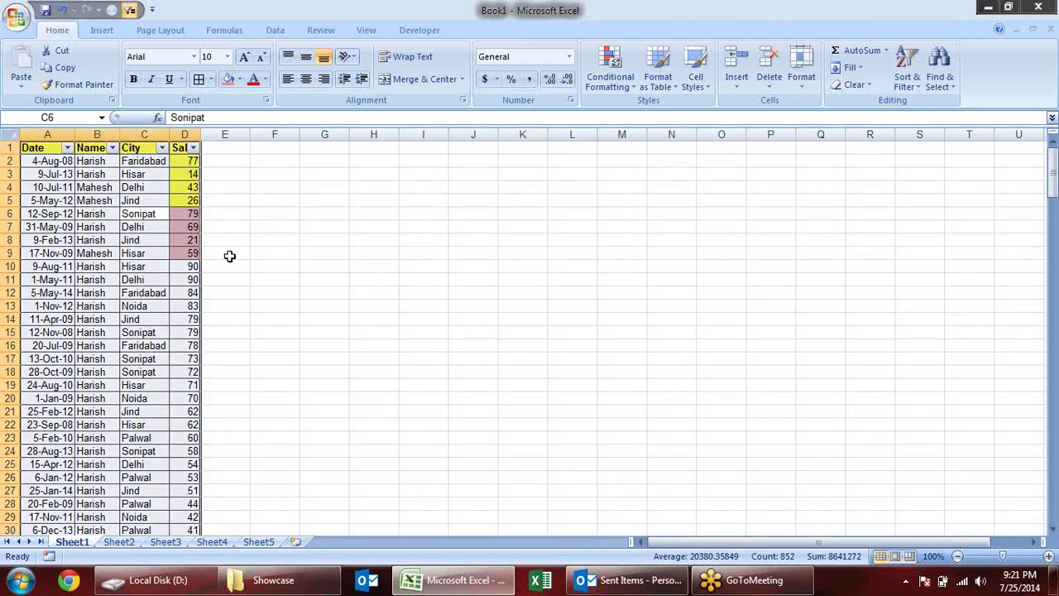
pyautogui.click(335, 282)
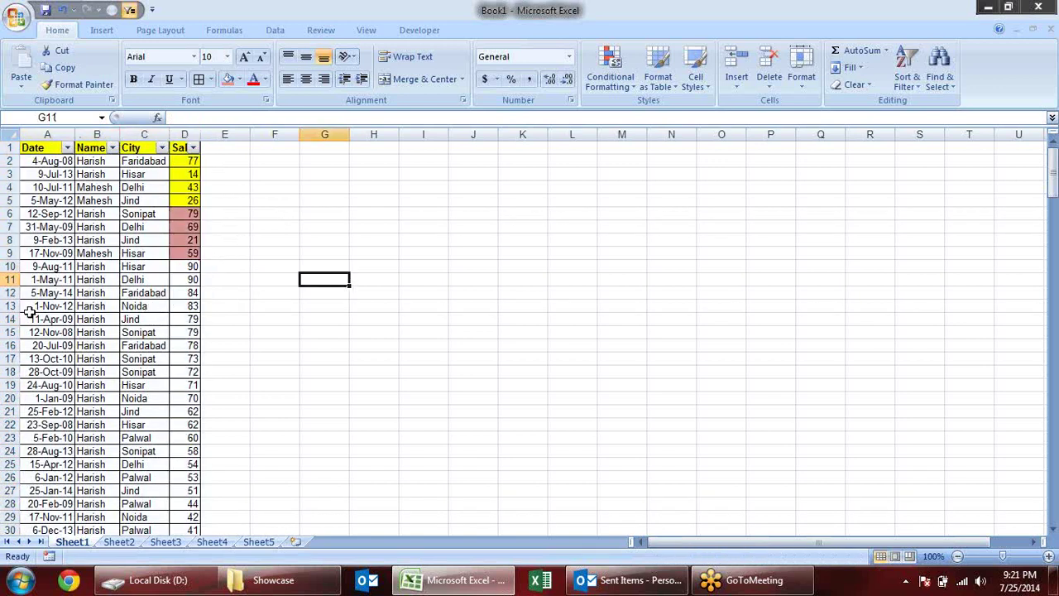
# - Insert a blank row 11 below the 9-Aug-11 Hisar 90 entry and select it
pyautogui.click(10, 281)
pyautogui.rightClick(10, 282)
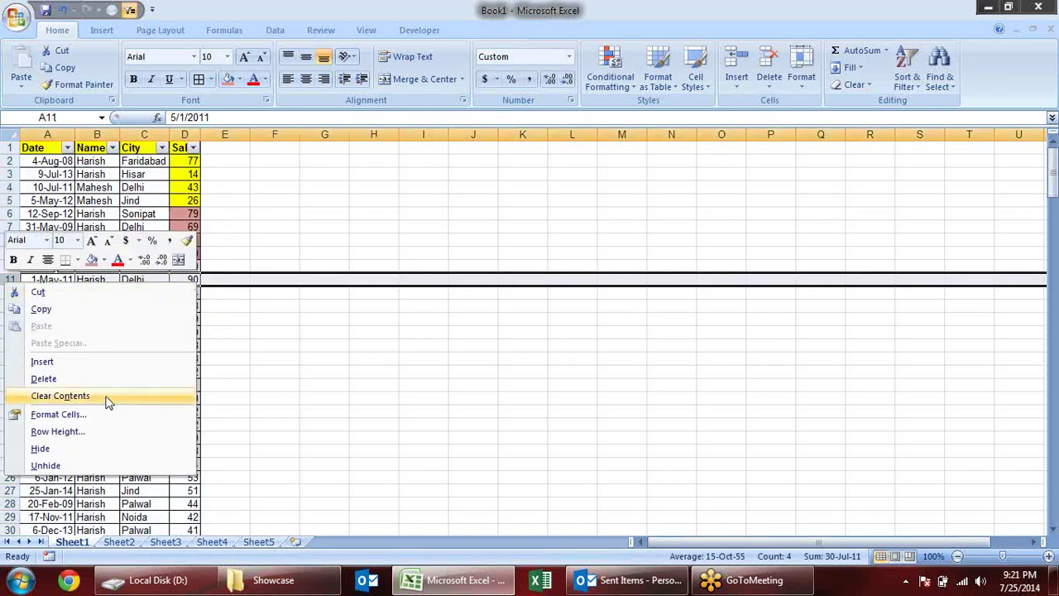
pyautogui.click(78, 362)
pyautogui.click(483, 394)
pyautogui.click(92, 216)
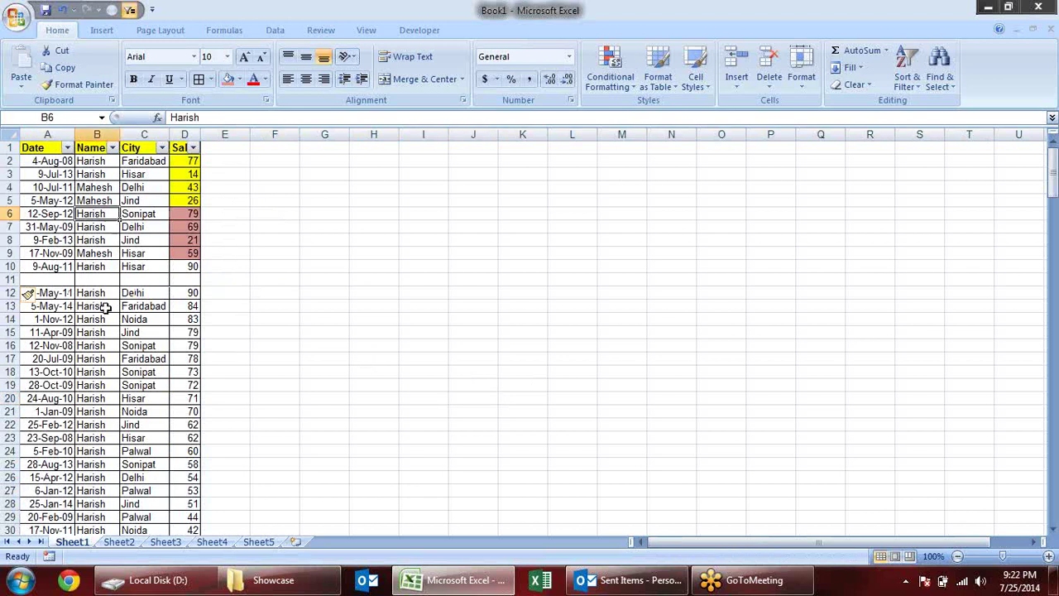
pyautogui.click(10, 279)
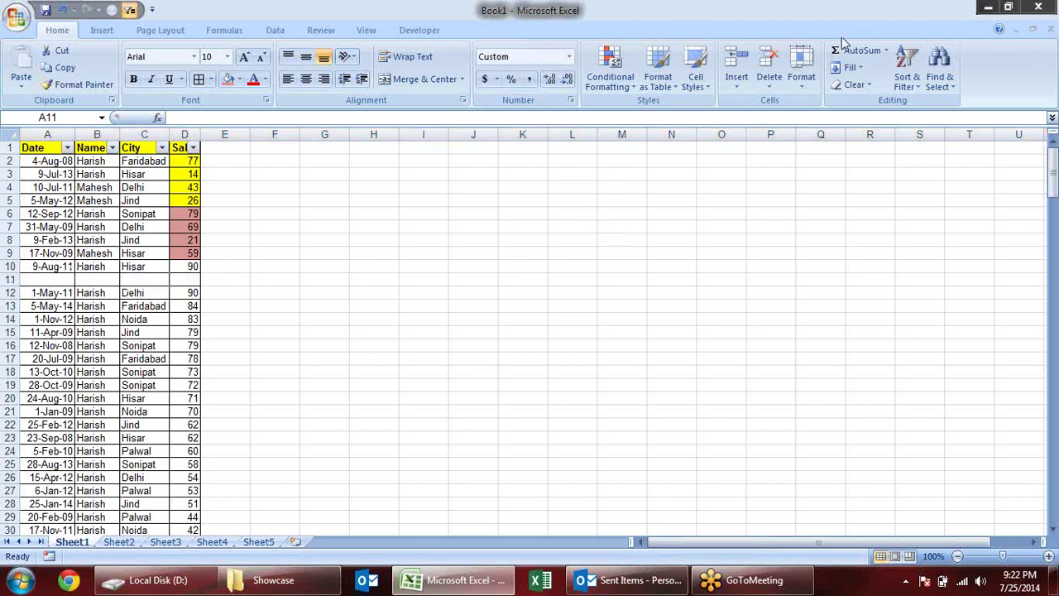
# - Sort the block above the blank row by Name A to Z: six Harish, then three Mahesh
pyautogui.click(90, 175)
pyautogui.click(918, 87)
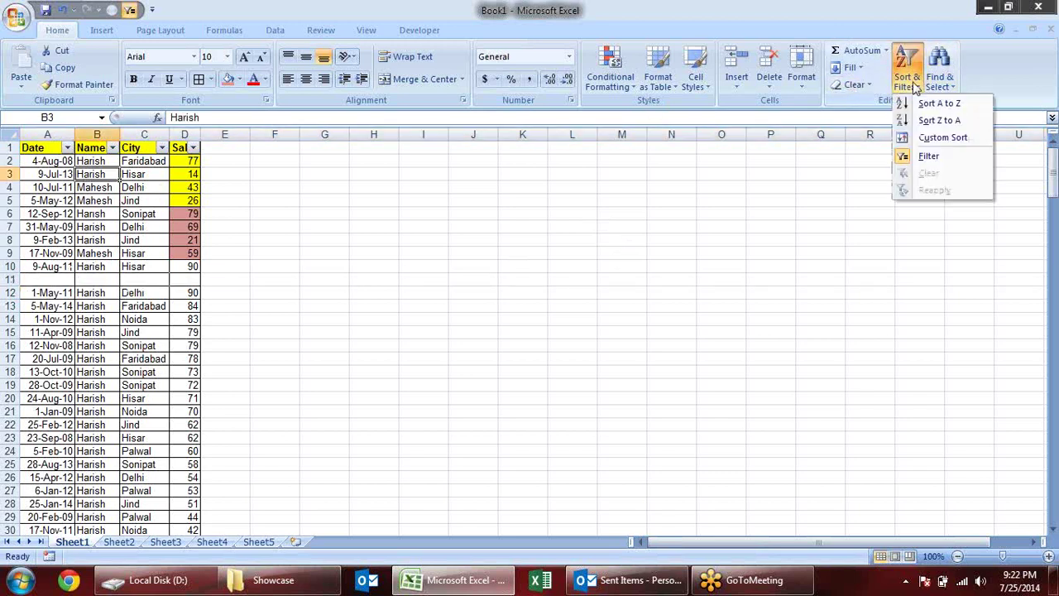
pyautogui.click(931, 106)
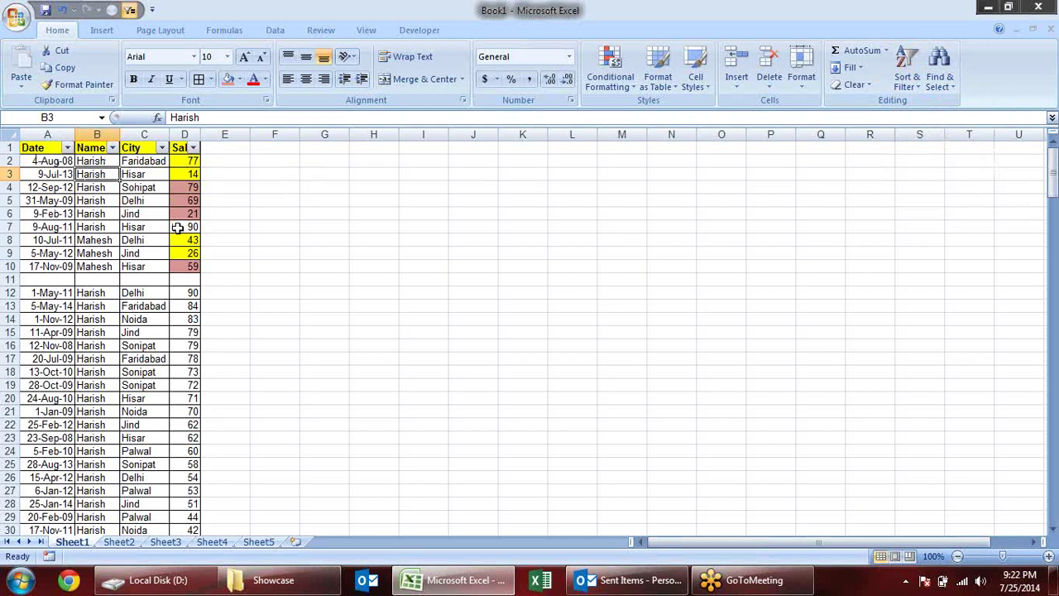
pyautogui.hotkey('ctrl', 'a')
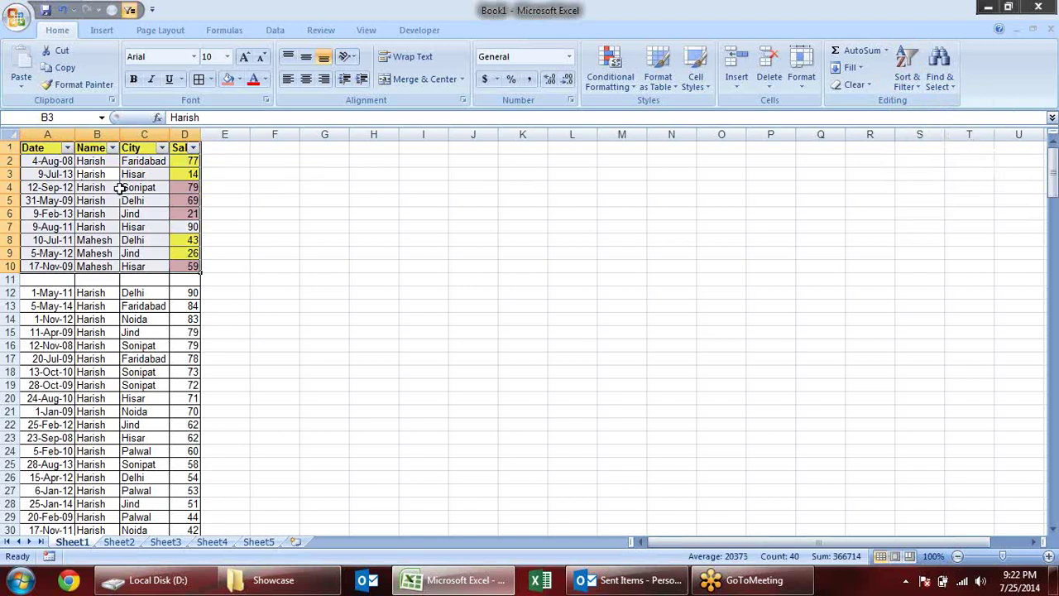
# - Copy the A10 date into A11 with Ctrl+D, then clear A11 again
pyautogui.click(281, 279)
pyautogui.click(77, 280)
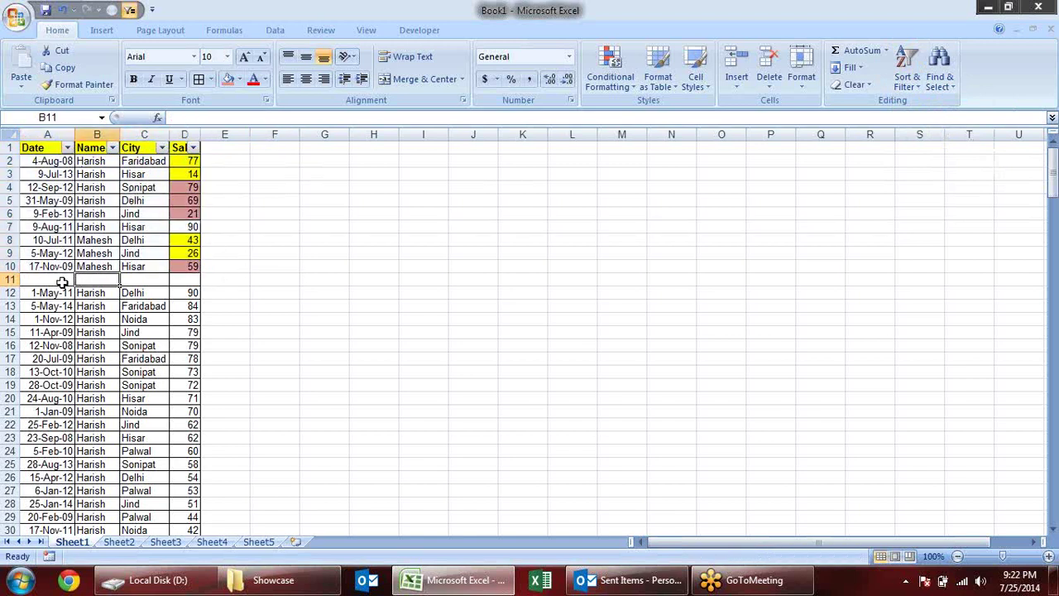
pyautogui.click(66, 279)
pyautogui.hotkey('ctrl', 'd')
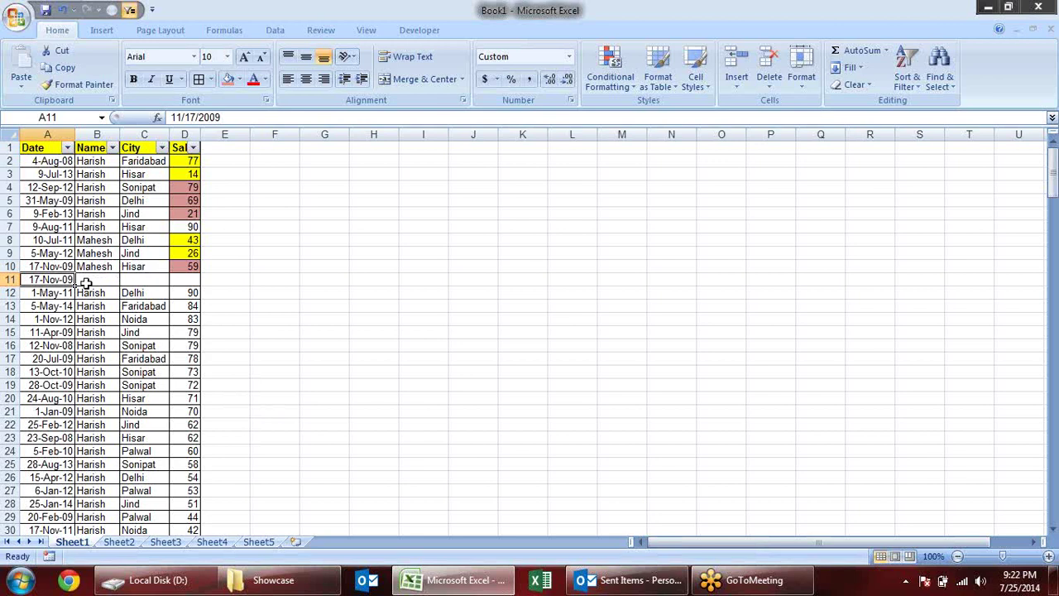
pyautogui.click(108, 230)
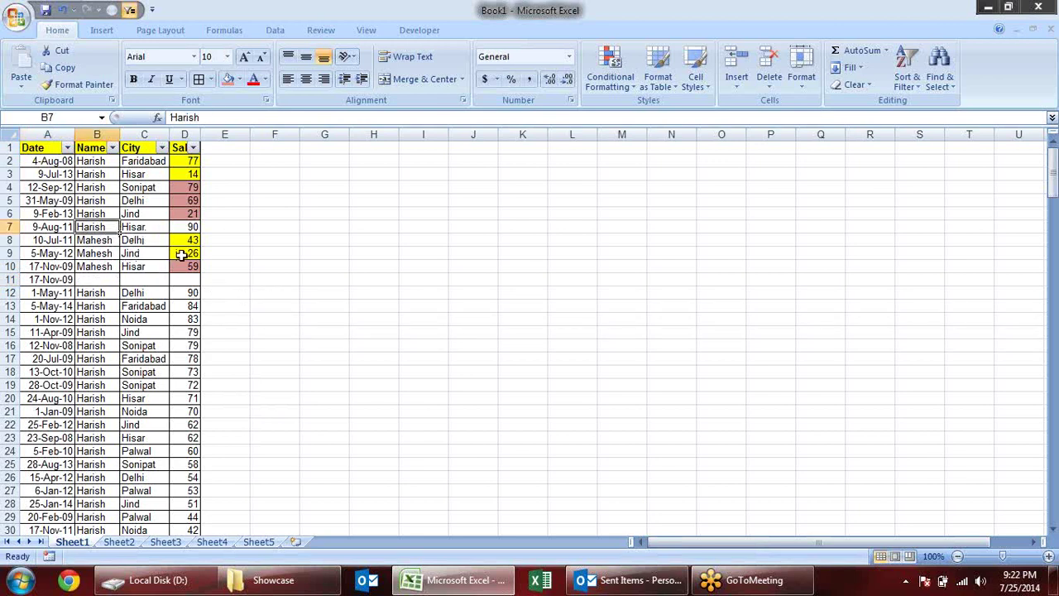
pyautogui.hotkey('ctrl', 'a')
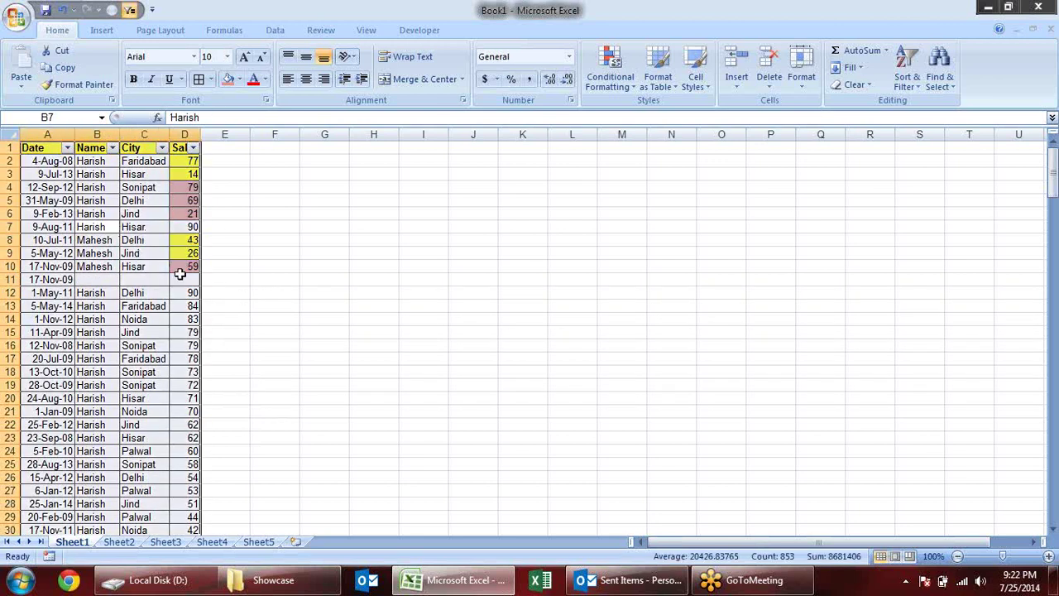
pyautogui.click(106, 281)
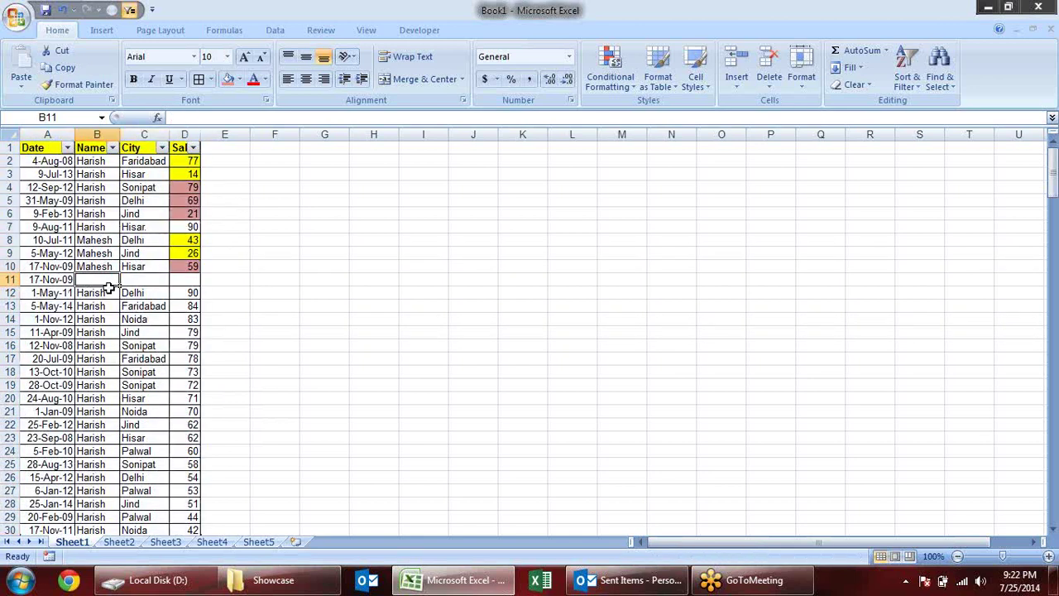
pyautogui.click(45, 279)
pyautogui.press('Delete')
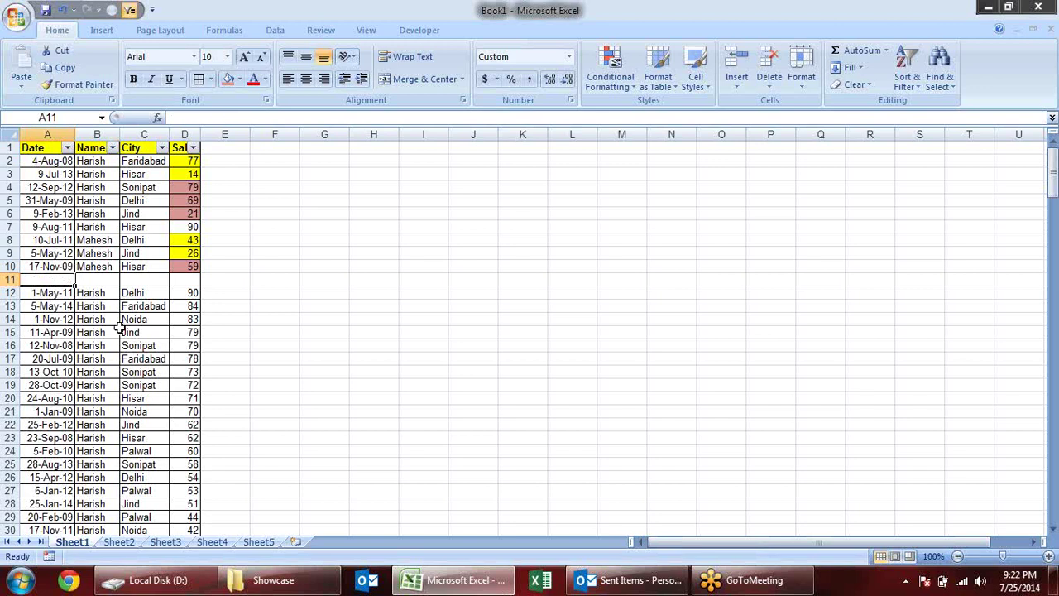
# - Clear row 24, removing the 5-Feb-10 Palwal 60 entry
pyautogui.click(12, 451)
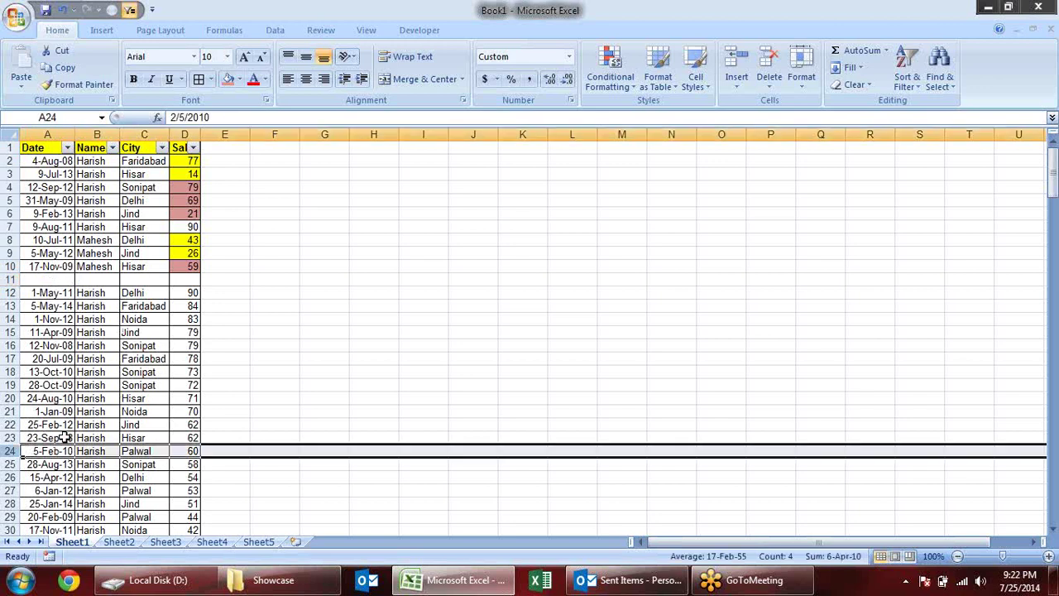
pyautogui.press('Delete')
pyautogui.click(370, 372)
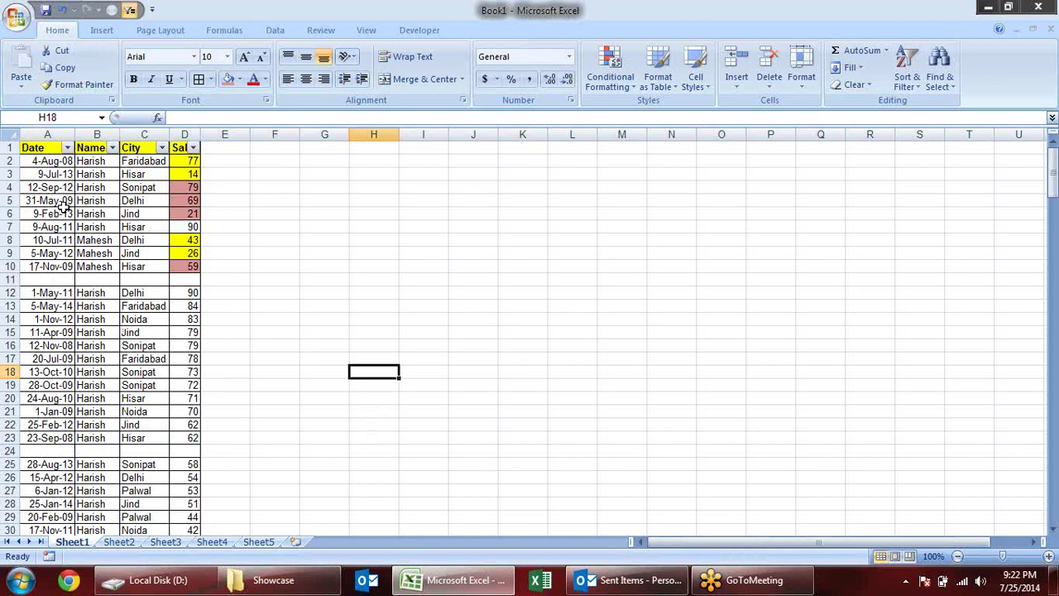
# - Select the whole table from A2 down to its last row 214
pyautogui.click(33, 160)
pyautogui.hotkey('ctrl', 'shift', 'Right')
pyautogui.press('Up')
pyautogui.hotkey('ctrl', 'a')
pyautogui.hotkey('shift', 'Down')
pyautogui.hotkey('shift', 'Down')
pyautogui.hotkey('shift', 'Down')
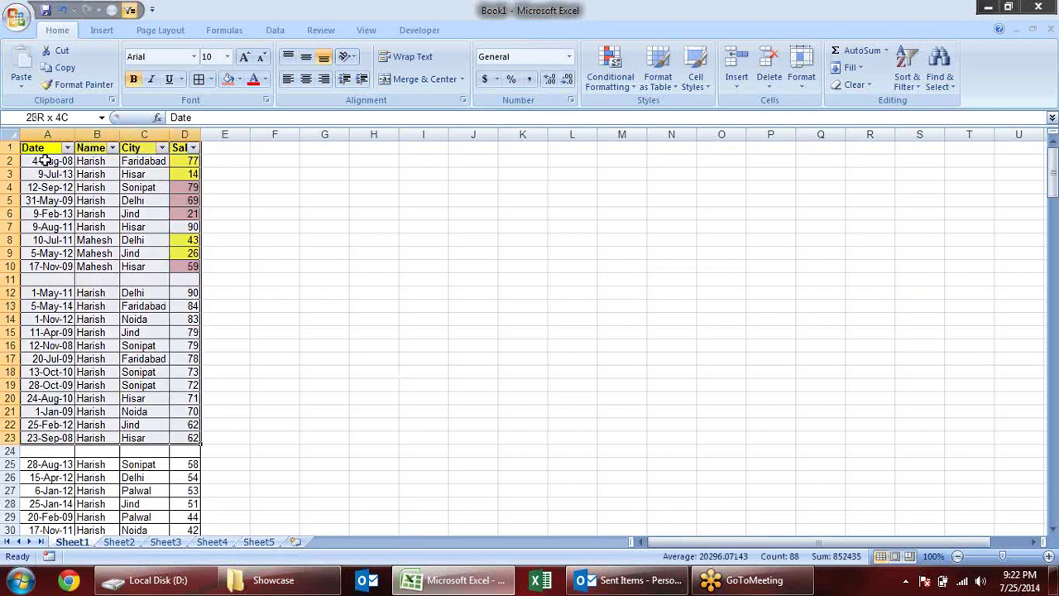
pyautogui.hotkey('ctrl', 'shift', 'Down')
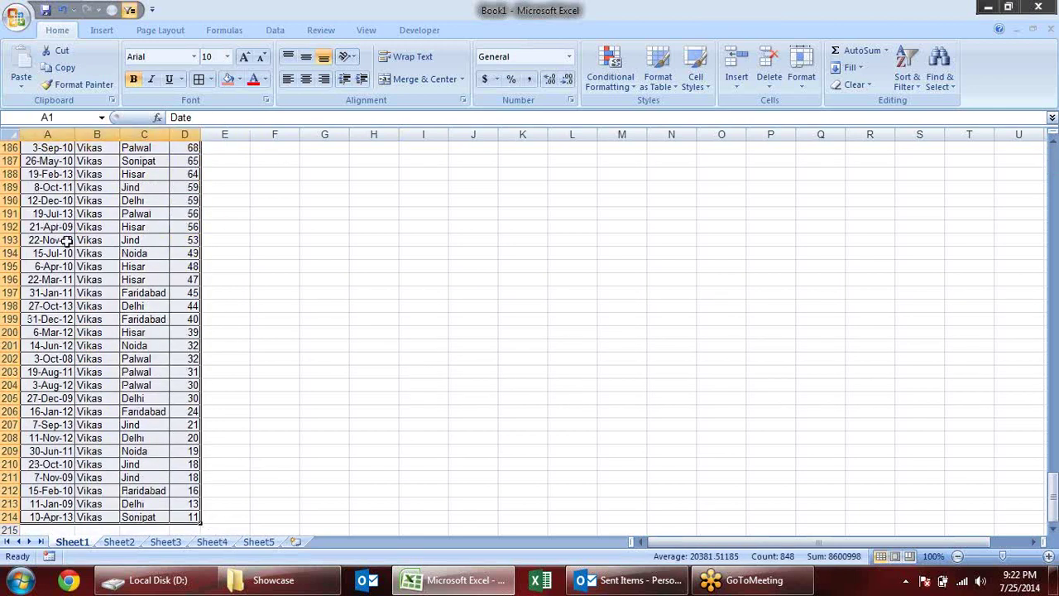
# - Sort the table by Date from oldest to newest, starting at 25-Jul-08
pyautogui.scroll(9, 66, 240)
pyautogui.scroll(6, 124, 246)
pyautogui.scroll(10, 124, 246)
pyautogui.scroll(9, 122, 240)
pyautogui.scroll(8, 122, 240)
pyautogui.scroll(5, 123, 239)
pyautogui.scroll(5, 123, 239)
pyautogui.scroll(10, 124, 234)
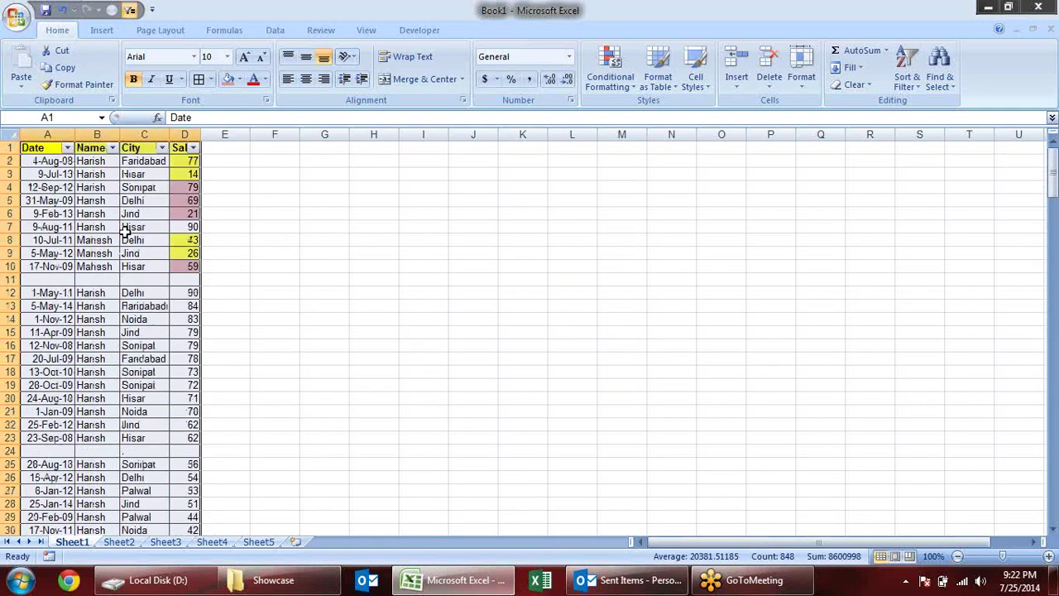
pyautogui.click(906, 79)
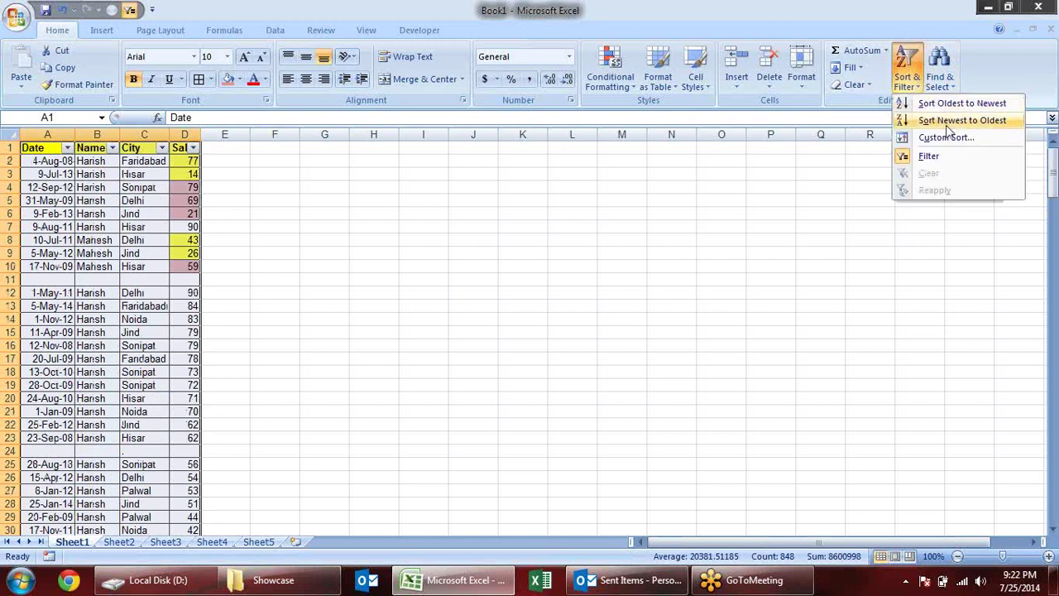
pyautogui.click(956, 105)
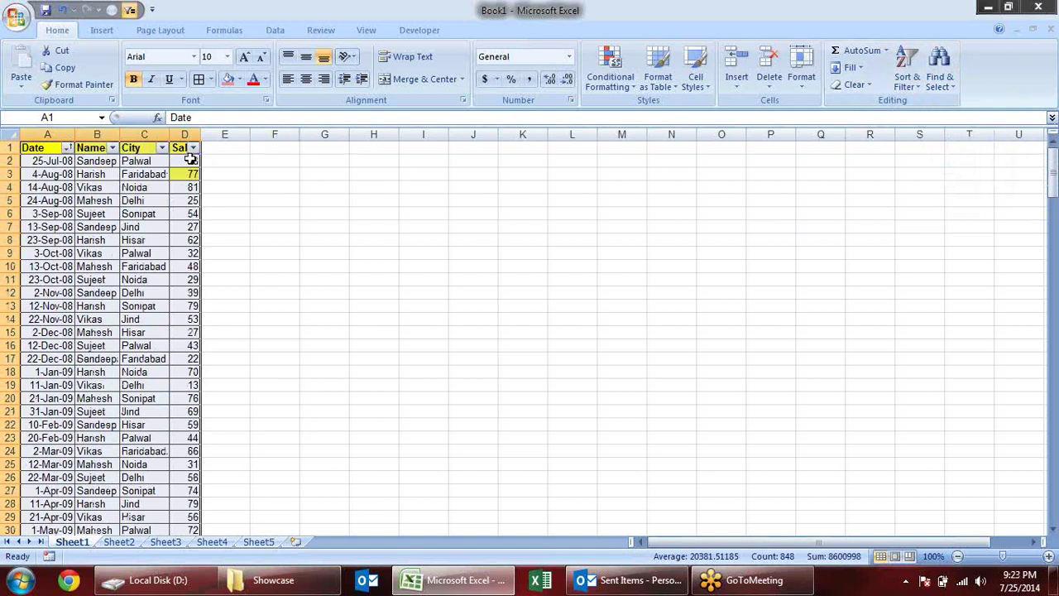
# - Scroll through the sorted rows to confirm the blank rows sit at 213–214, then deselect
pyautogui.scroll(-6, 202, 180)
pyautogui.scroll(-7, 206, 192)
pyautogui.scroll(-2, 211, 202)
pyautogui.scroll(-7, 279, 301)
pyautogui.scroll(-5, 272, 314)
pyautogui.scroll(-11, 279, 324)
pyautogui.scroll(-8, 284, 318)
pyautogui.scroll(-8, 284, 318)
pyautogui.scroll(-6, 295, 311)
pyautogui.scroll(-6, 300, 309)
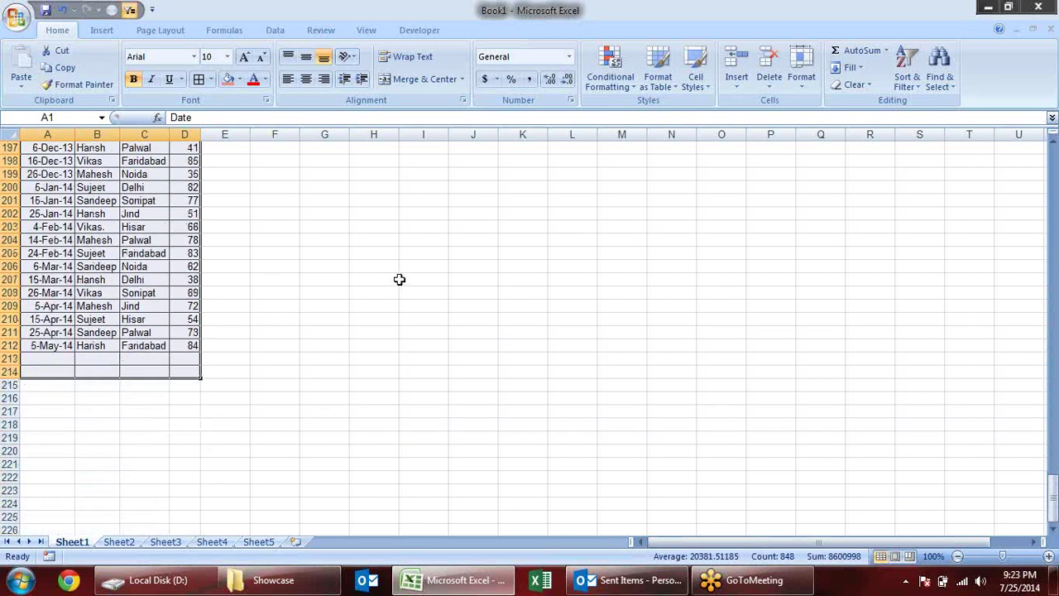
pyautogui.scroll(7, 276, 278)
pyautogui.scroll(6, 276, 278)
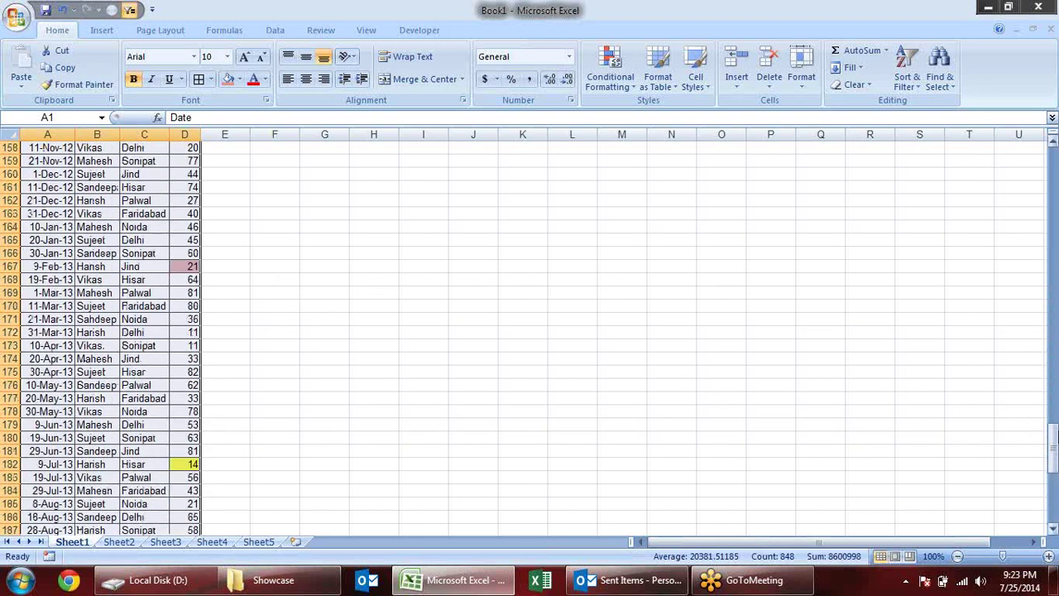
pyautogui.moveTo(1052, 442); pyautogui.dragTo(1012, 150)
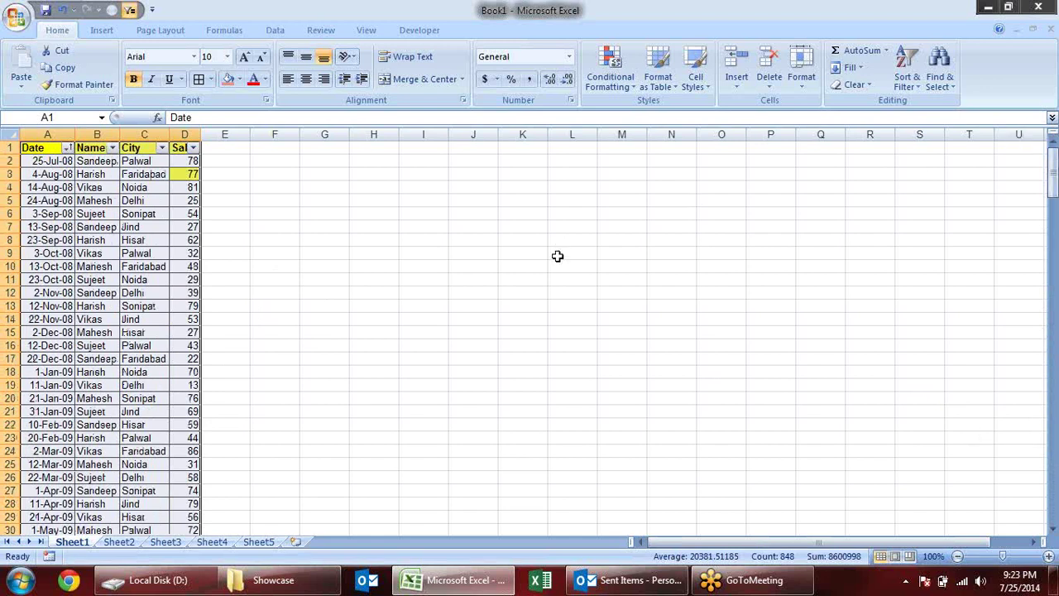
pyautogui.click(557, 256)
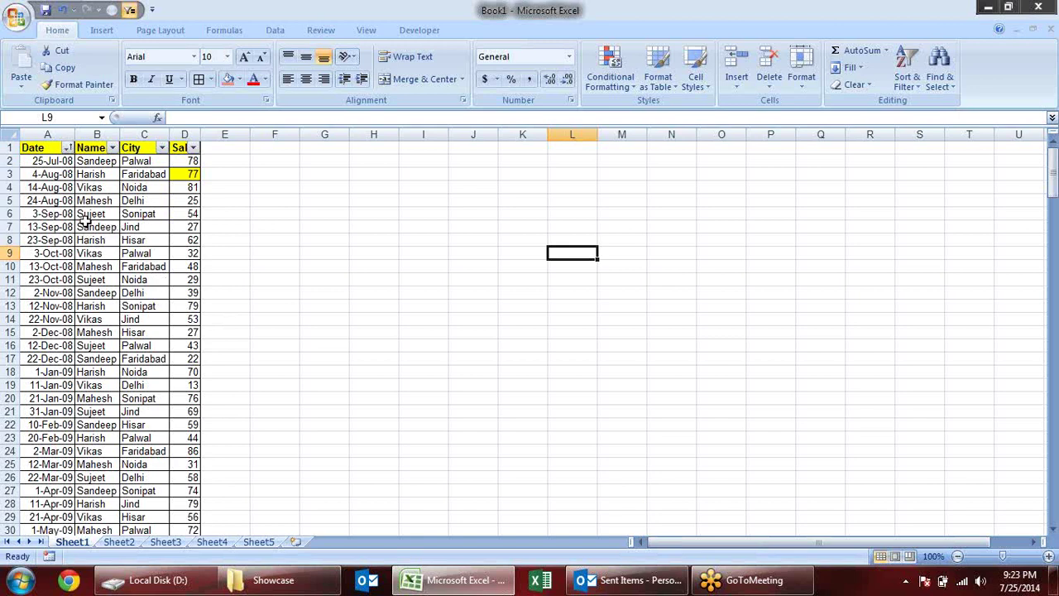
# - Remove the header filter arrows and resize the Sales column to width 5.29
pyautogui.hotkey('ctrl', 'shift', 'l')
pyautogui.click(212, 223)
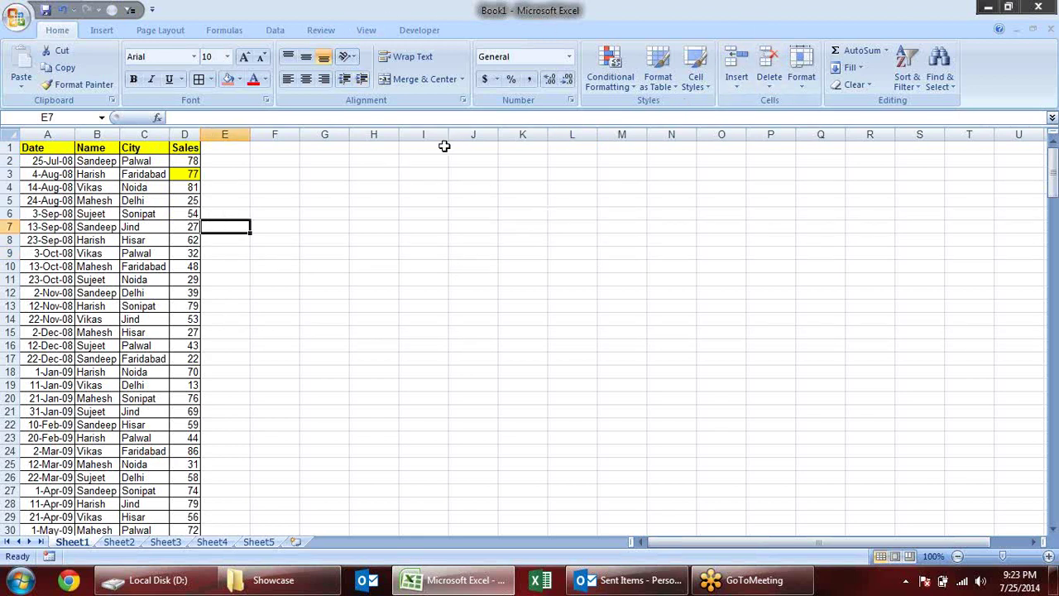
pyautogui.click(451, 307)
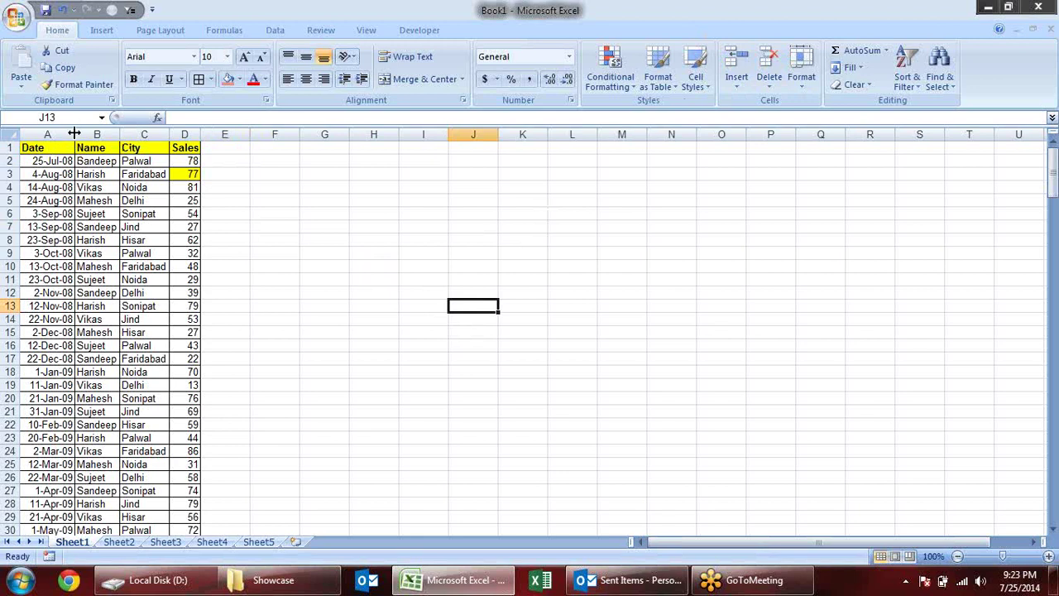
pyautogui.moveTo(199, 134); pyautogui.dragTo(206, 134)
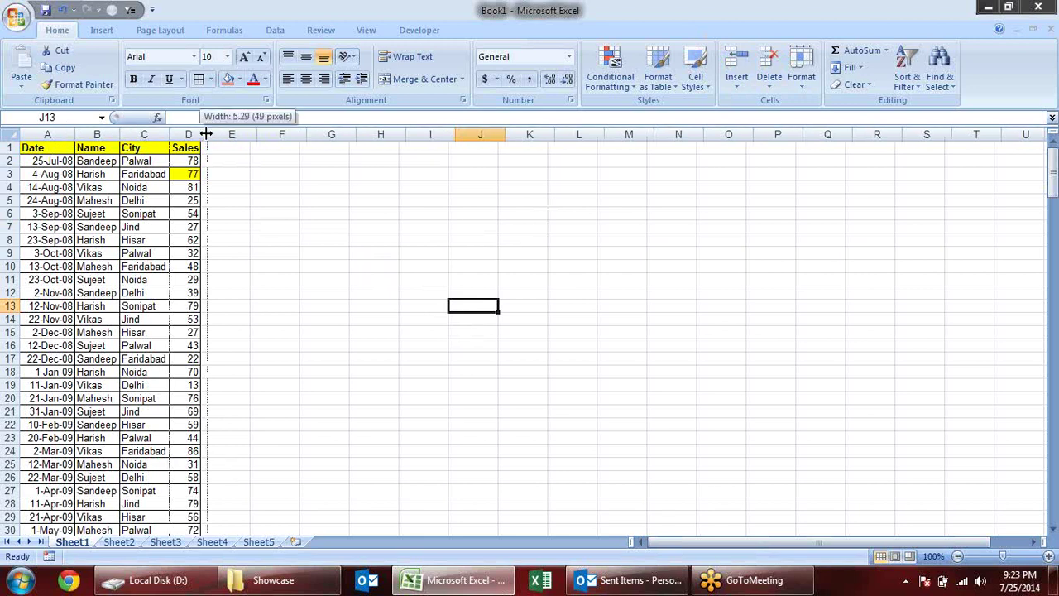
pyautogui.click(249, 164)
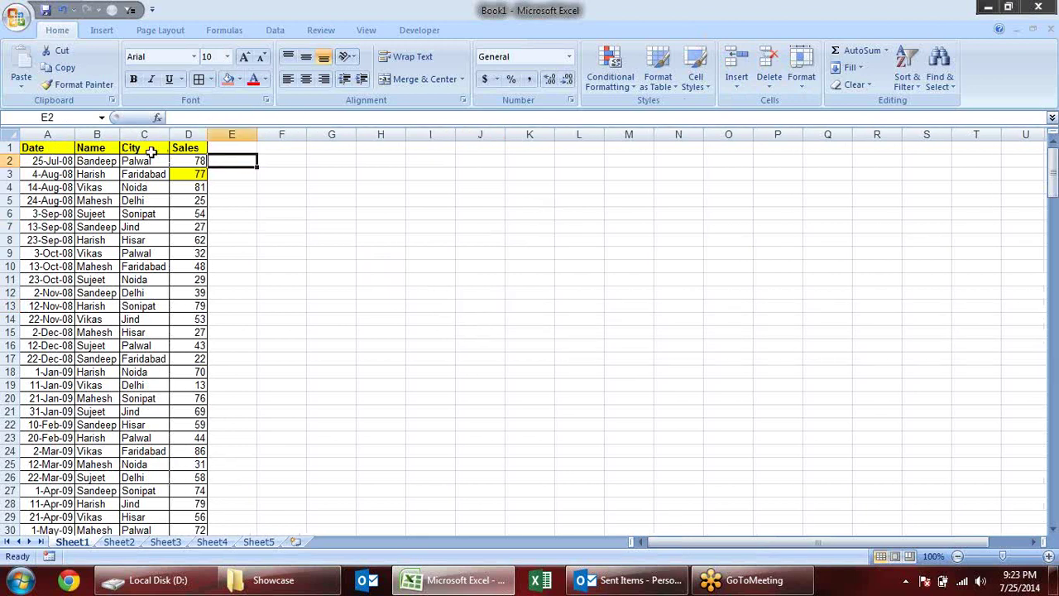
pyautogui.click(64, 146)
pyautogui.hotkey('ctrl', 'shift', 'l')
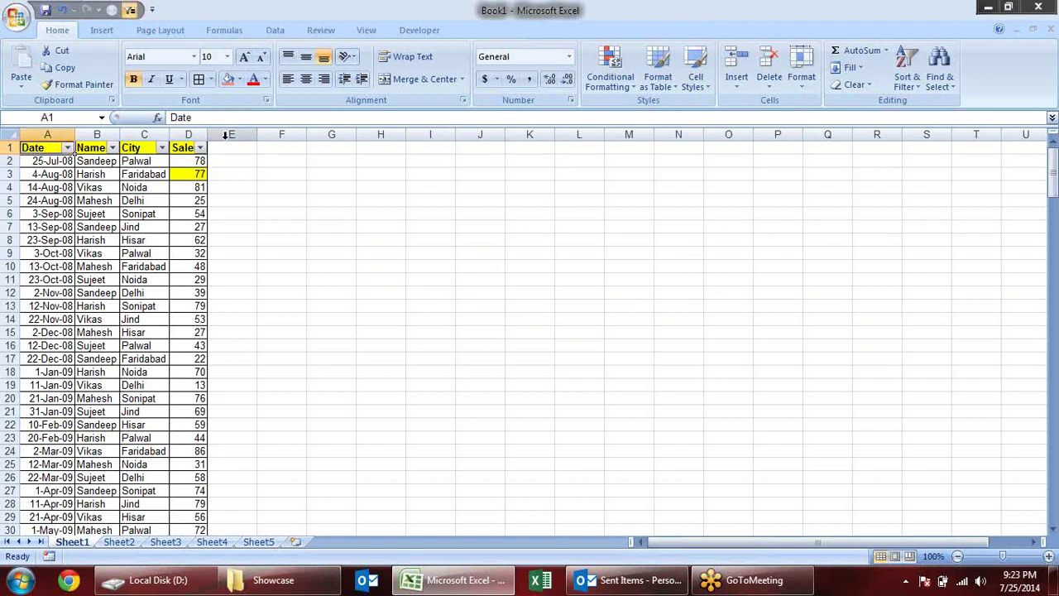
pyautogui.hotkey('ctrl', 'shift', 'l')
pyautogui.hotkey('ctrl', 'shift', 'l')
pyautogui.hotkey('ctrl', 'shift', 'l')
# - Toggle the header filter on and back off with the Home KeyTips Alt H S F
pyautogui.press('alt')
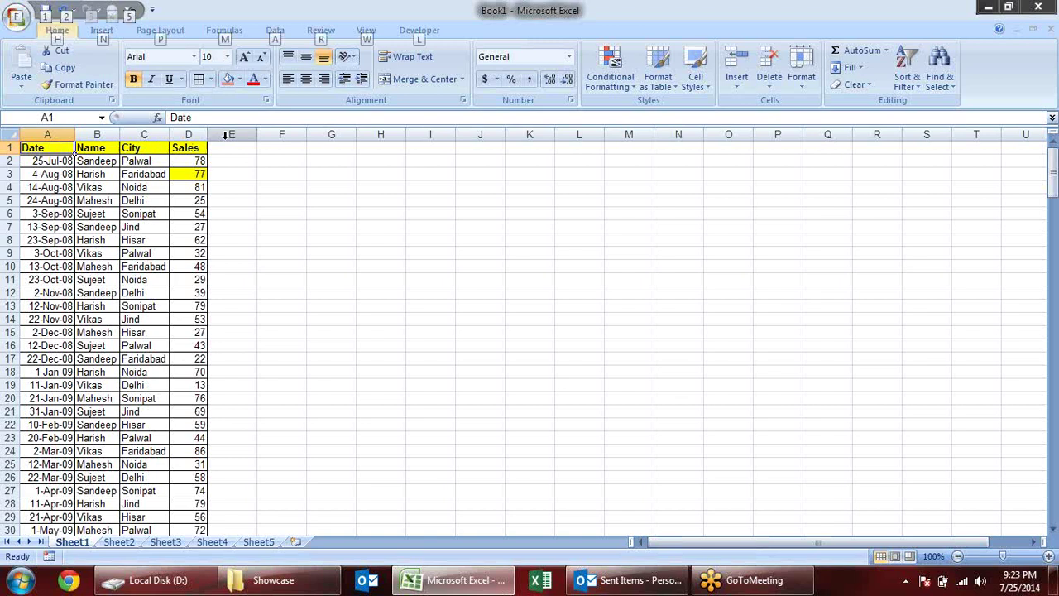
pyautogui.press('h')
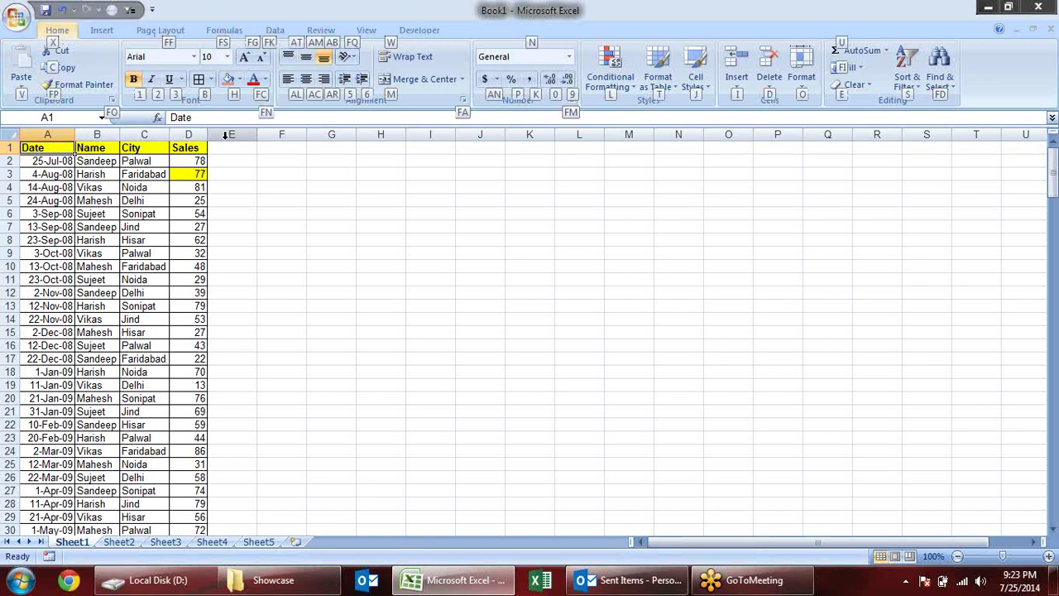
pyautogui.press('s')
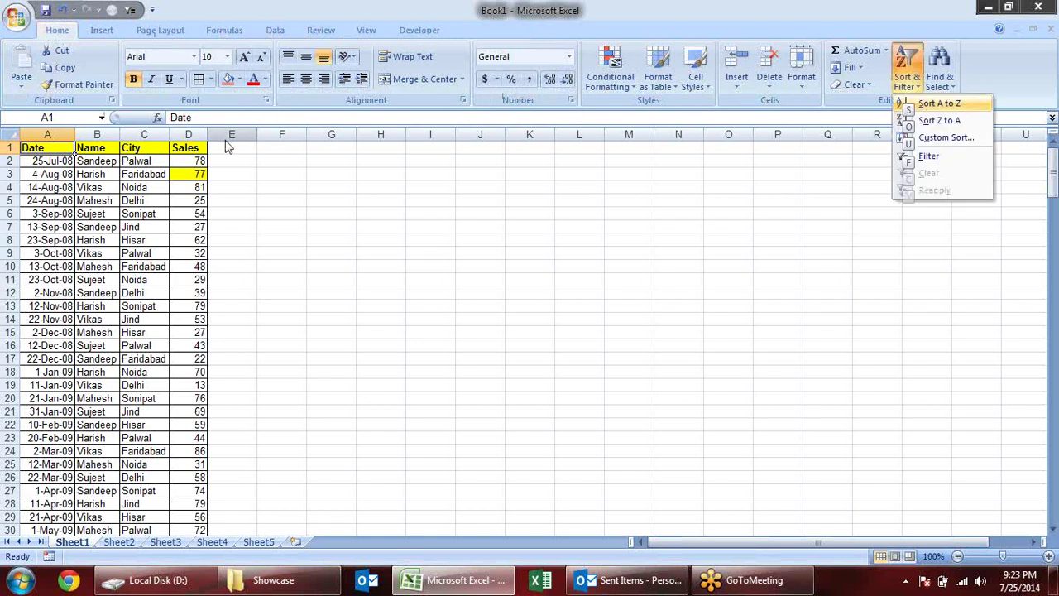
pyautogui.press('f')
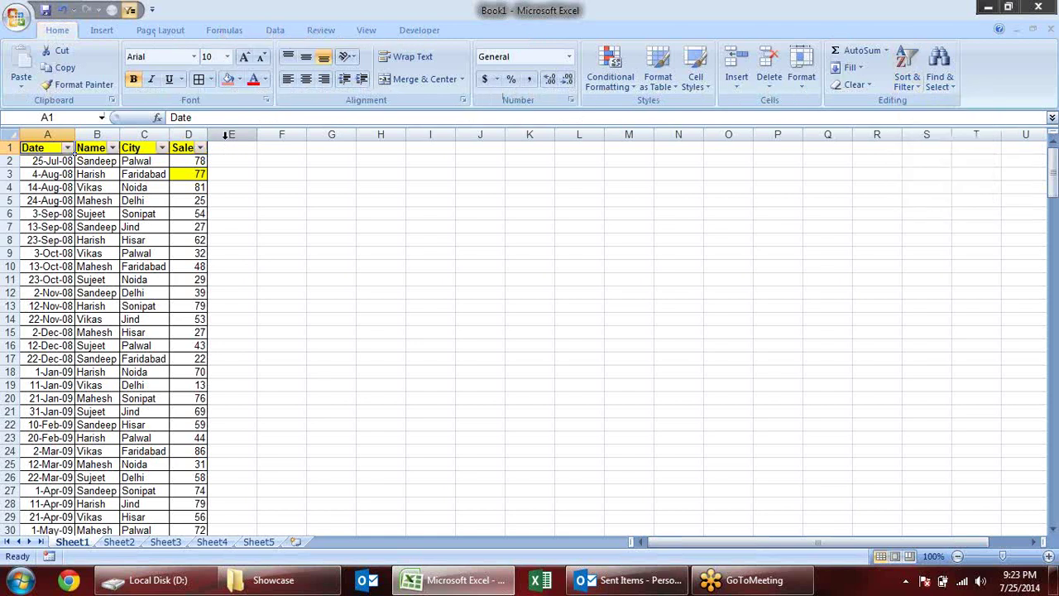
pyautogui.press('alt')
pyautogui.press('h')
pyautogui.press('s')
pyautogui.press('f')
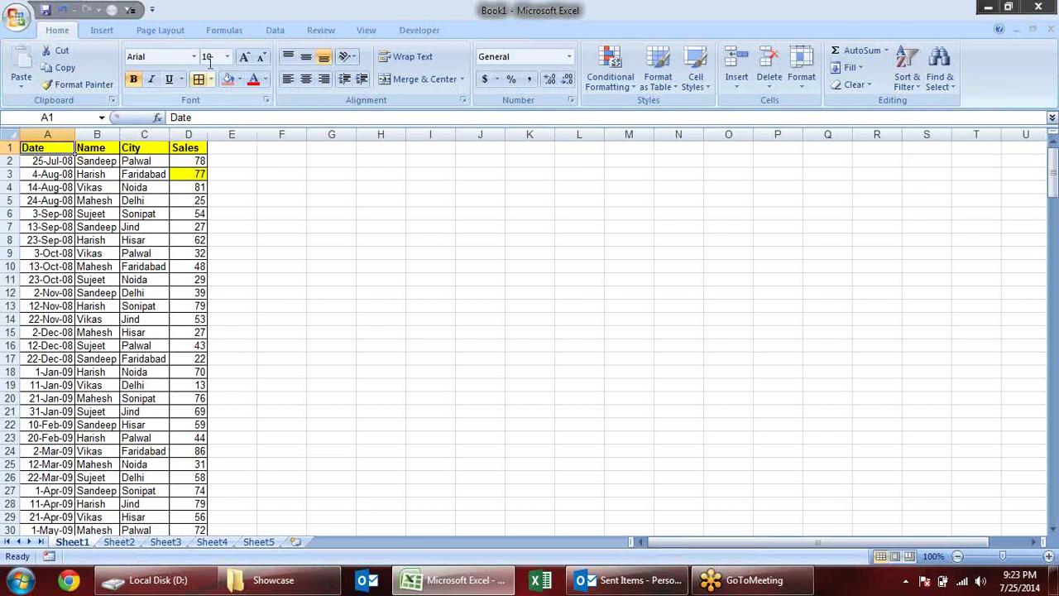
# - Turn the header filter on from the Data tab using Alt A T
pyautogui.click(273, 32)
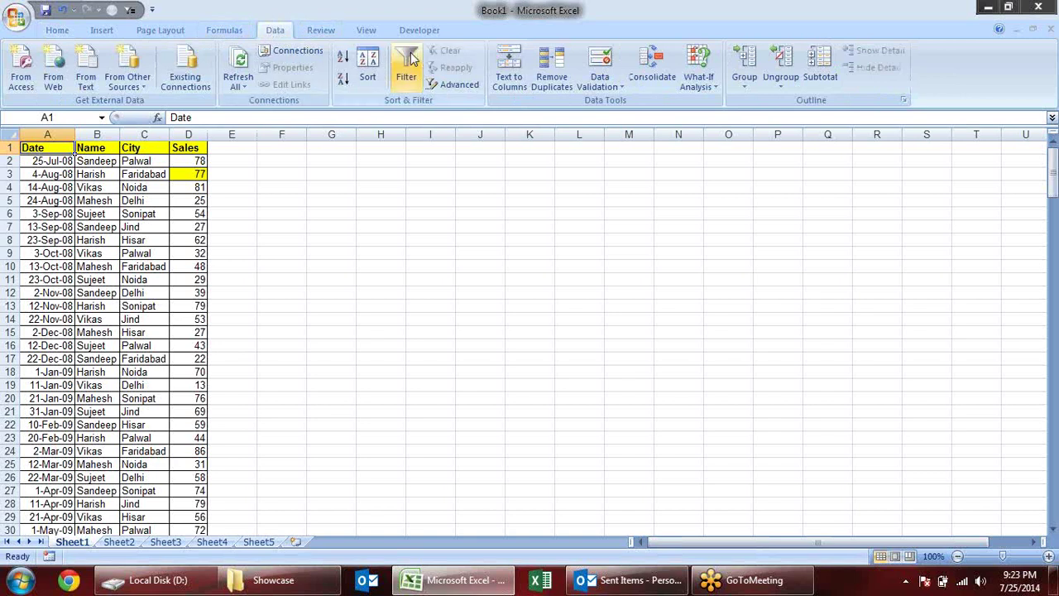
pyautogui.press('alt')
pyautogui.press('a')
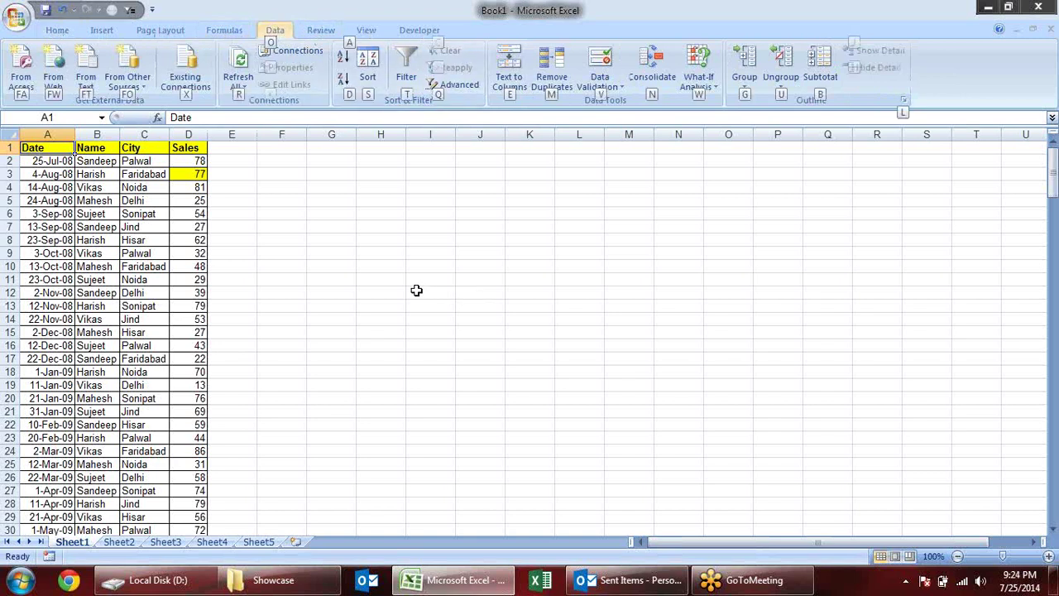
pyautogui.press('t')
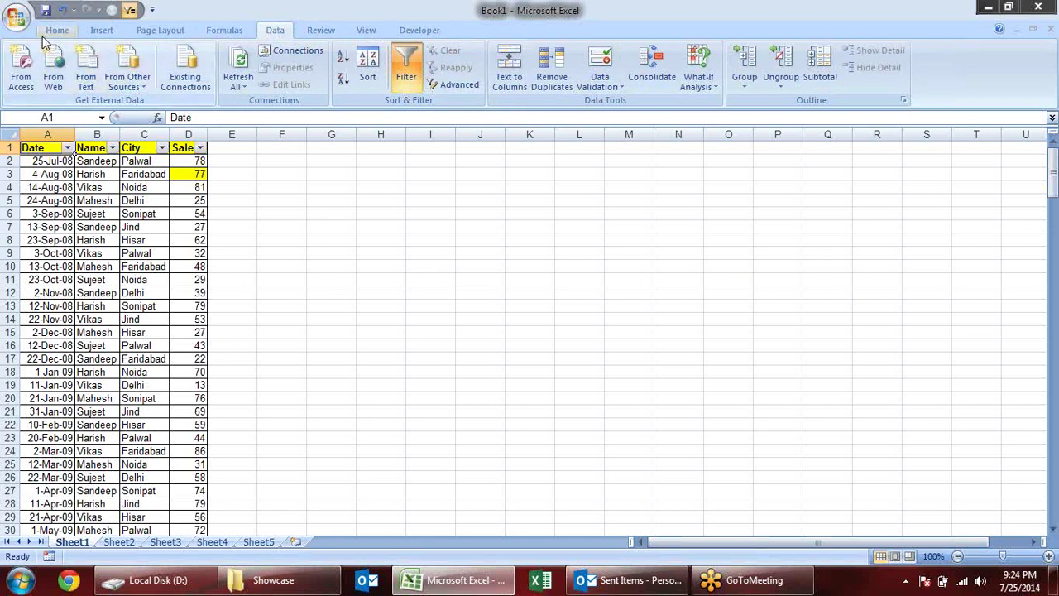
# - Toggle the filter several times with the Quick Access Toolbar filter button, ending off
pyautogui.click(54, 31)
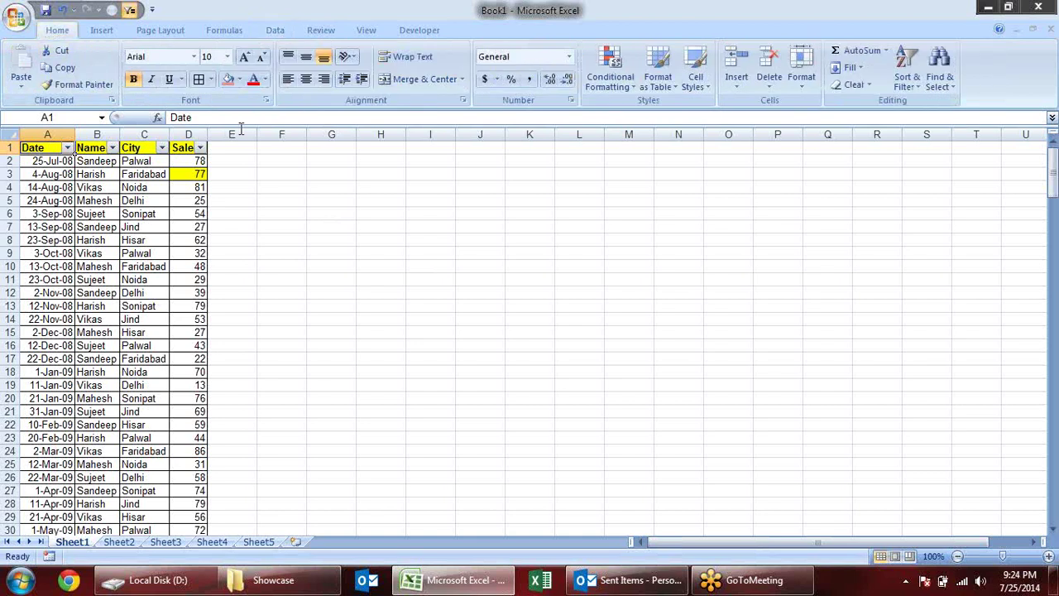
pyautogui.click(328, 225)
pyautogui.click(187, 149)
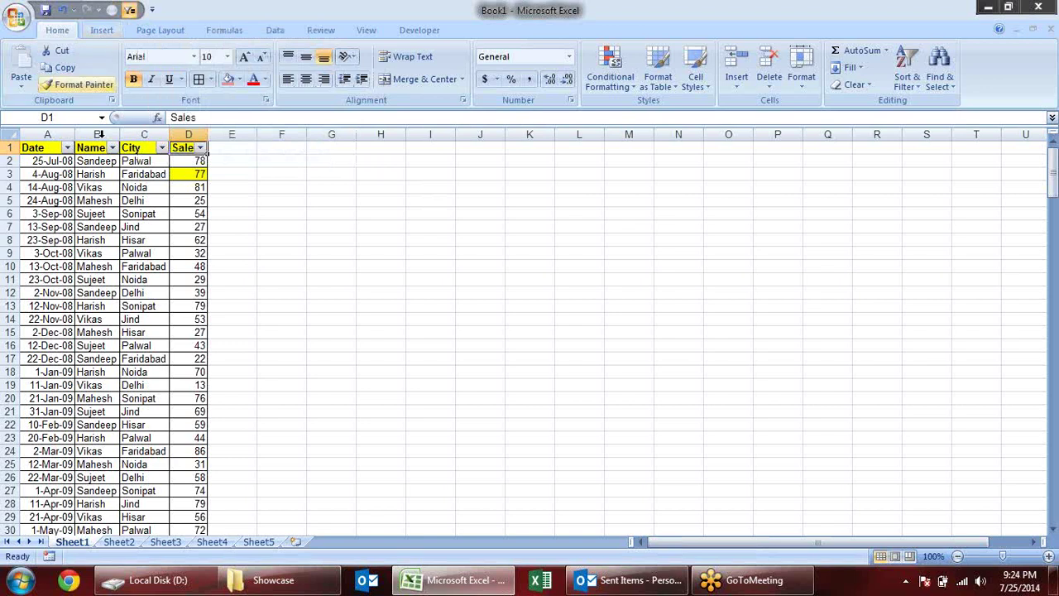
pyautogui.click(55, 145)
pyautogui.click(130, 10)
pyautogui.click(130, 10)
pyautogui.click(130, 10)
pyautogui.click(130, 10)
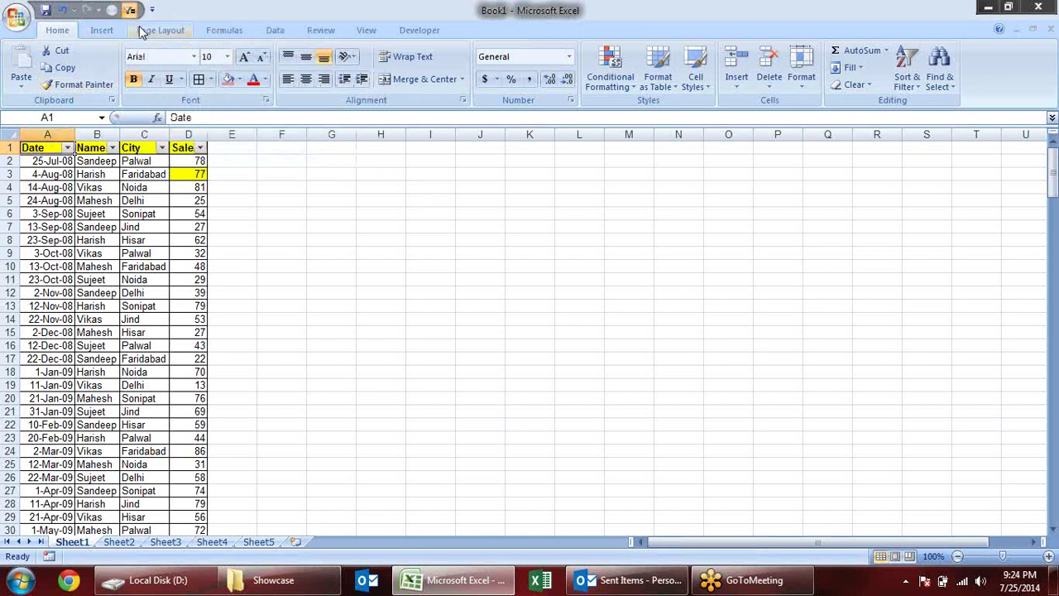
pyautogui.click(129, 10)
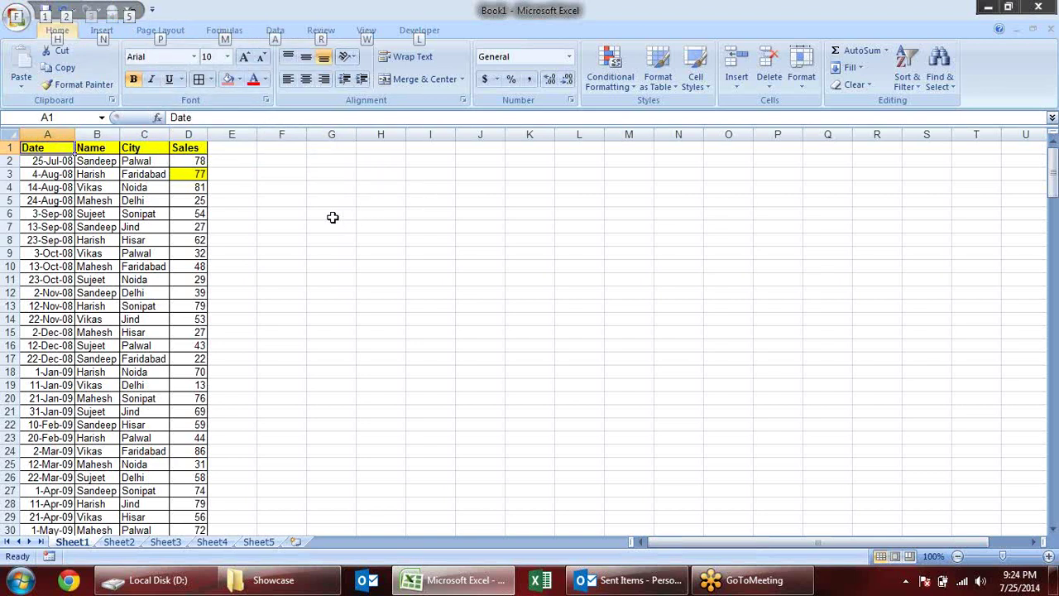
# - Turn the filter back on with the Alt 5 Quick Access shortcut and select the Date header
pyautogui.press('alt')
pyautogui.press('5')
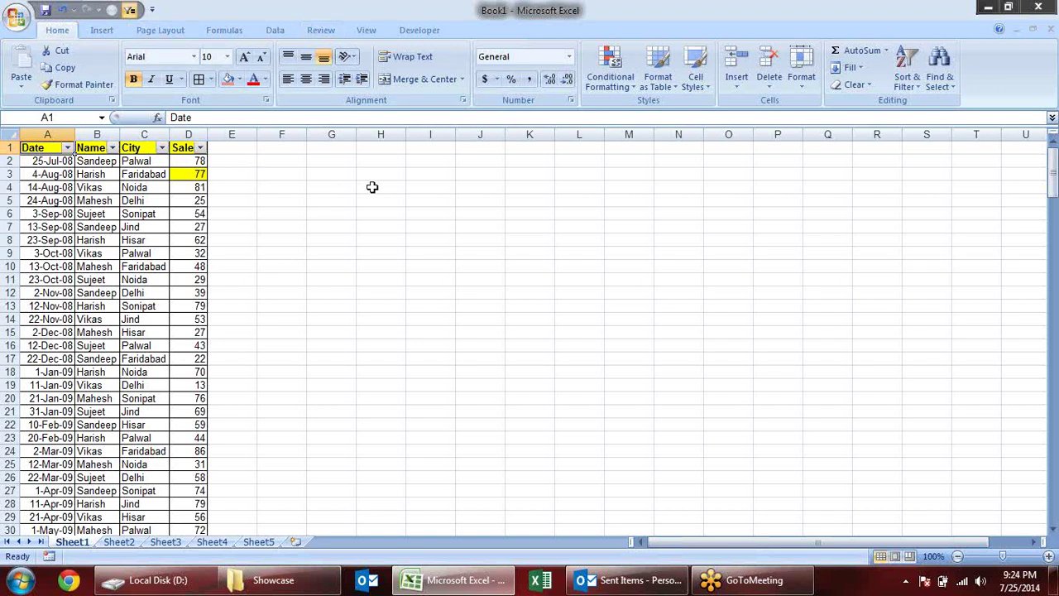
pyautogui.click(274, 226)
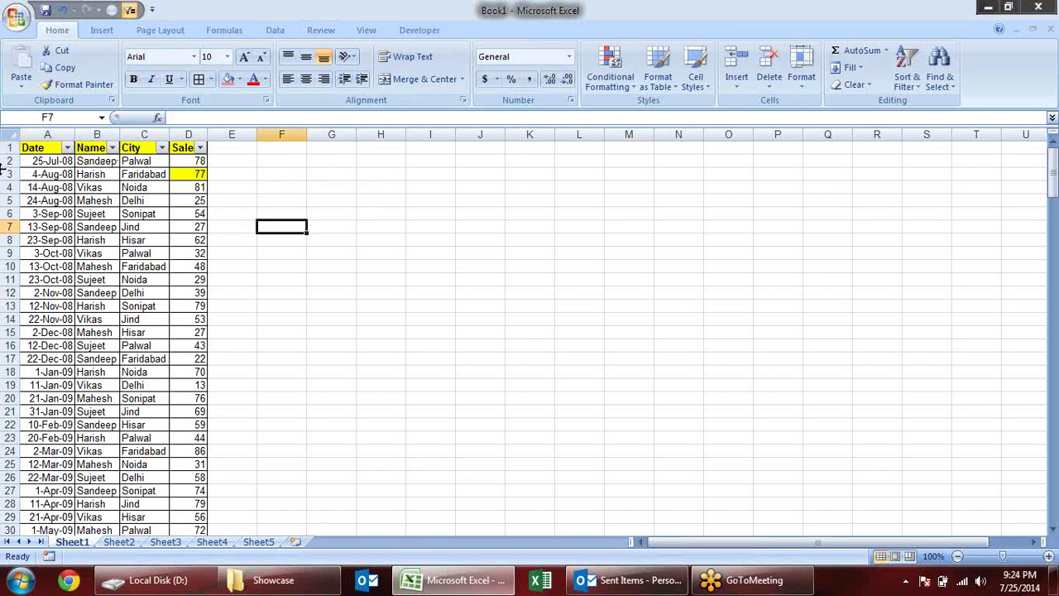
pyautogui.click(36, 151)
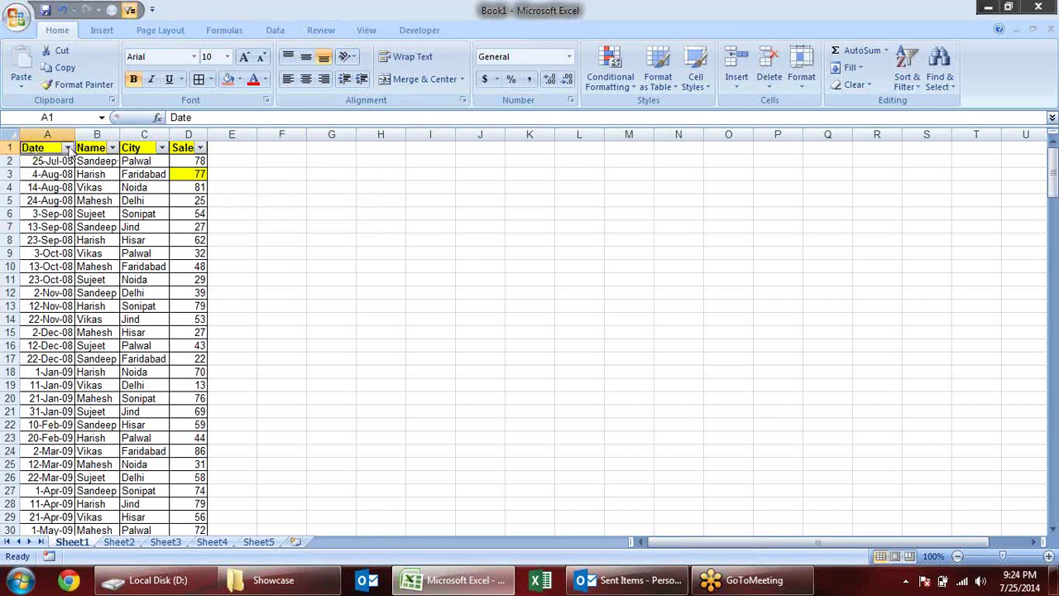
pyautogui.click(68, 148)
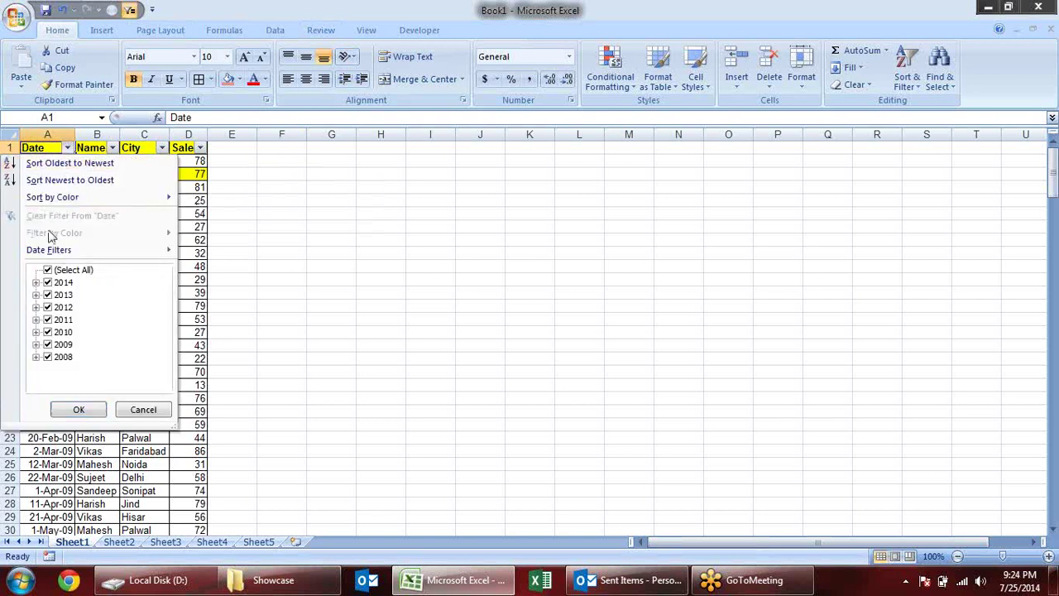
pyautogui.moveTo(35, 257)
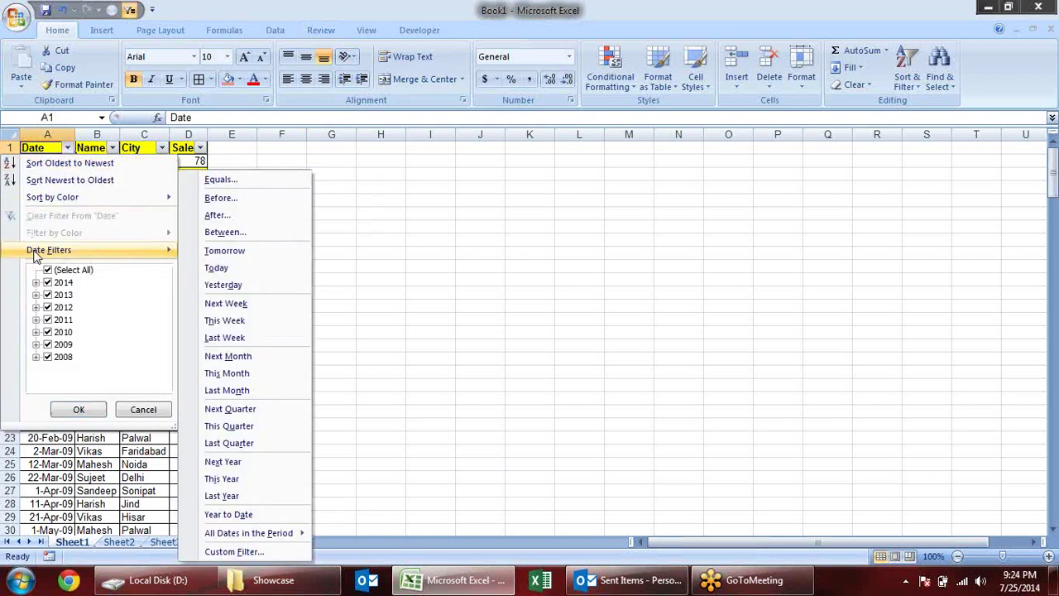
pyautogui.click(114, 150)
pyautogui.click(114, 150)
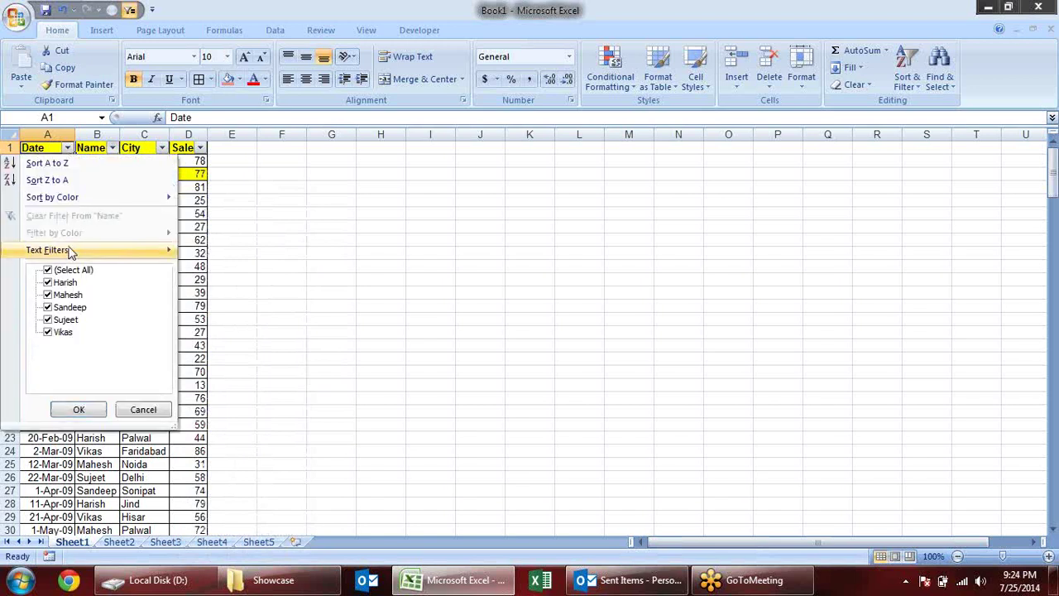
pyautogui.moveTo(49, 257)
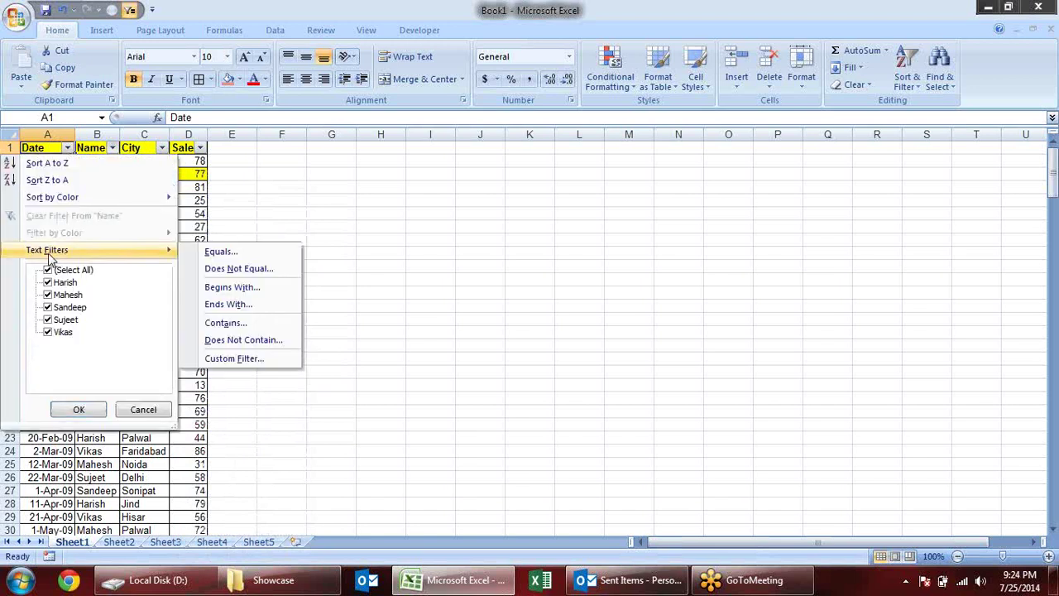
pyautogui.click(201, 150)
pyautogui.click(201, 151)
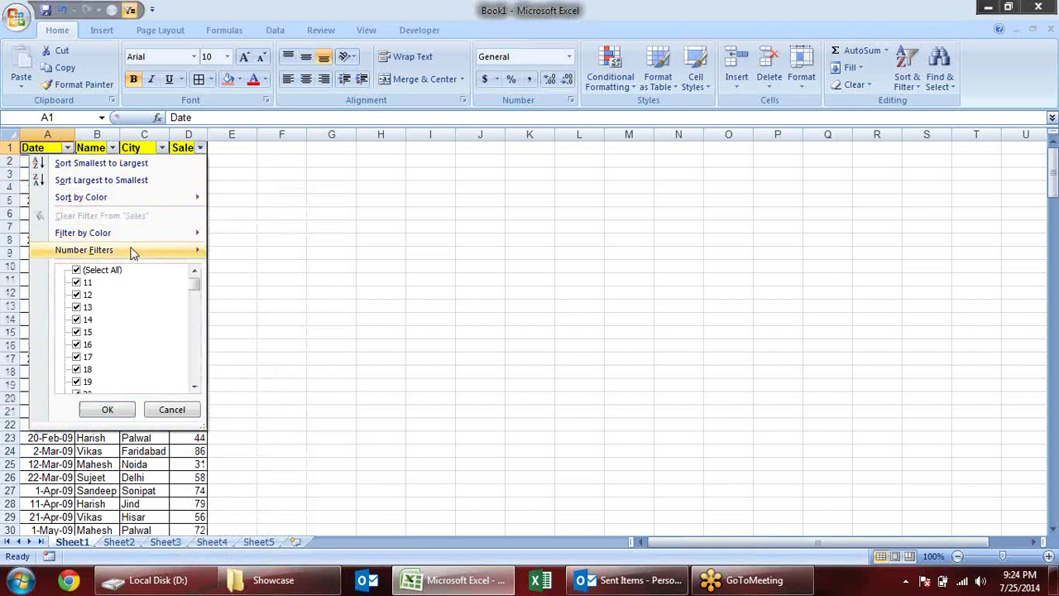
pyautogui.moveTo(195, 256)
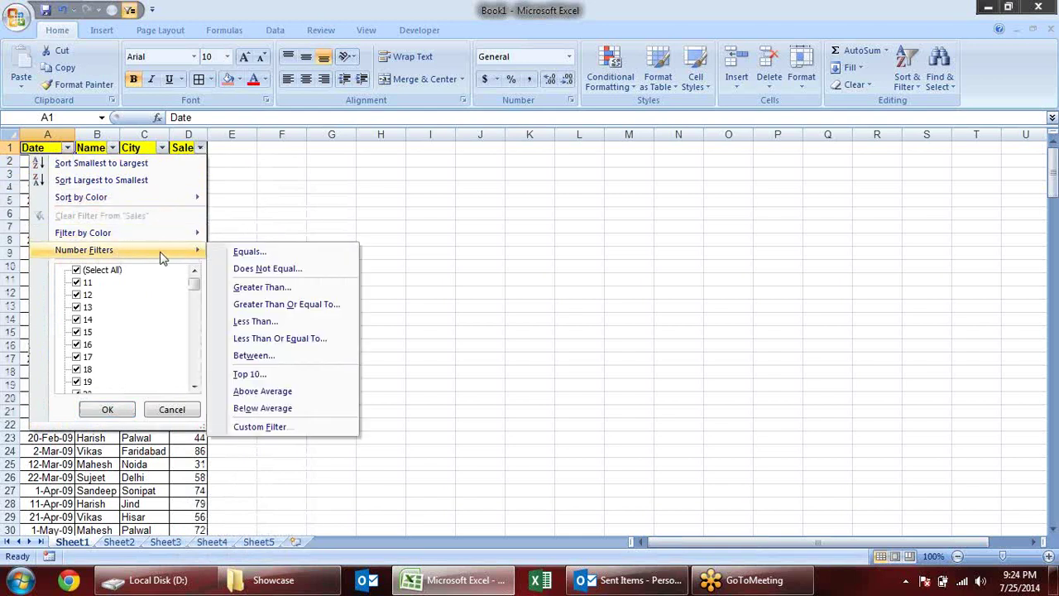
pyautogui.click(321, 182)
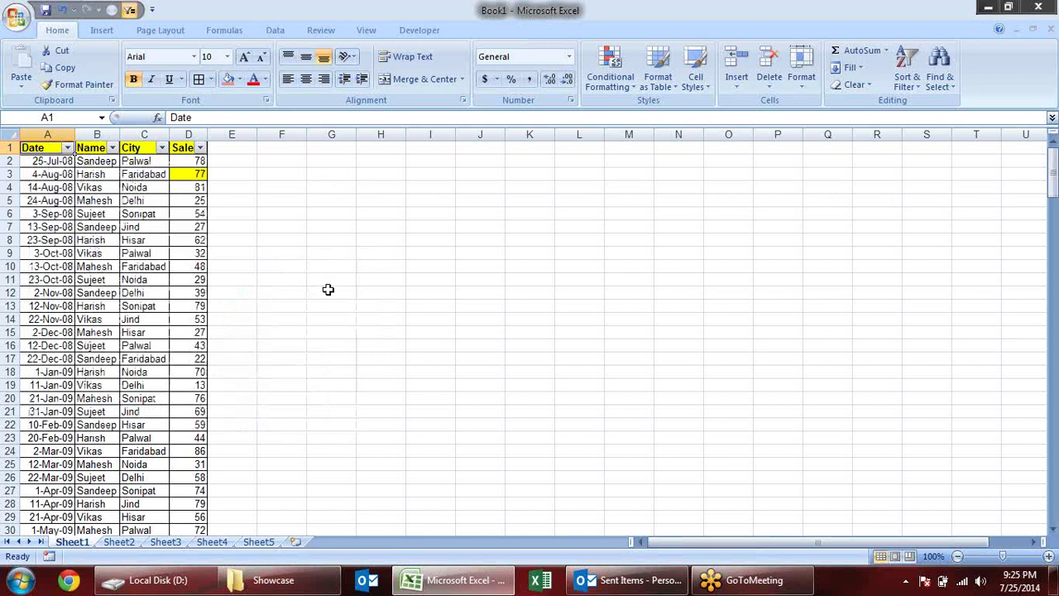
pyautogui.click(201, 151)
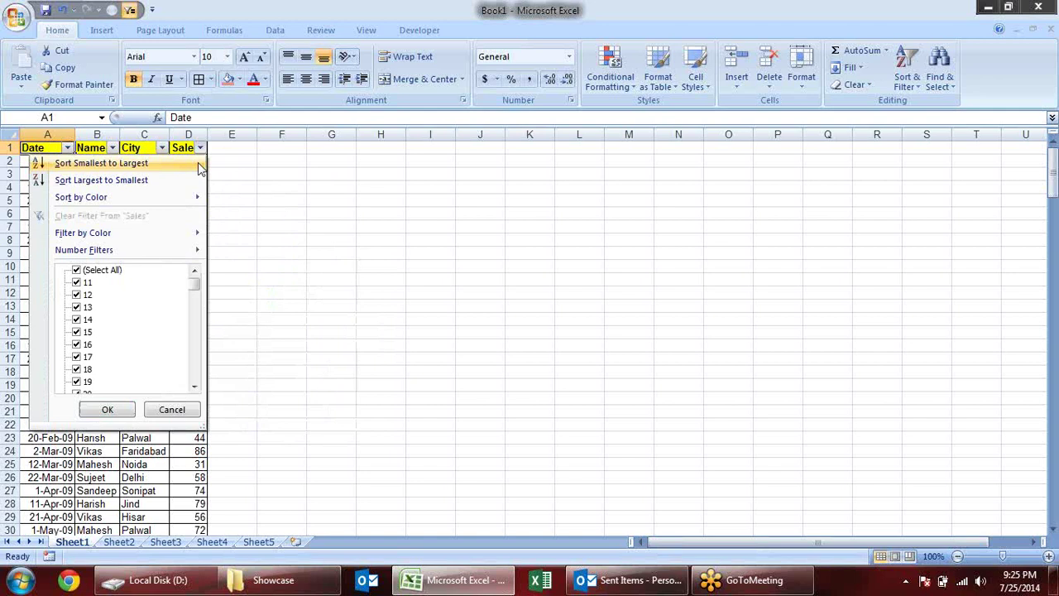
pyautogui.moveTo(172, 238)
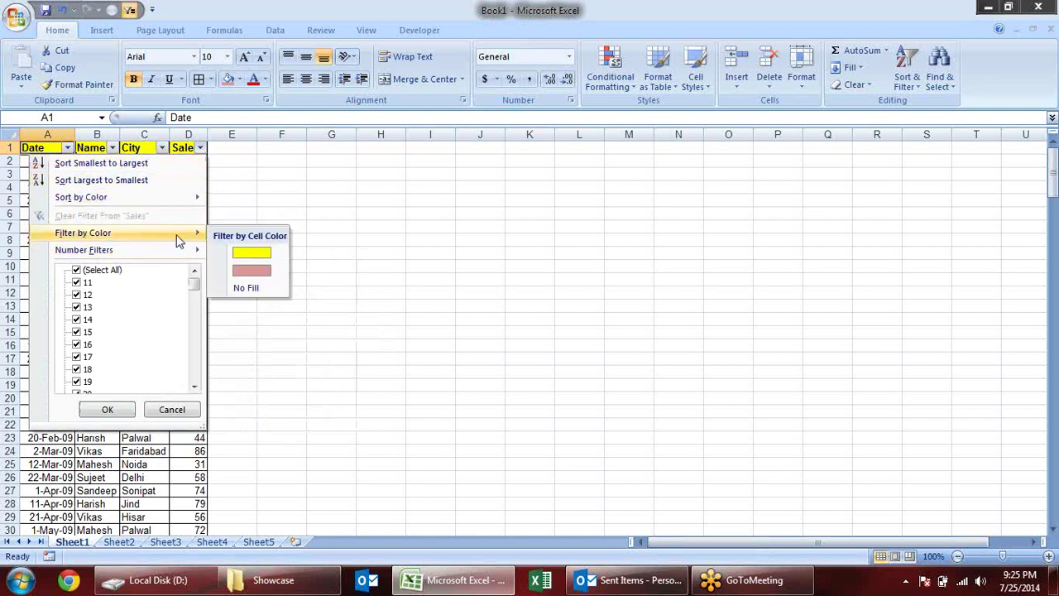
pyautogui.click(244, 255)
pyautogui.click(200, 148)
pyautogui.moveTo(197, 234)
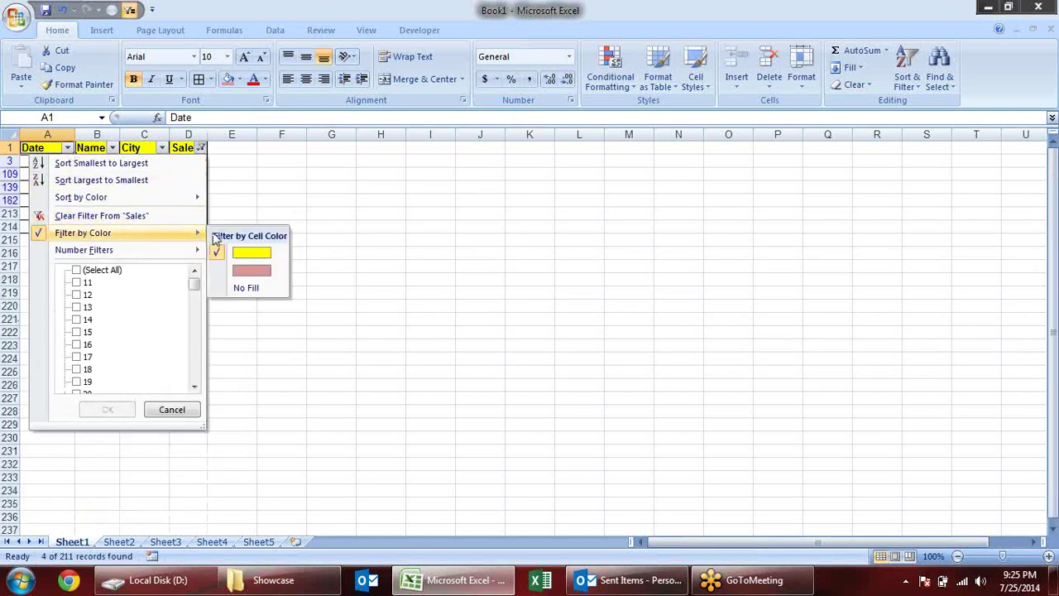
pyautogui.click(248, 289)
pyautogui.click(201, 147)
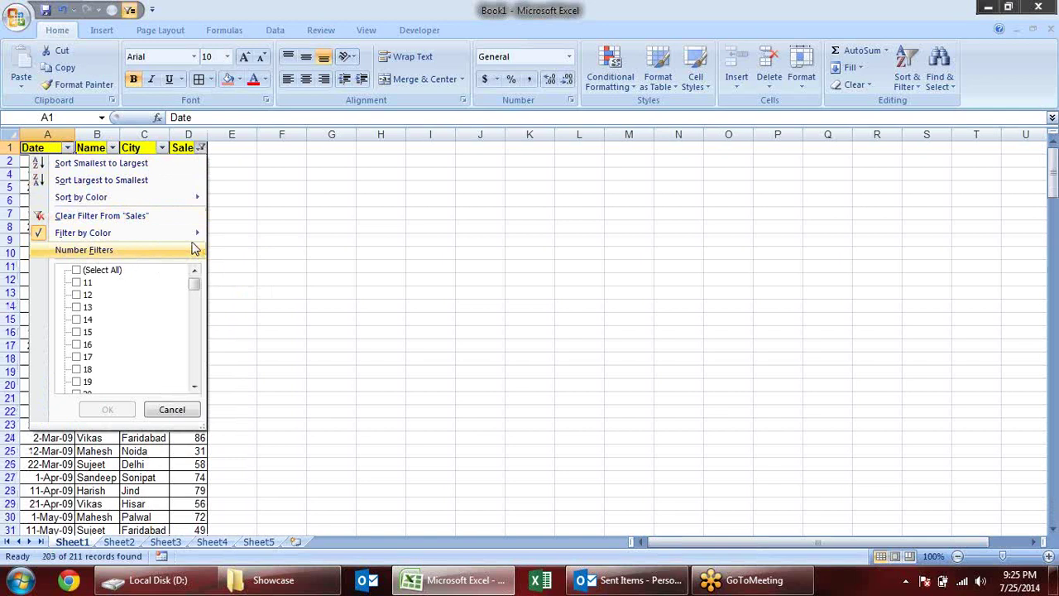
pyautogui.moveTo(198, 235)
pyautogui.click(252, 272)
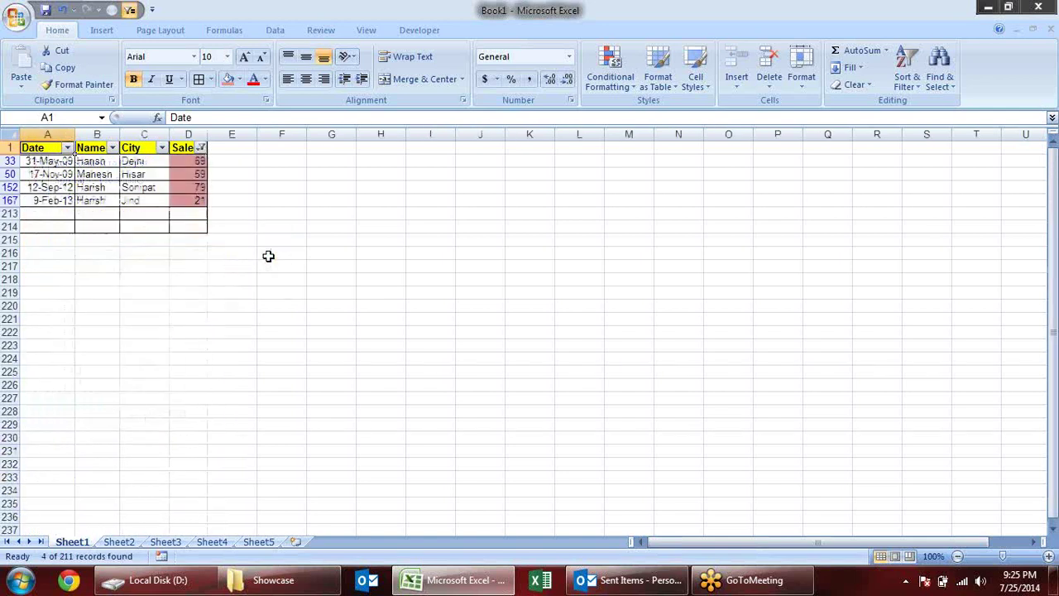
pyautogui.click(201, 148)
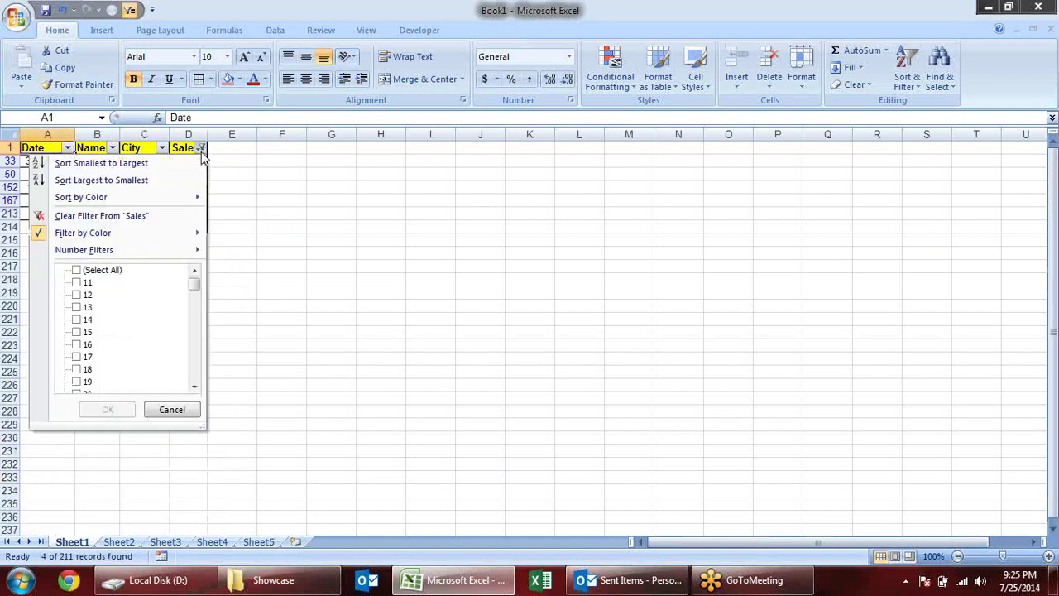
pyautogui.click(124, 215)
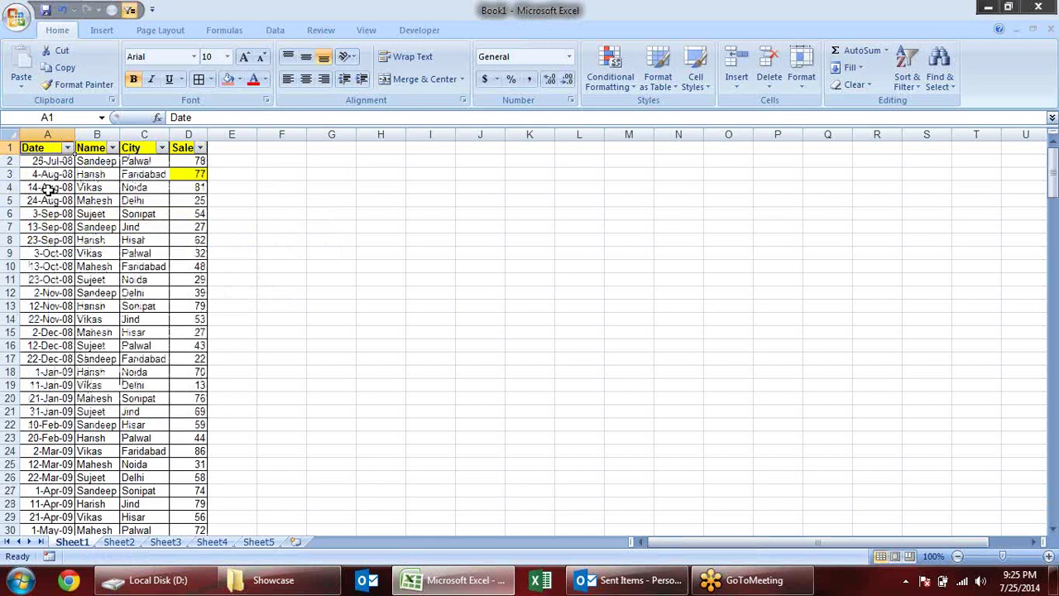
pyautogui.click(268, 188)
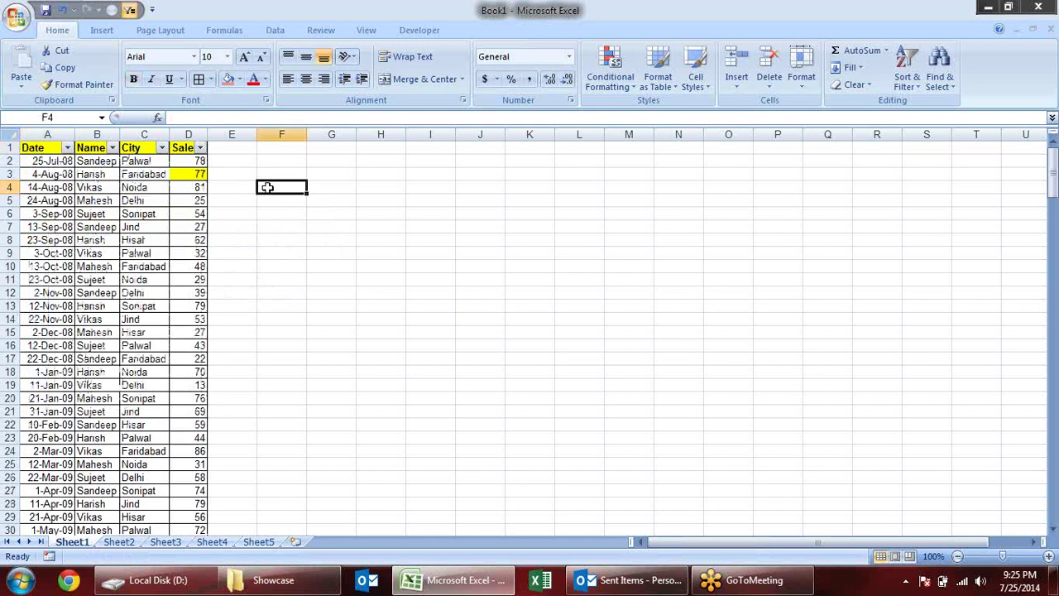
# - Jump to the last date in column A and enter =A212+10 in A213
pyautogui.click(333, 226)
pyautogui.click(72, 161)
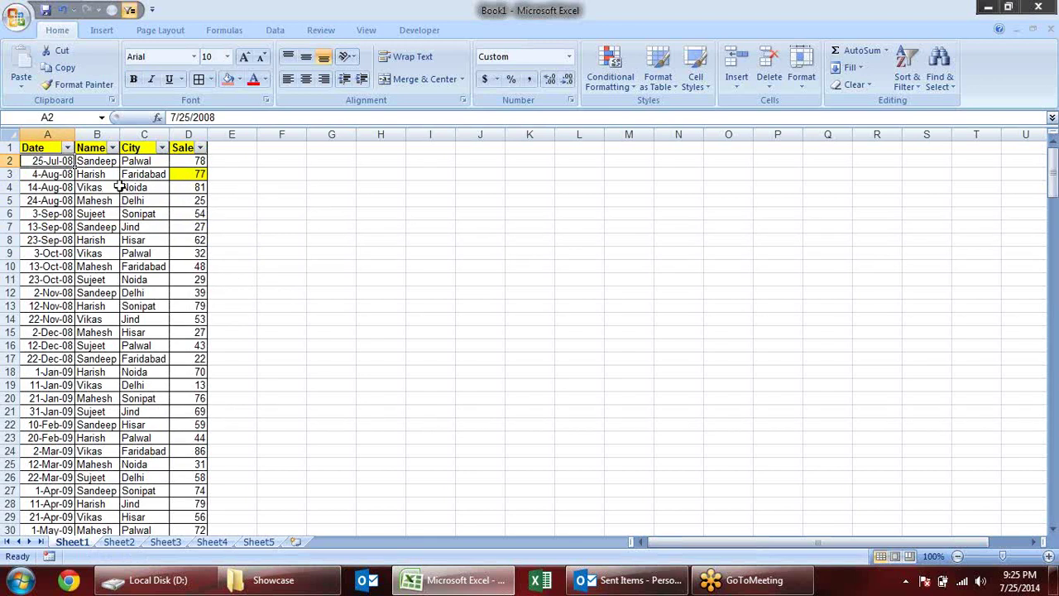
pyautogui.hotkey('ctrl', 'Down')
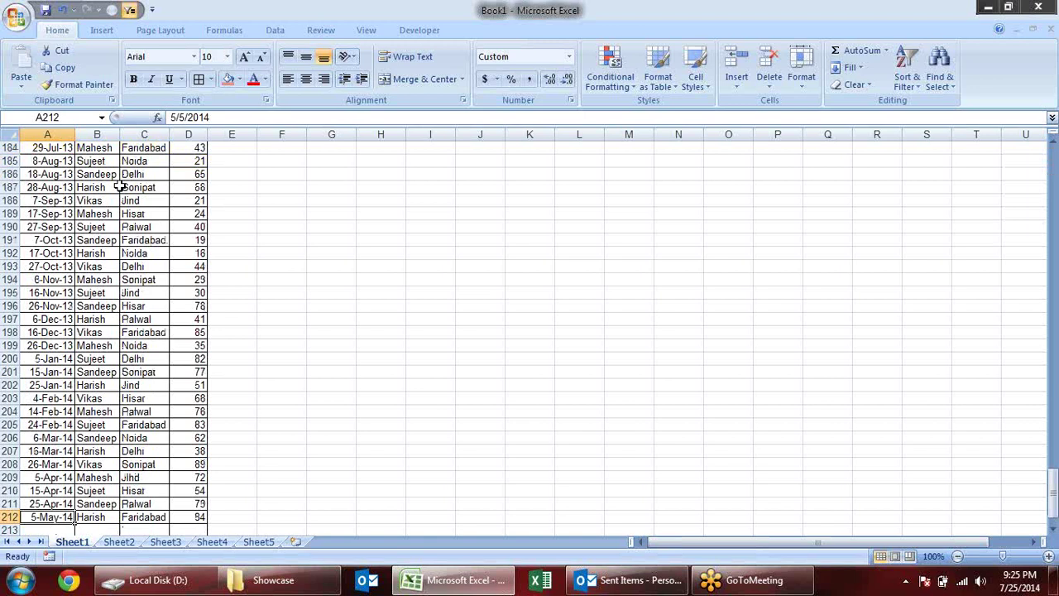
pyautogui.scroll(-1, 120, 187)
pyautogui.scroll(-1, 12, 293)
pyautogui.scroll(-6, 240, 347)
pyautogui.press('Down')
pyautogui.write('=')
pyautogui.press('Up')
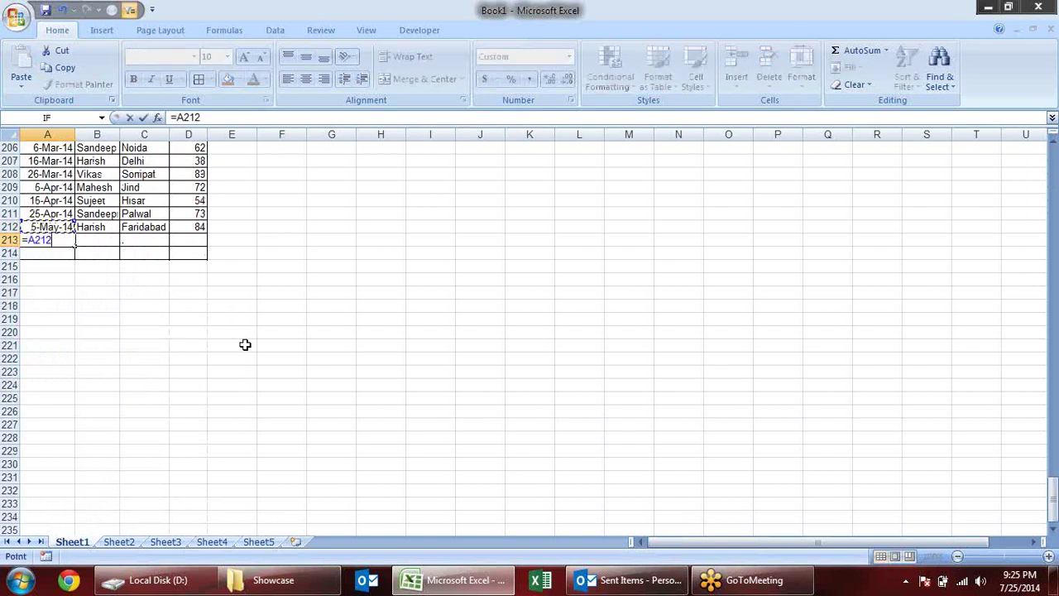
pyautogui.write('+')
pyautogui.press('Return')
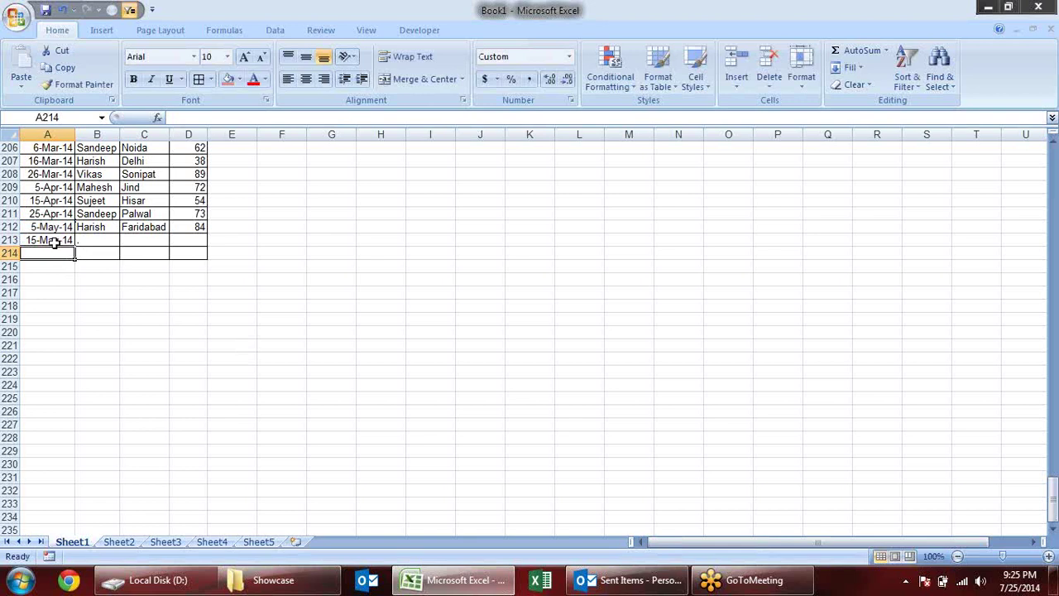
# - Fill A213 down to A232, giving 10-day dates through 21-Nov-14
pyautogui.click(54, 241)
pyautogui.moveTo(76, 248); pyautogui.dragTo(83, 496)
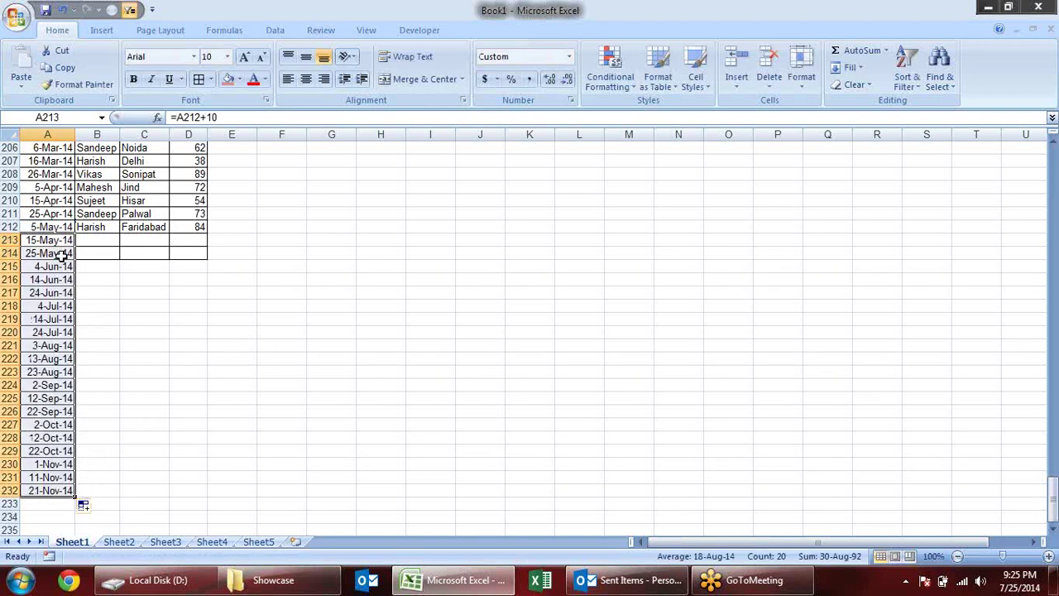
pyautogui.click(153, 376)
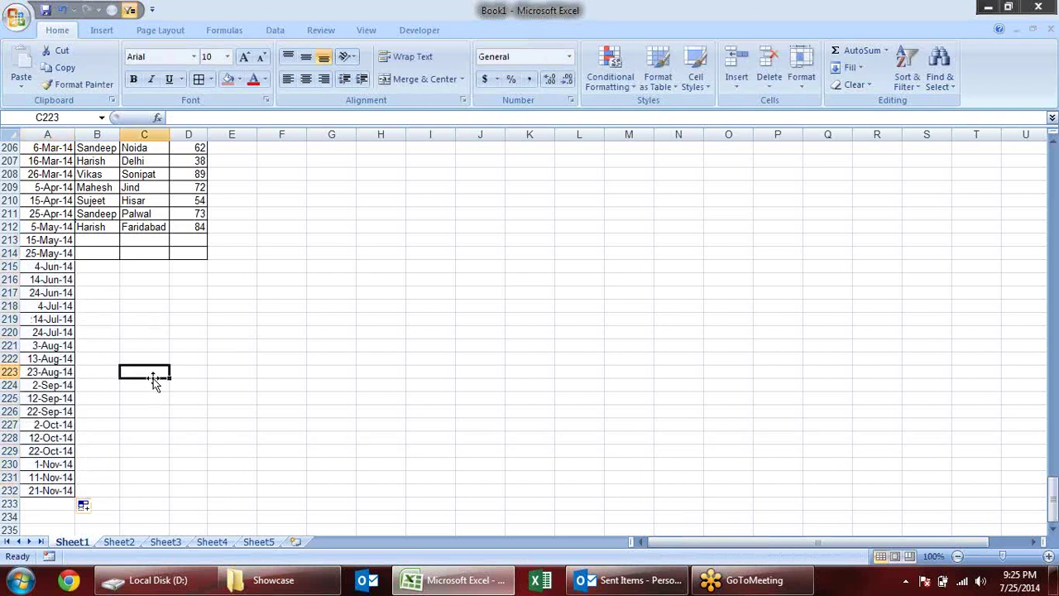
pyautogui.click(55, 332)
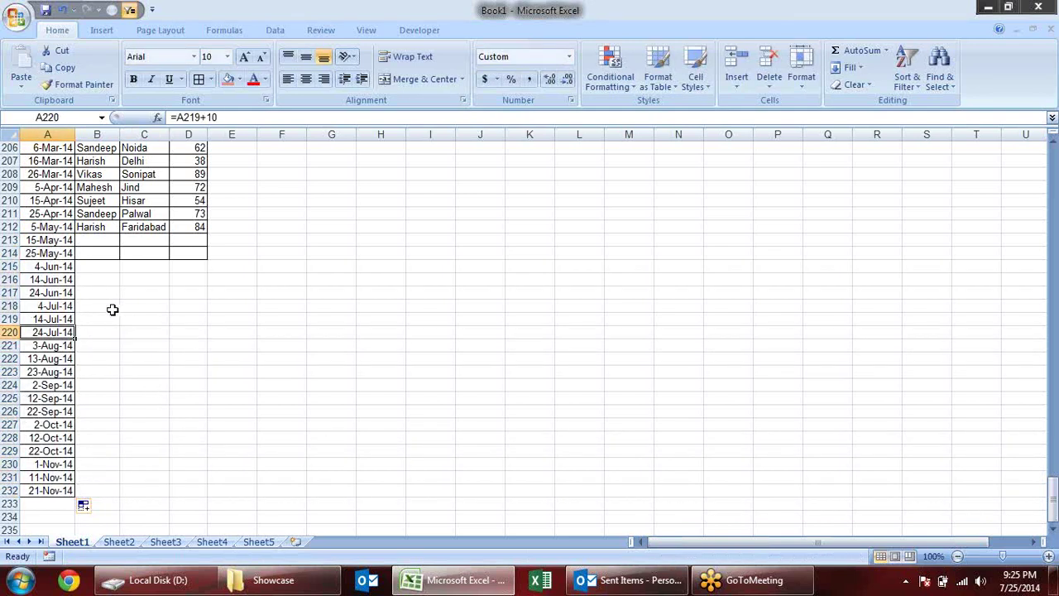
# - Convert the A211:A232 date formulas to fixed values with Paste Special Values
pyautogui.click(50, 211)
pyautogui.hotkey('ctrl', 'shift', 'Down')
pyautogui.hotkey('ctrl', 'c')
pyautogui.hotkey('alt', 'e')
pyautogui.press('s')
pyautogui.press('v')
pyautogui.press('Return')
pyautogui.press('Escape')
# - Enter today's date 25-Jul-14 in A214, 24-Jul-14 in A215 and 26-Jul-14 in A216
pyautogui.press('Down')
pyautogui.press('Down')
pyautogui.press('Down')
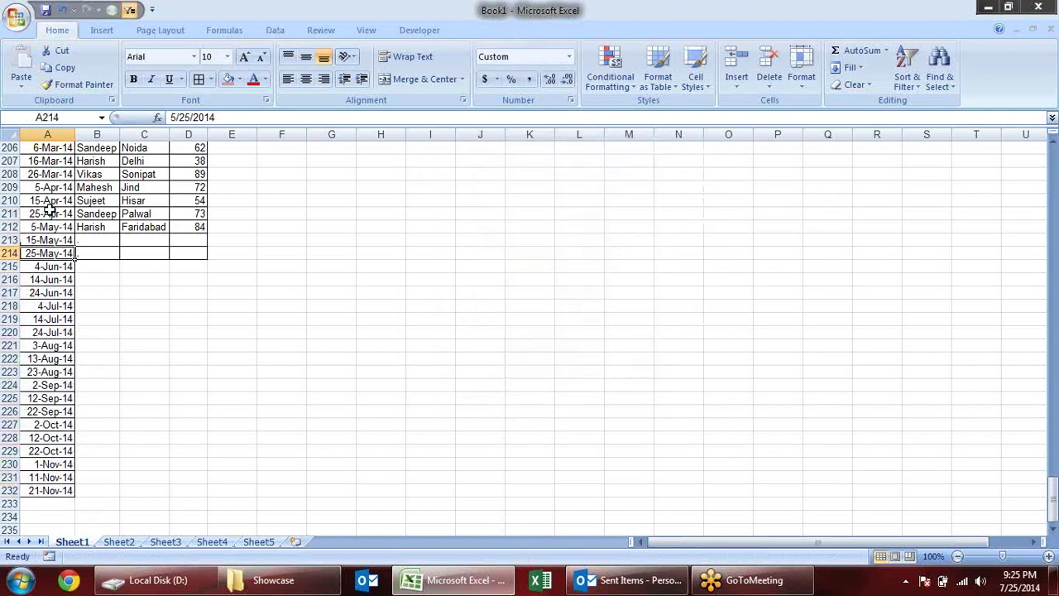
pyautogui.hotkey('ctrl', ';')
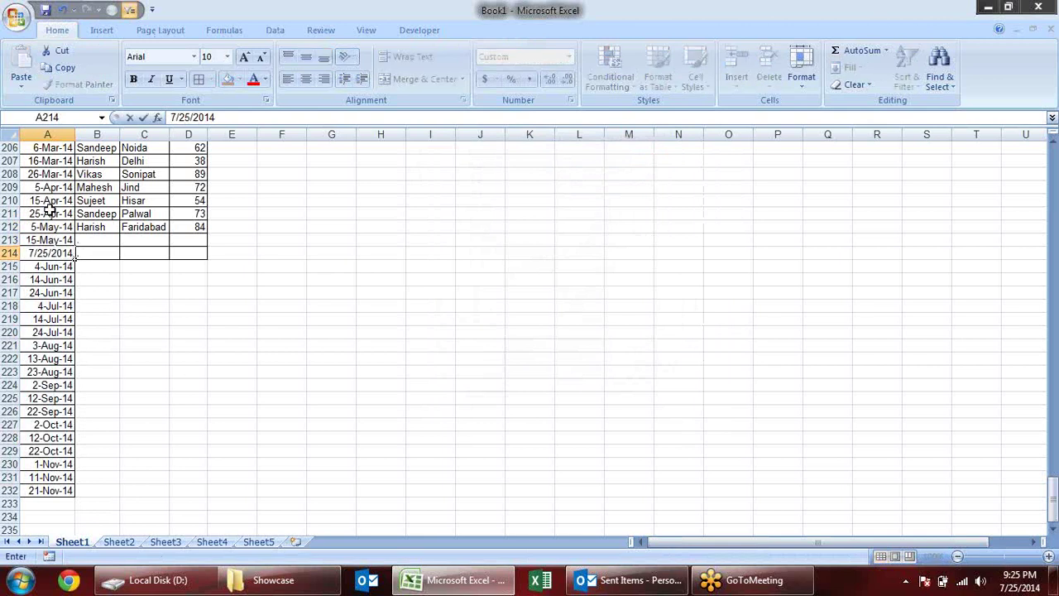
pyautogui.press('Return')
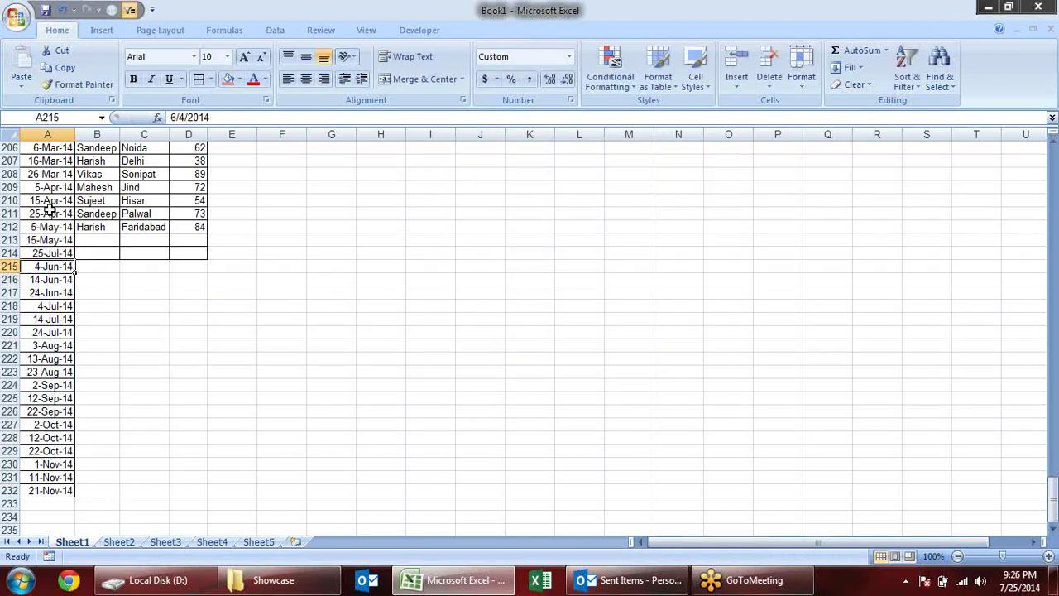
pyautogui.write('24-ju')
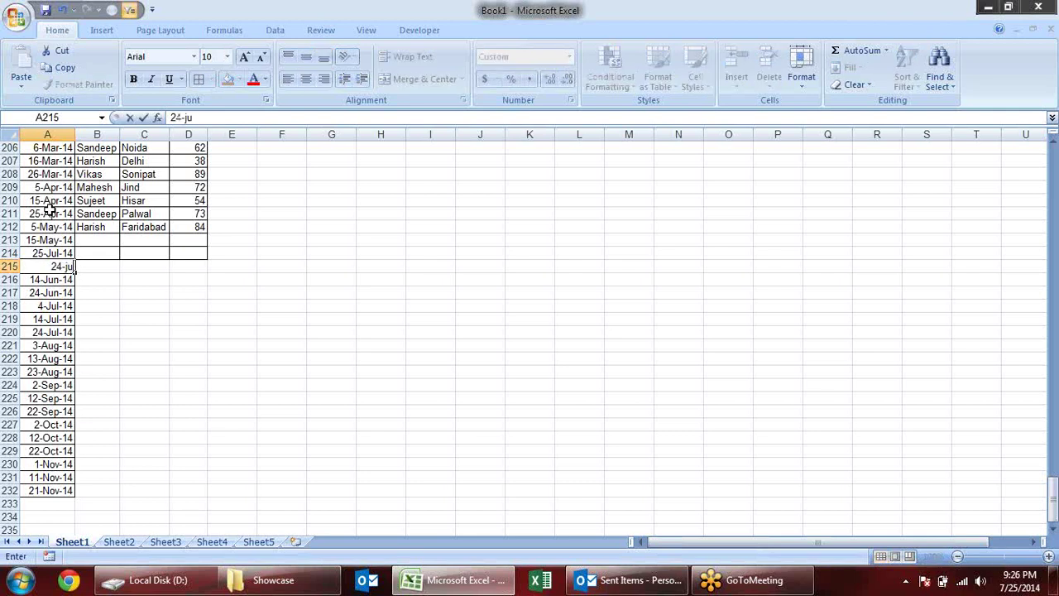
pyautogui.write('l-14')
pyautogui.press('Return')
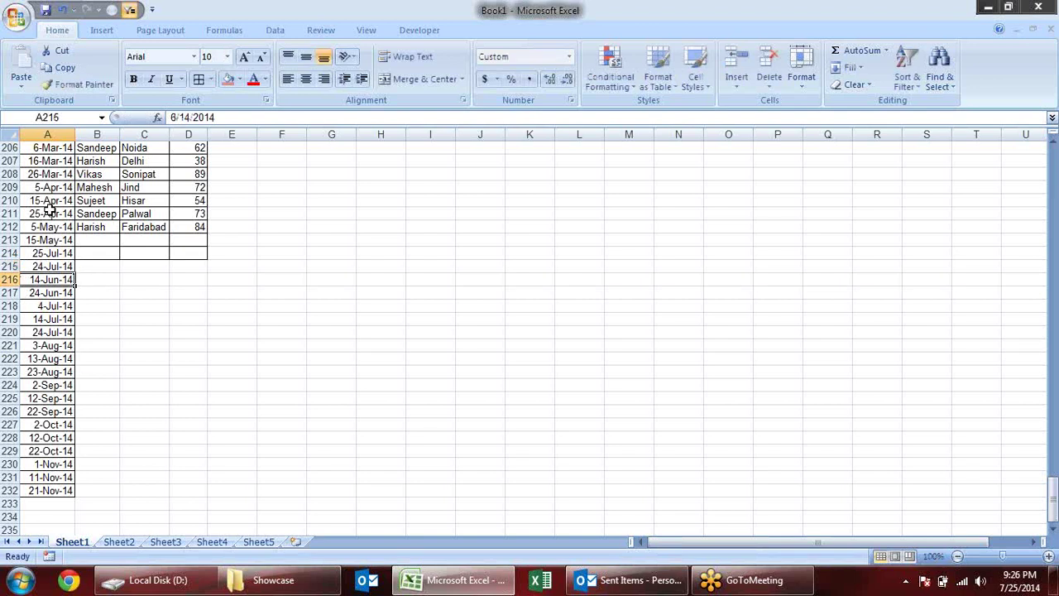
pyautogui.write('2jul-14')
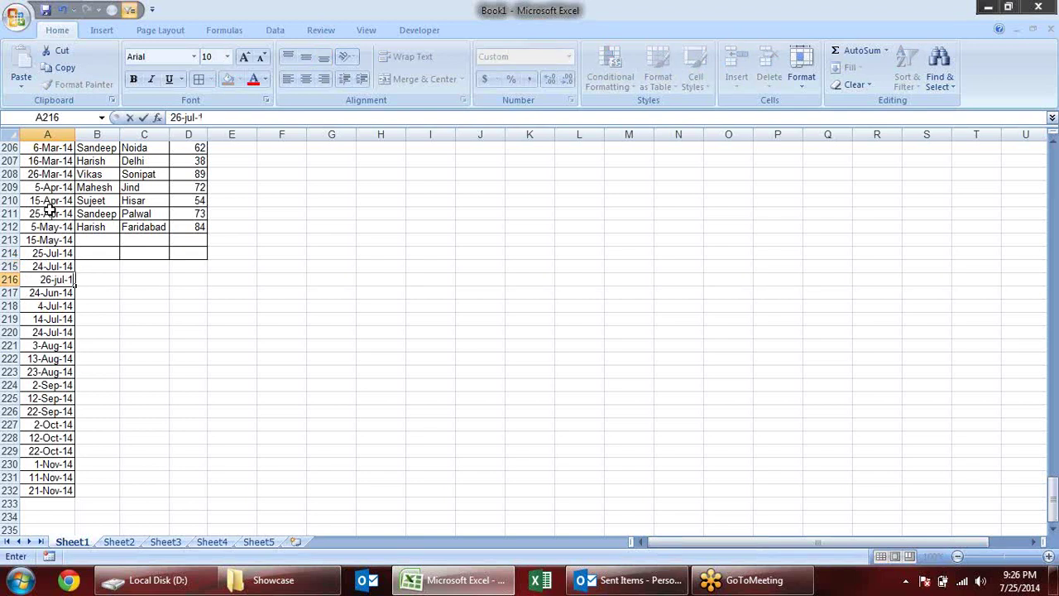
pyautogui.press('Return')
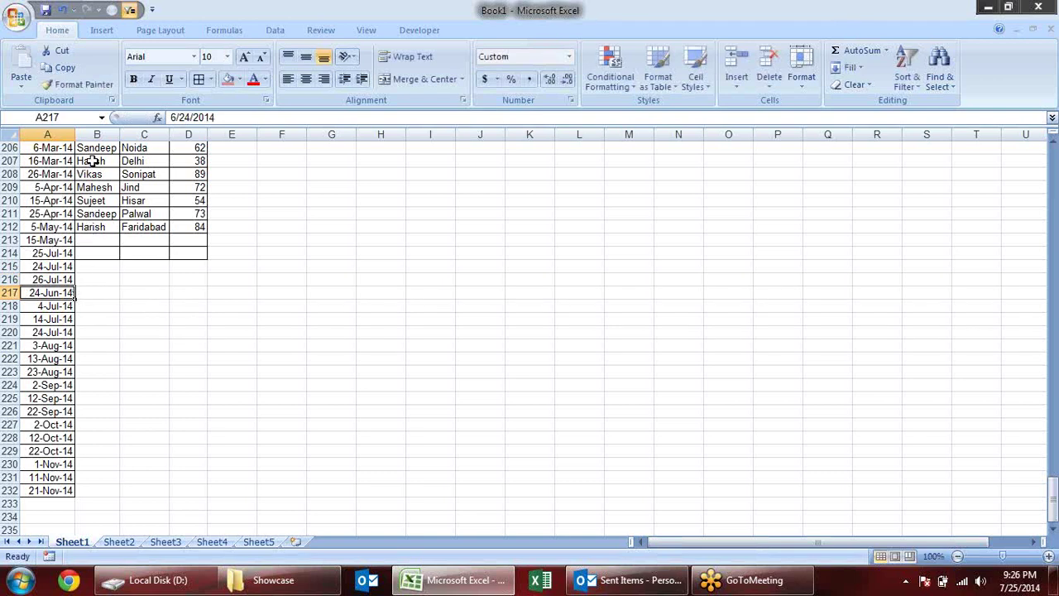
# - Extend the Name, City and Sale entries of rows 207–212 down to row 232
pyautogui.moveTo(92, 161); pyautogui.dragTo(181, 226)
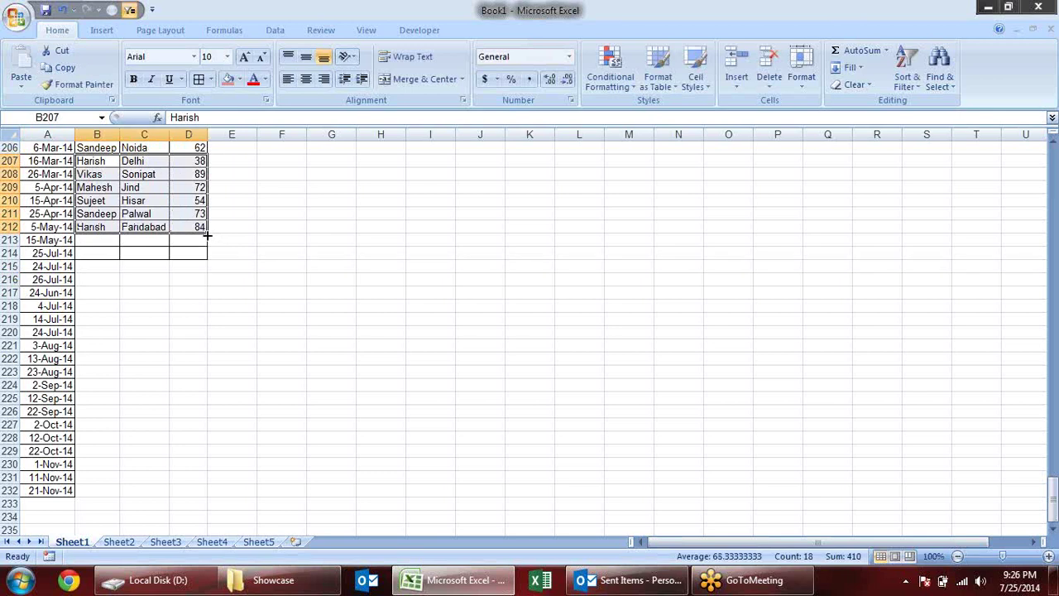
pyautogui.moveTo(206, 236); pyautogui.dragTo(197, 493)
pyautogui.click(143, 267)
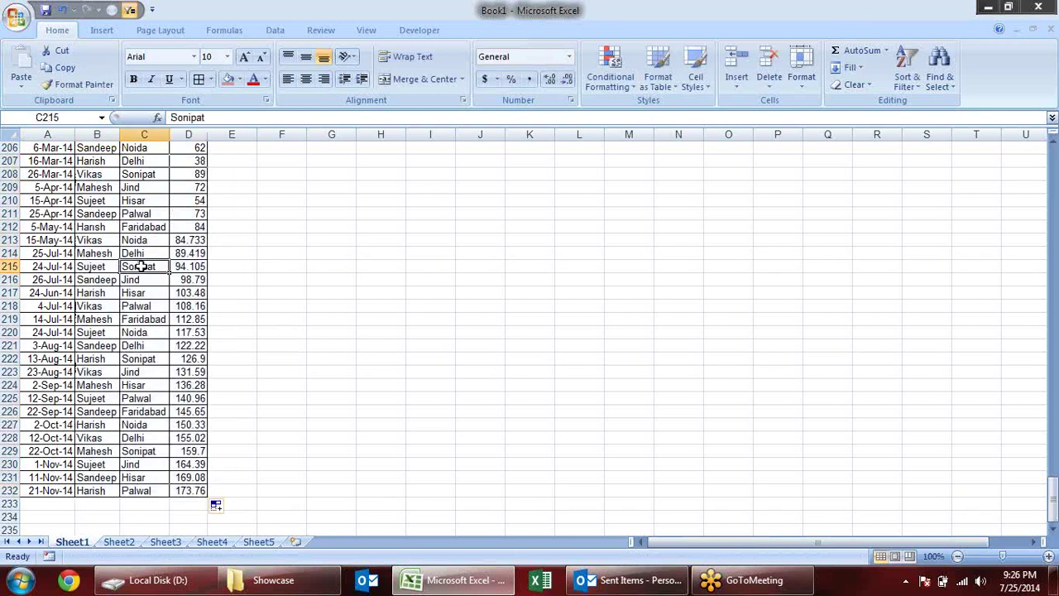
# - Copy the six Sale values and paste them repeatedly into D213 through D232
pyautogui.moveTo(197, 161); pyautogui.dragTo(192, 227)
pyautogui.hotkey('ctrl', 'c')
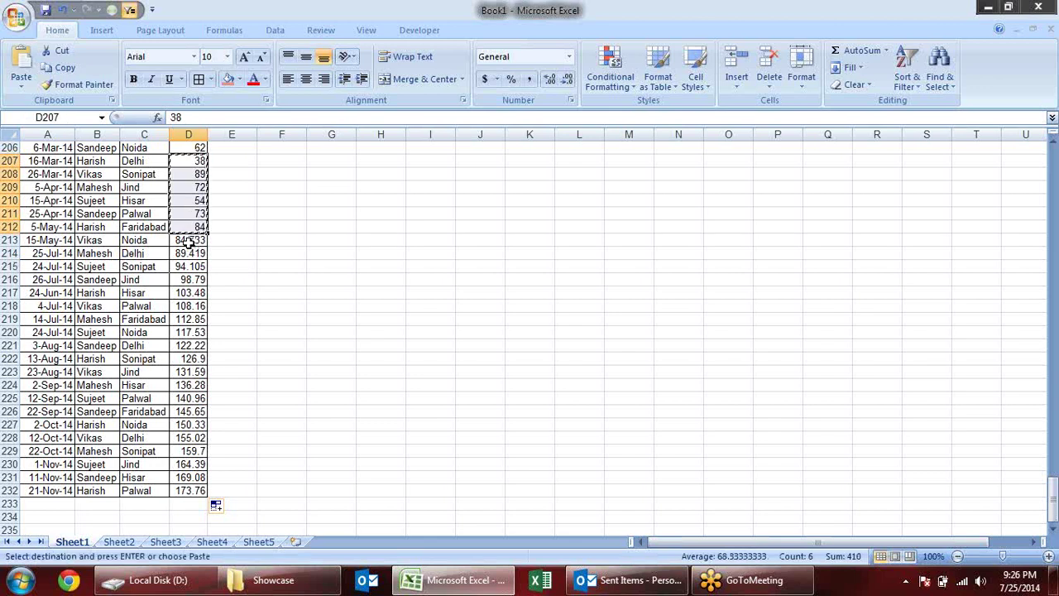
pyautogui.moveTo(196, 237); pyautogui.dragTo(201, 490)
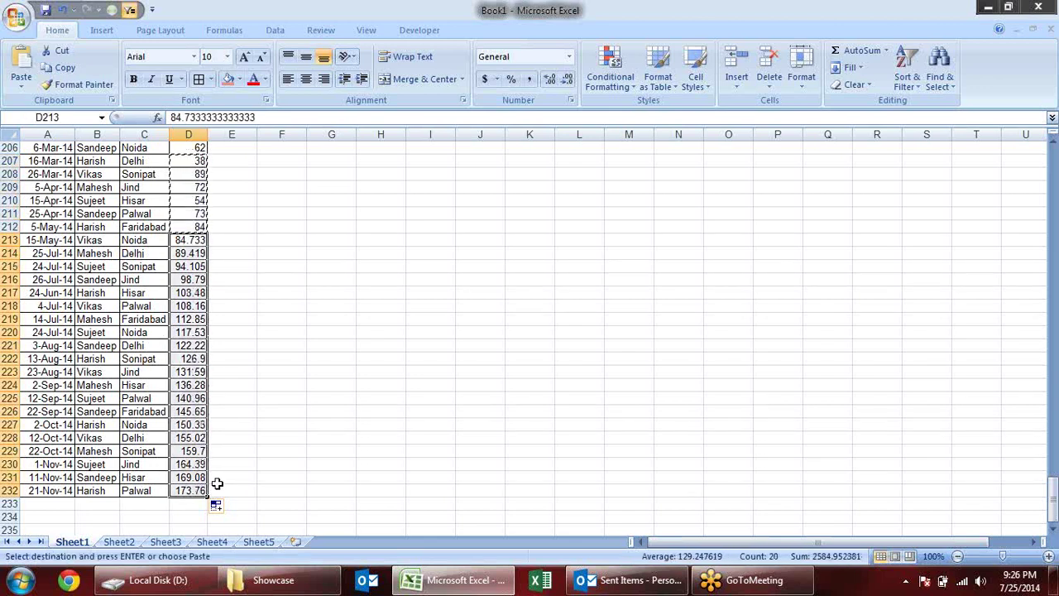
pyautogui.hotkey('ctrl', 'v')
pyautogui.click(190, 319)
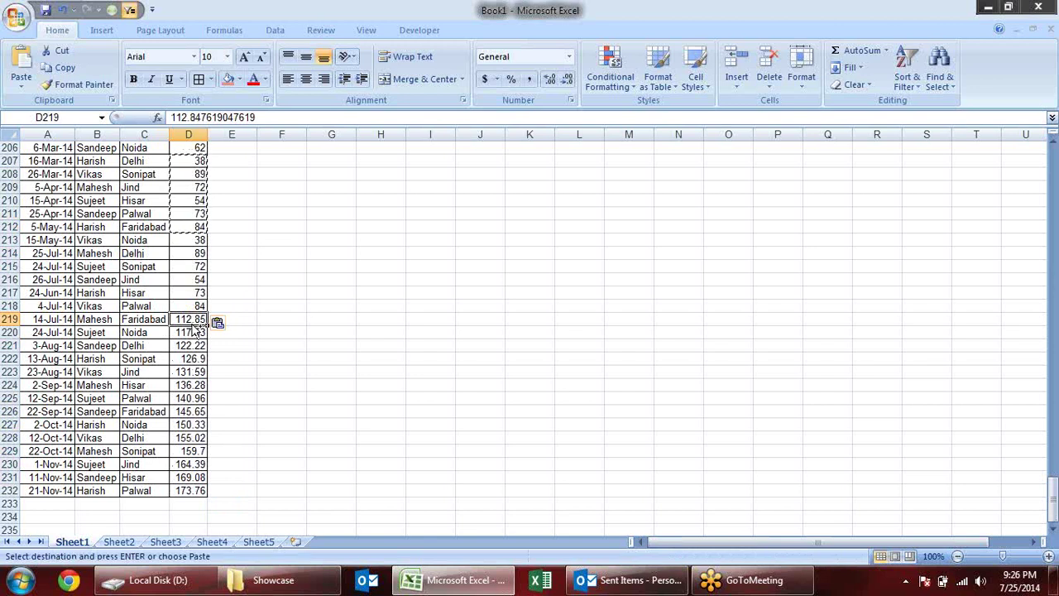
pyautogui.hotkey('ctrl', 'v')
pyautogui.click(198, 398)
pyautogui.hotkey('ctrl', 'v')
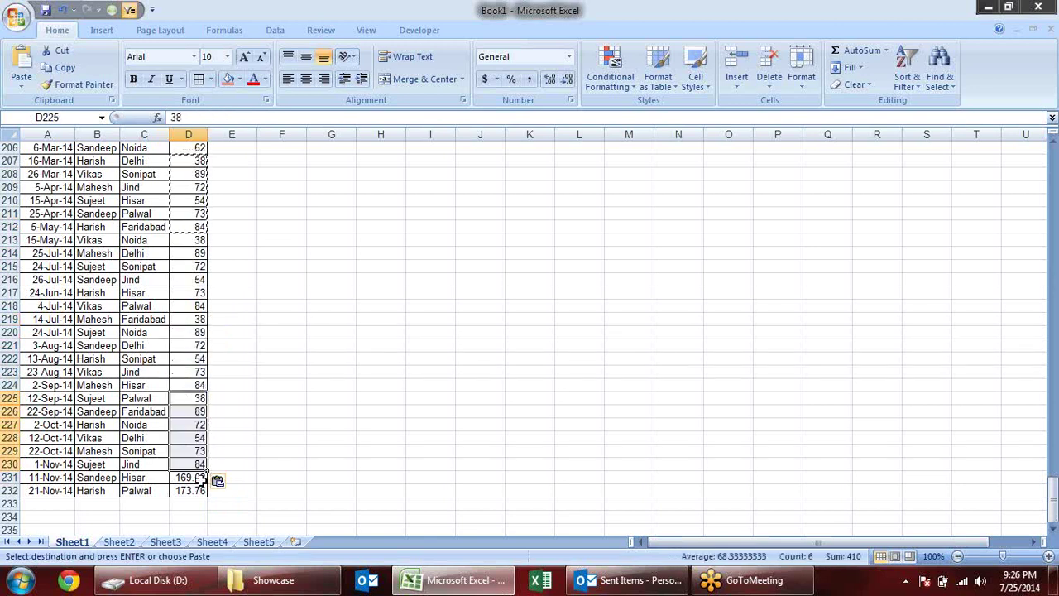
pyautogui.click(195, 477)
pyautogui.hotkey('ctrl', 'v')
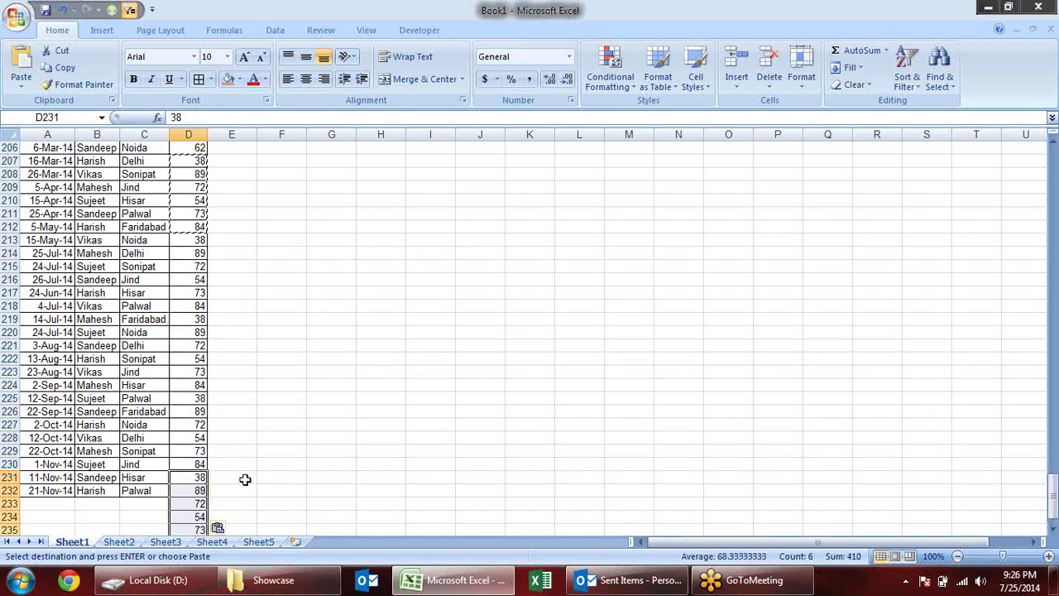
# - Clear the stray Sale values pasted below row 232 and jump back to the table's top
pyautogui.scroll(-4, 271, 411)
pyautogui.moveTo(198, 345); pyautogui.dragTo(214, 411)
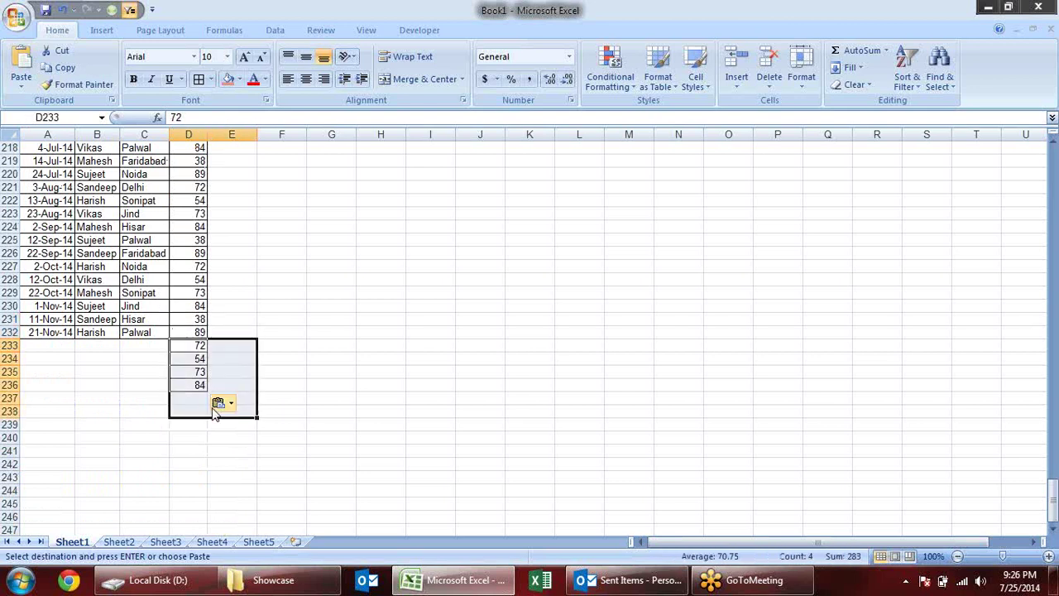
pyautogui.write('af')
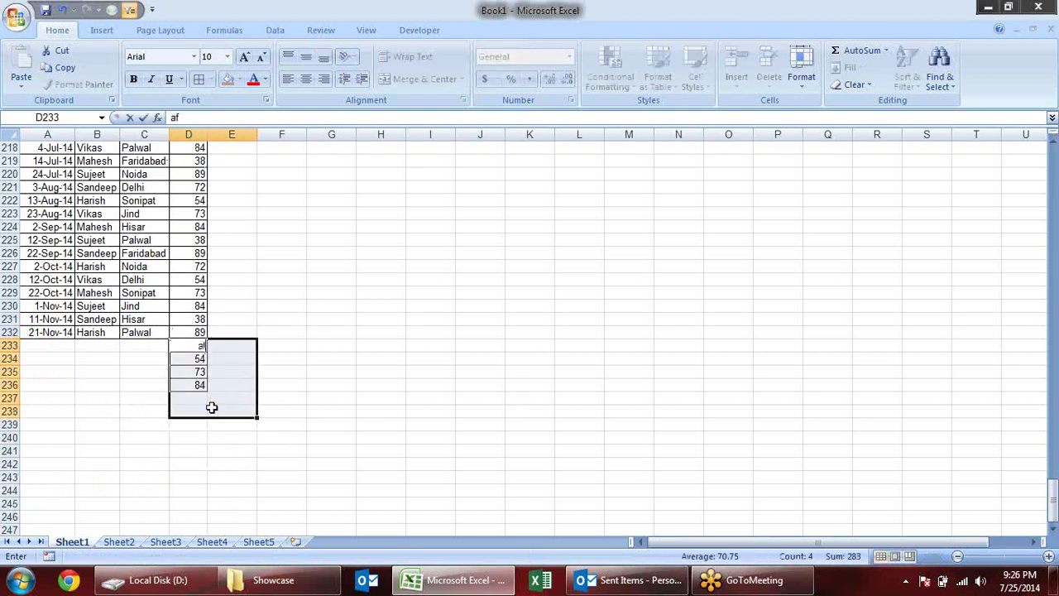
pyautogui.press('Escape')
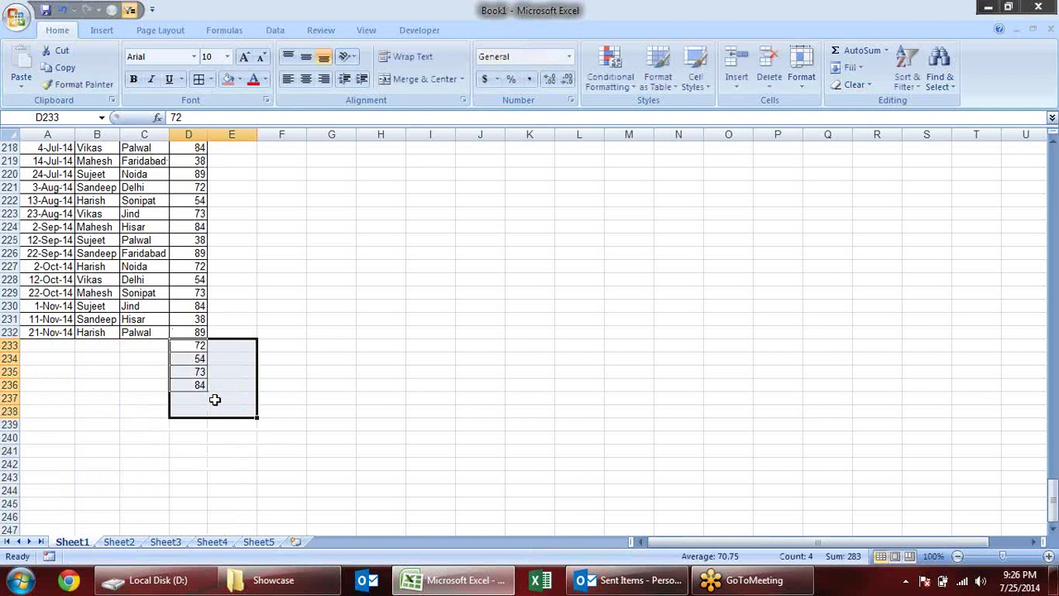
pyautogui.press('Delete')
pyautogui.click(296, 251)
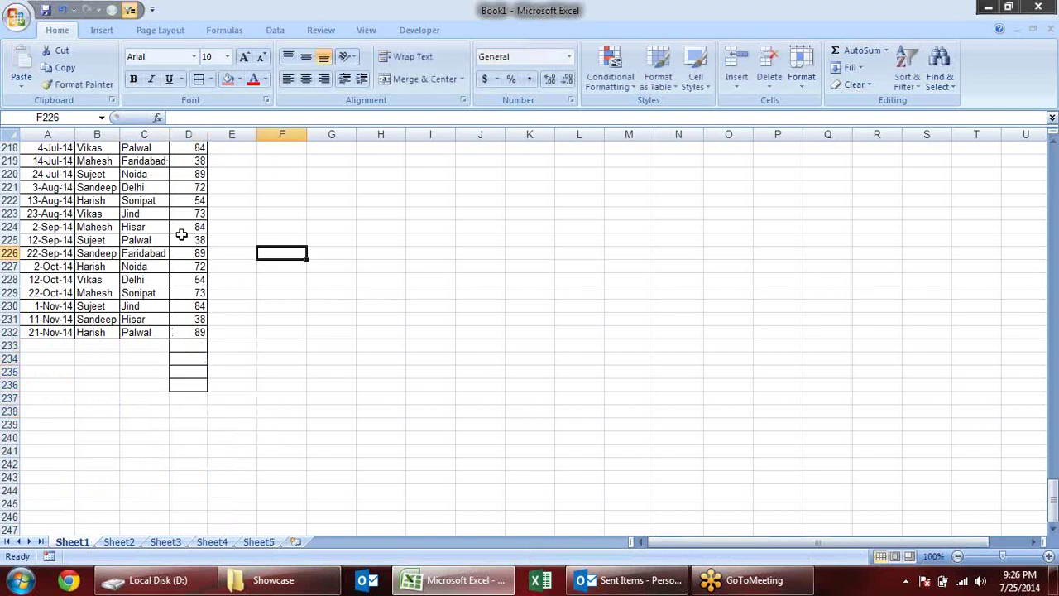
pyautogui.moveTo(182, 232); pyautogui.dragTo(199, 240)
pyautogui.press('Left')
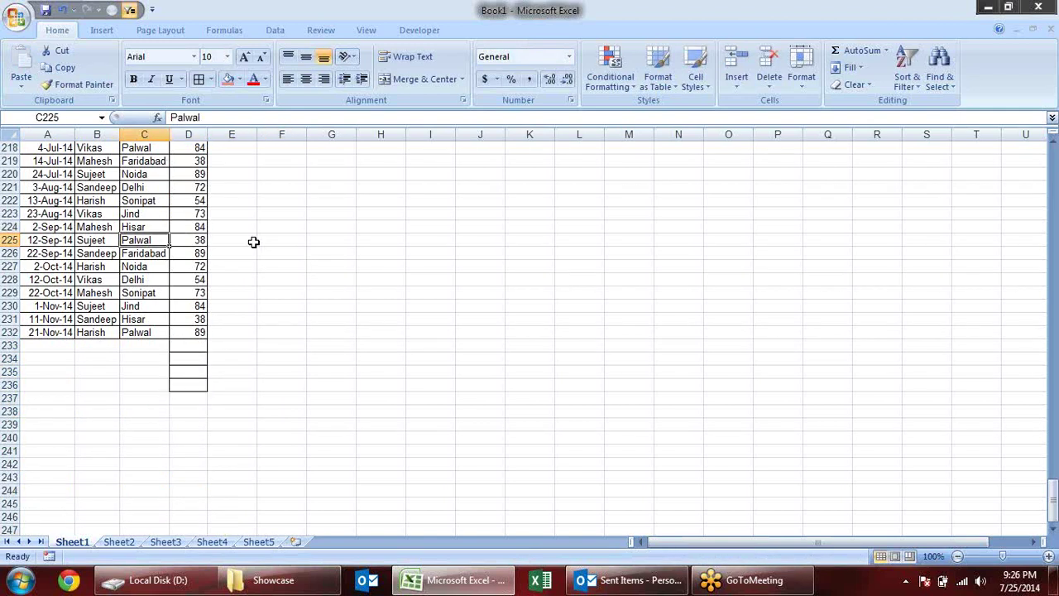
pyautogui.hotkey('ctrl', 'Up')
# - In the Date filter list, expand 2014, July 2014 and 2013 to inspect the grouped dates, then collapse them
pyautogui.click(67, 148)
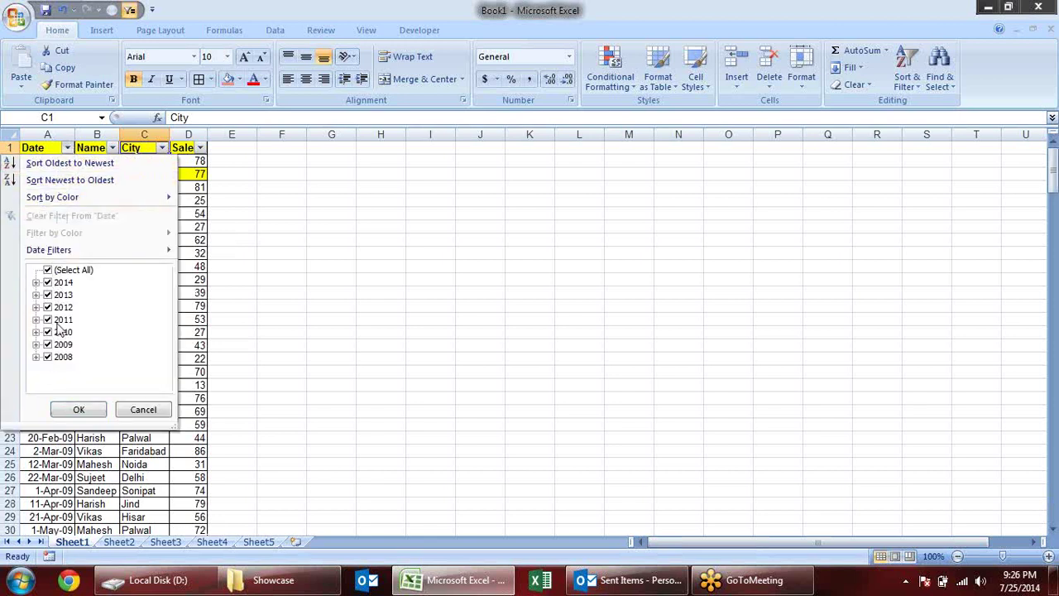
pyautogui.click(36, 282)
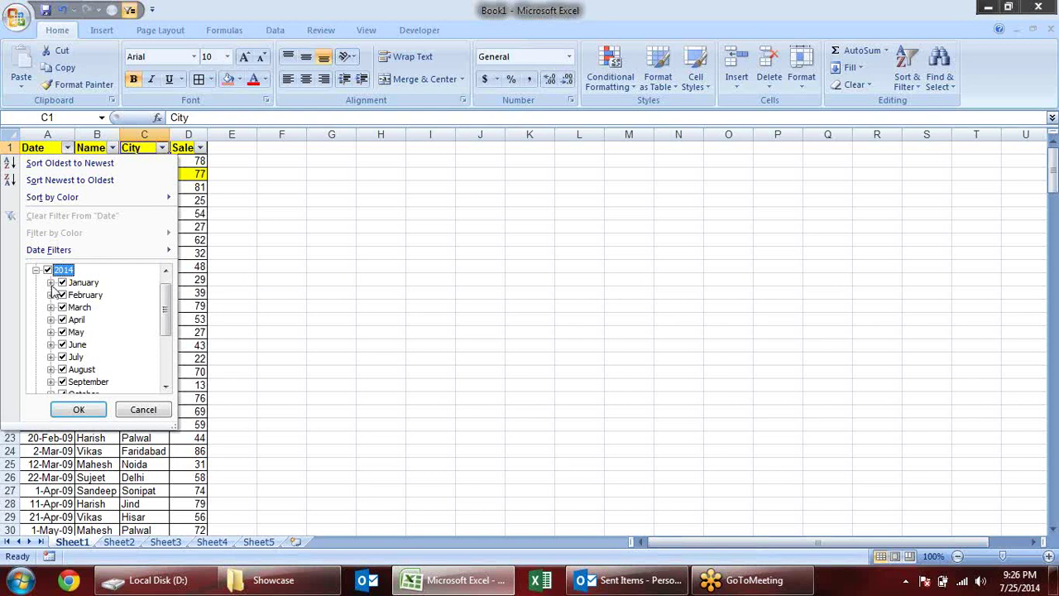
pyautogui.click(51, 357)
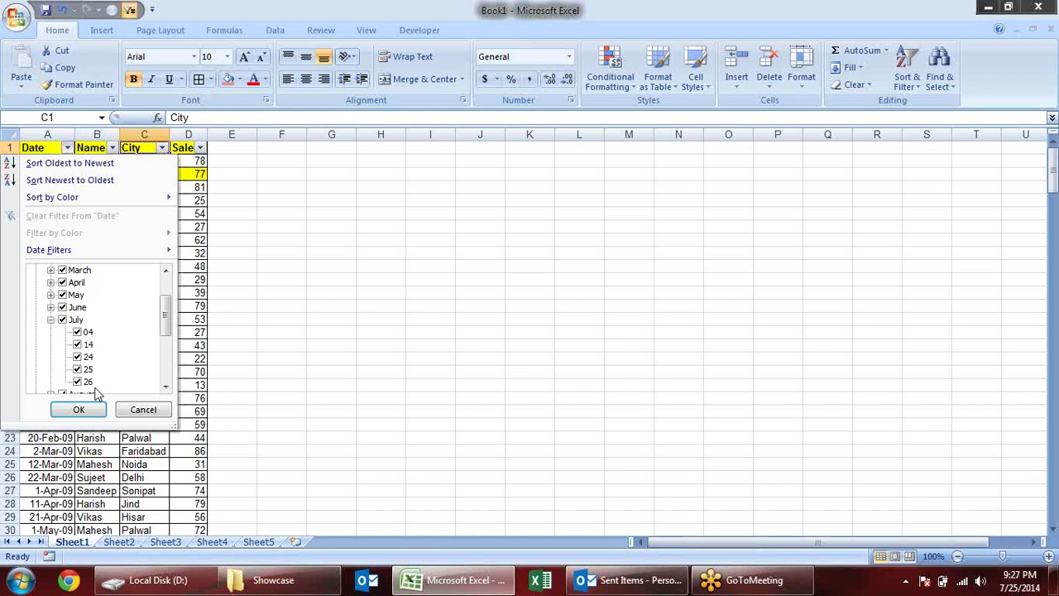
pyautogui.scroll(2, 169, 325)
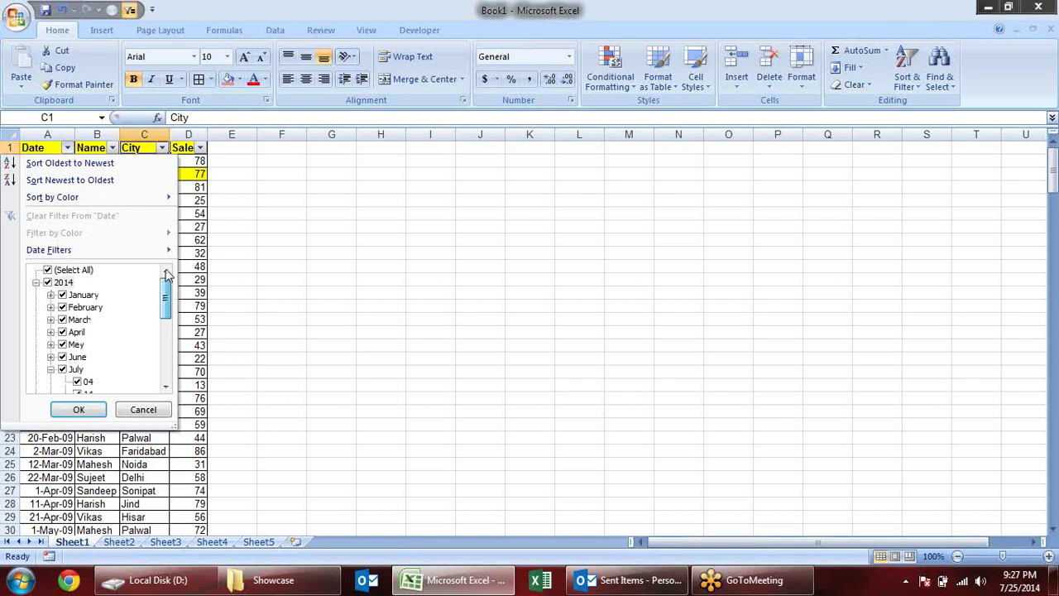
pyautogui.click(36, 282)
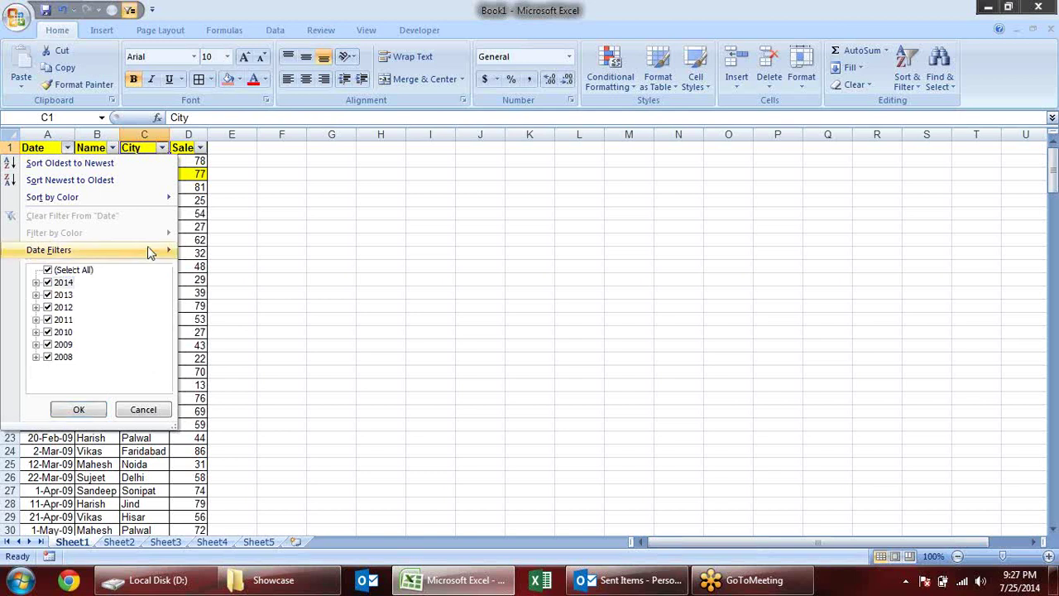
pyautogui.moveTo(148, 245)
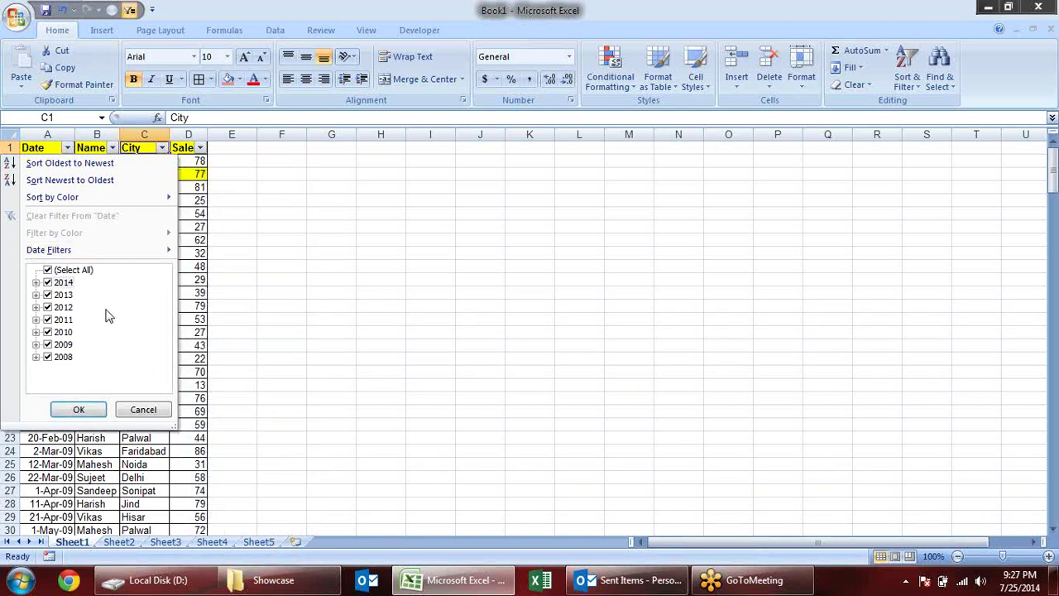
pyautogui.click(36, 294)
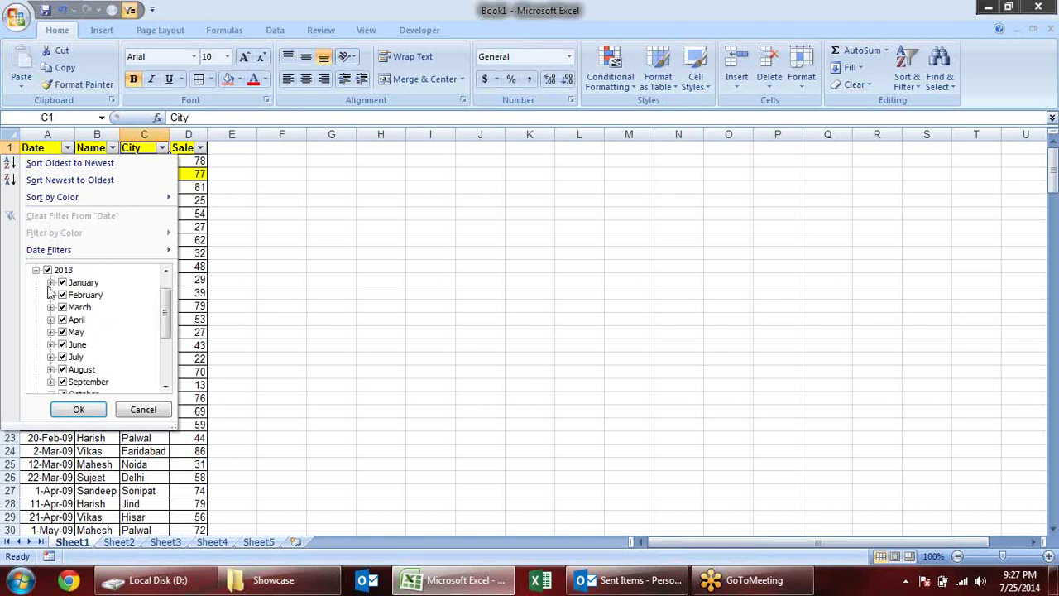
pyautogui.click(36, 269)
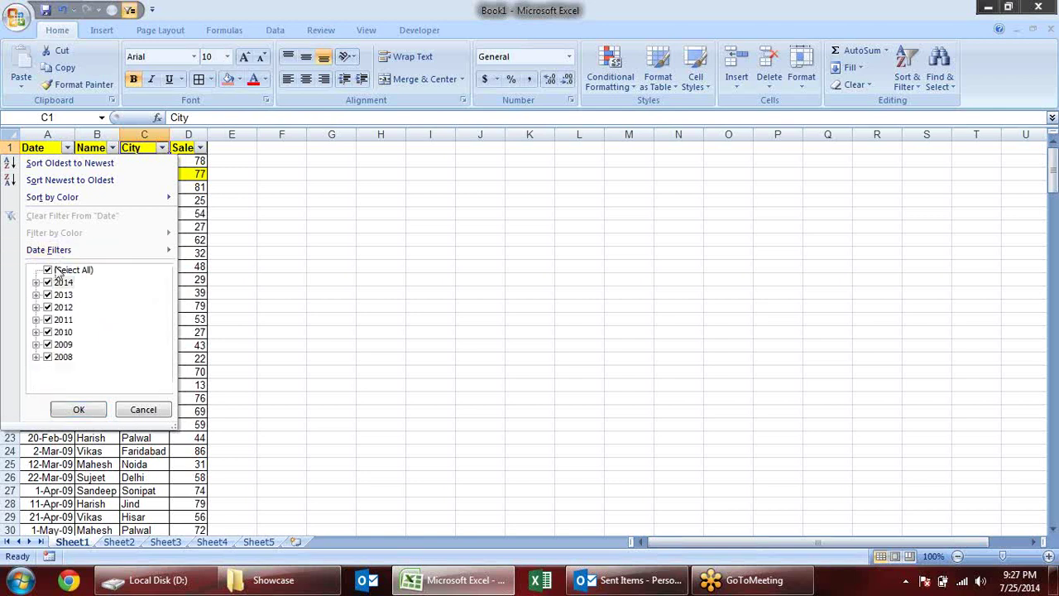
# - Filter the Date column to April–December 2013 and January–March 2014
pyautogui.click(47, 271)
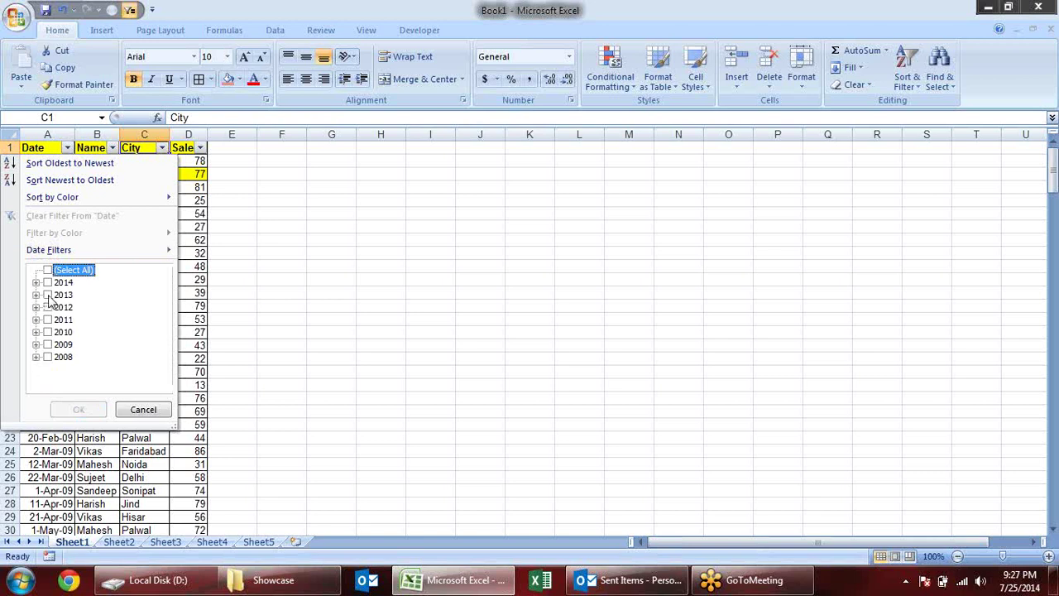
pyautogui.click(47, 295)
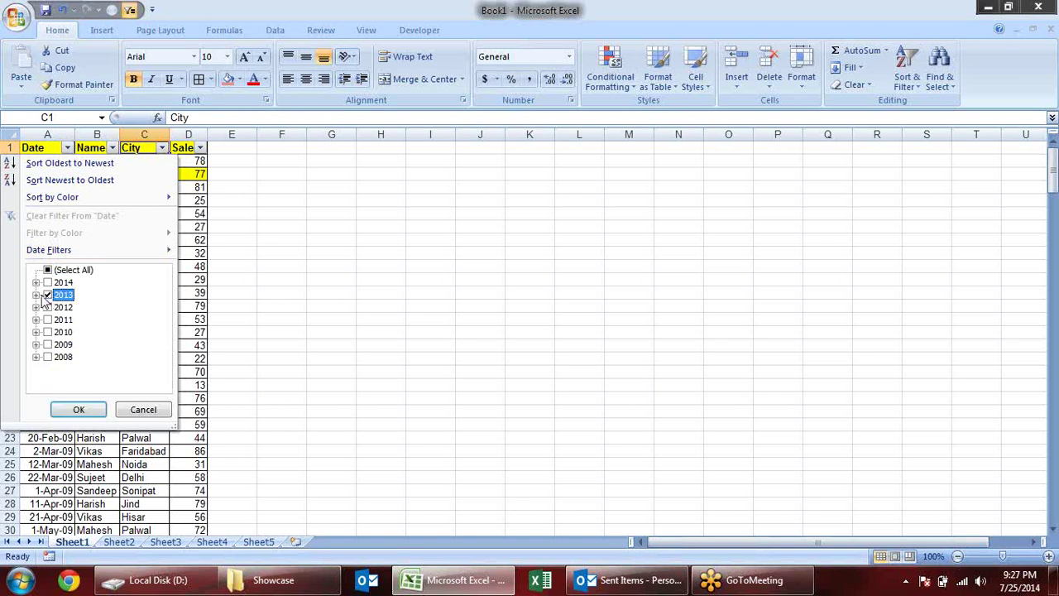
pyautogui.click(36, 294)
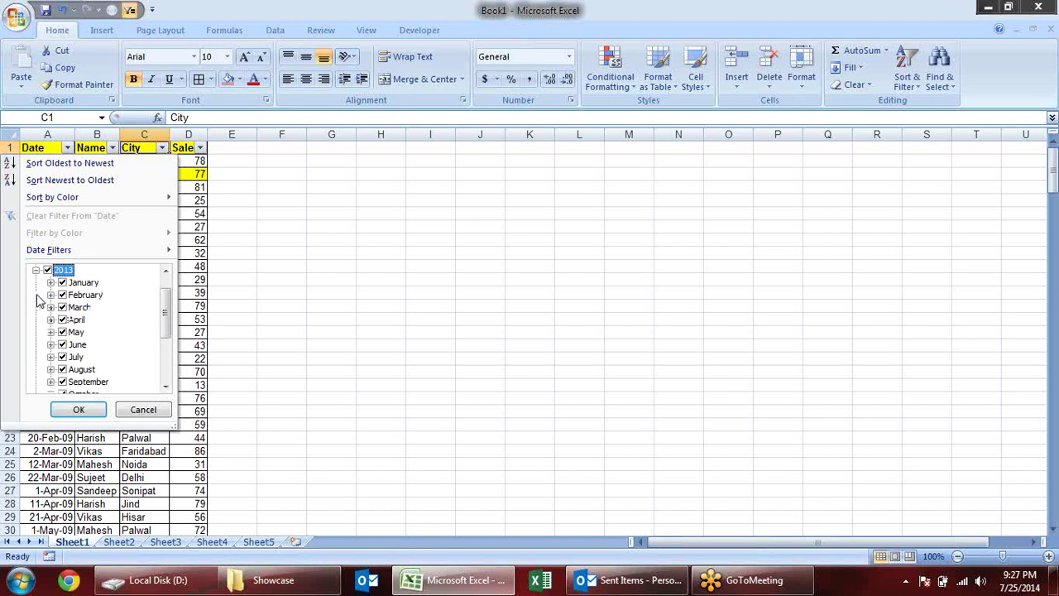
pyautogui.click(62, 282)
pyautogui.click(62, 295)
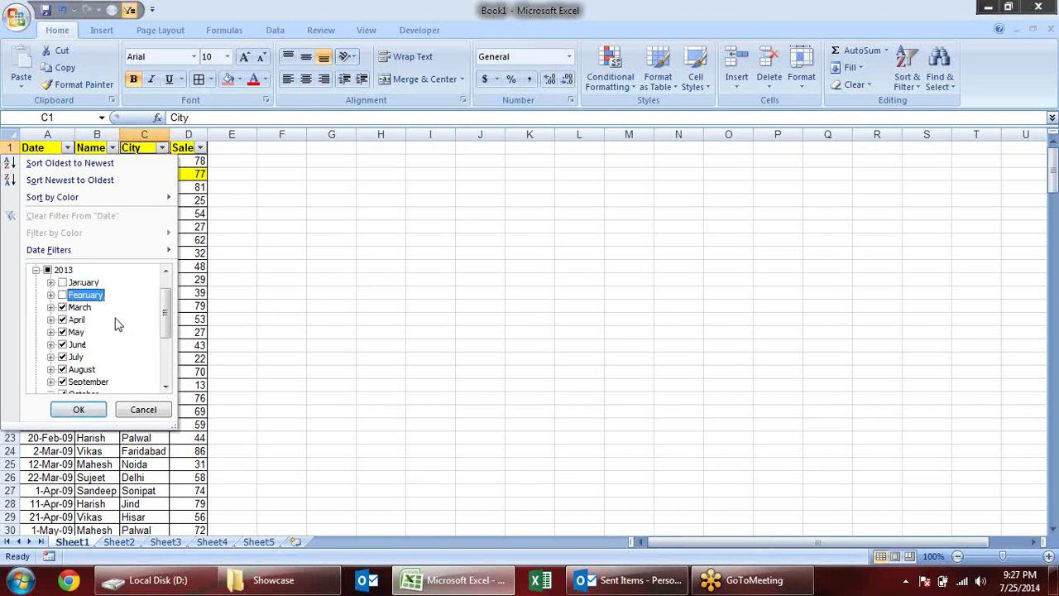
pyautogui.click(65, 307)
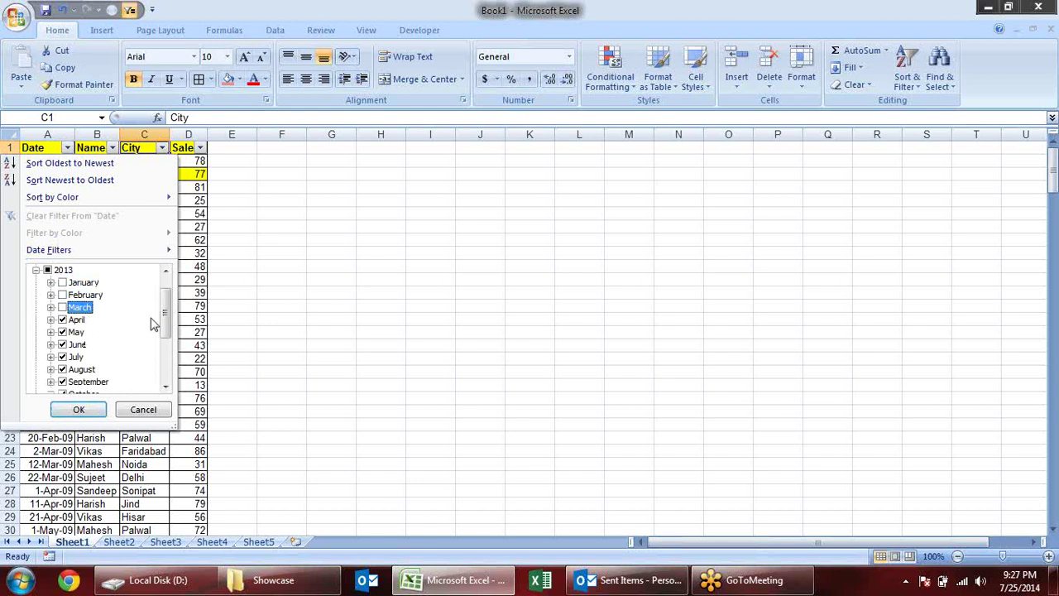
pyautogui.moveTo(163, 323)
pyautogui.mouseDown()
pyautogui.moveTo(166, 332)
pyautogui.moveTo(165, 303)
pyautogui.mouseUp()
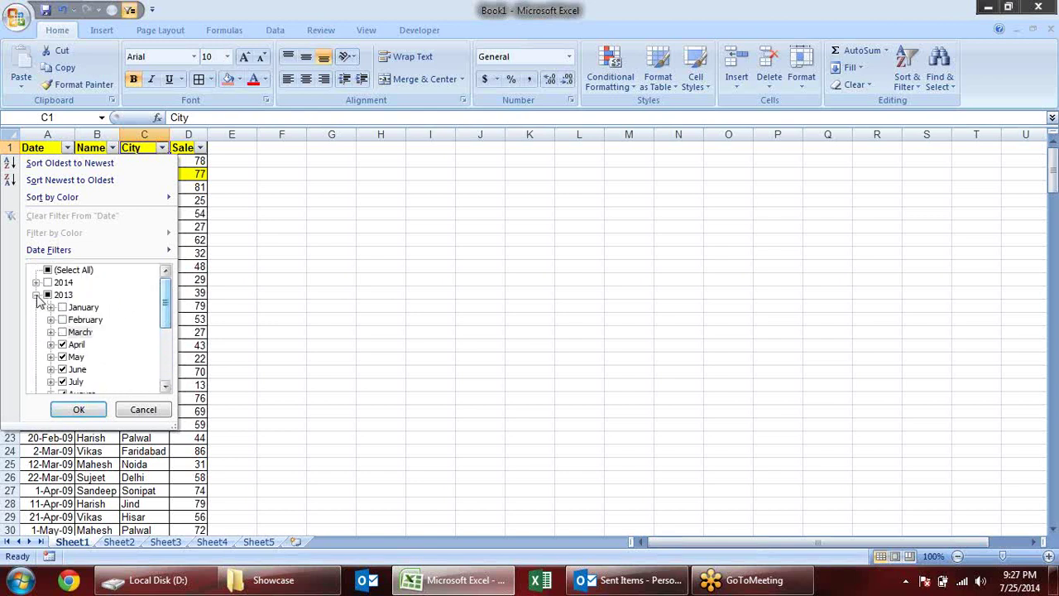
pyautogui.click(35, 295)
pyautogui.click(35, 282)
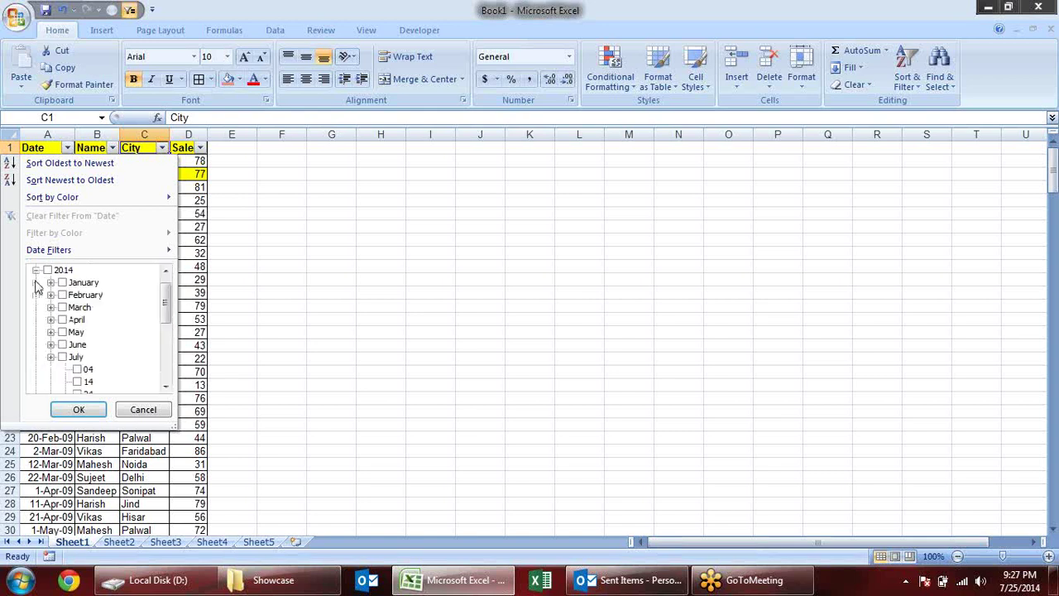
pyautogui.click(66, 282)
pyautogui.click(66, 295)
pyautogui.click(66, 307)
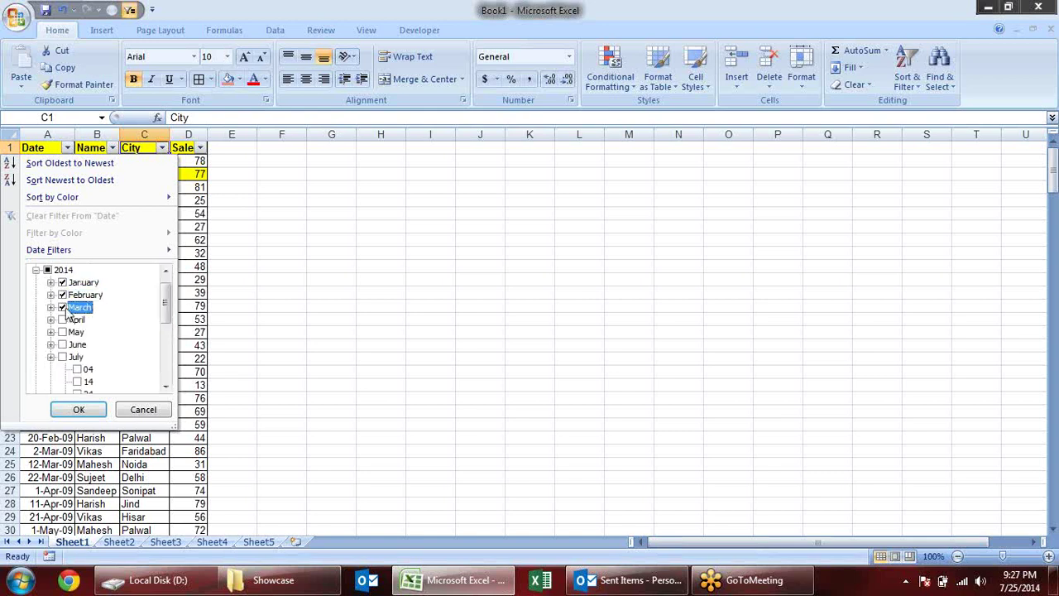
pyautogui.click(36, 270)
pyautogui.click(73, 409)
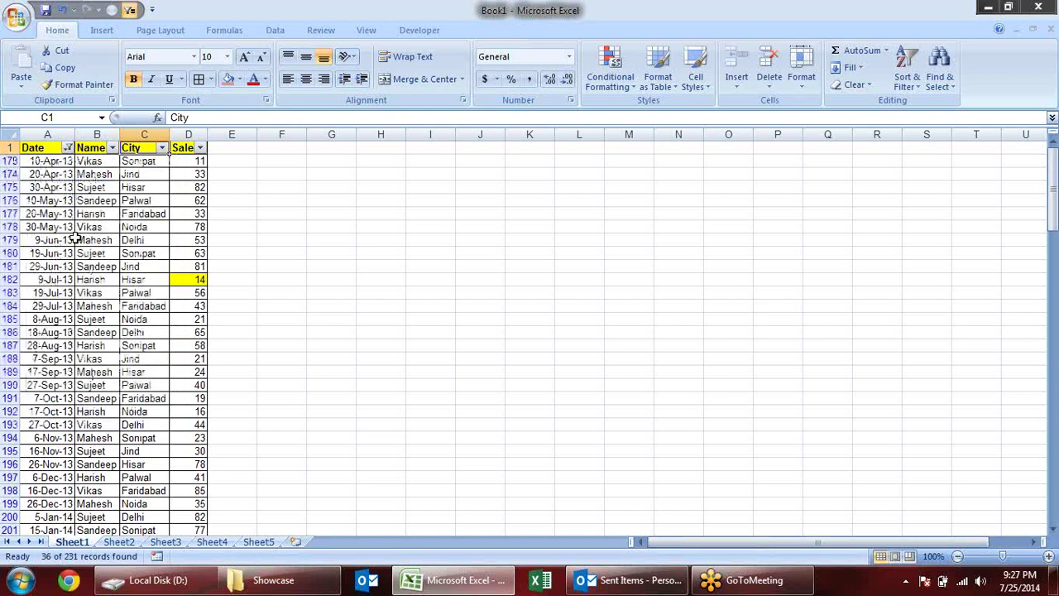
pyautogui.scroll(-5, 87, 190)
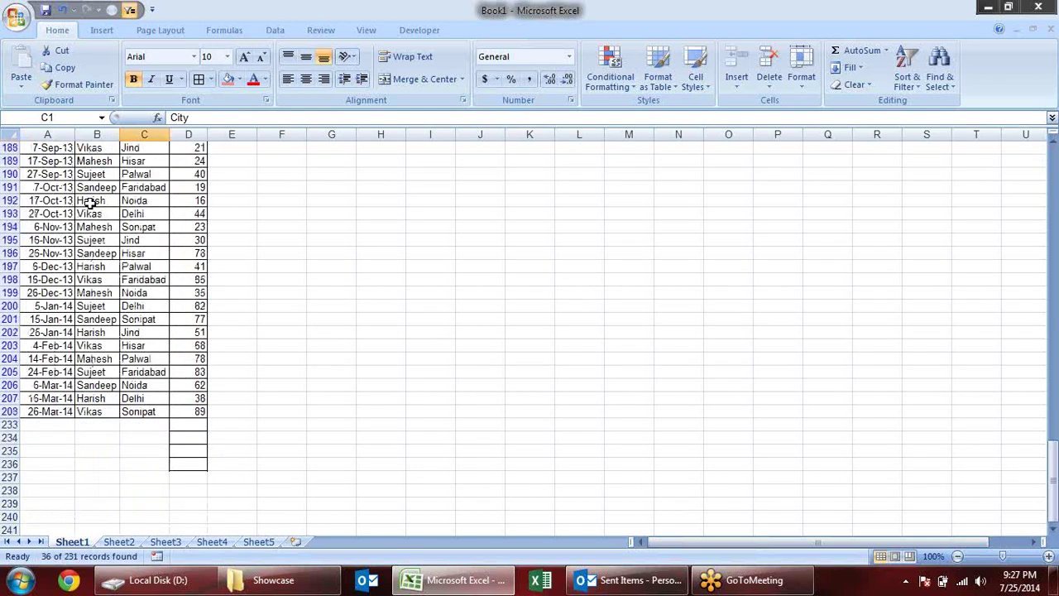
pyautogui.scroll(5, 91, 202)
# - Reselect every year in the Date filter so all rows show again
pyautogui.click(67, 147)
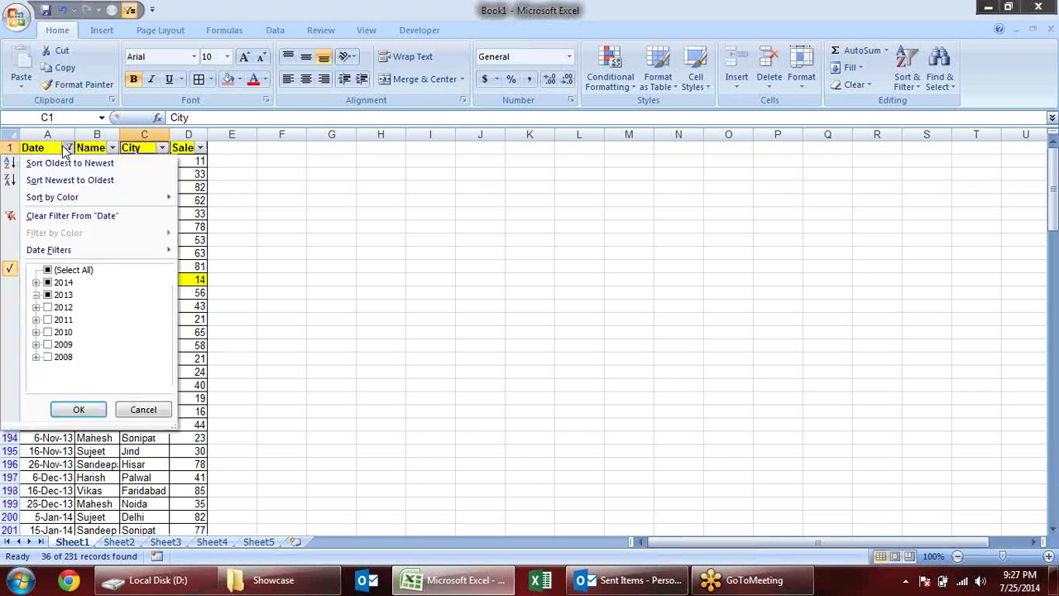
pyautogui.click(47, 270)
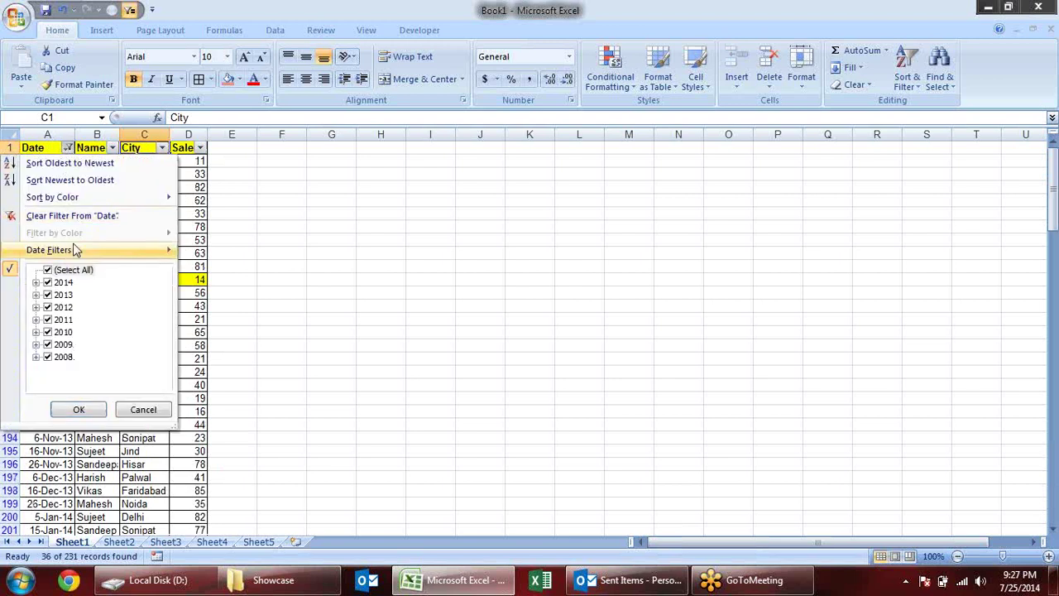
pyautogui.click(89, 414)
pyautogui.click(341, 239)
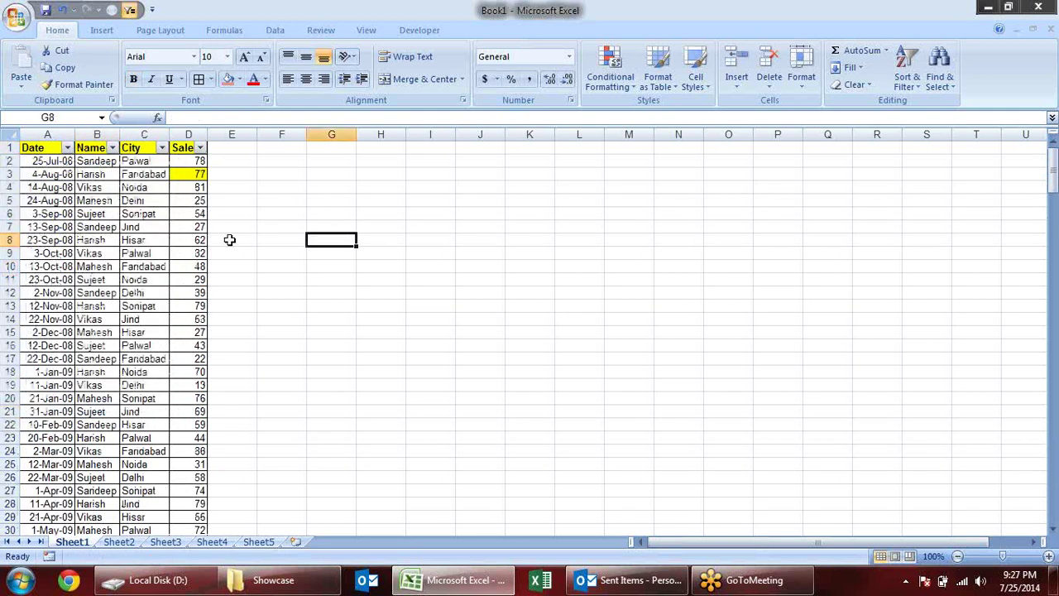
# - Overwrite A10 with the text 20.03.14 and A13 with 21.7.14, then view the Date filter list
pyautogui.click(47, 201)
pyautogui.click(53, 266)
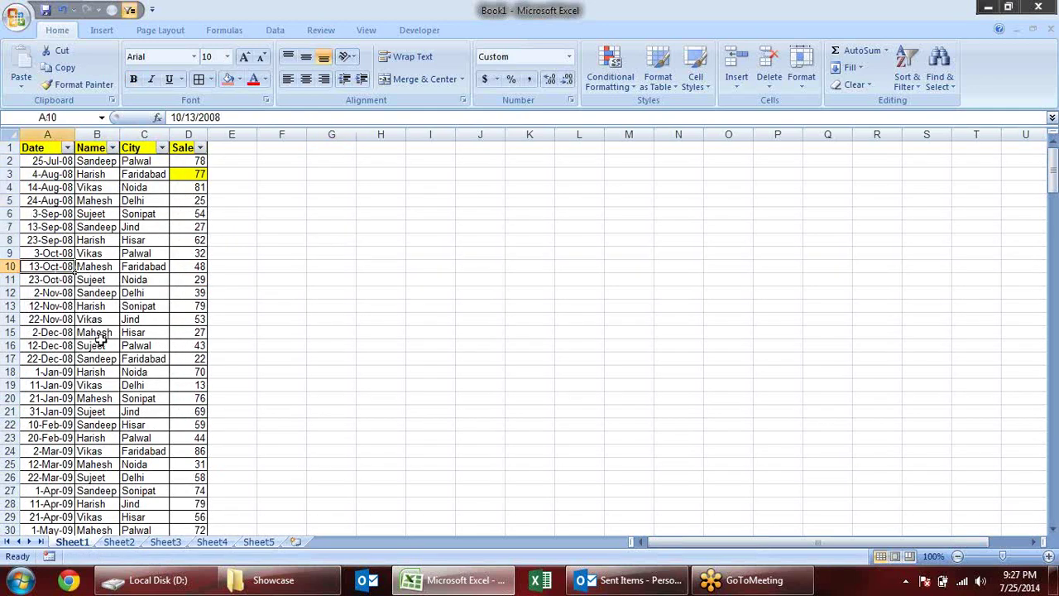
pyautogui.write('2')
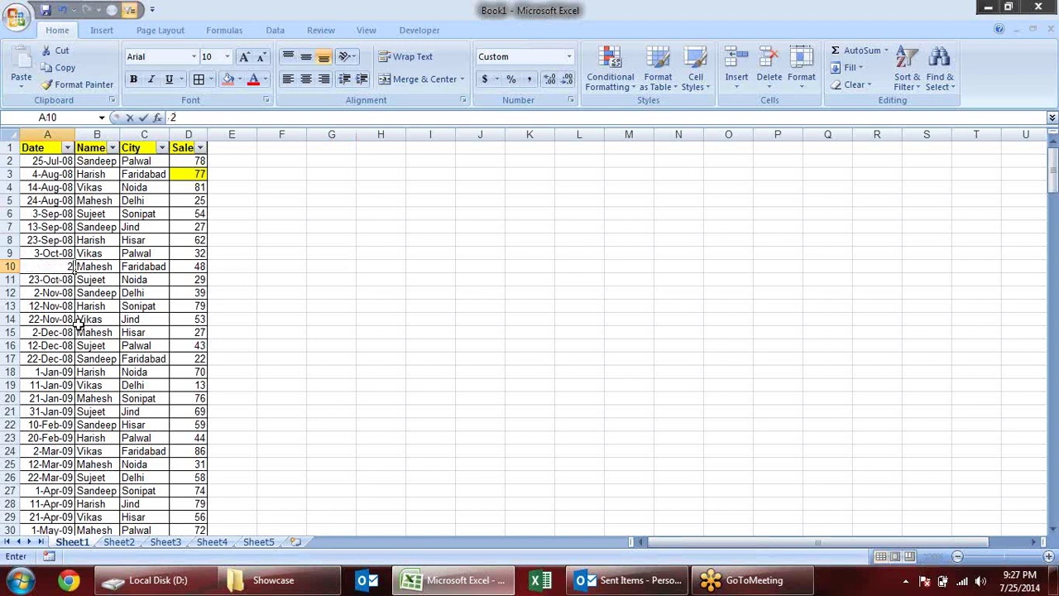
pyautogui.write('0.03.14')
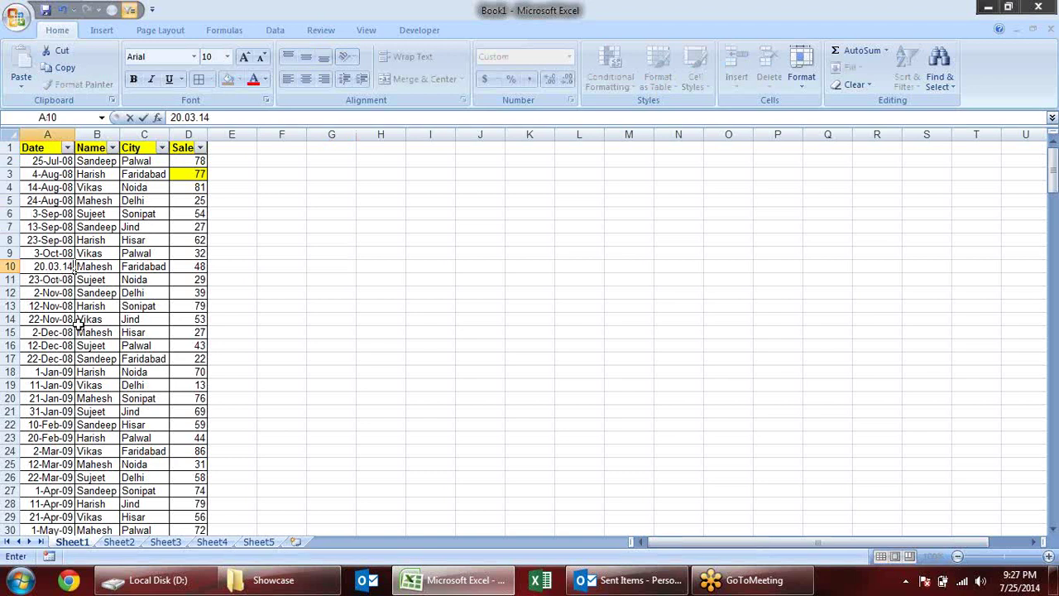
pyautogui.press('Return')
pyautogui.click(69, 266)
pyautogui.click(45, 310)
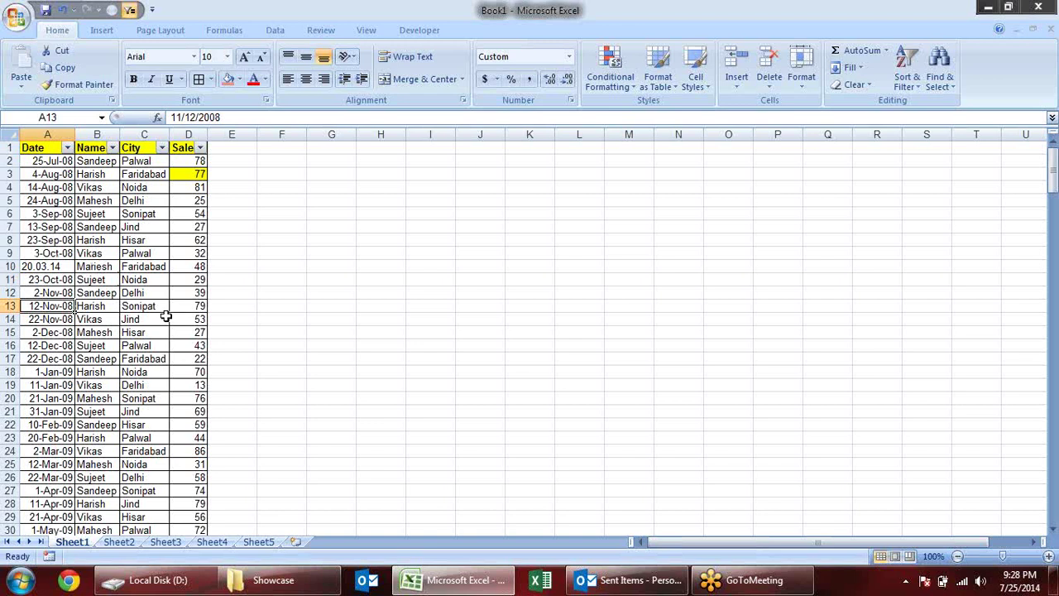
pyautogui.write('21')
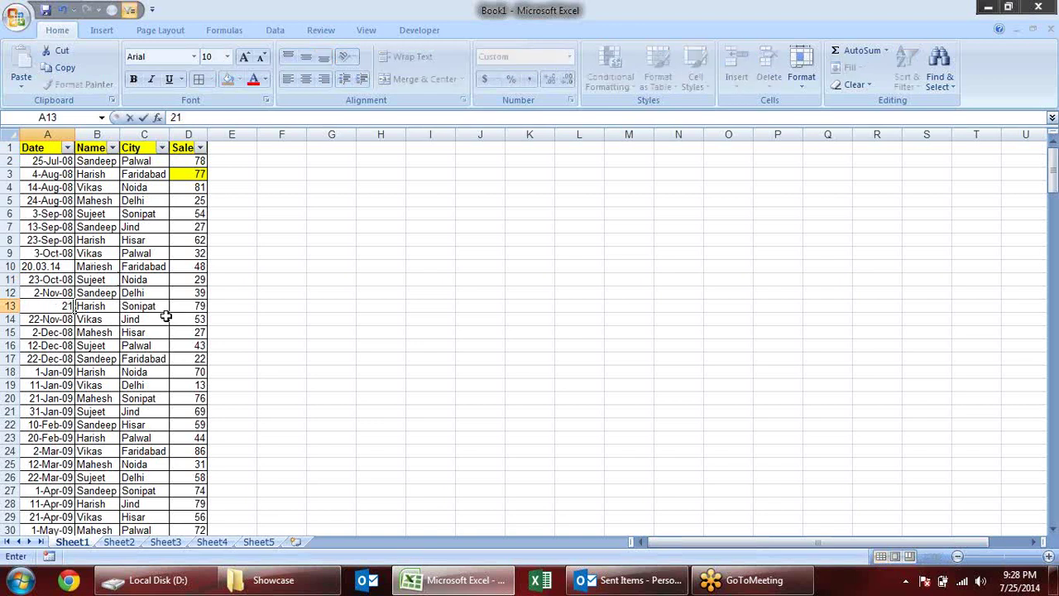
pyautogui.write('.714')
pyautogui.press('BackSpace')
pyautogui.press('BackSpace')
pyautogui.write('.14')
pyautogui.press('Return')
pyautogui.click(68, 305)
pyautogui.click(67, 147)
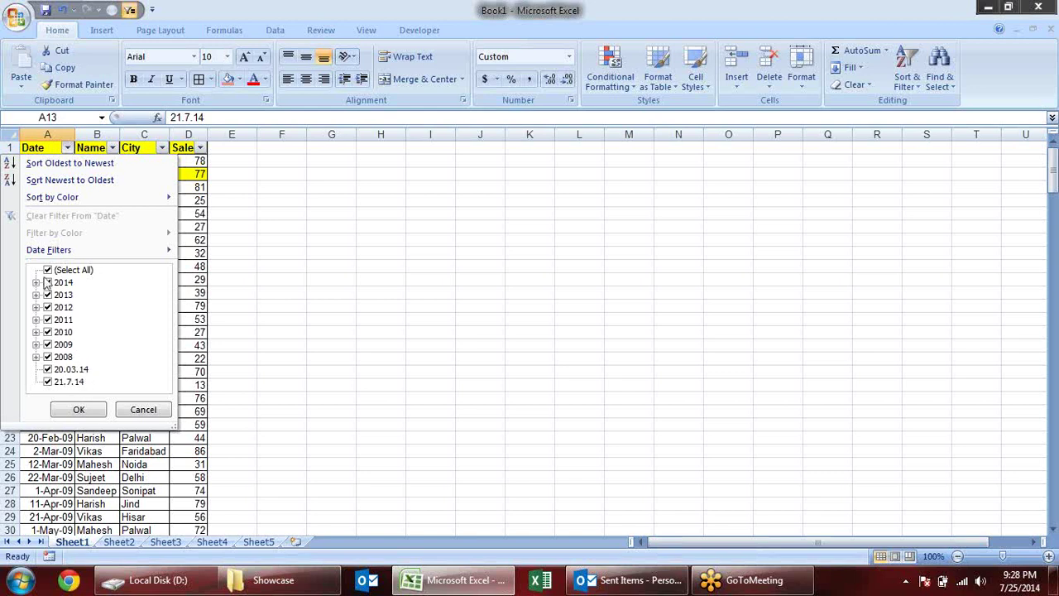
# - Keep only 20.03.14 and 21.7.14 ticked in the Date filter, then select those two visible cells
pyautogui.click(47, 270)
pyautogui.click(47, 369)
pyautogui.click(48, 381)
pyautogui.click(79, 410)
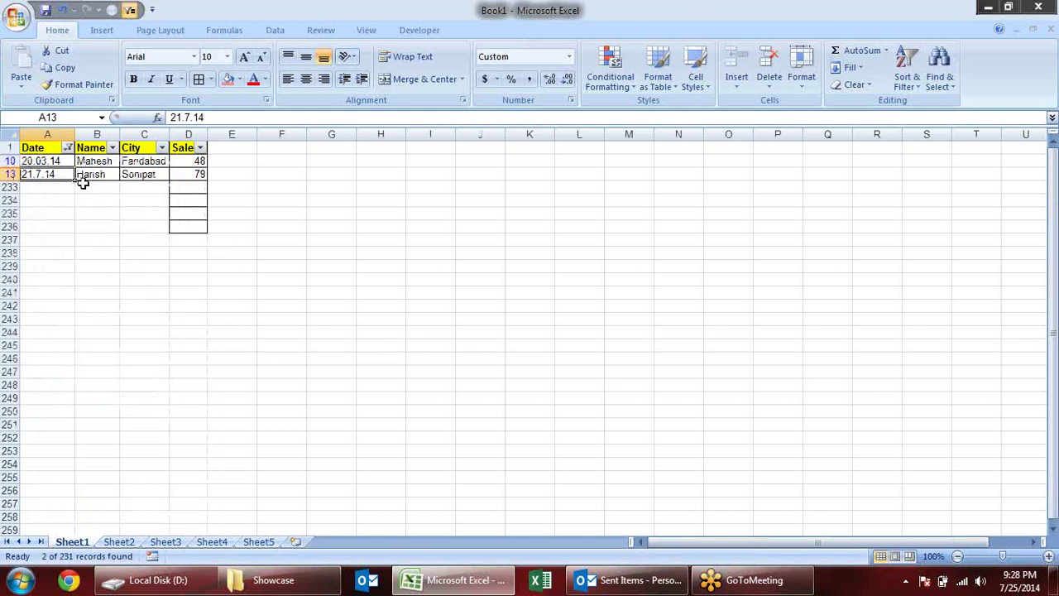
pyautogui.moveTo(66, 160); pyautogui.dragTo(70, 176)
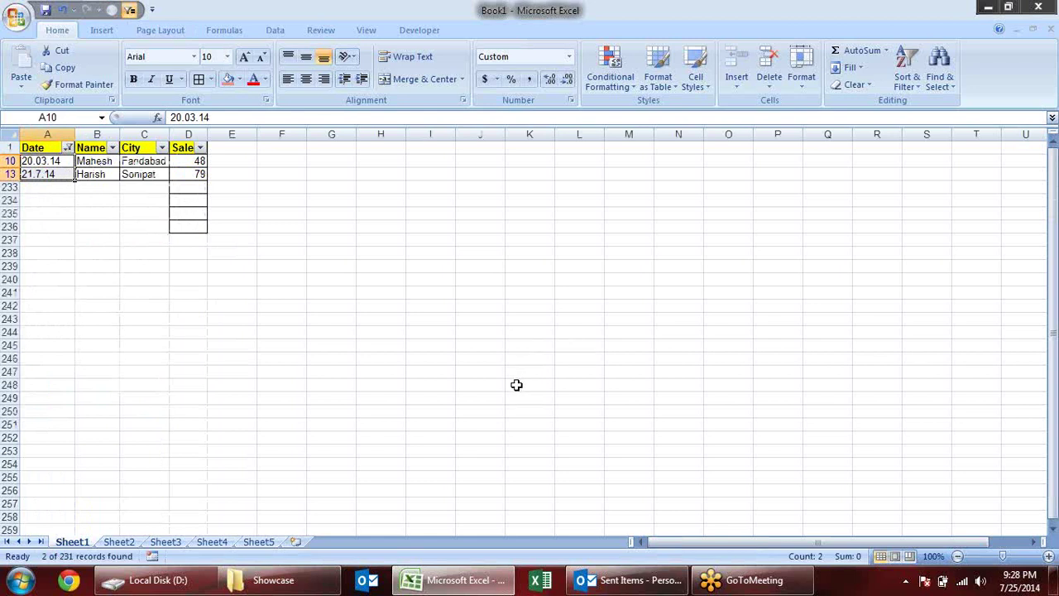
pyautogui.click(68, 147)
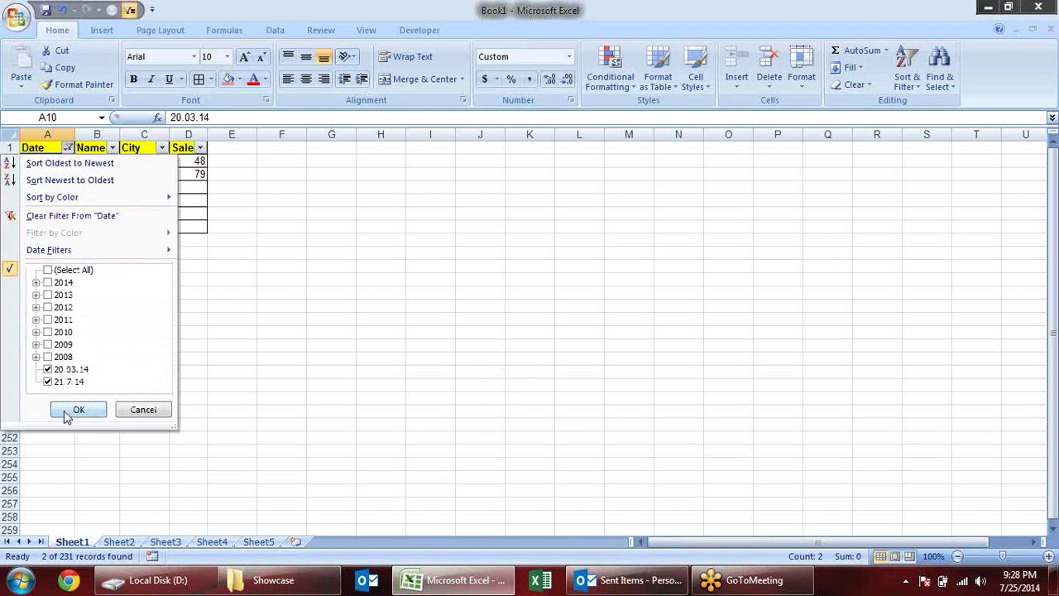
pyautogui.click(75, 409)
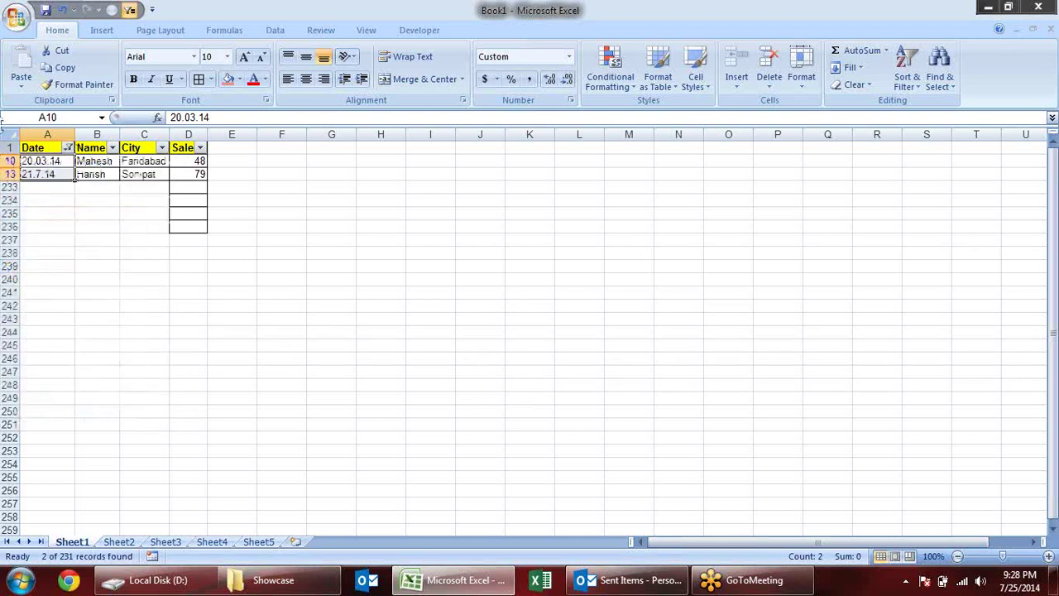
# - Run Text to Columns on the selected text dates with the DMY date format
pyautogui.click(274, 30)
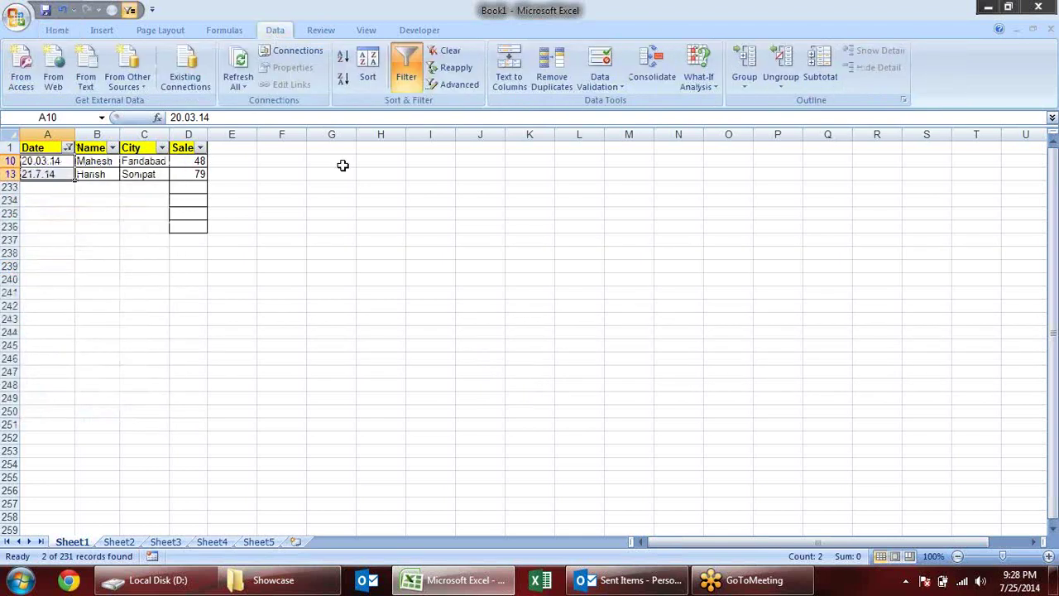
pyautogui.click(514, 80)
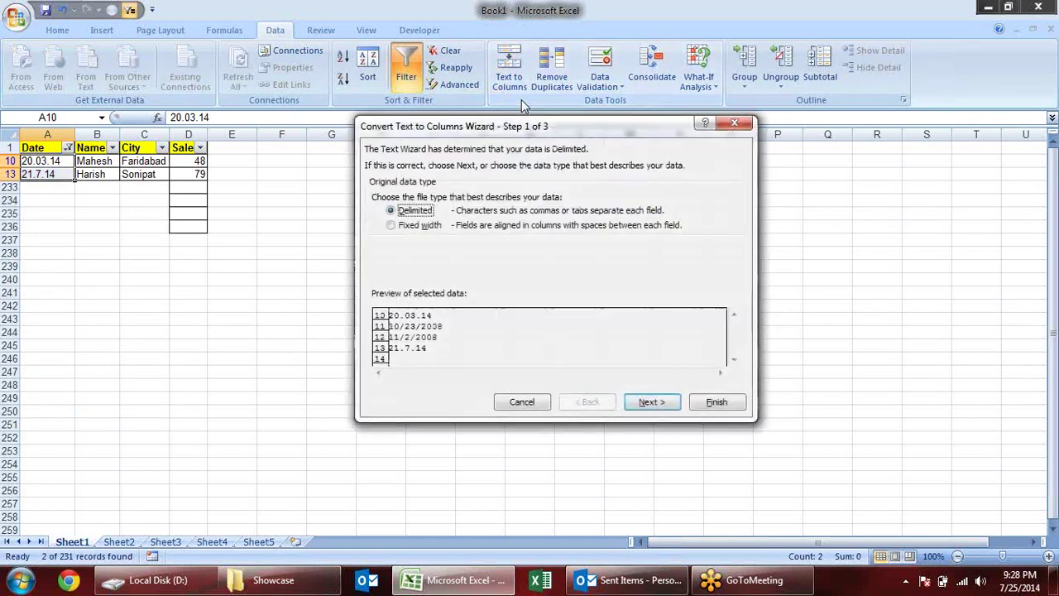
pyautogui.moveTo(494, 124); pyautogui.dragTo(420, 94)
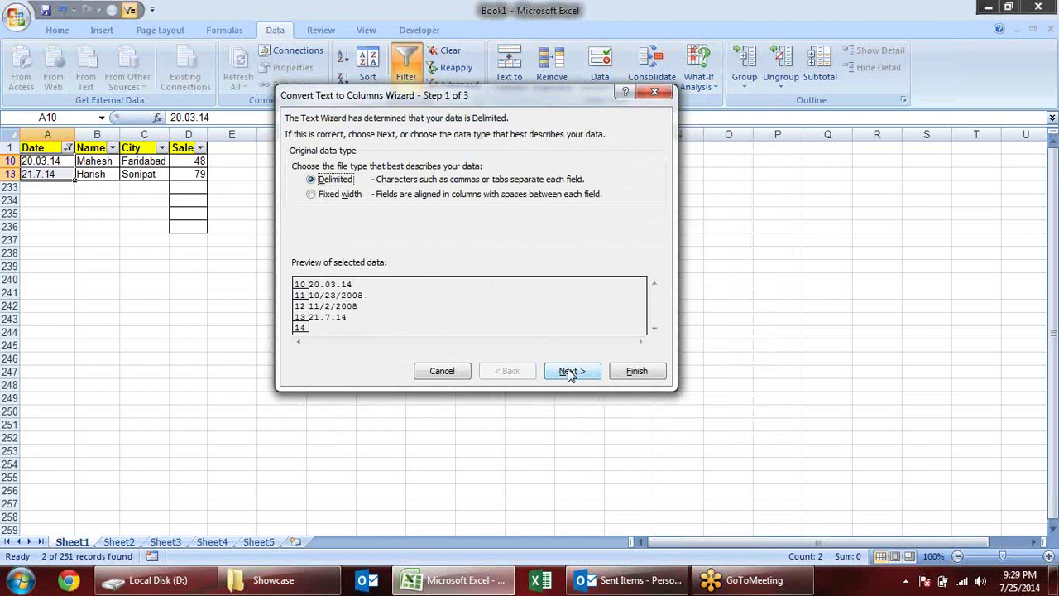
pyautogui.click(567, 373)
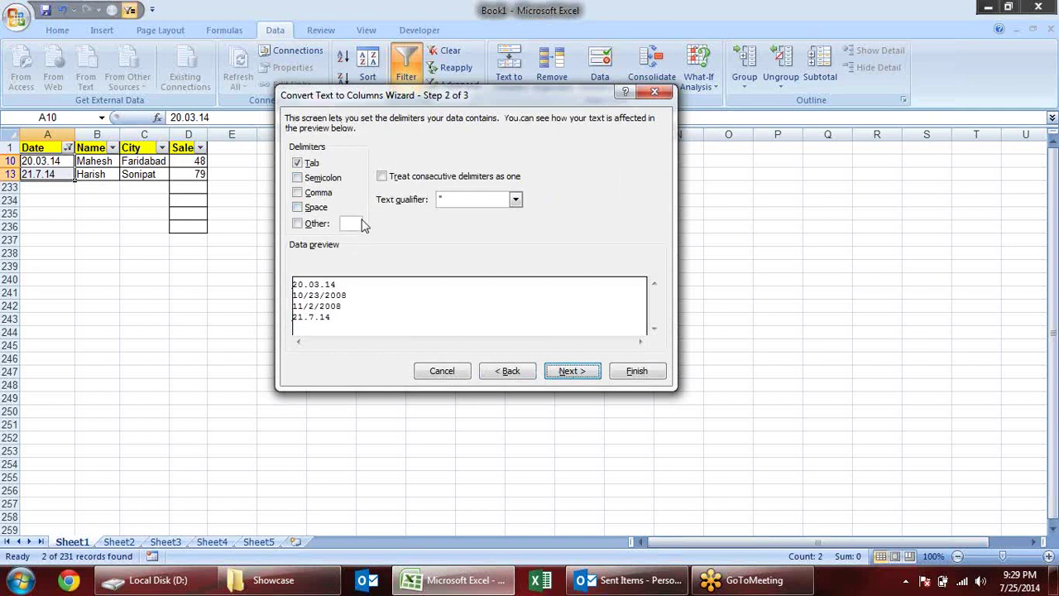
pyautogui.click(569, 371)
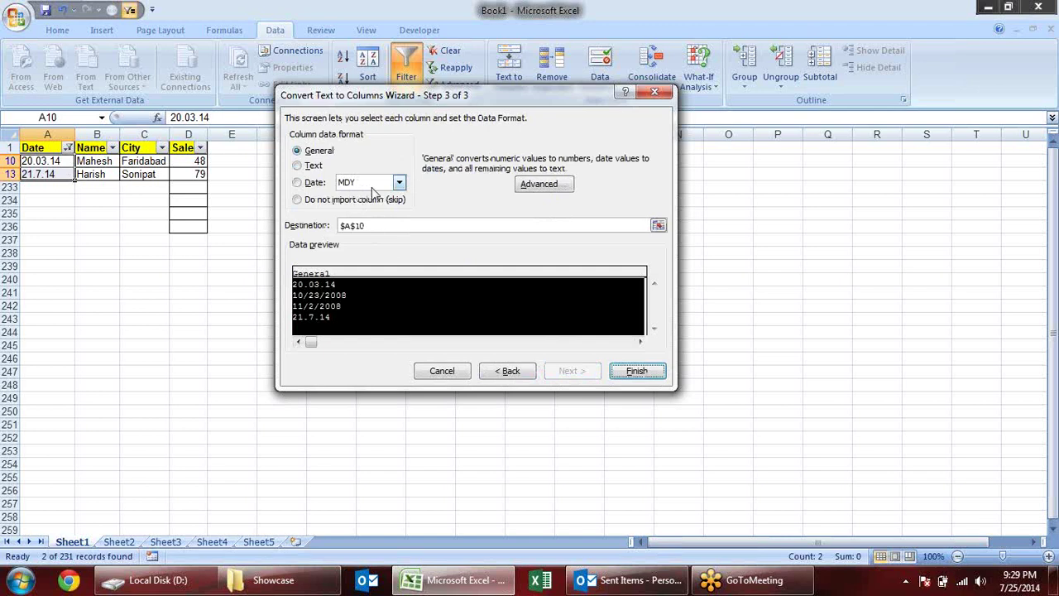
pyautogui.click(398, 183)
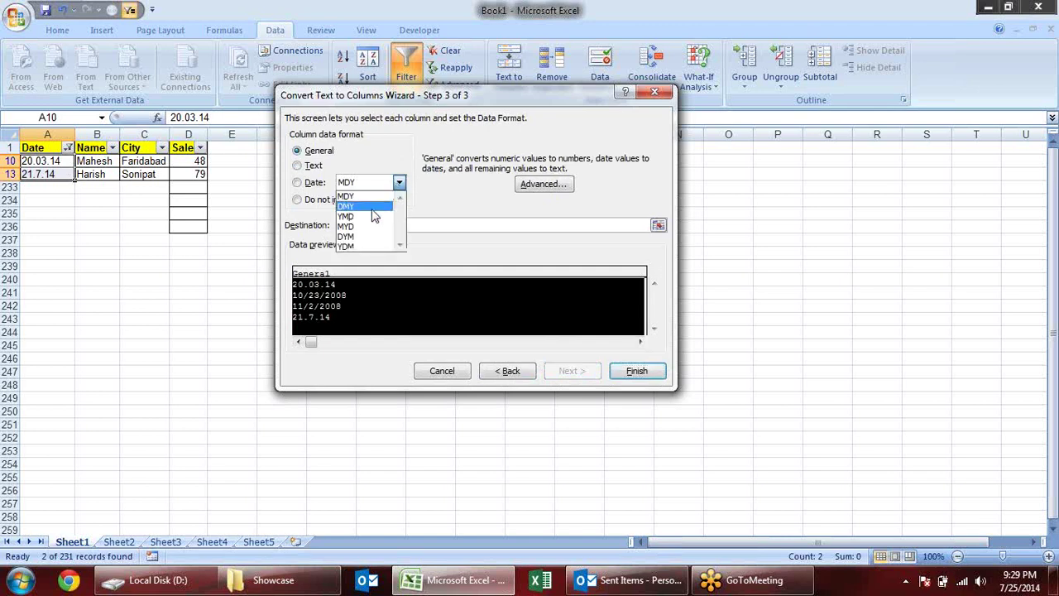
pyautogui.click(378, 205)
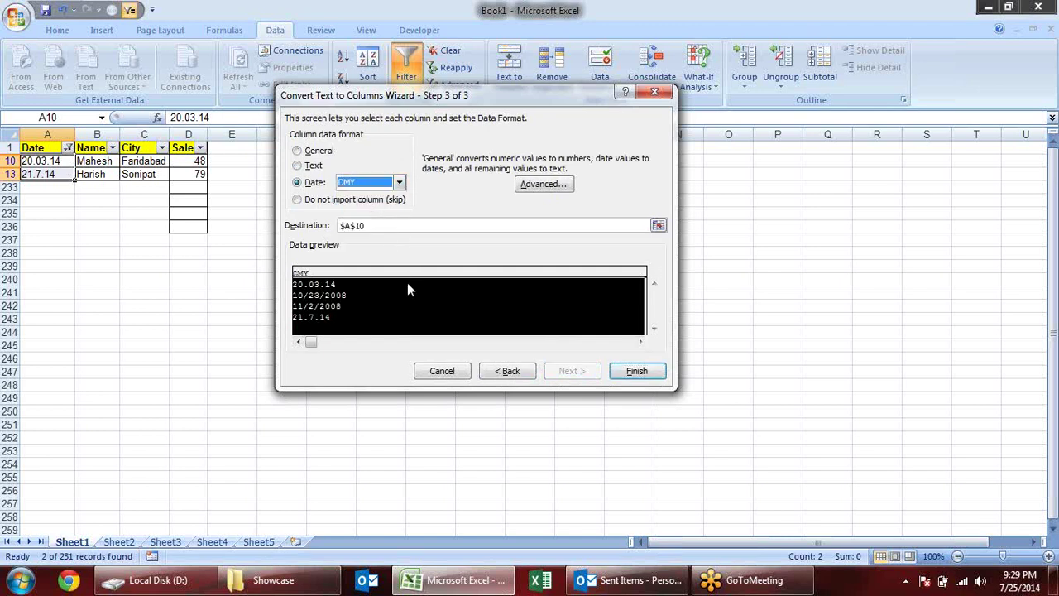
pyautogui.click(637, 372)
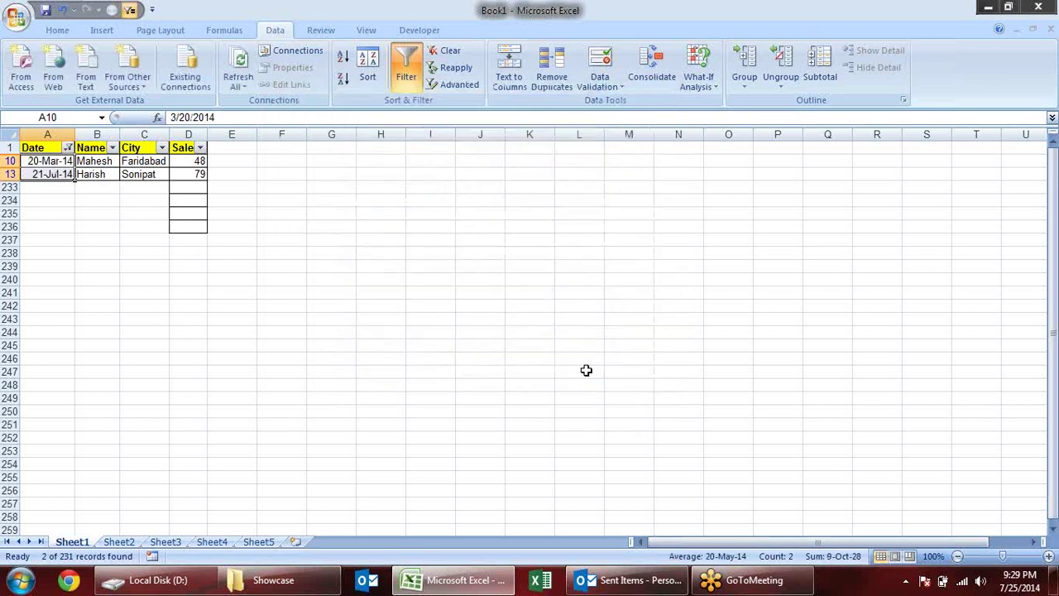
# - Check that A10 and A13 now show the real dates 20-Mar-14 and 21-Jul-14
pyautogui.click(58, 216)
pyautogui.click(59, 173)
pyautogui.click(54, 160)
pyautogui.click(56, 172)
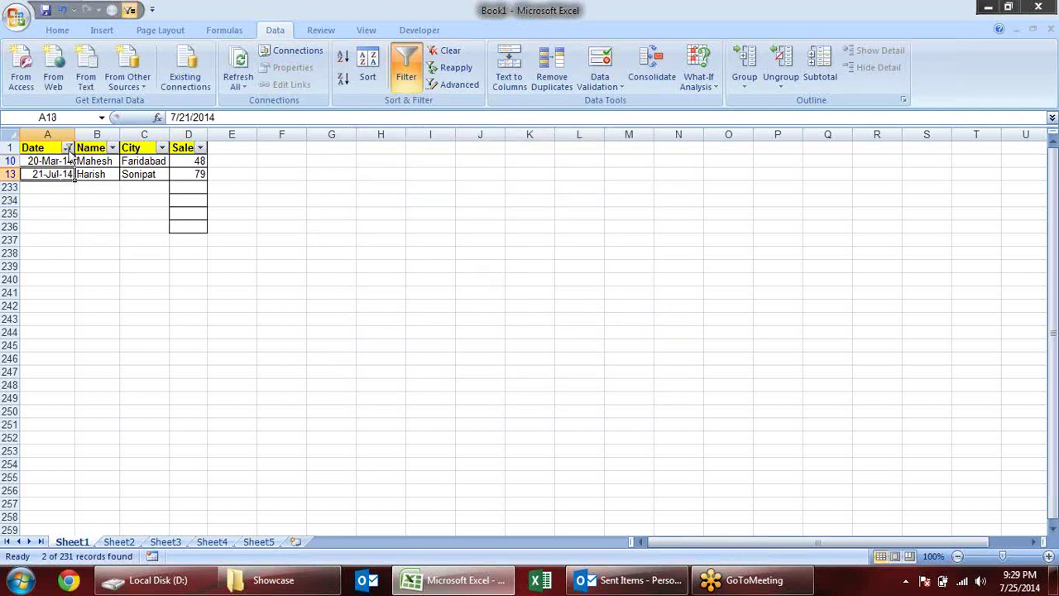
pyautogui.click(68, 147)
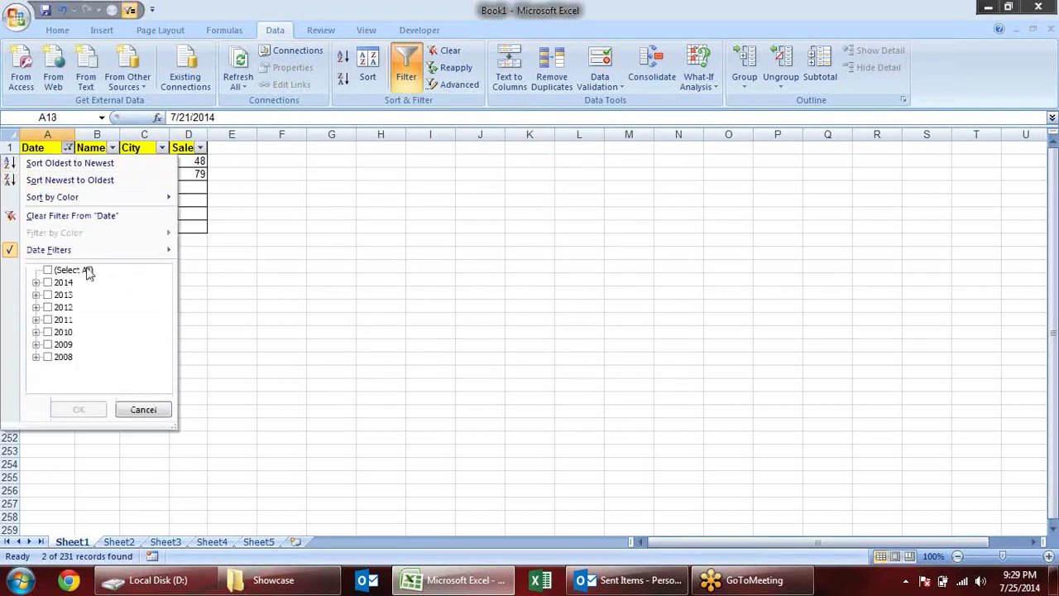
# - Reselect all dates in the Date filter so every row shows again
pyautogui.click(87, 271)
pyautogui.click(78, 409)
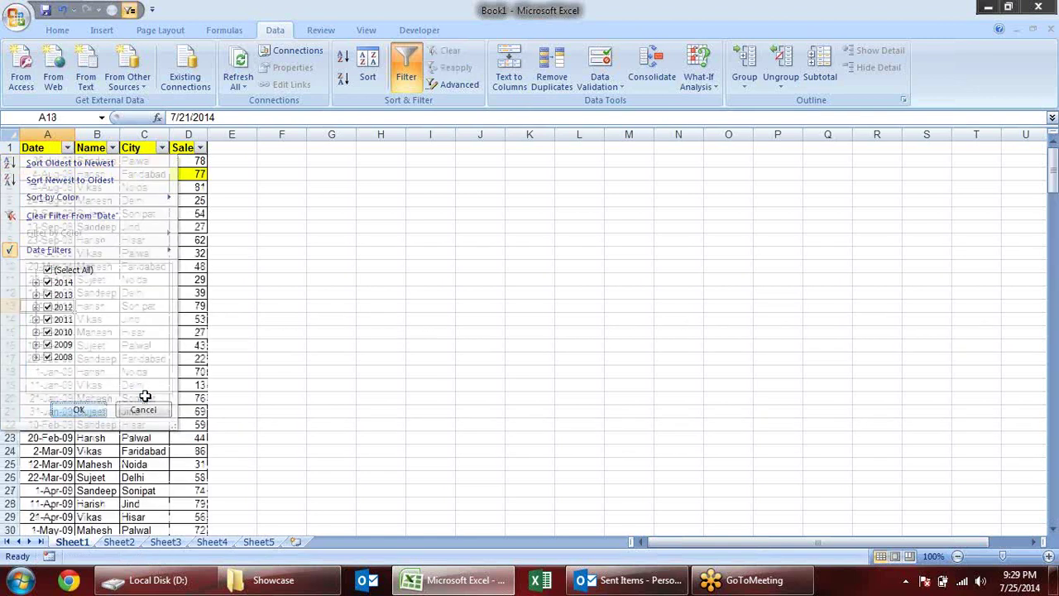
pyautogui.click(340, 268)
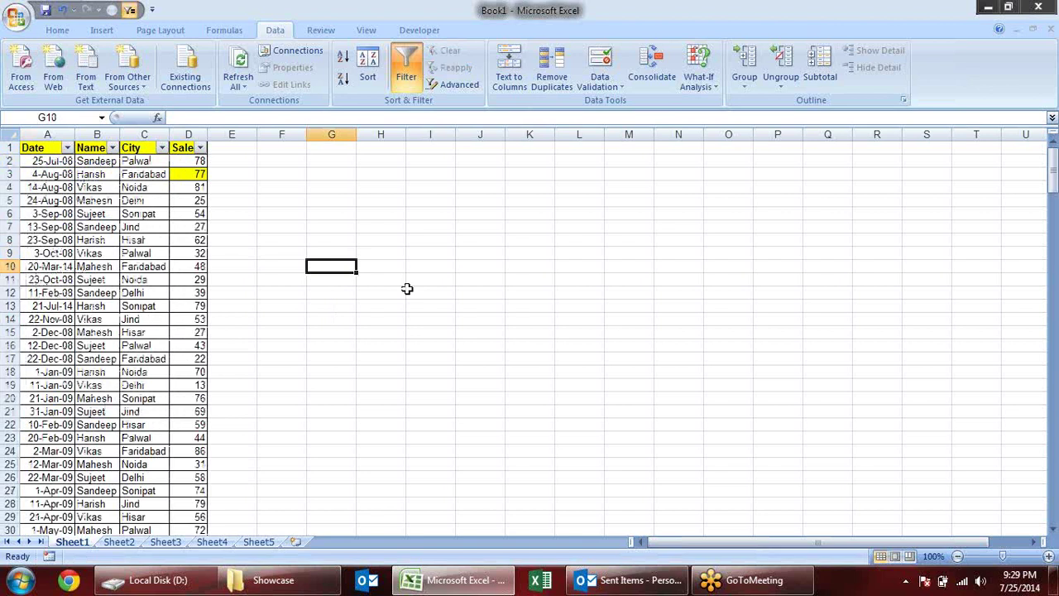
pyautogui.click(436, 188)
pyautogui.click(426, 240)
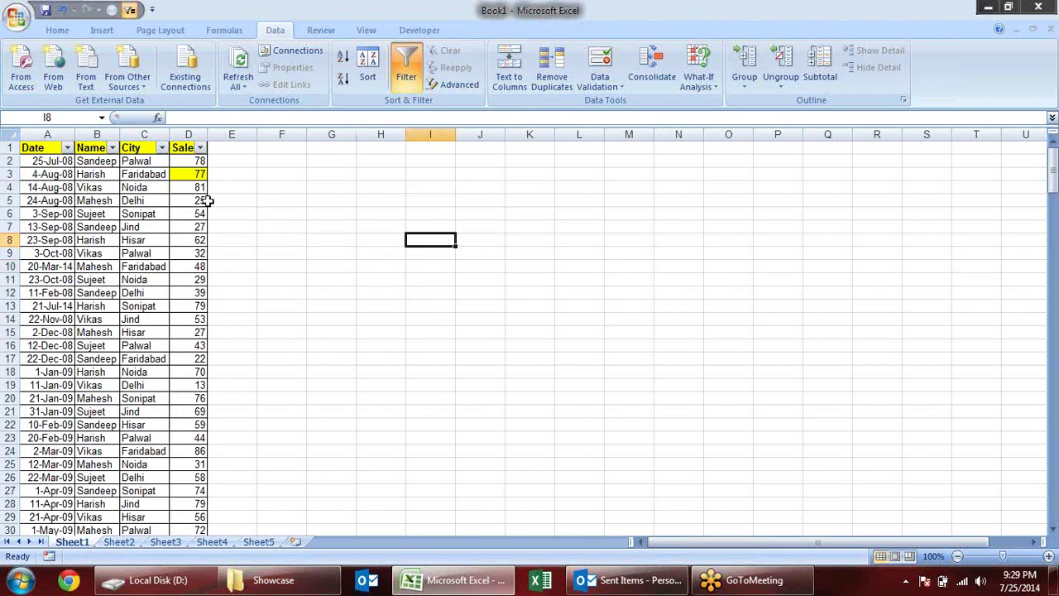
# - Select dates A6:A11, then try Text to Columns on an empty column L range and dismiss the warning
pyautogui.moveTo(65, 161); pyautogui.dragTo(70, 223)
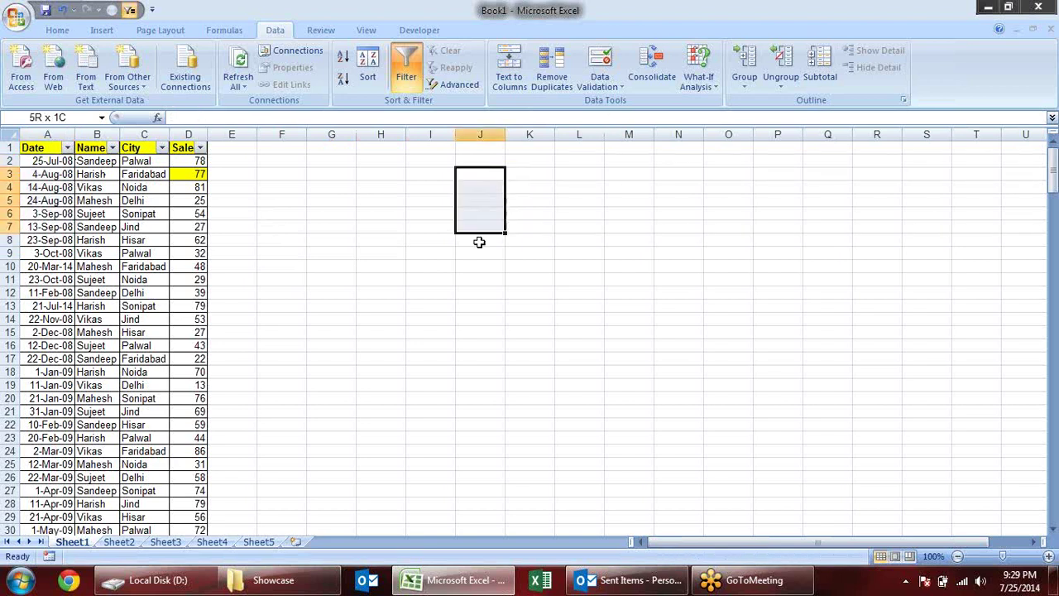
pyautogui.moveTo(482, 174); pyautogui.dragTo(491, 253)
pyautogui.moveTo(559, 174); pyautogui.dragTo(568, 256)
pyautogui.click(517, 80)
pyautogui.click(533, 330)
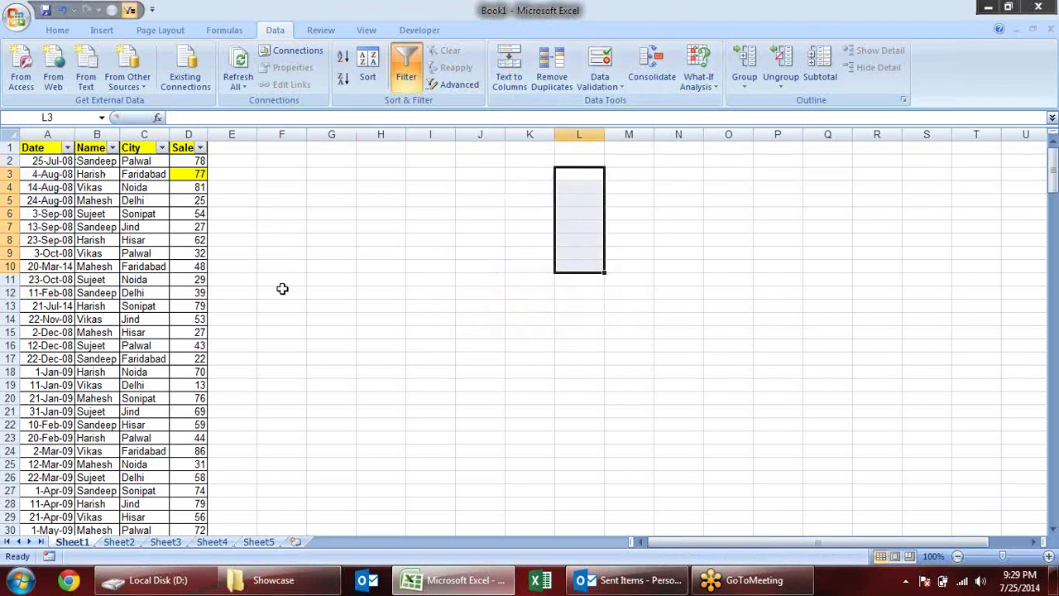
# - Paste the A6:A11 dates into I2:I7 and toggle serial-number view on and off with Ctrl+`
pyautogui.hotkey('ctrl', 'c')
pyautogui.click(438, 161)
pyautogui.hotkey('ctrl', 'v')
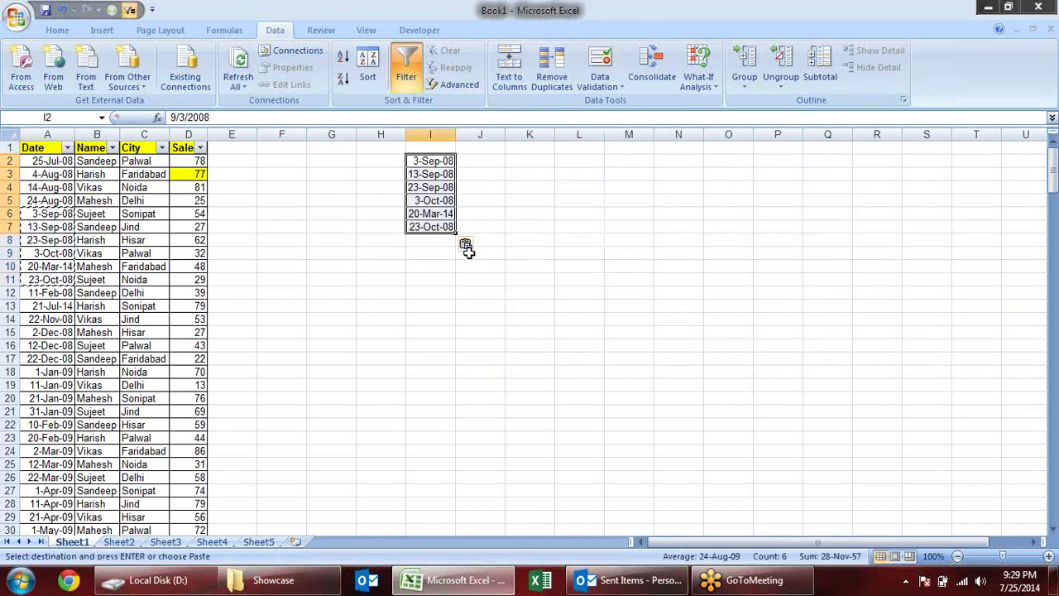
pyautogui.press('Escape')
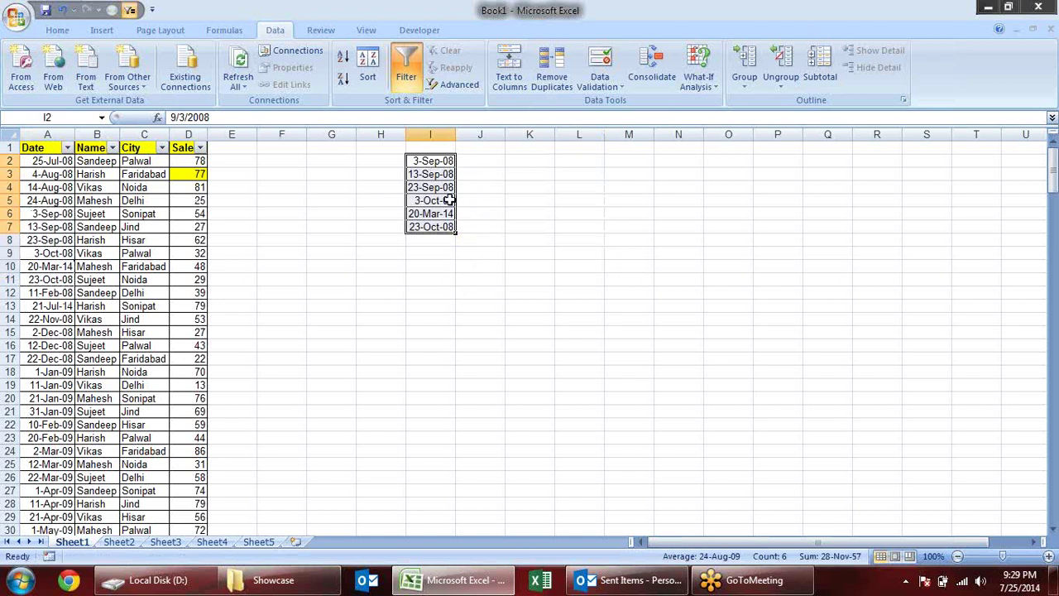
pyautogui.hotkey('ctrl', '`')
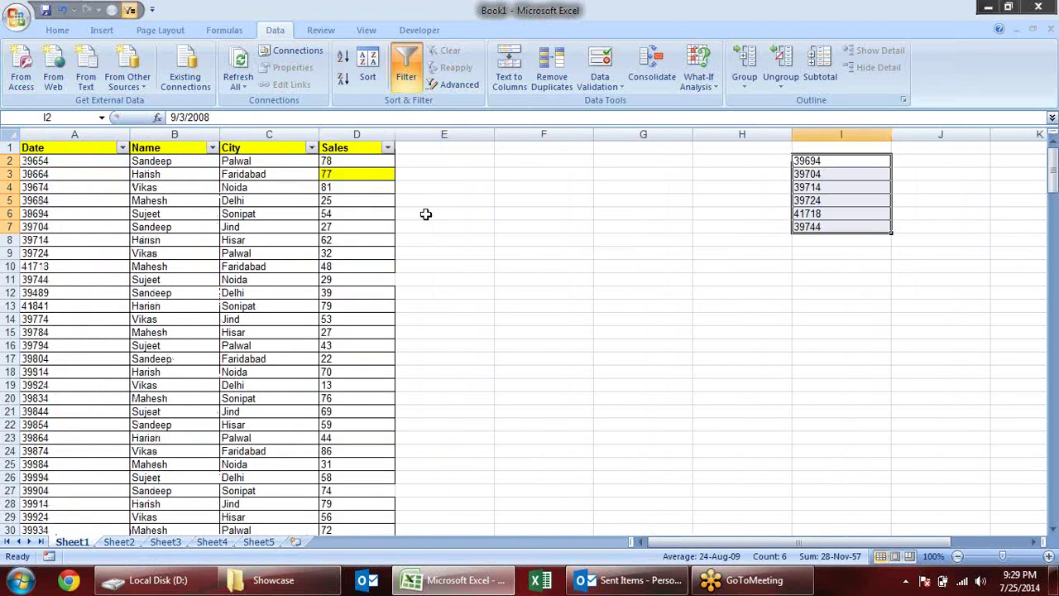
pyautogui.hotkey('ctrl', '`')
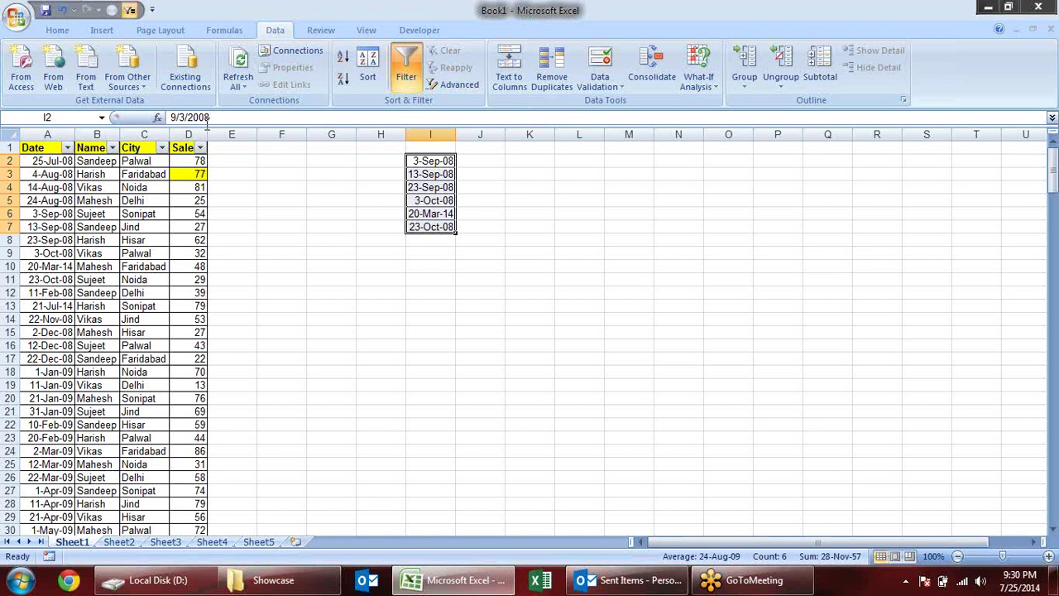
# - Re-enter the date in I2, select the six dates in I2:I7 and launch Text to Columns
pyautogui.click(444, 307)
pyautogui.click(418, 204)
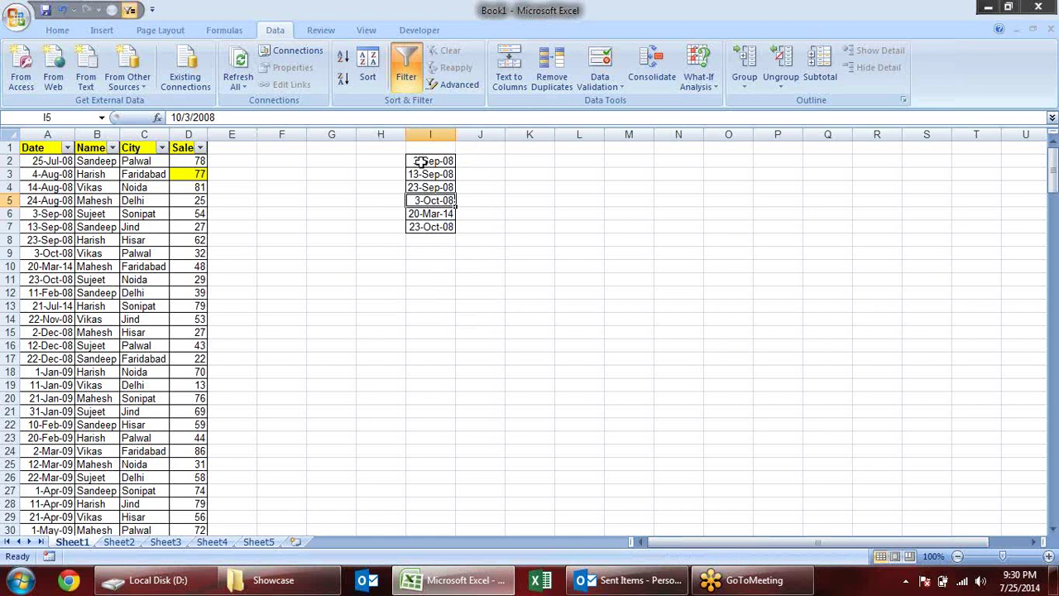
pyautogui.doubleClick(422, 161)
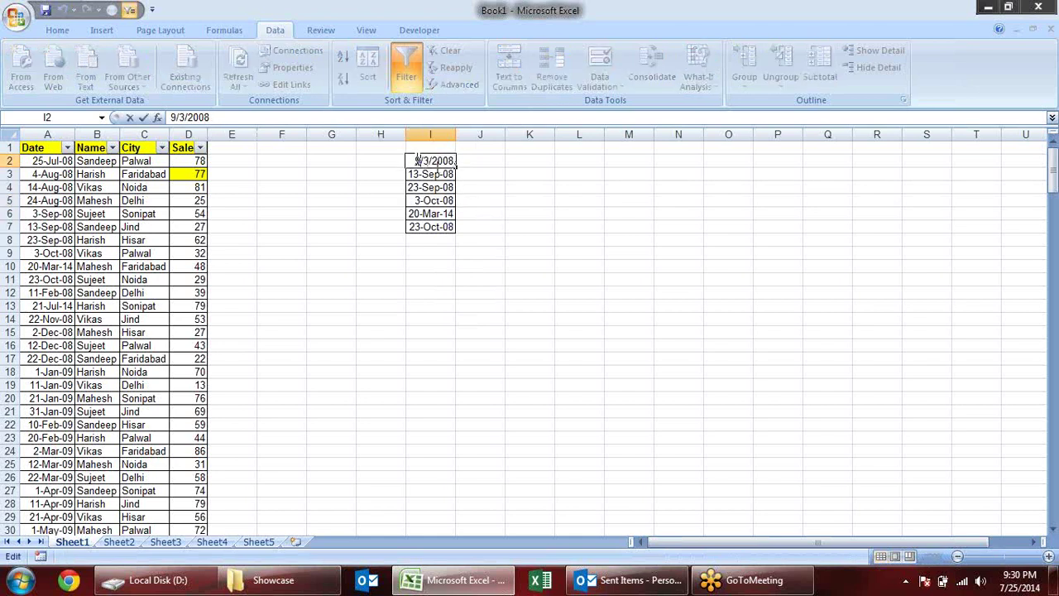
pyautogui.press('Return')
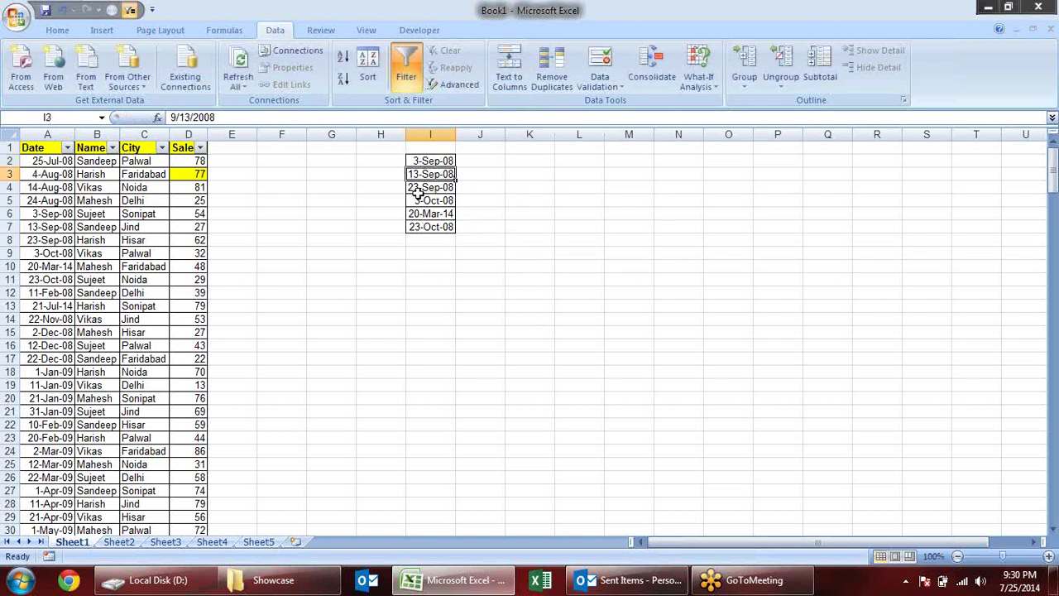
pyautogui.moveTo(422, 160); pyautogui.dragTo(438, 226)
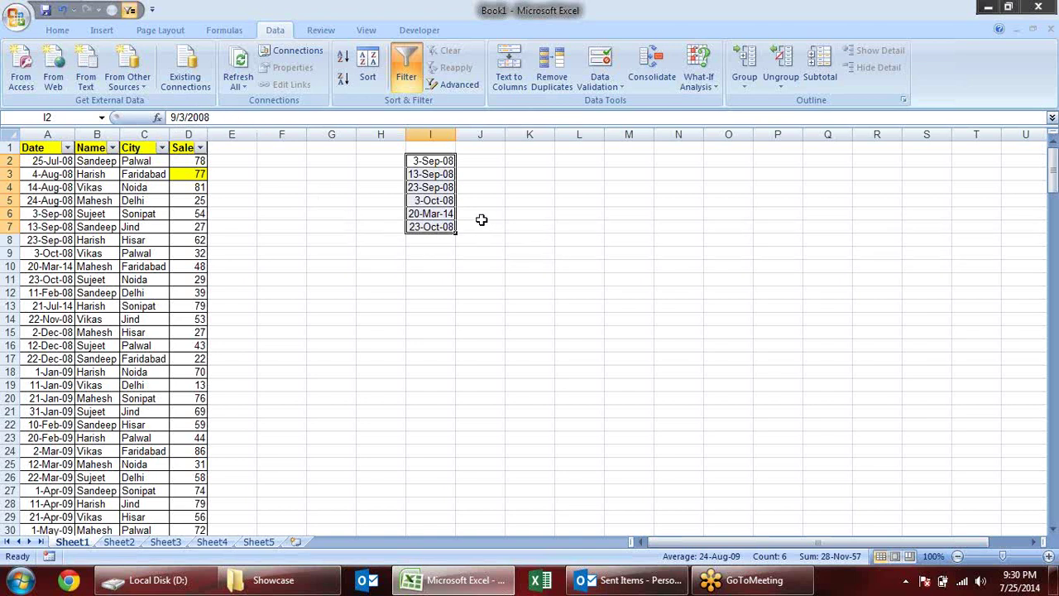
pyautogui.click(509, 70)
# - Convert I2:I7 in the Text to Columns wizard using DMY date order
pyautogui.moveTo(450, 102)
pyautogui.mouseDown()
pyautogui.moveTo(704, 135)
pyautogui.moveTo(721, 124)
pyautogui.mouseUp()
pyautogui.click(813, 395)
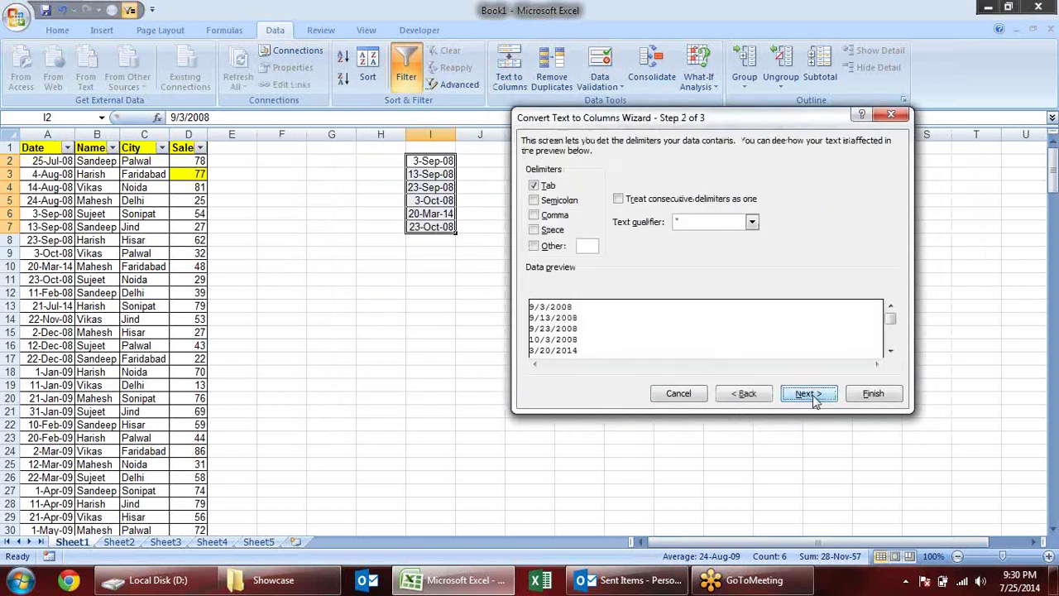
pyautogui.click(809, 394)
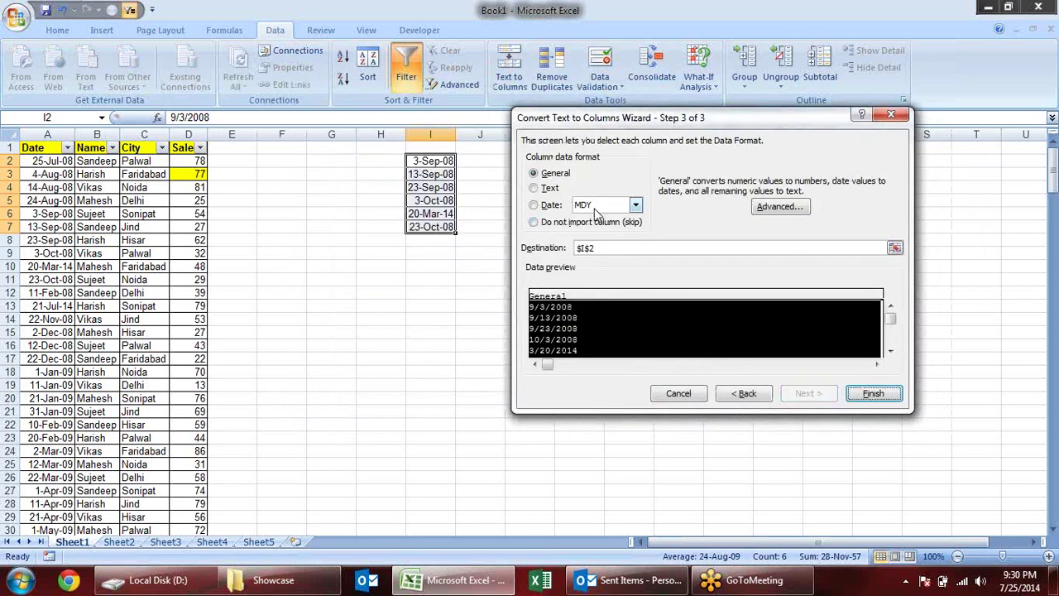
pyautogui.click(635, 205)
pyautogui.click(614, 229)
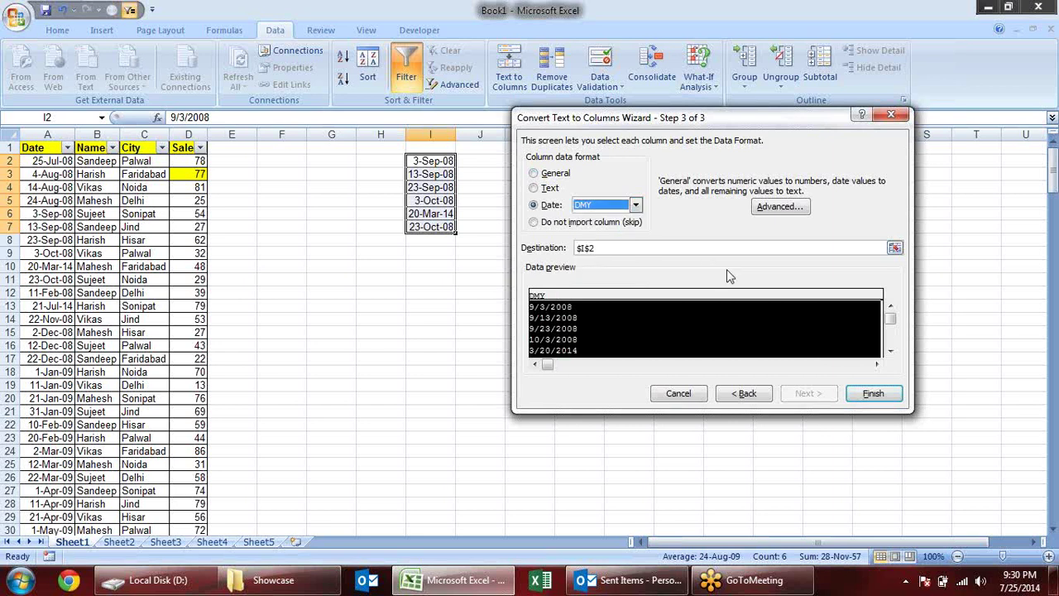
pyautogui.click(875, 394)
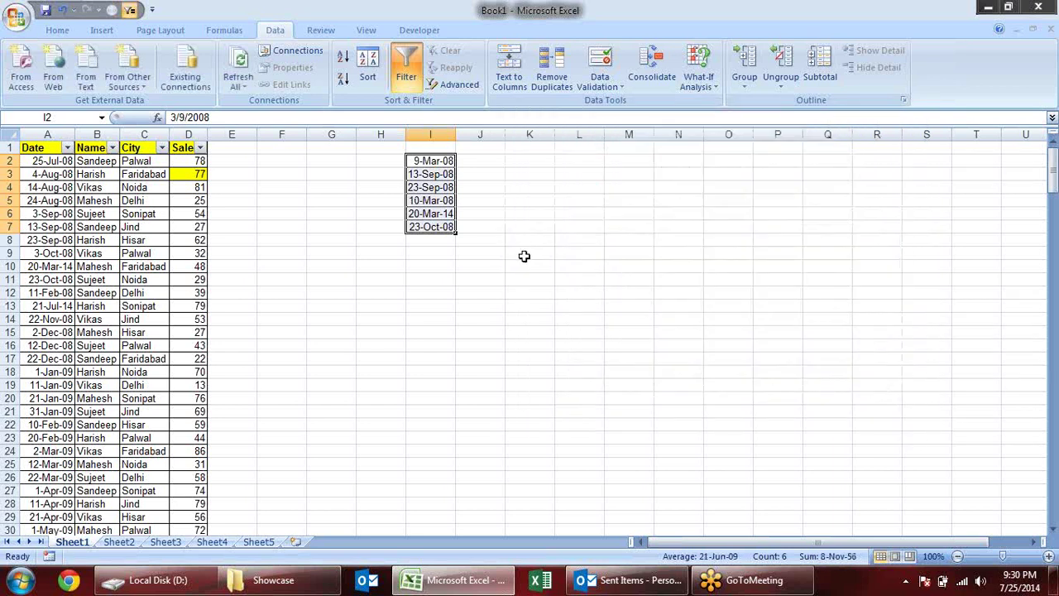
# - Check each converted date in I2:I7, such as 10-Mar-08, then select column I
pyautogui.click(432, 163)
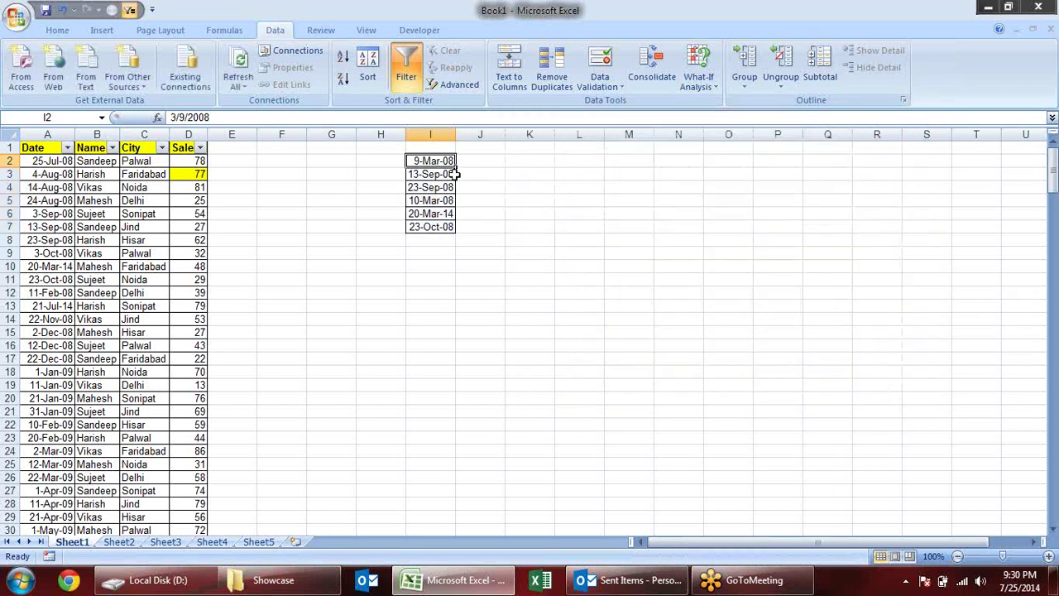
pyautogui.click(447, 175)
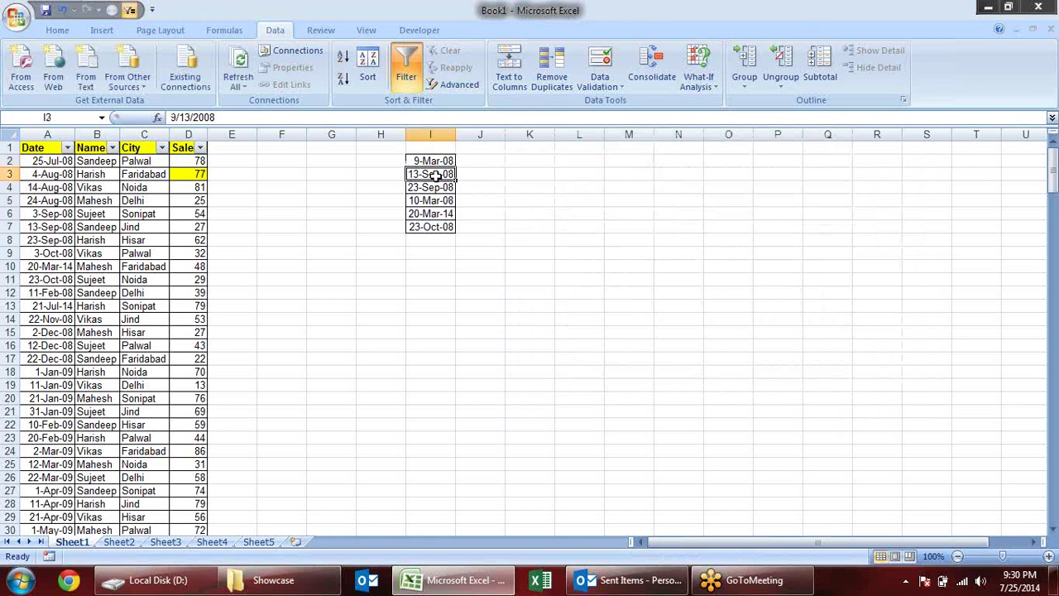
pyautogui.click(447, 186)
pyautogui.click(449, 201)
pyautogui.click(449, 212)
pyautogui.click(448, 225)
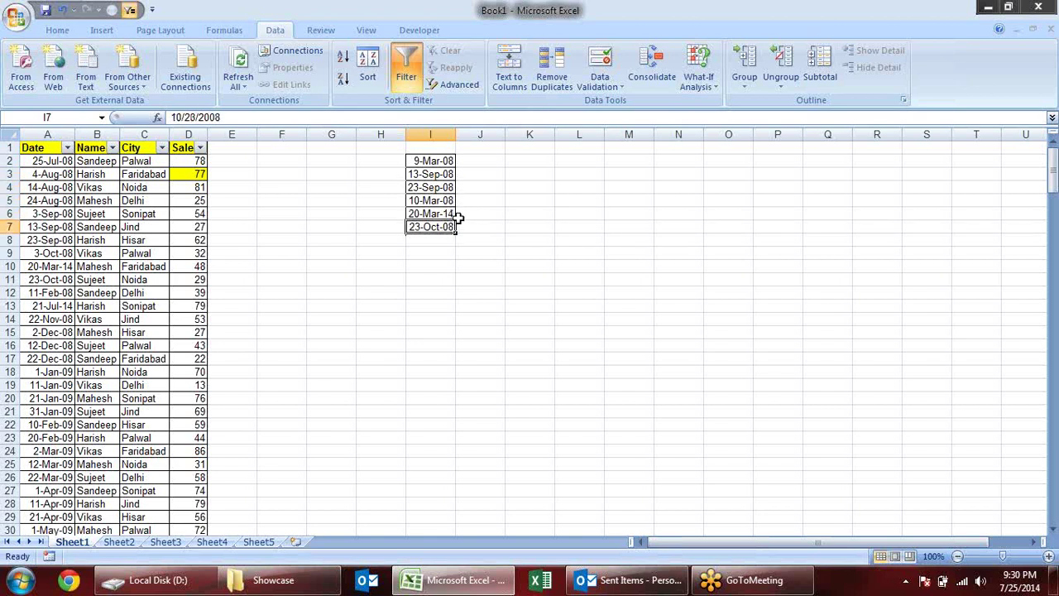
pyautogui.click(448, 135)
pyautogui.rightClick(447, 135)
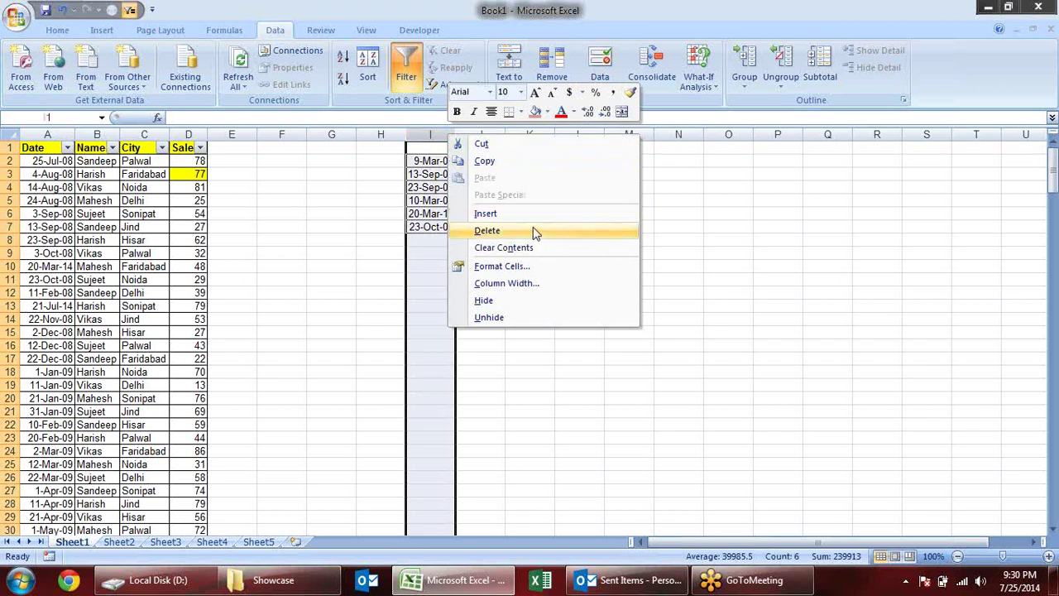
# - Enter 20.3.14 in cell I2
pyautogui.press('Escape')
pyautogui.click(447, 160)
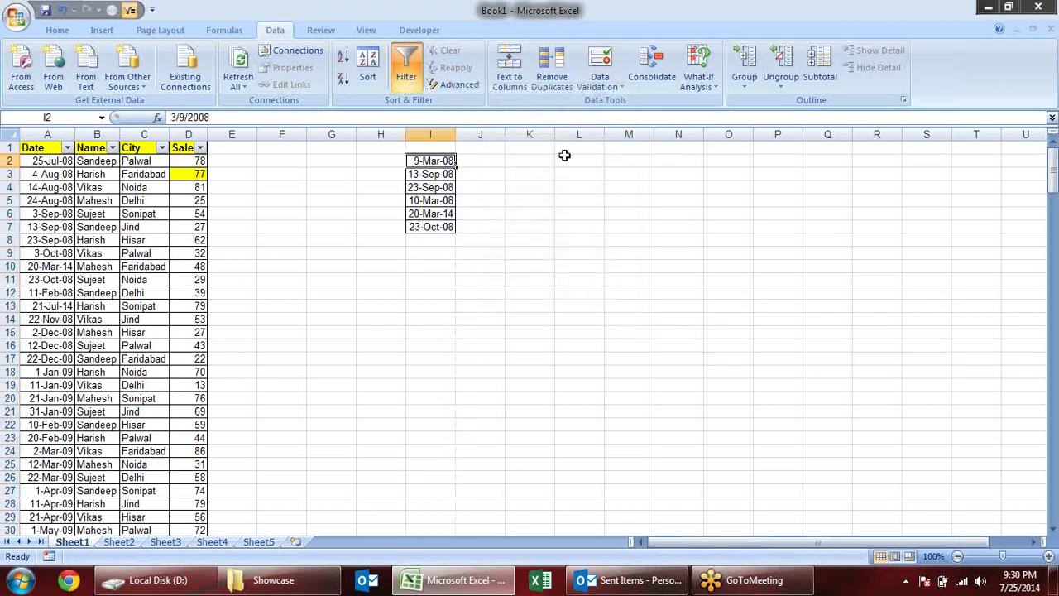
pyautogui.write('20.3')
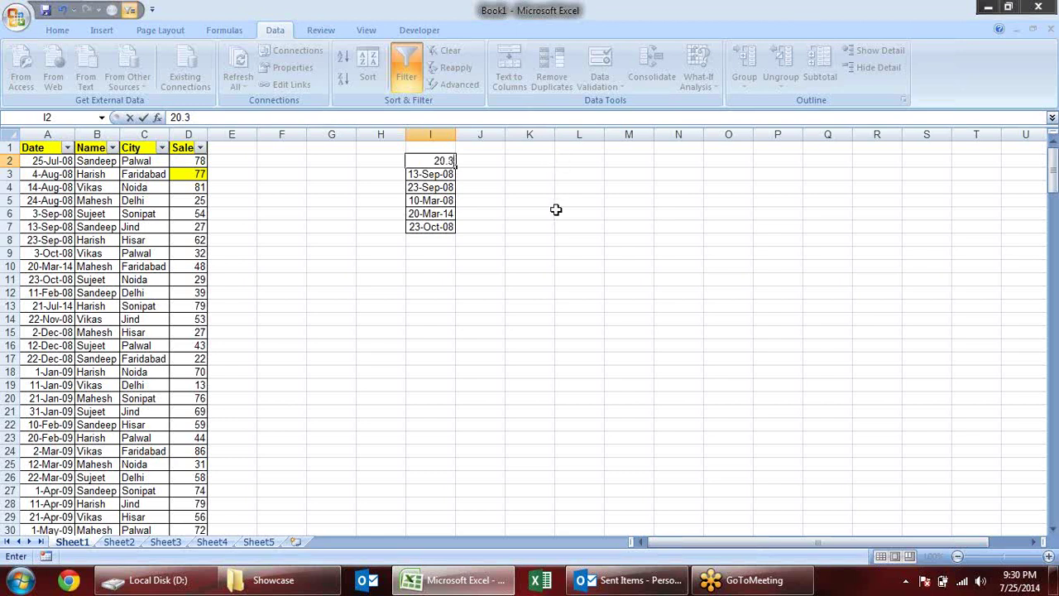
pyautogui.write('.14')
pyautogui.press('Return')
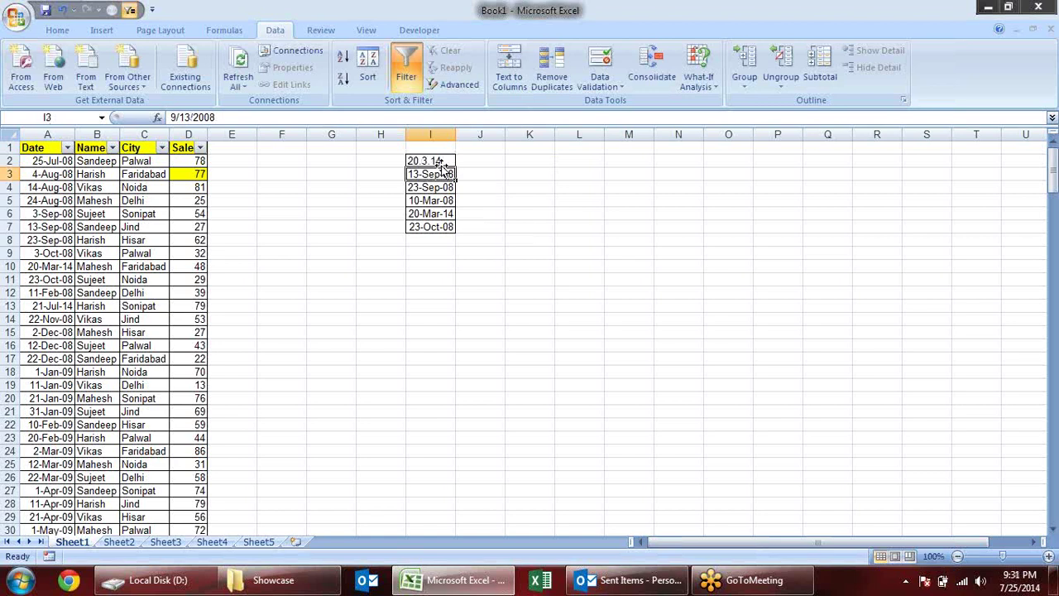
pyautogui.click(441, 160)
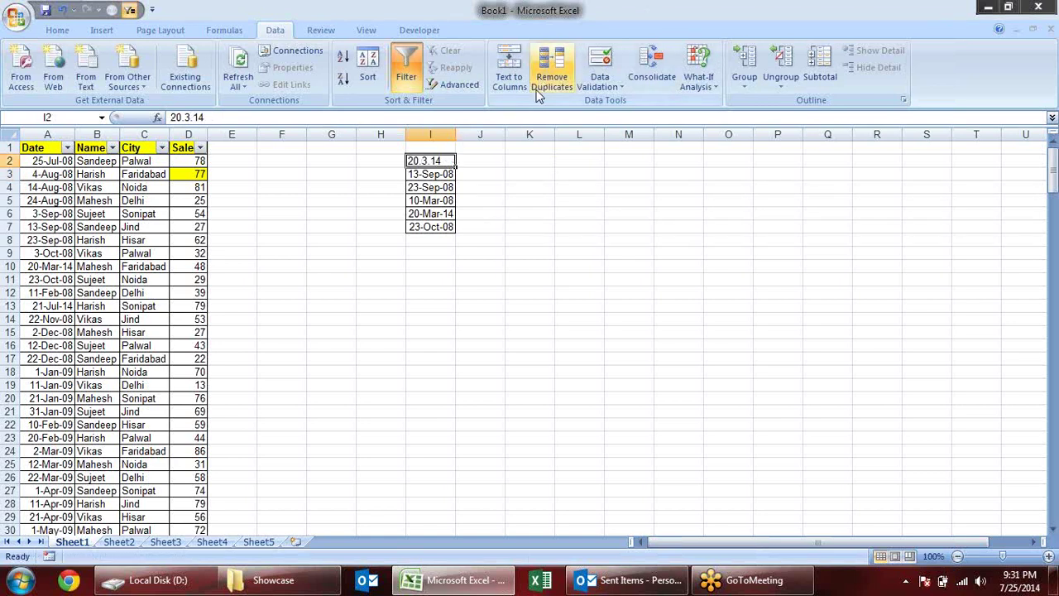
# - Convert I2 to the date 20-Mar-14 with Text to Columns using DMY order
pyautogui.click(513, 73)
pyautogui.click(809, 393)
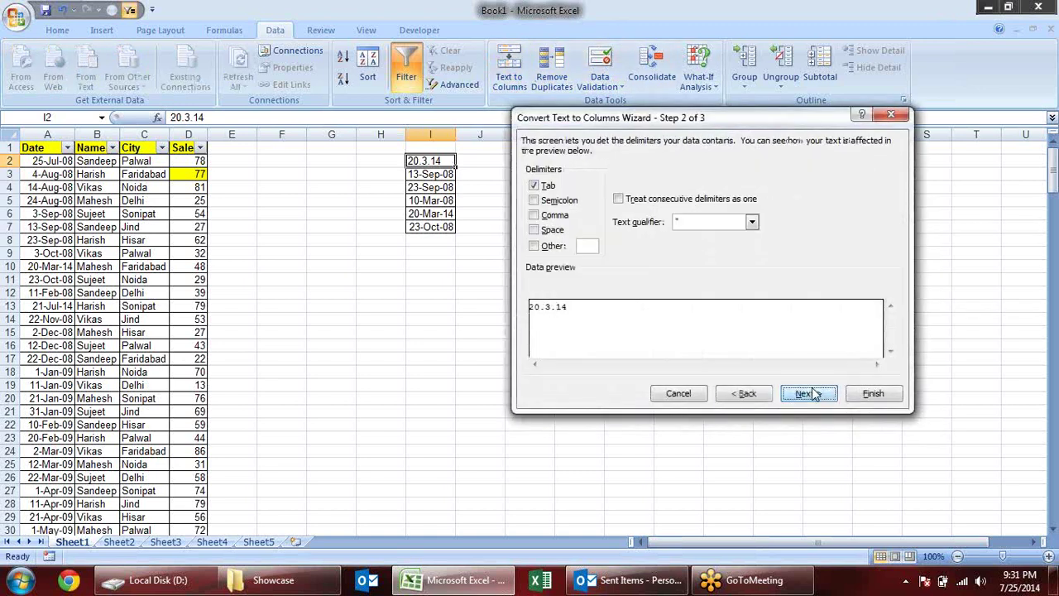
pyautogui.click(809, 395)
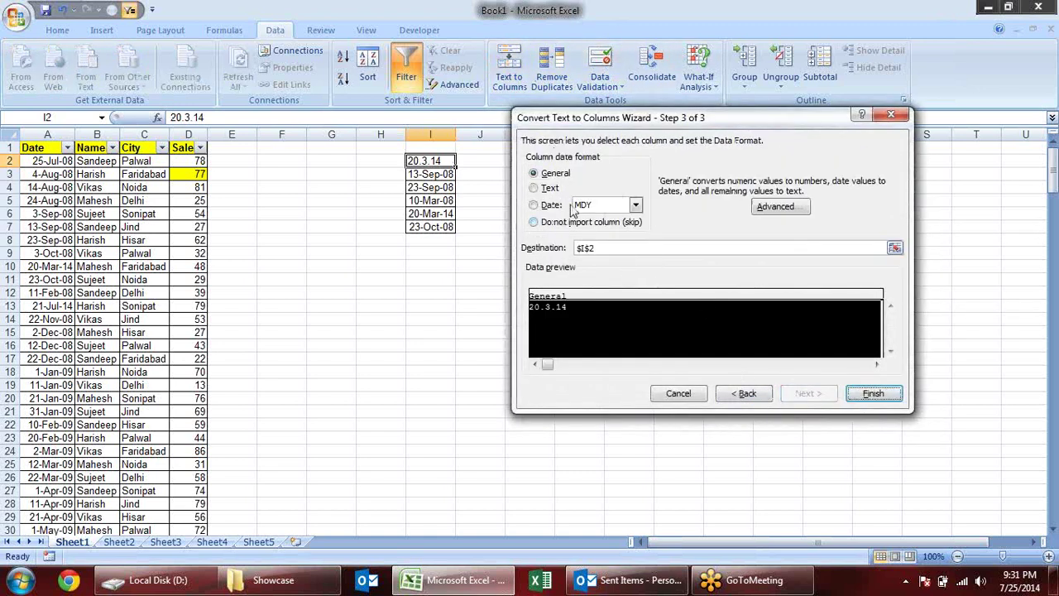
pyautogui.click(634, 205)
pyautogui.click(601, 224)
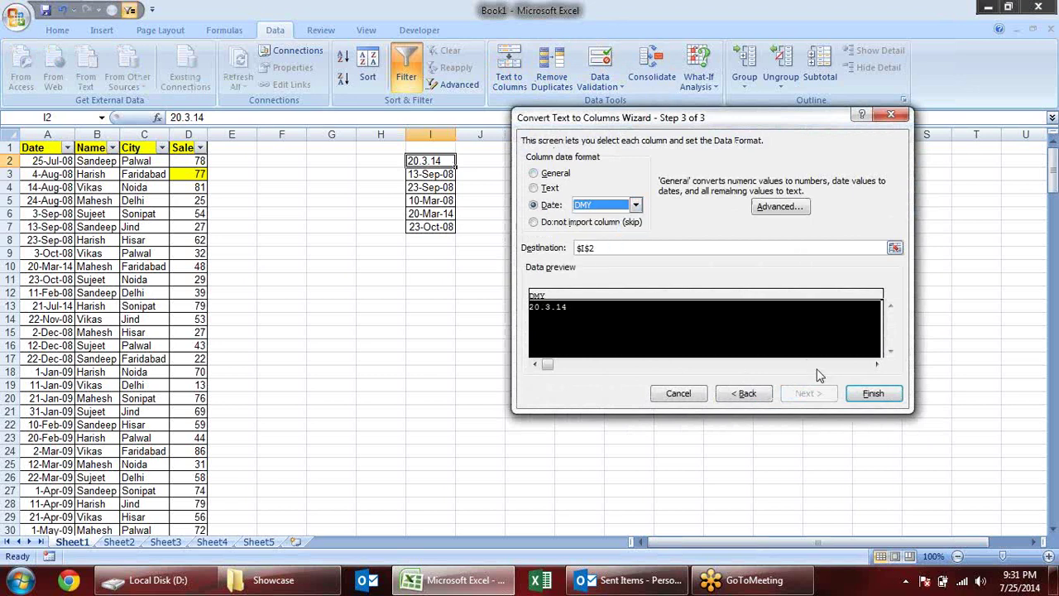
pyautogui.click(871, 395)
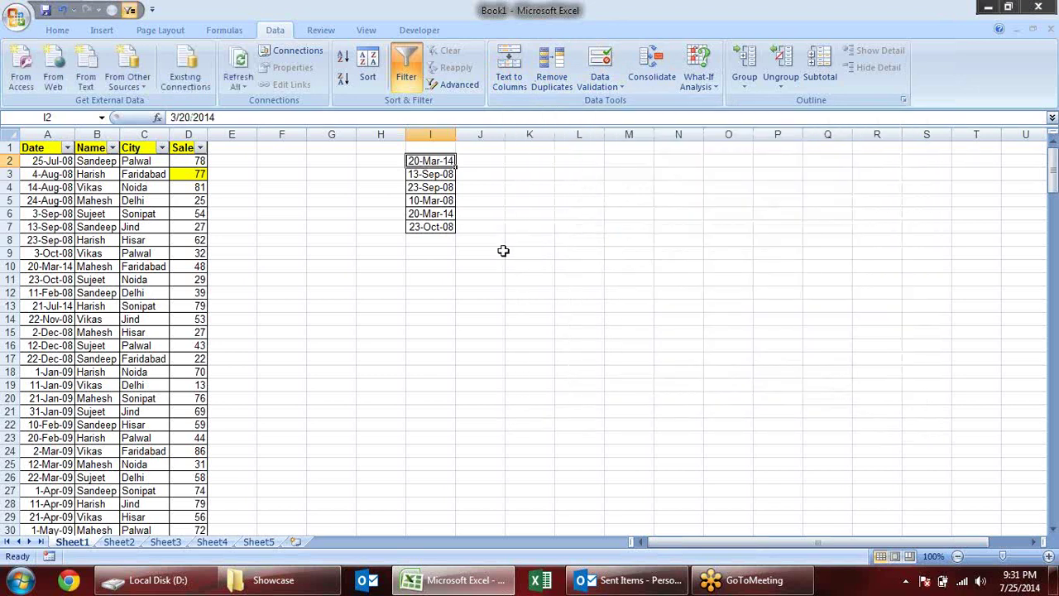
pyautogui.click(525, 278)
pyautogui.rightClick(437, 134)
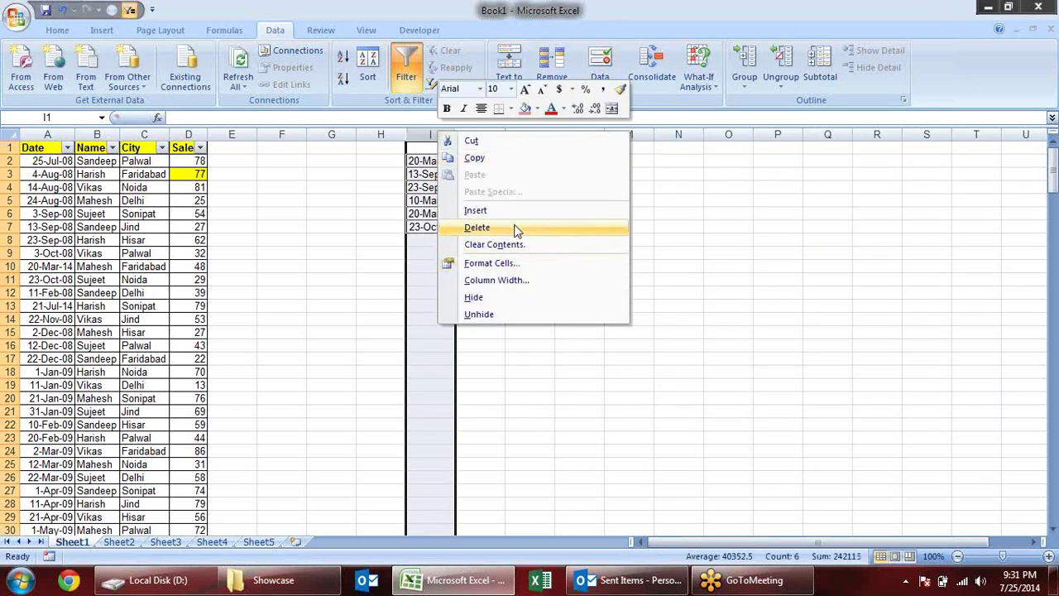
# - Delete helper column I and apply a Date Equals filter for 7/1/2014
pyautogui.click(488, 226)
pyautogui.click(348, 267)
pyautogui.click(67, 147)
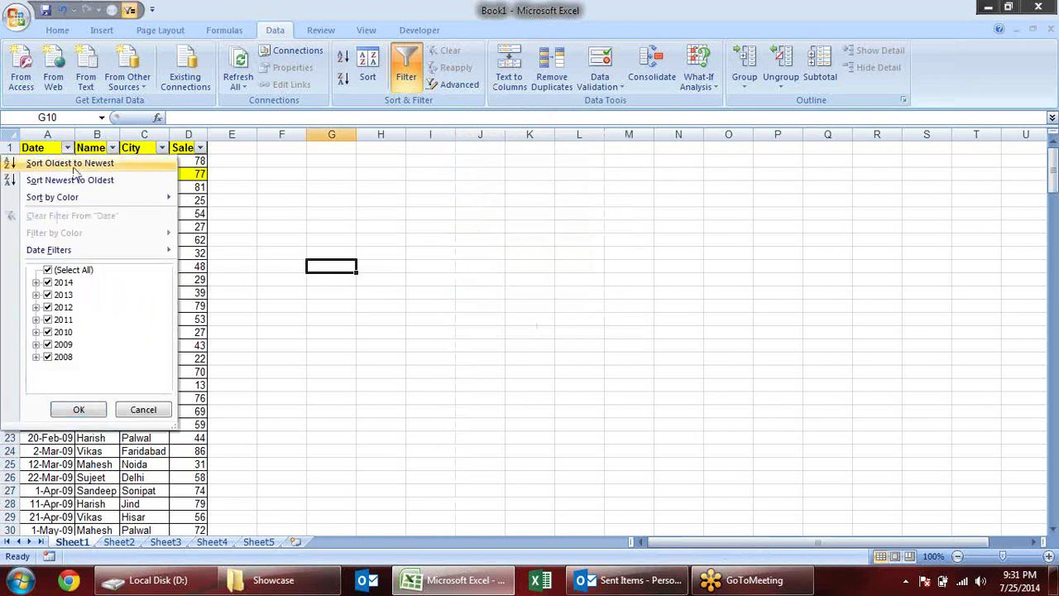
pyautogui.moveTo(44, 254)
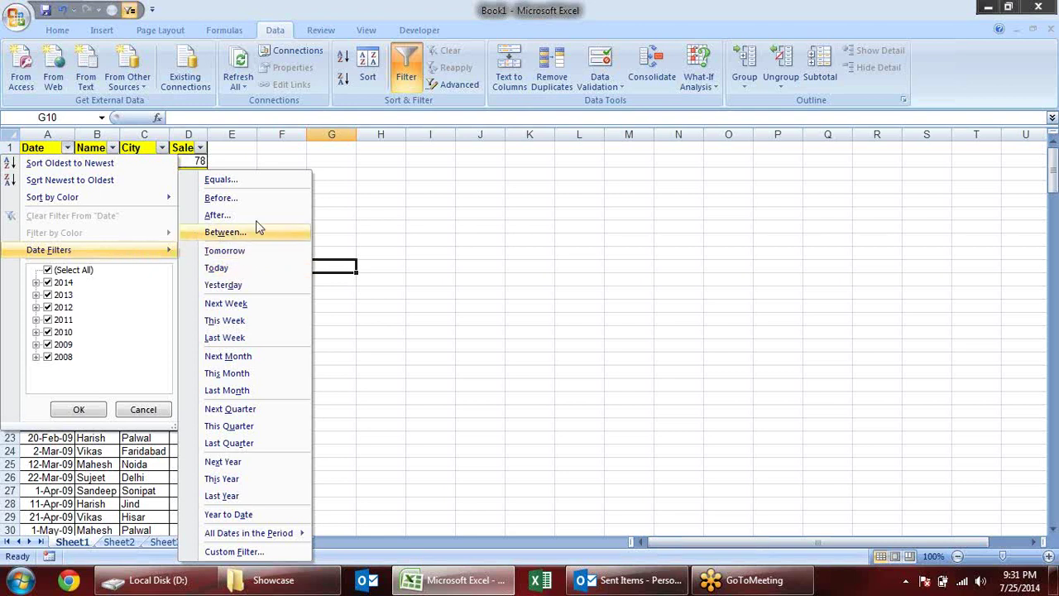
pyautogui.click(267, 178)
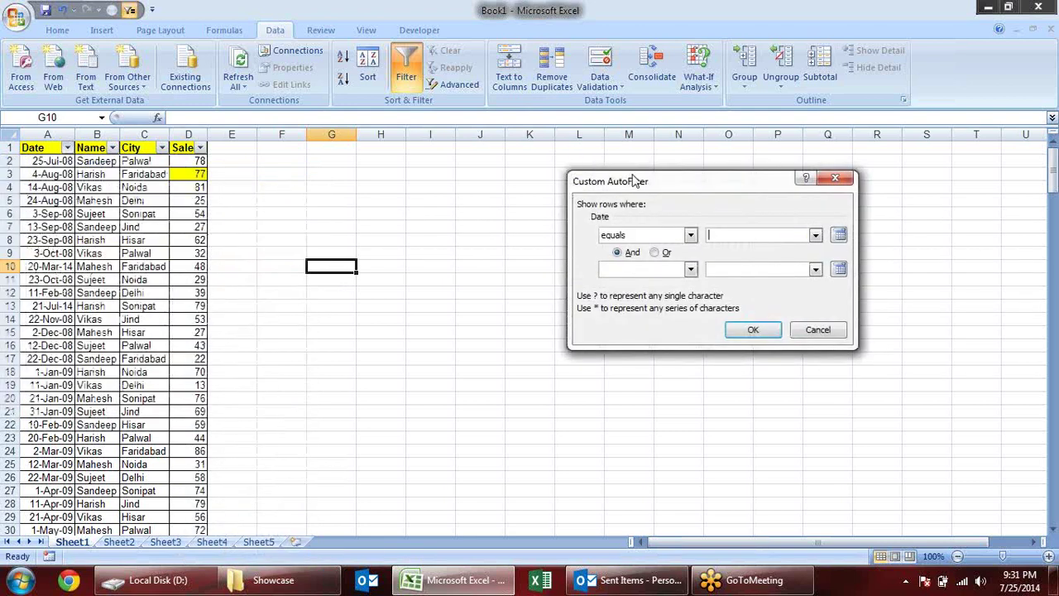
pyautogui.moveTo(633, 180); pyautogui.dragTo(402, 141)
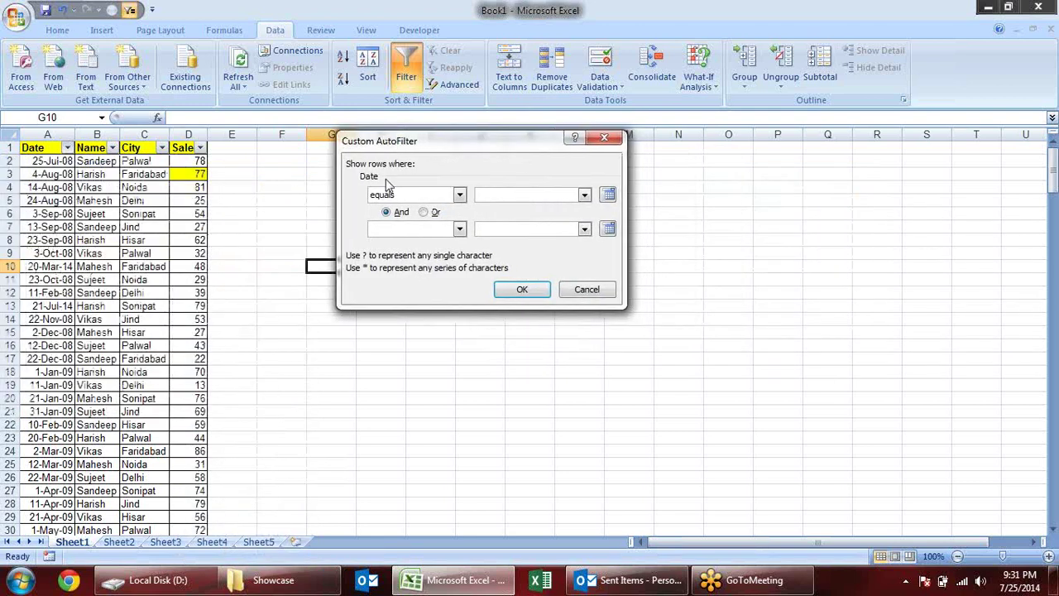
pyautogui.click(608, 195)
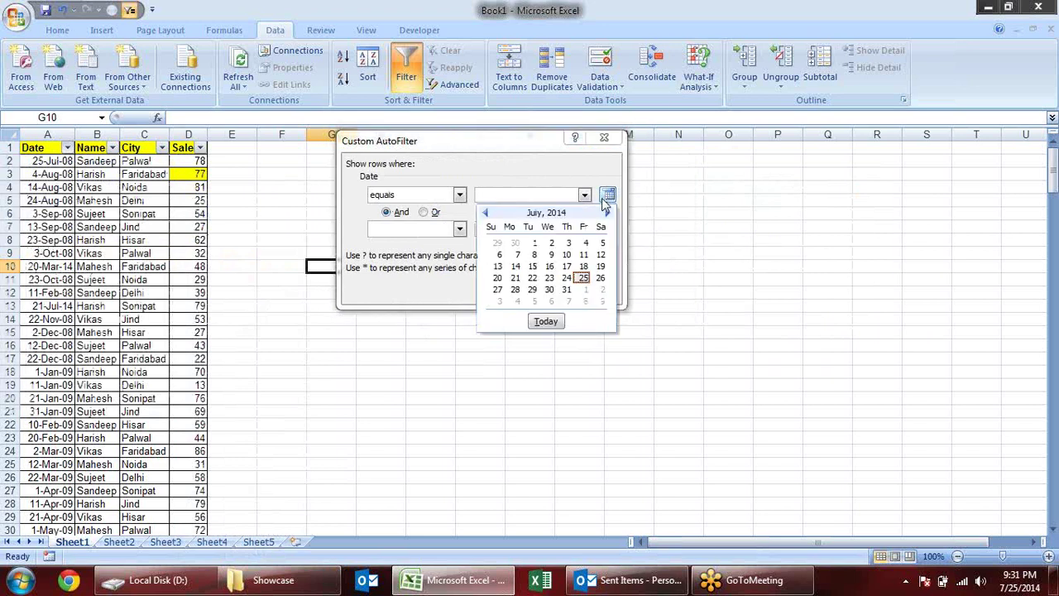
pyautogui.click(536, 242)
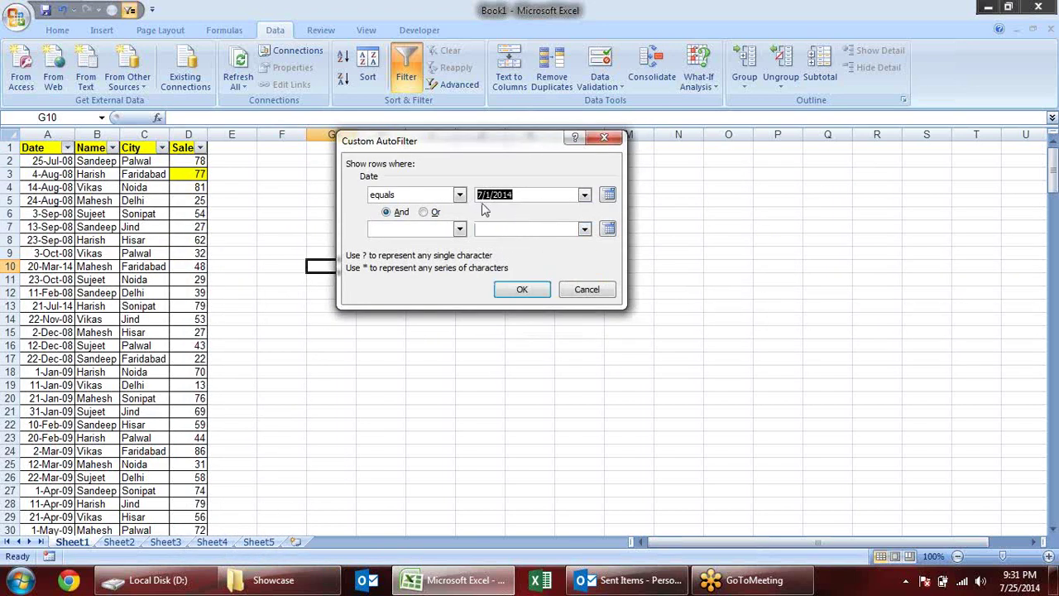
pyautogui.click(529, 288)
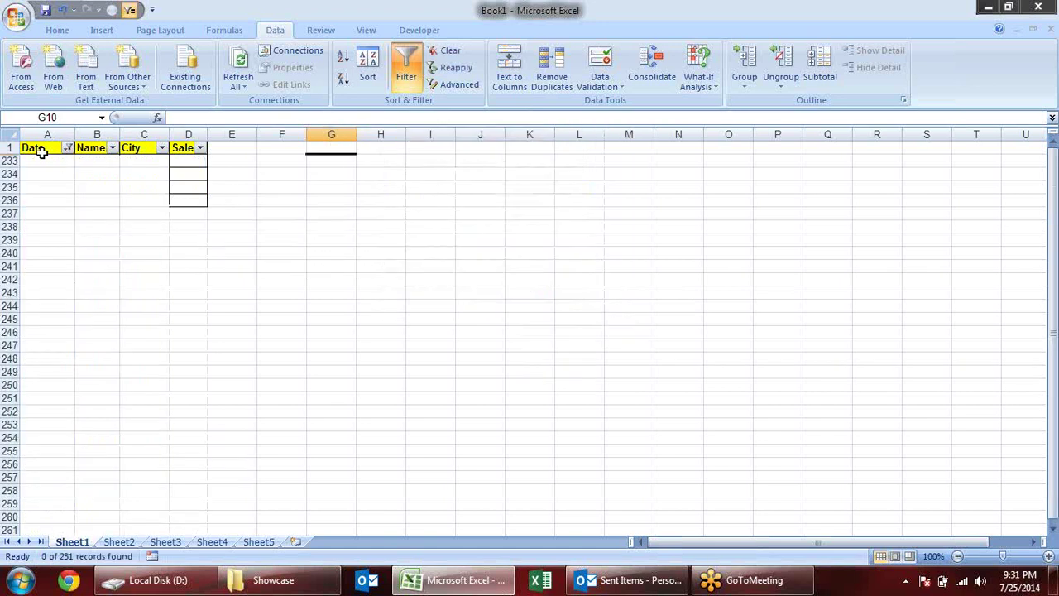
# - Change the Date Equals filter to 22-Nov-08 so only that sale shows
pyautogui.click(67, 148)
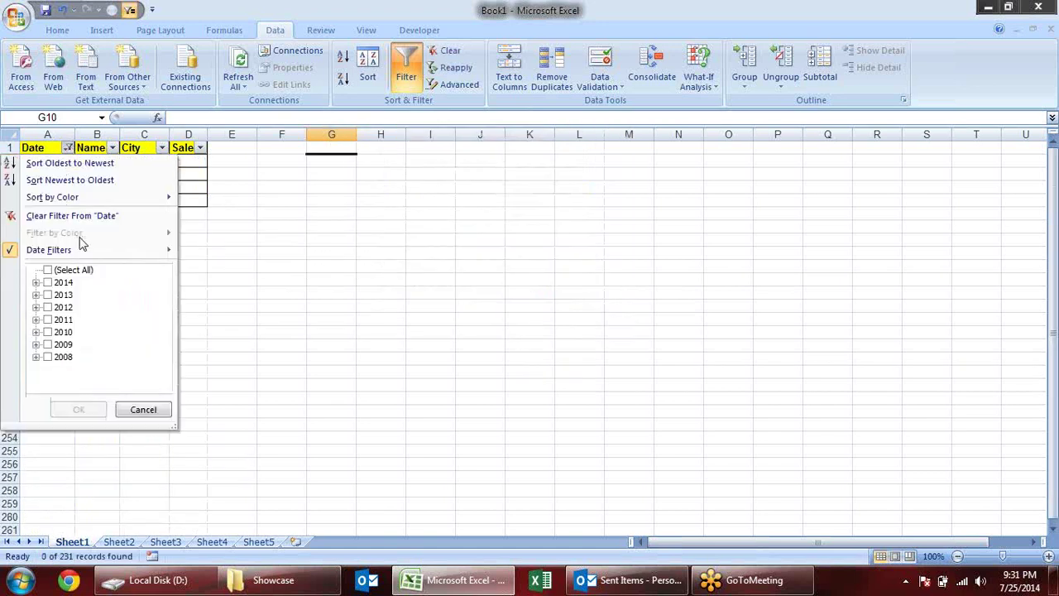
pyautogui.moveTo(165, 250)
pyautogui.click(256, 183)
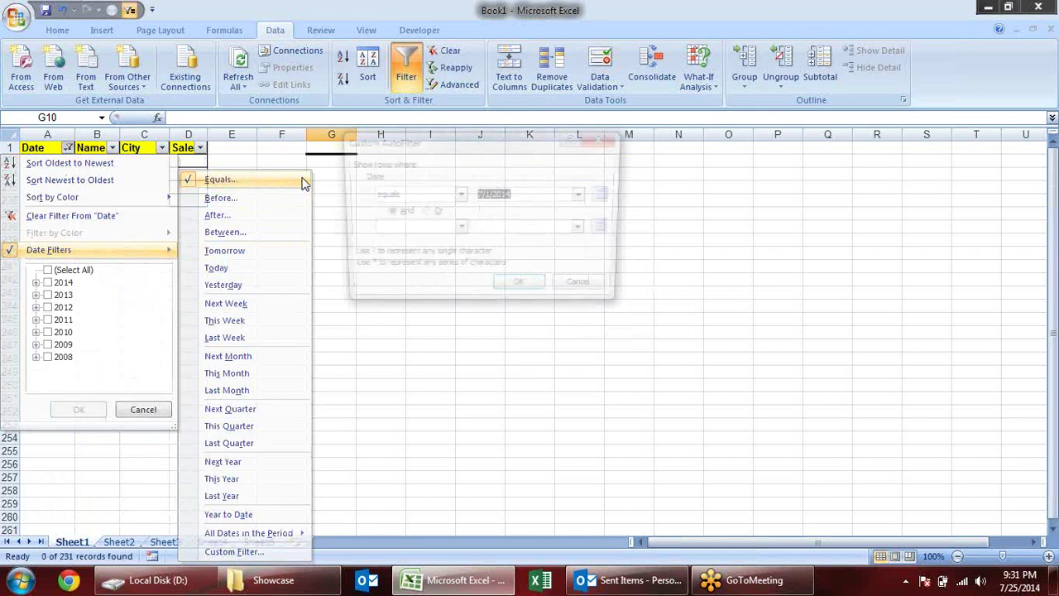
pyautogui.click(585, 199)
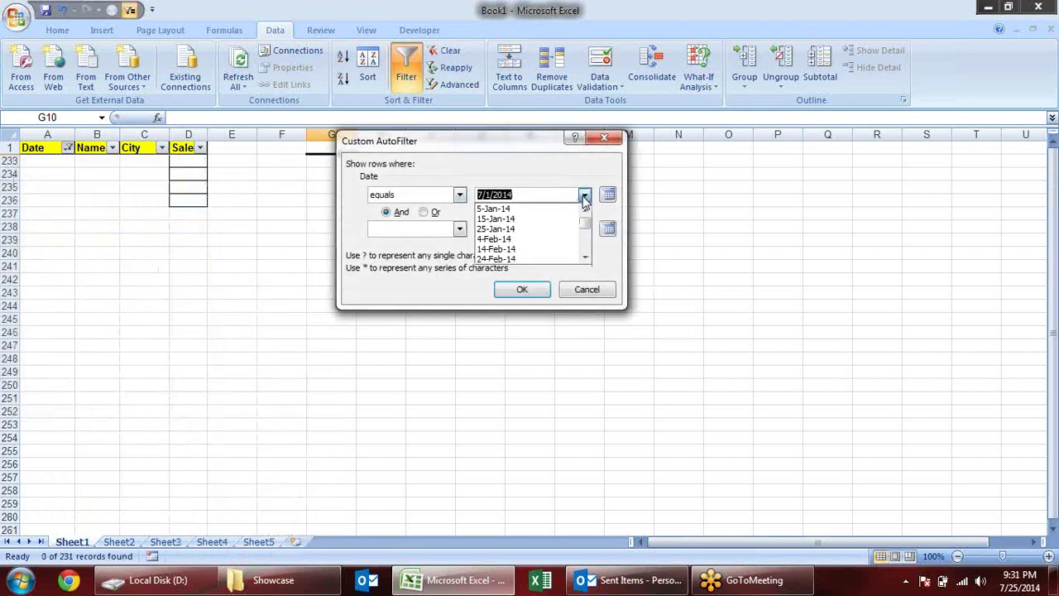
pyautogui.scroll(-3, 566, 241)
pyautogui.scroll(-3, 546, 238)
pyautogui.scroll(-3, 516, 237)
pyautogui.click(516, 230)
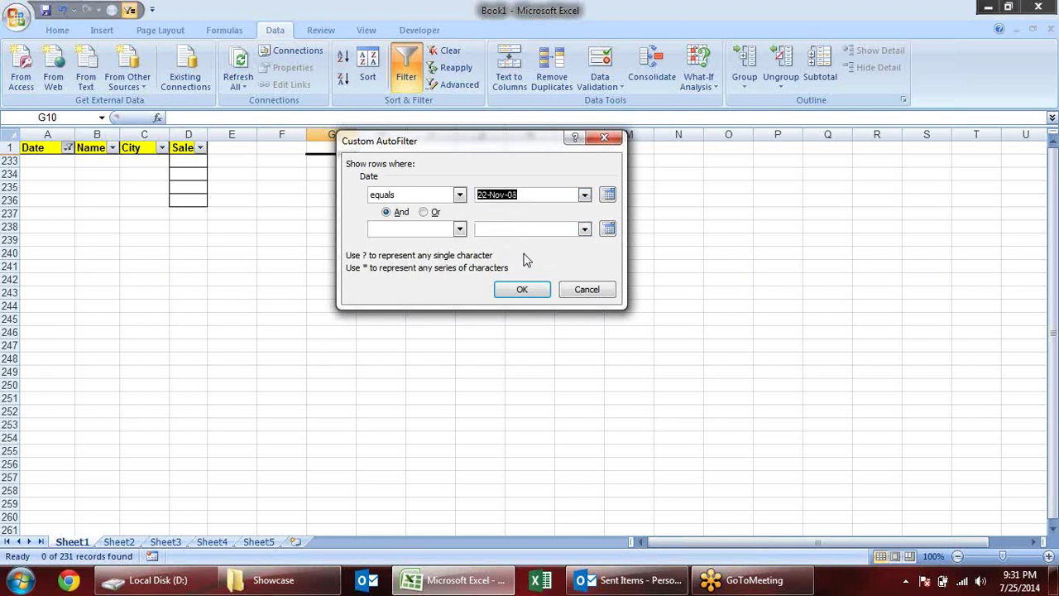
pyautogui.click(523, 290)
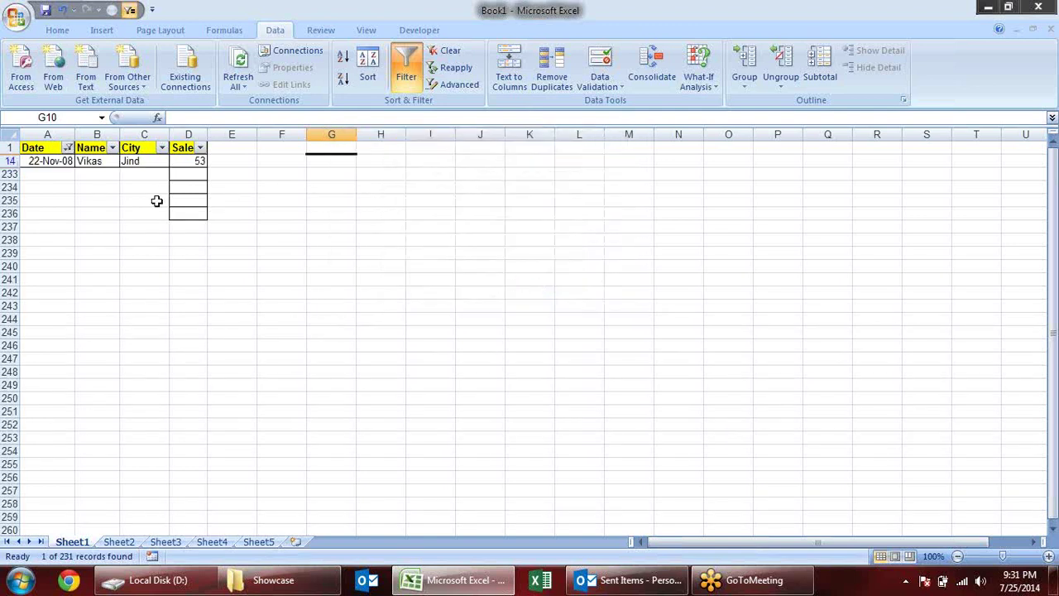
pyautogui.click(68, 148)
# - Clear the date filter, then filter the Date column to dates before 2-Dec-08
pyautogui.click(74, 270)
pyautogui.click(80, 409)
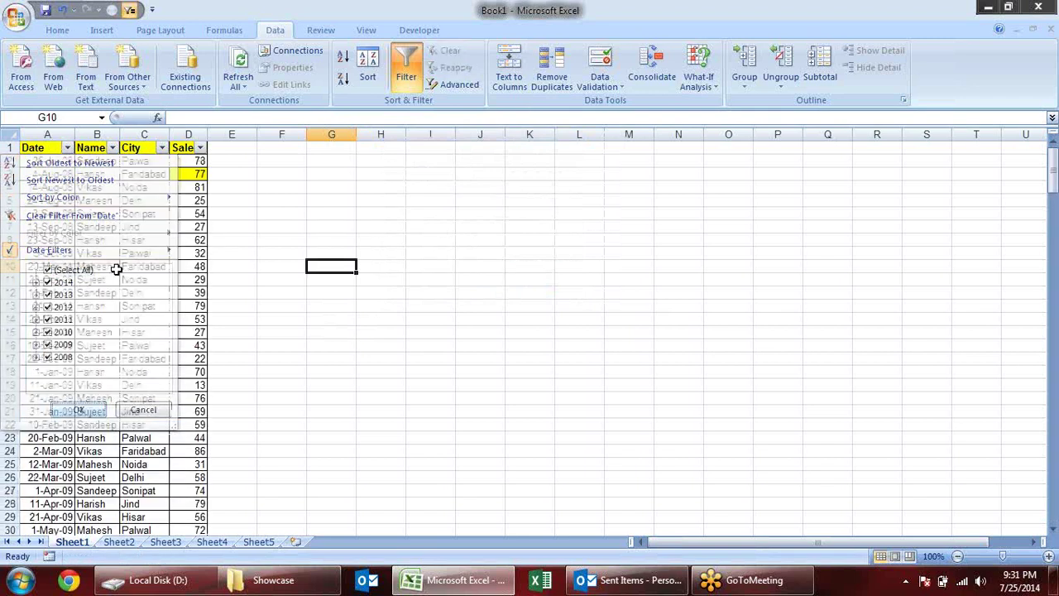
pyautogui.click(68, 148)
pyautogui.moveTo(124, 249)
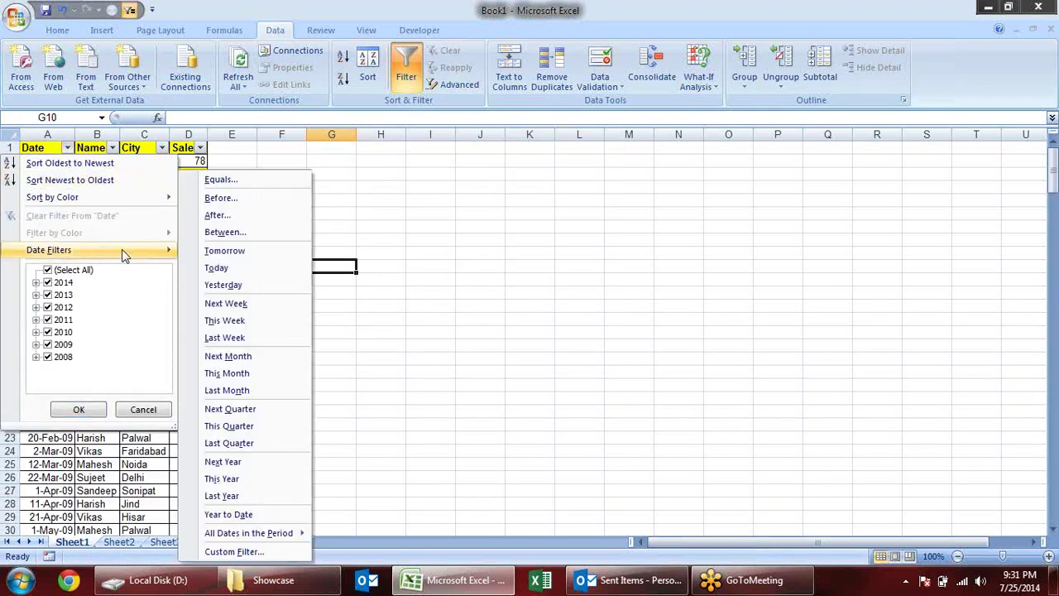
pyautogui.click(250, 198)
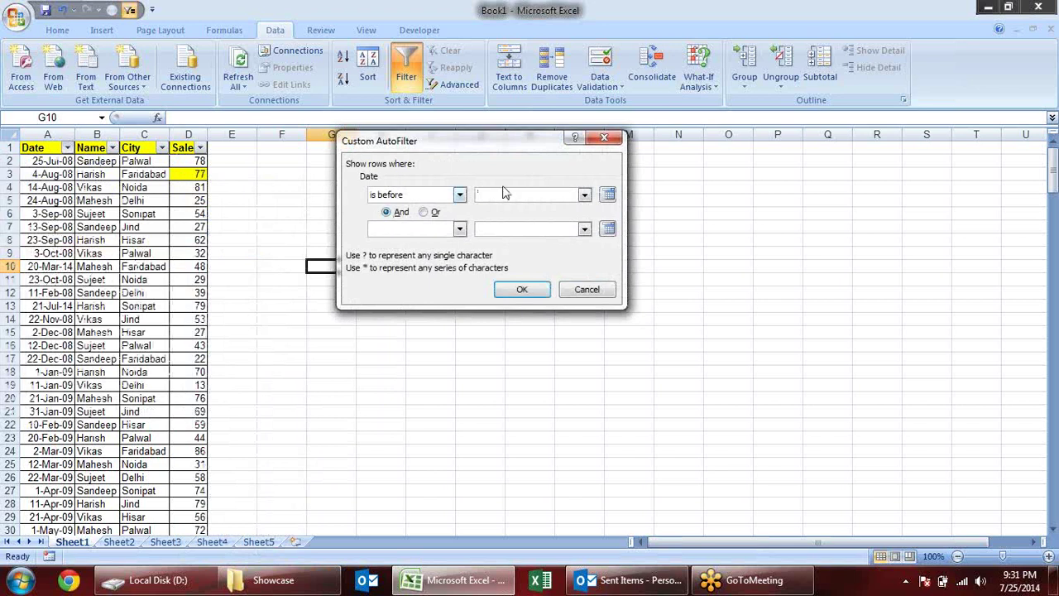
pyautogui.click(583, 198)
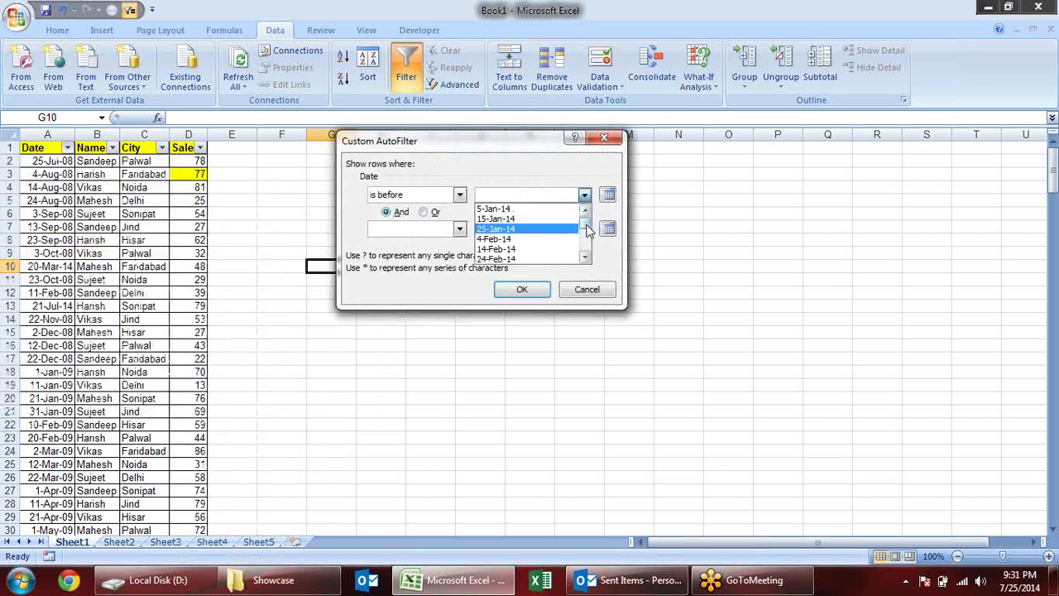
pyautogui.moveTo(584, 219); pyautogui.dragTo(586, 261)
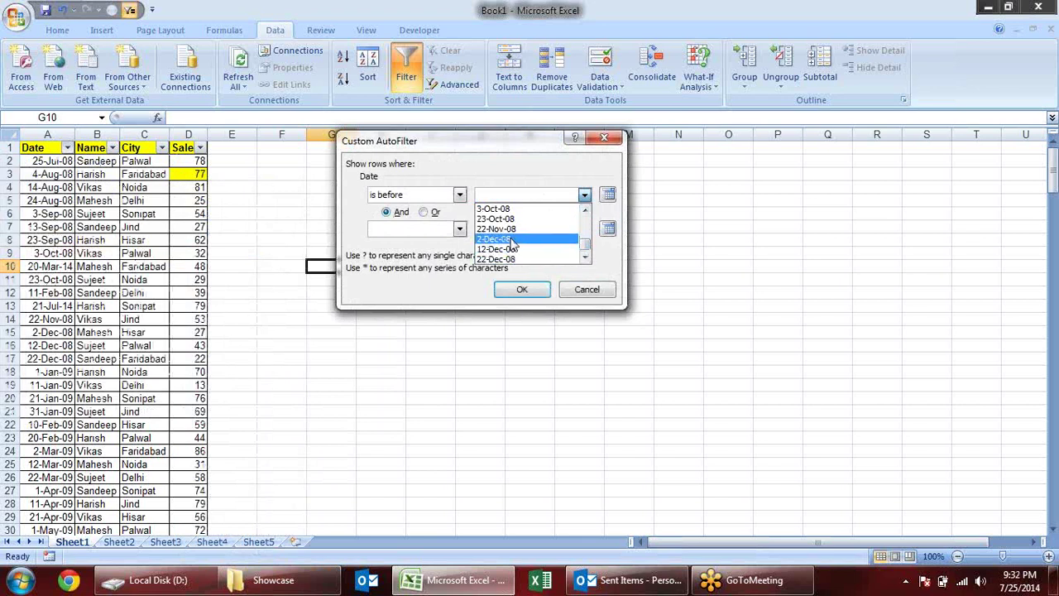
pyautogui.click(534, 238)
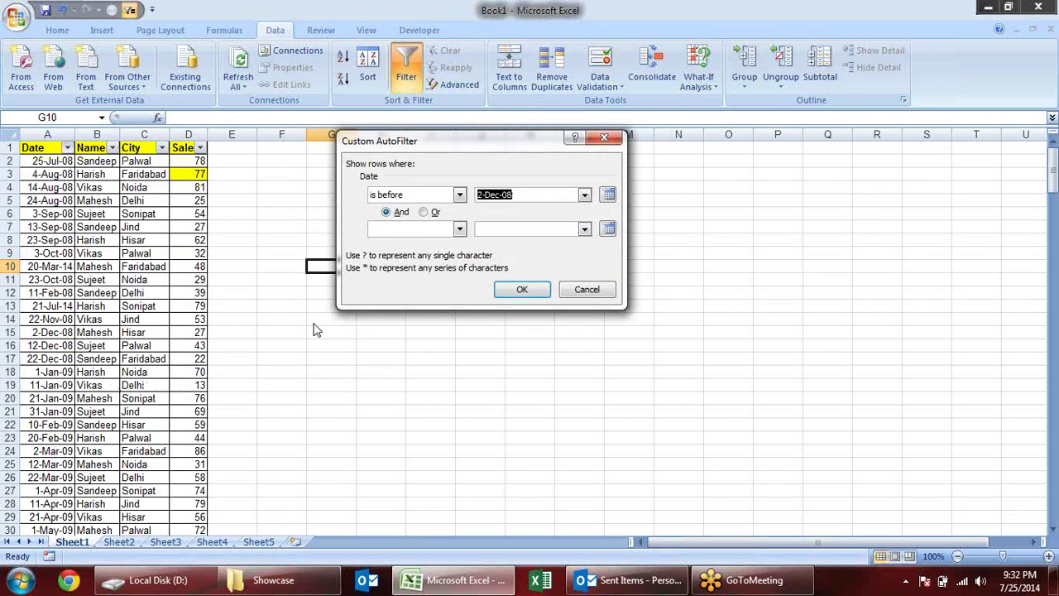
pyautogui.click(522, 292)
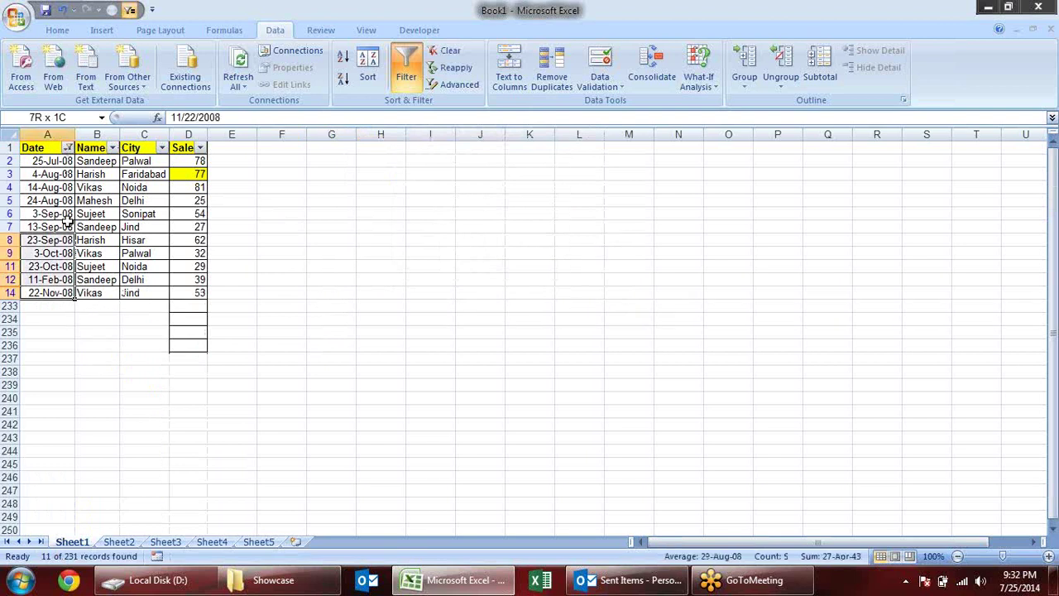
pyautogui.moveTo(50, 293); pyautogui.dragTo(49, 162)
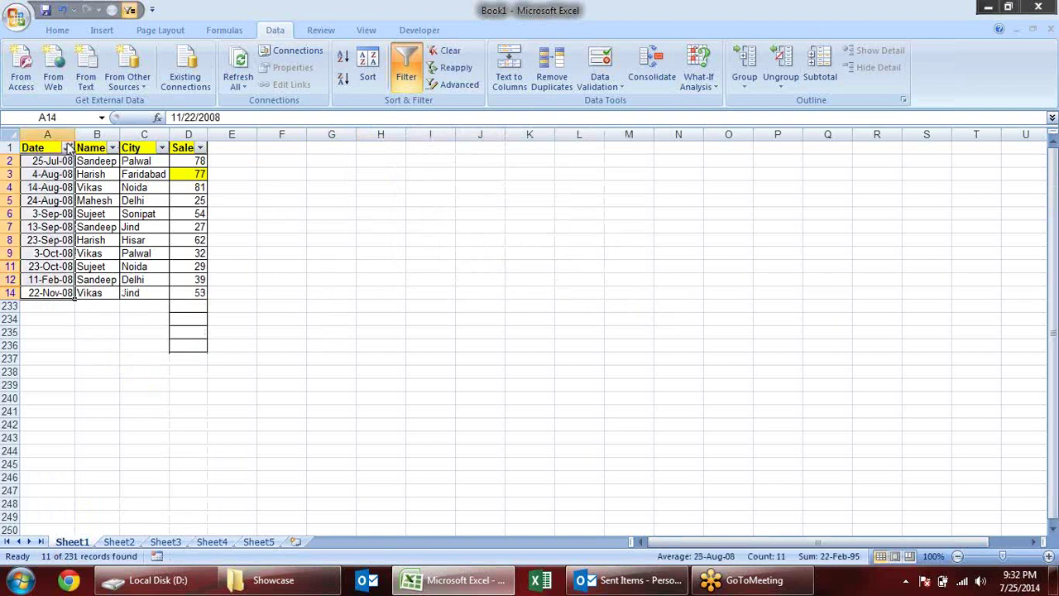
# - Refilter the Date column to show only dates after 14-Feb-14
pyautogui.click(69, 147)
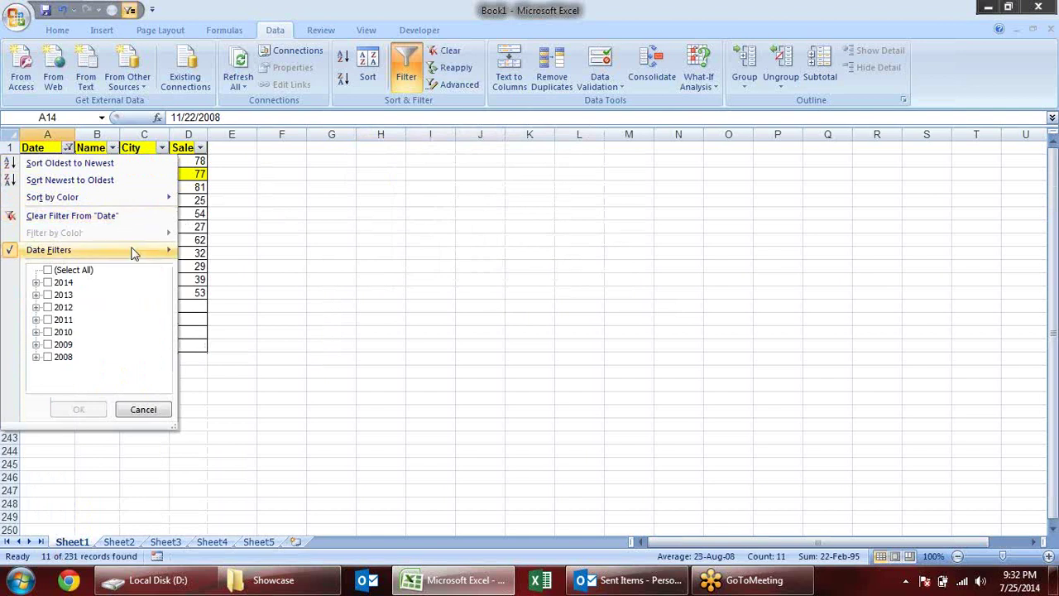
pyautogui.moveTo(134, 252)
pyautogui.click(265, 219)
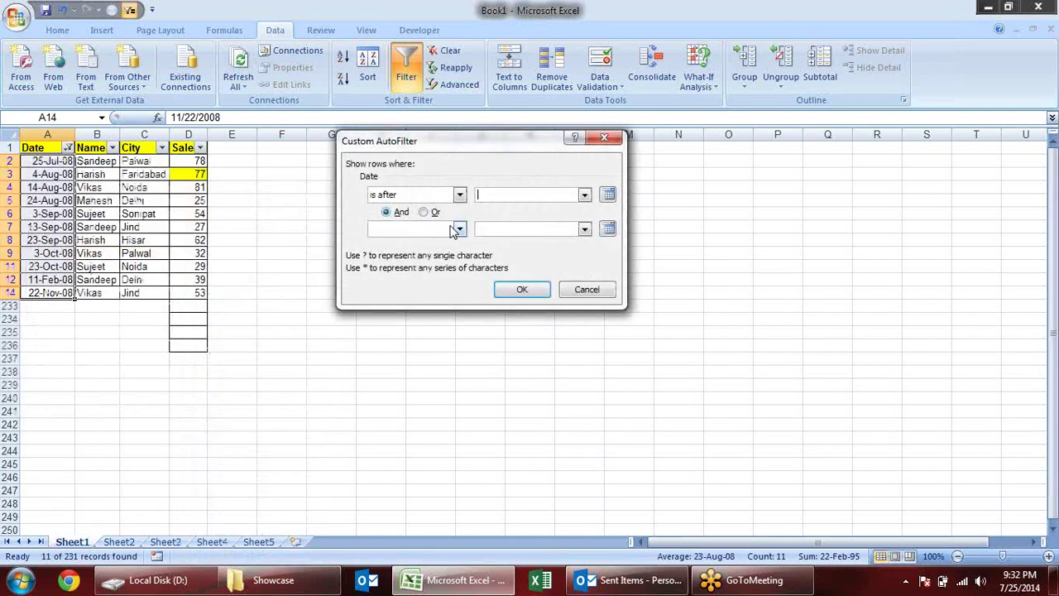
pyautogui.click(584, 195)
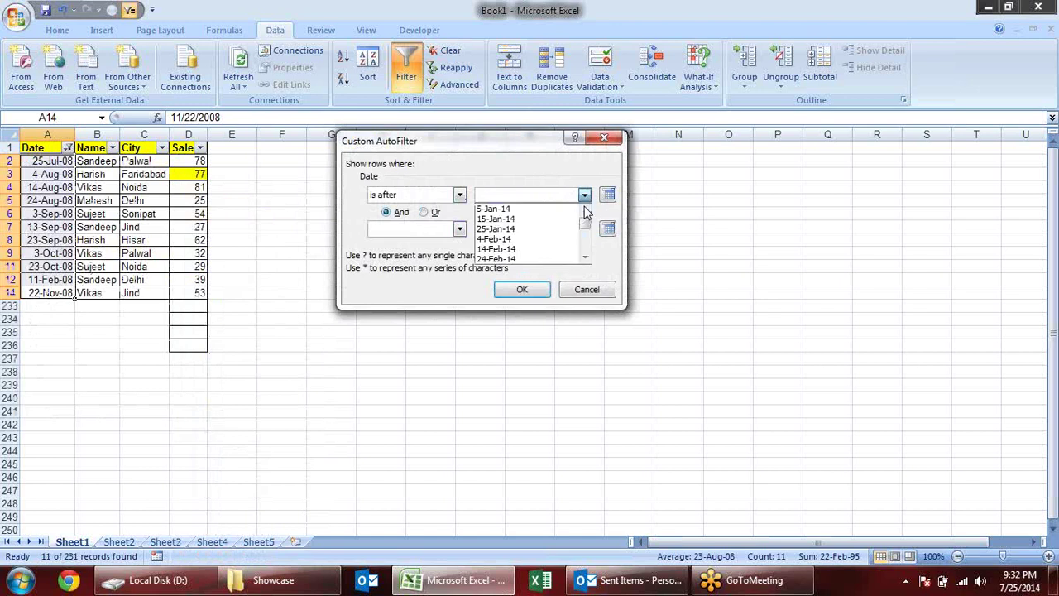
pyautogui.click(537, 251)
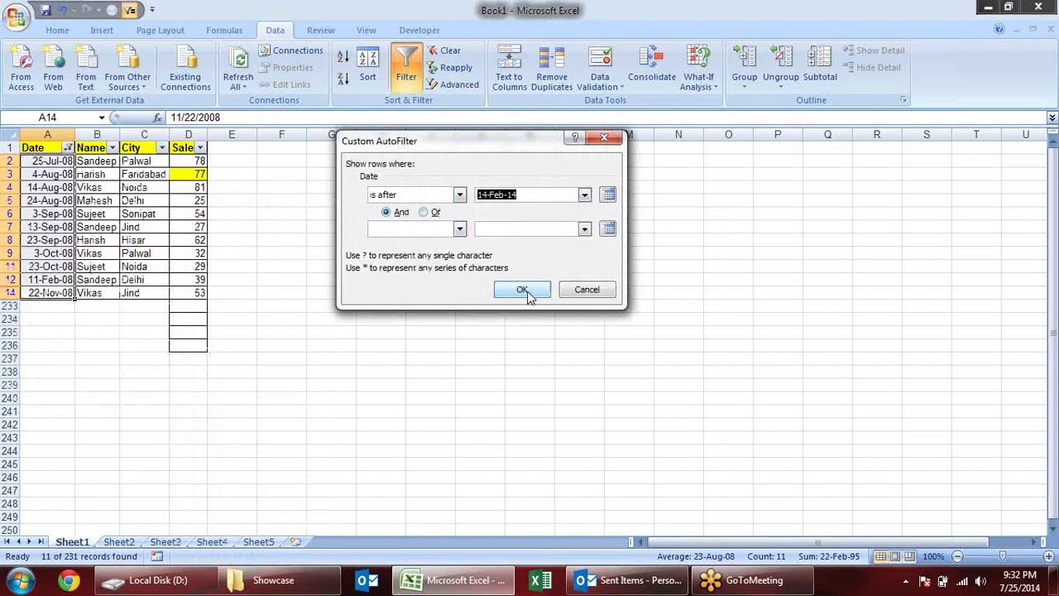
pyautogui.click(522, 289)
pyautogui.click(55, 200)
pyautogui.scroll(-2, 101, 246)
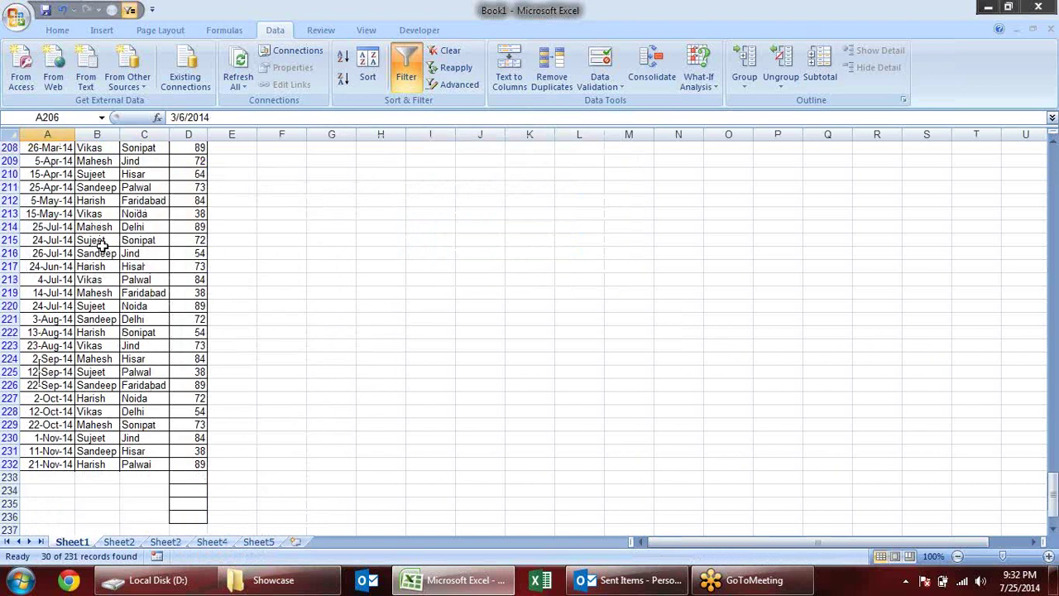
pyautogui.scroll(2, 156, 296)
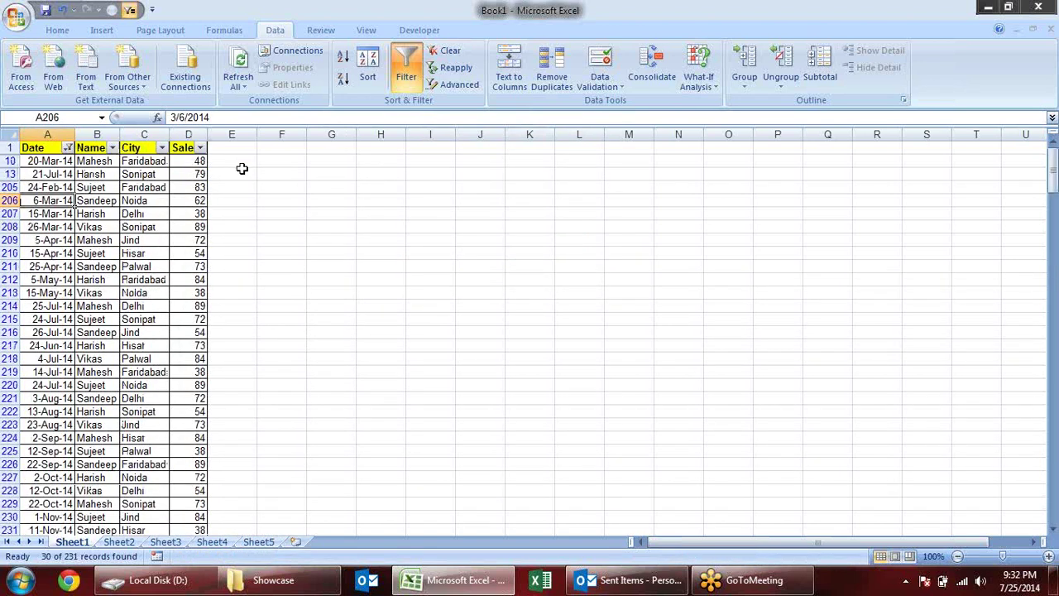
pyautogui.click(285, 189)
pyautogui.click(68, 148)
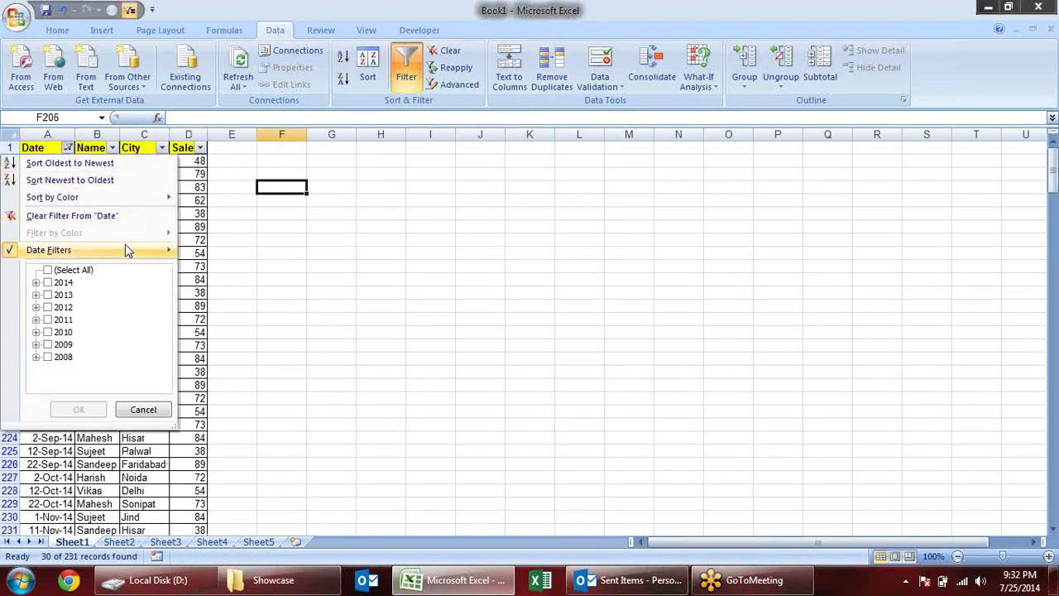
# - Set a Between date filter from 9-Aug-09 to 5-Jul-10
pyautogui.moveTo(128, 251)
pyautogui.click(223, 233)
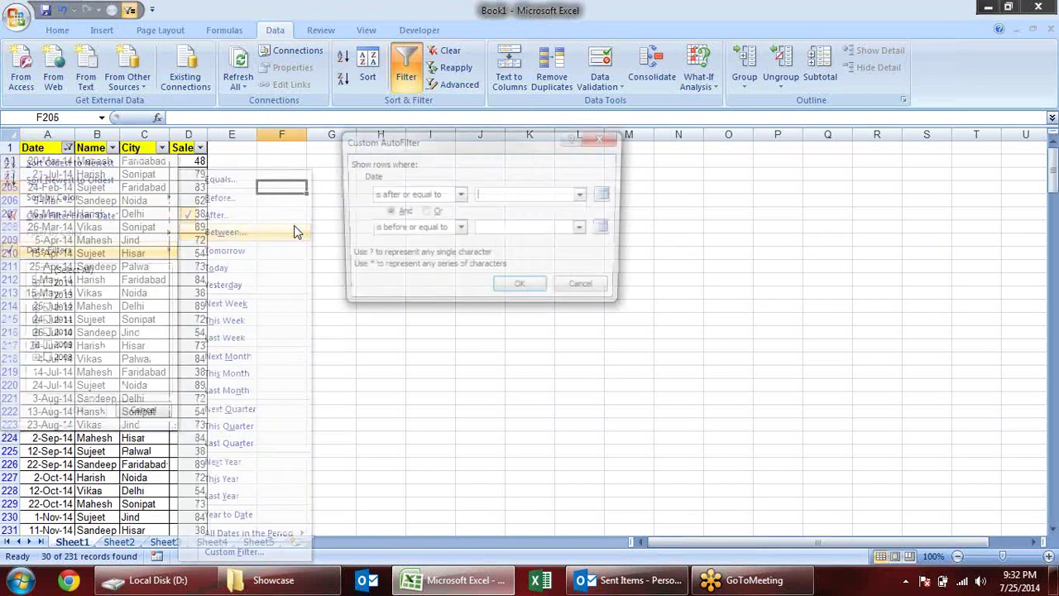
pyautogui.click(584, 196)
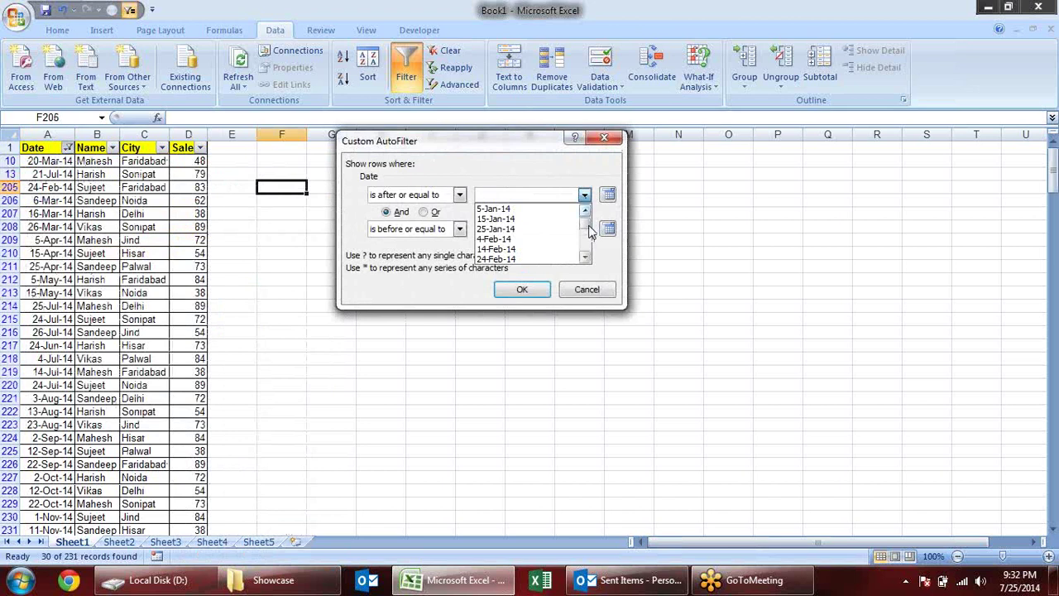
pyautogui.moveTo(590, 229); pyautogui.dragTo(586, 212)
pyautogui.click(530, 230)
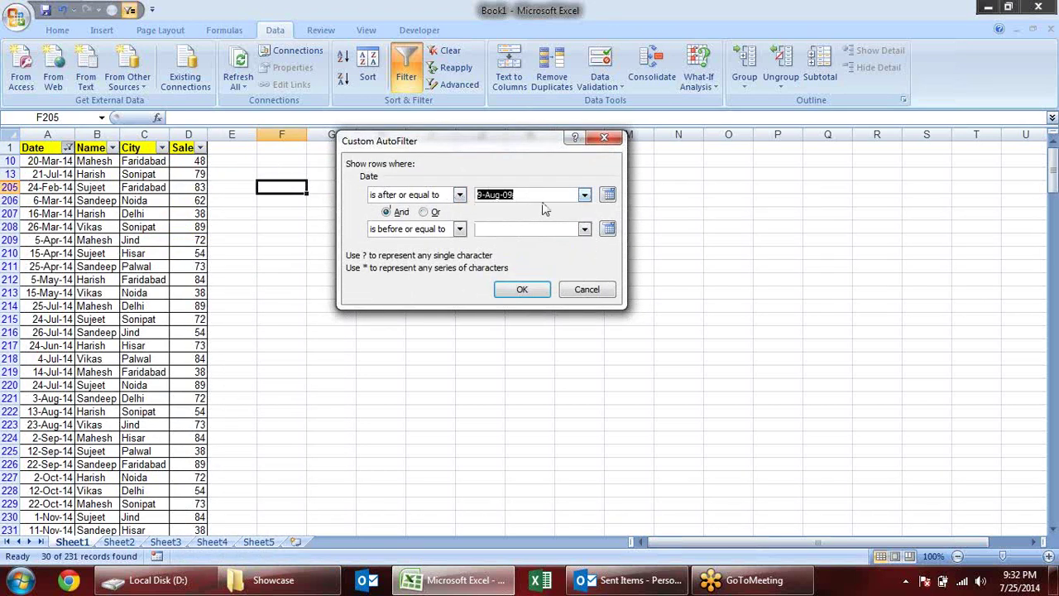
pyautogui.click(584, 230)
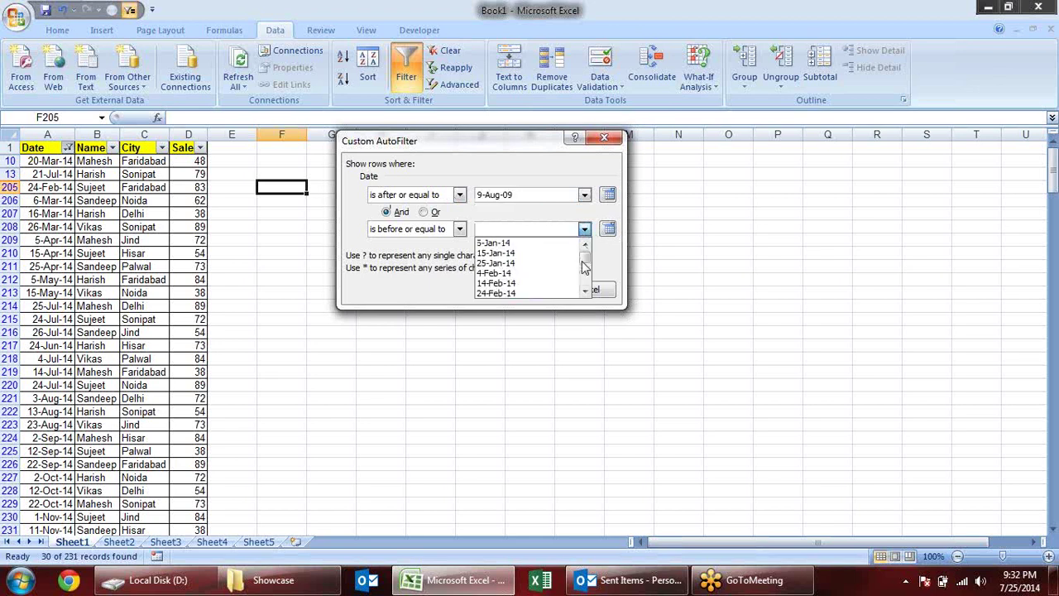
pyautogui.moveTo(584, 256); pyautogui.dragTo(586, 273)
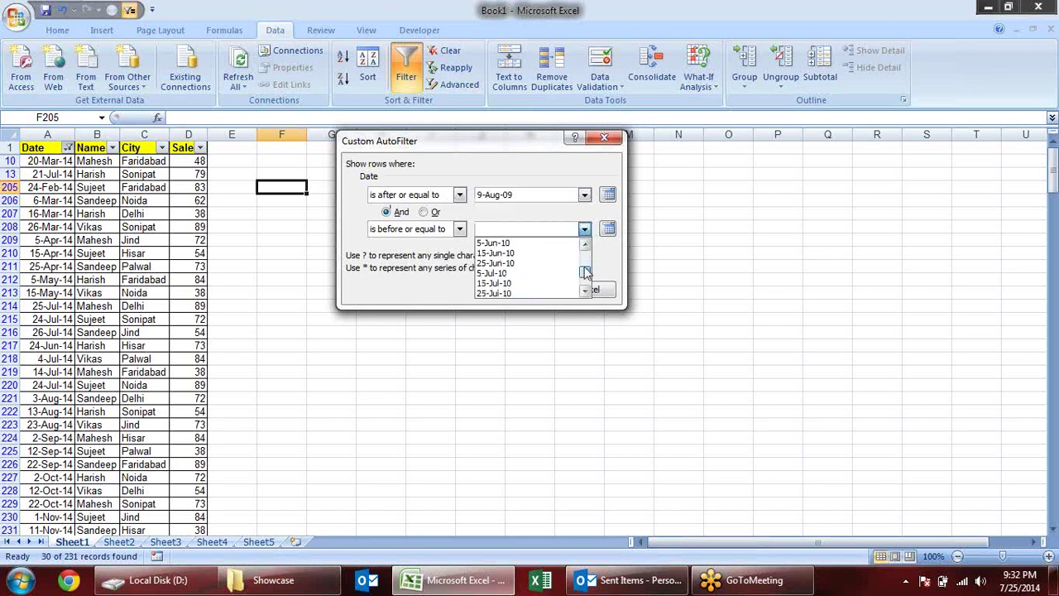
pyautogui.click(511, 274)
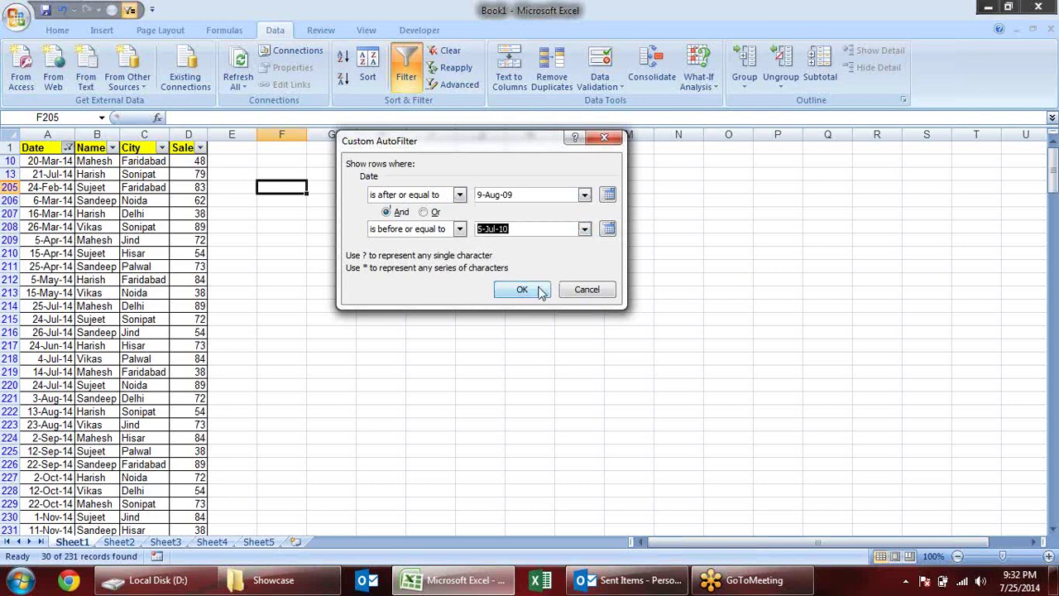
pyautogui.click(539, 289)
# - Scroll through the filtered rows, then reselect every year in the Date filter
pyautogui.scroll(-3, 202, 334)
pyautogui.scroll(-1, 203, 335)
pyautogui.scroll(2, 166, 396)
pyautogui.scroll(2, 155, 402)
pyautogui.scroll(-1, 156, 402)
pyautogui.scroll(-3, 166, 385)
pyautogui.scroll(4, 168, 384)
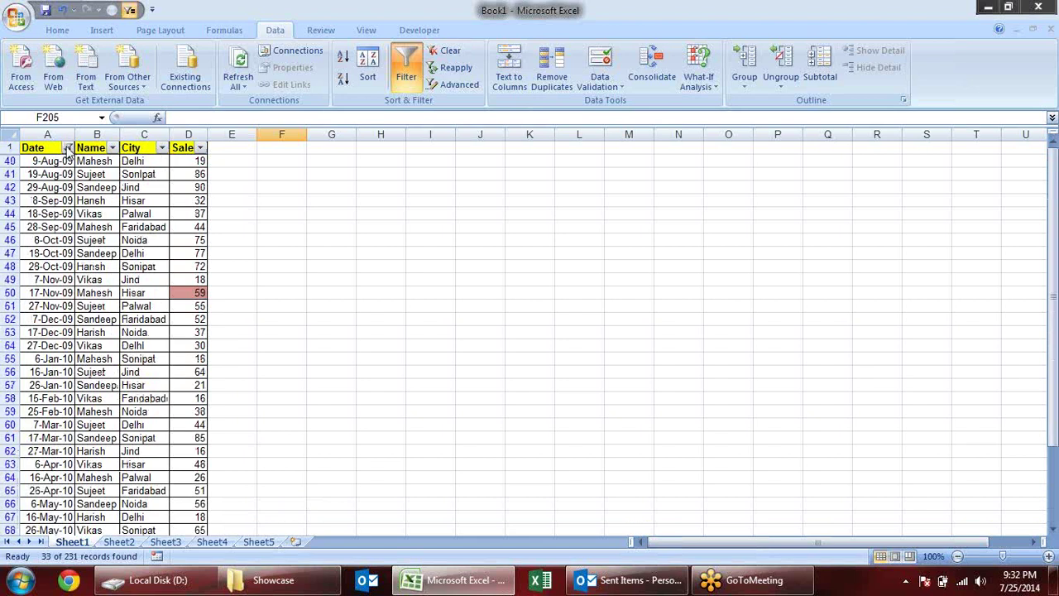
pyautogui.click(68, 148)
pyautogui.click(50, 270)
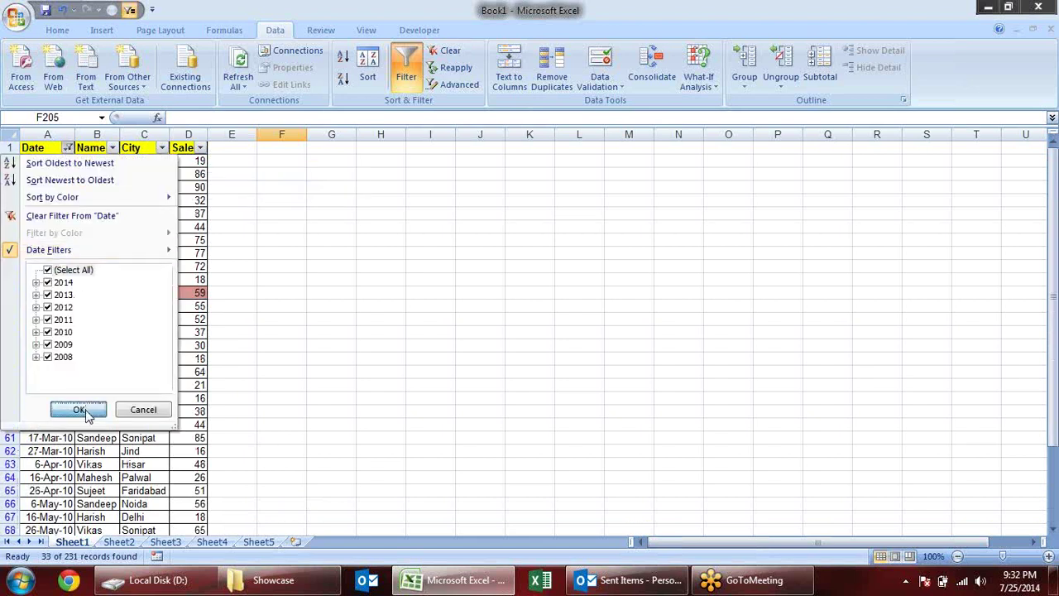
# - Show all rows again, then try the Tomorrow and Today date filters
pyautogui.click(79, 409)
pyautogui.click(68, 148)
pyautogui.moveTo(149, 248)
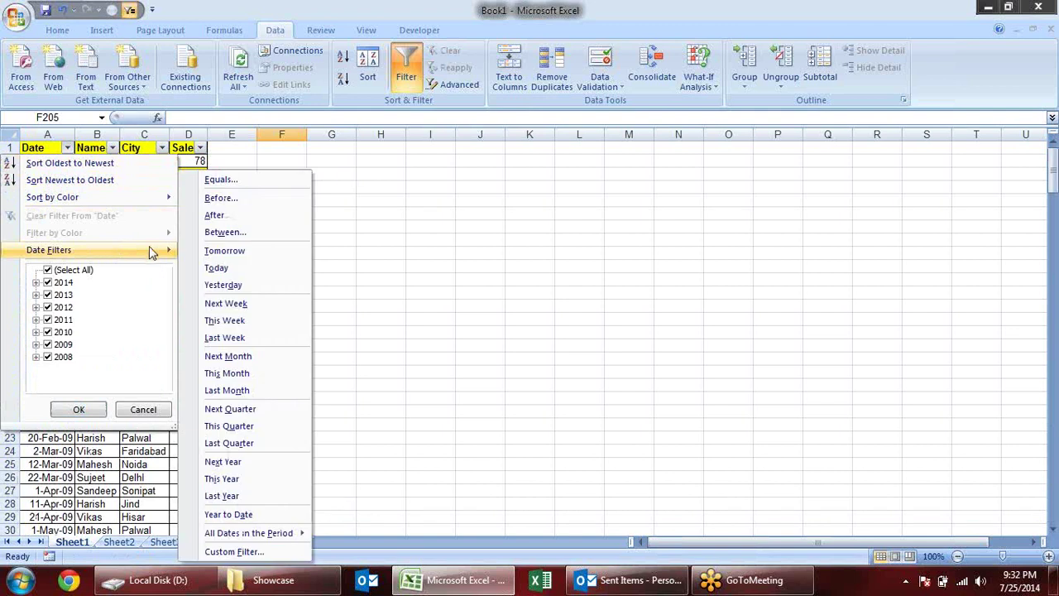
pyautogui.click(251, 252)
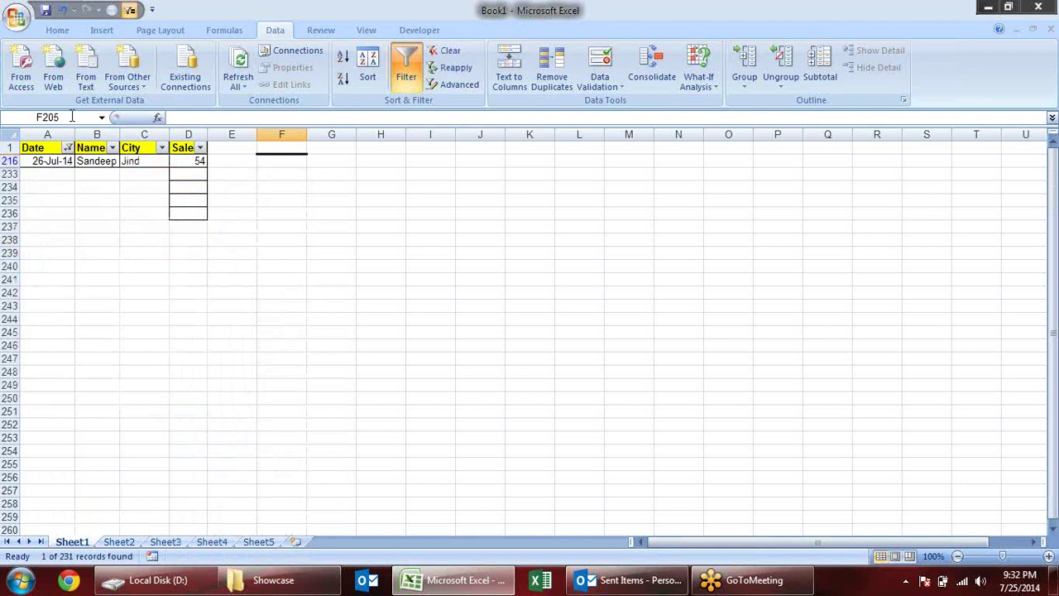
pyautogui.click(68, 148)
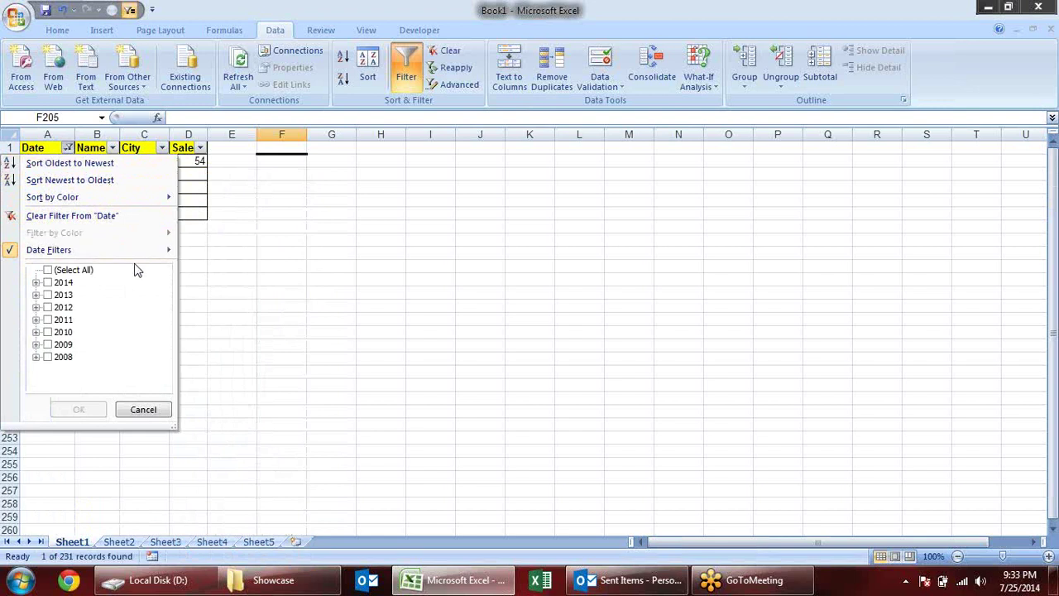
pyautogui.moveTo(137, 250)
pyautogui.click(215, 269)
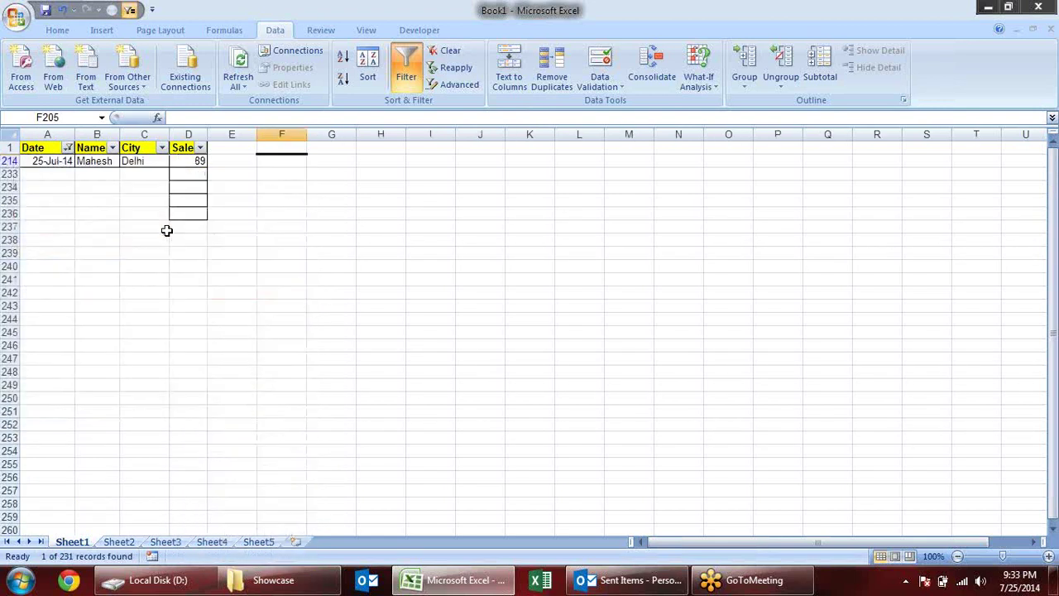
# - Try the Yesterday date filter, then dismiss the filter menu unchanged
pyautogui.click(68, 147)
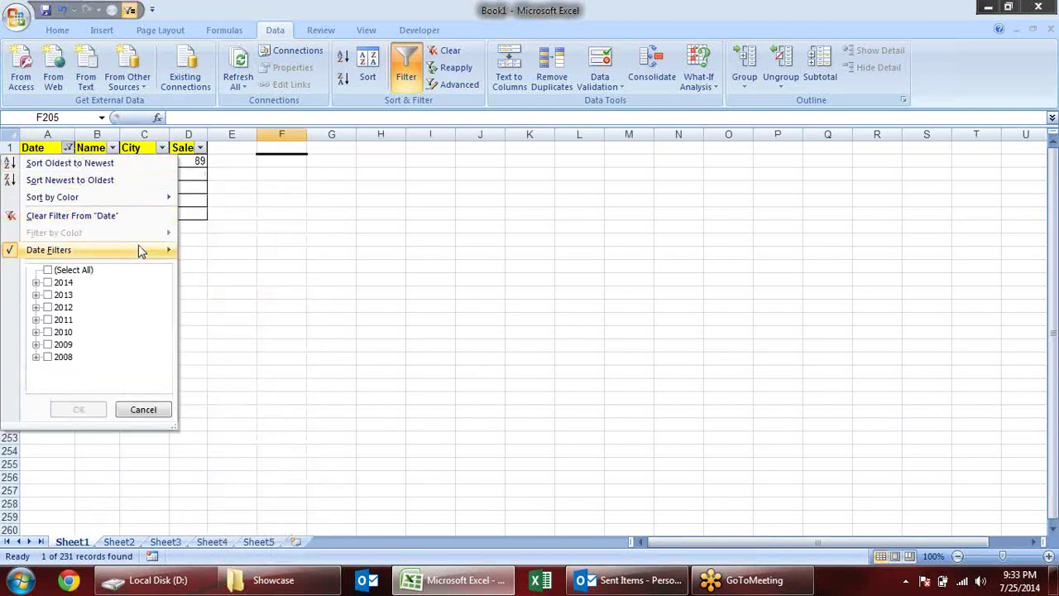
pyautogui.moveTo(139, 248)
pyautogui.click(217, 285)
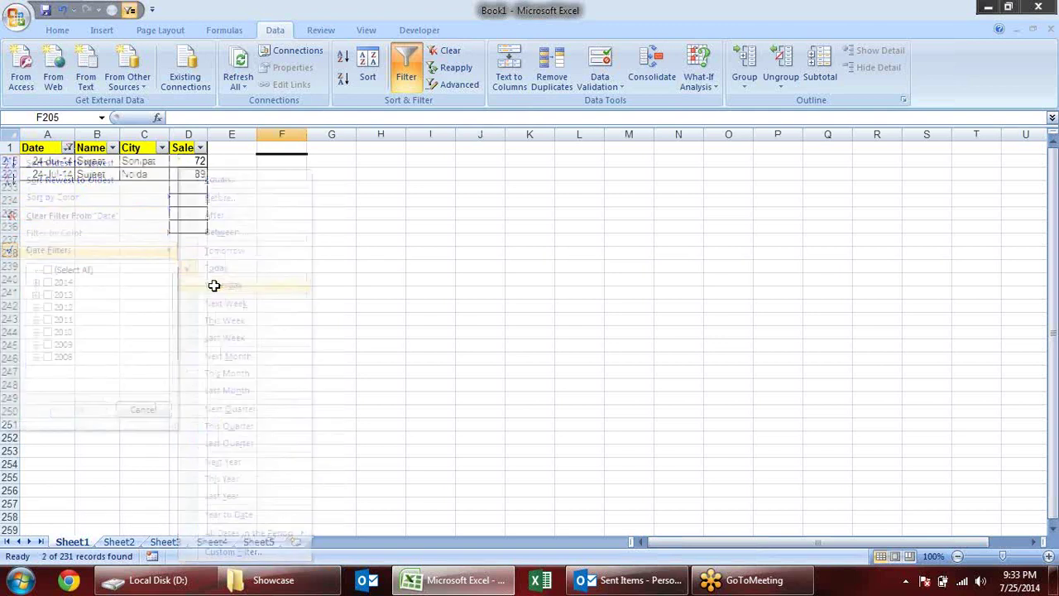
pyautogui.click(68, 147)
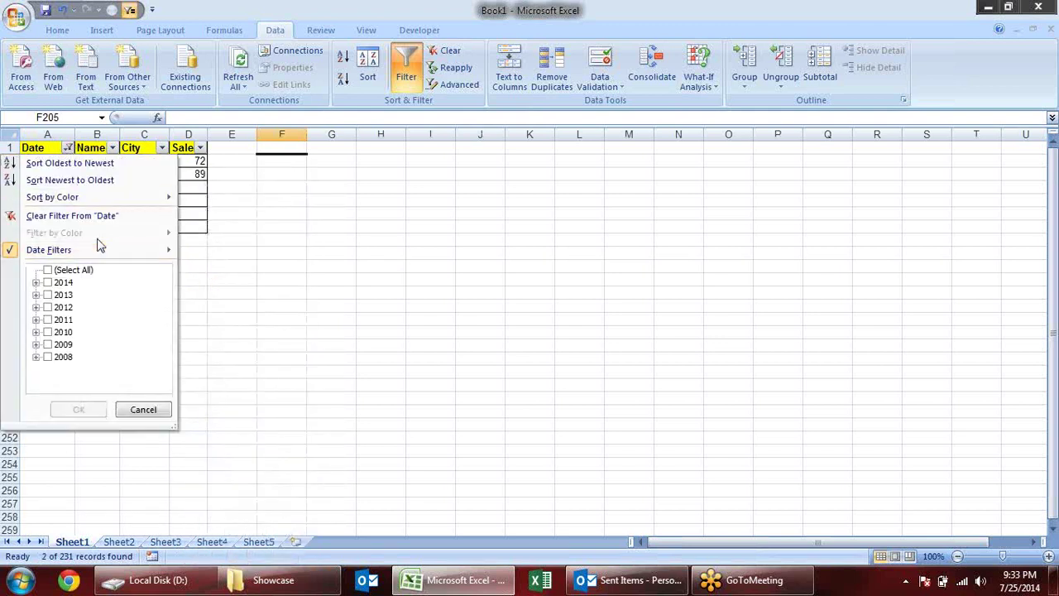
pyautogui.moveTo(130, 256)
pyautogui.click(326, 220)
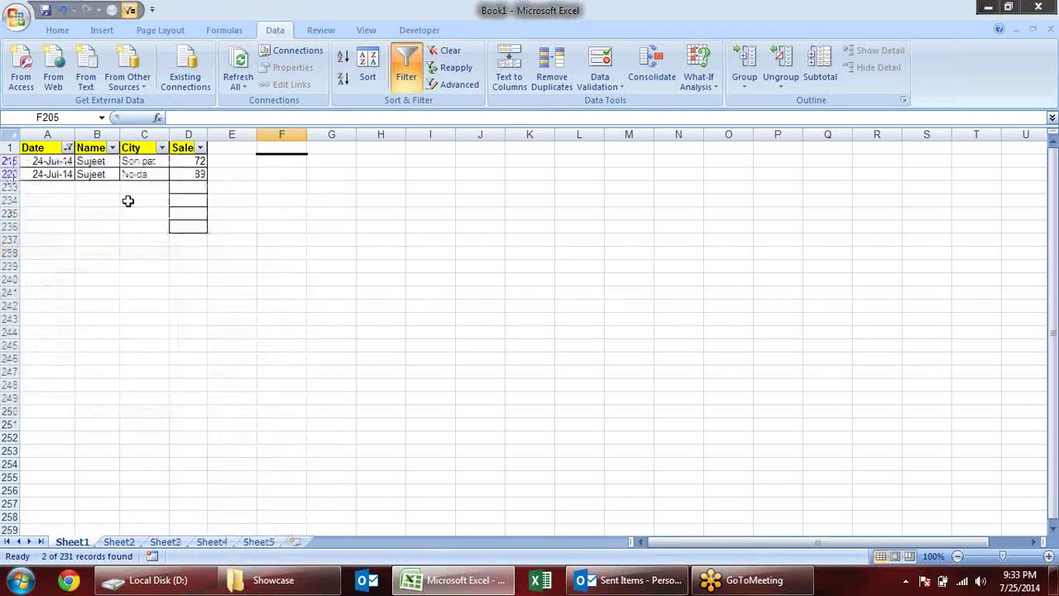
# - Filter the Date column to Next Week, which leaves no rows visible
pyautogui.click(68, 148)
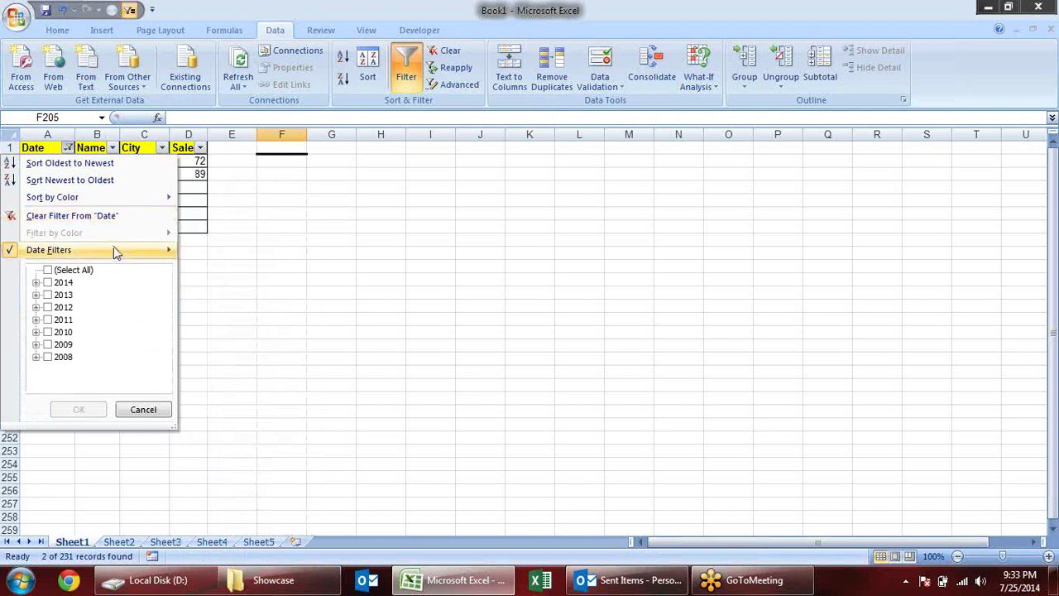
pyautogui.moveTo(120, 251)
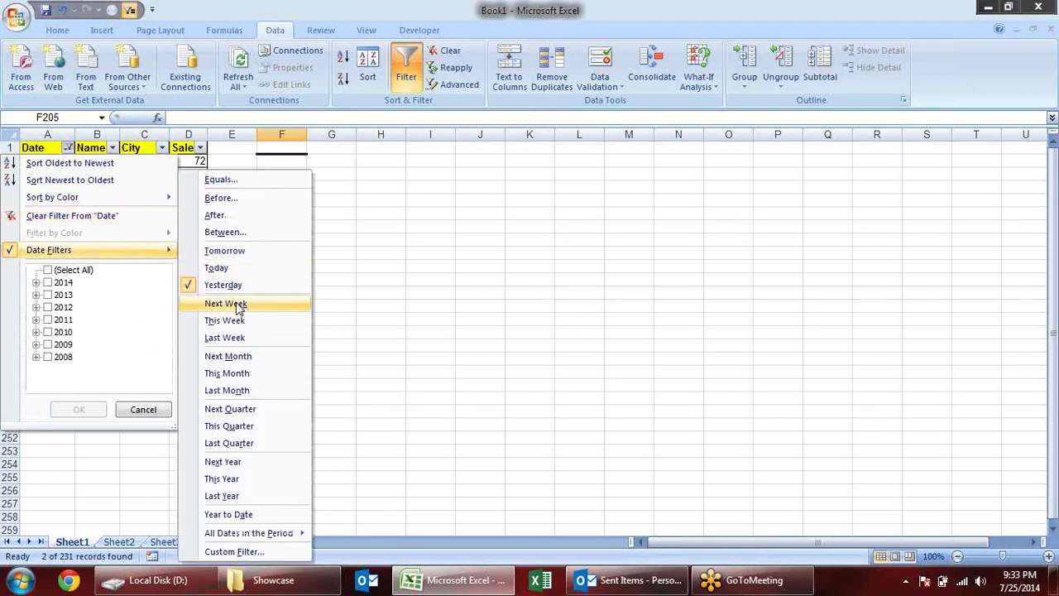
pyautogui.click(239, 304)
pyautogui.click(374, 221)
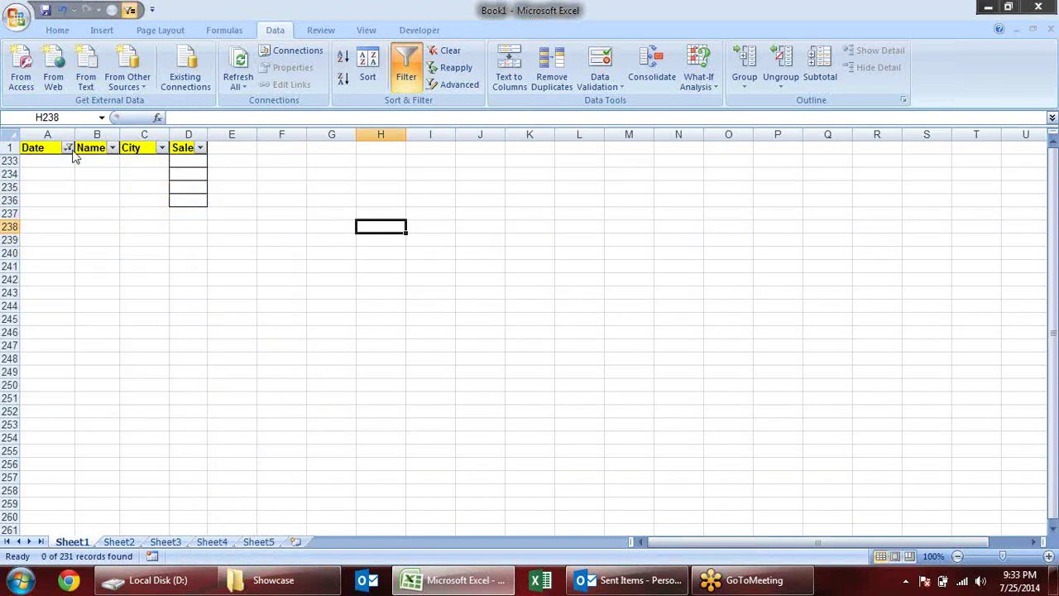
# - Filter the Date column to This Week and select the five matching dates
pyautogui.moveTo(73, 154)
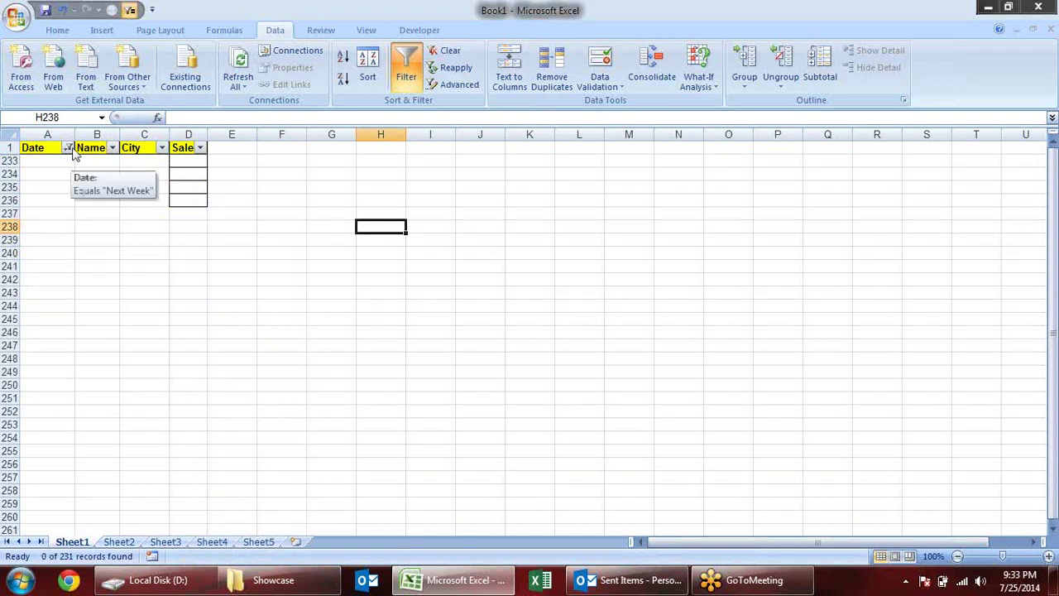
pyautogui.click(68, 148)
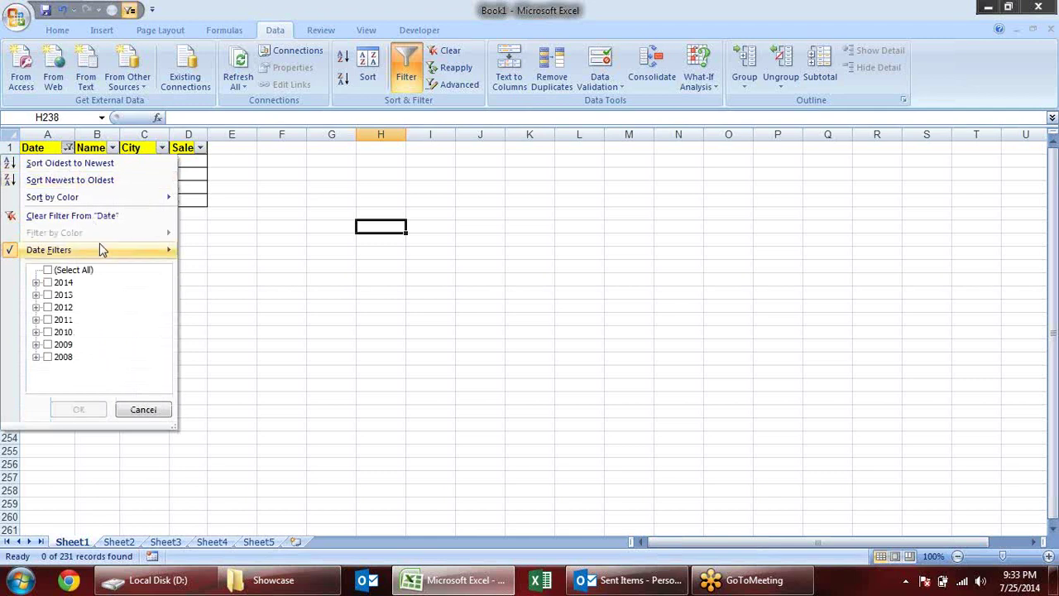
pyautogui.moveTo(91, 247)
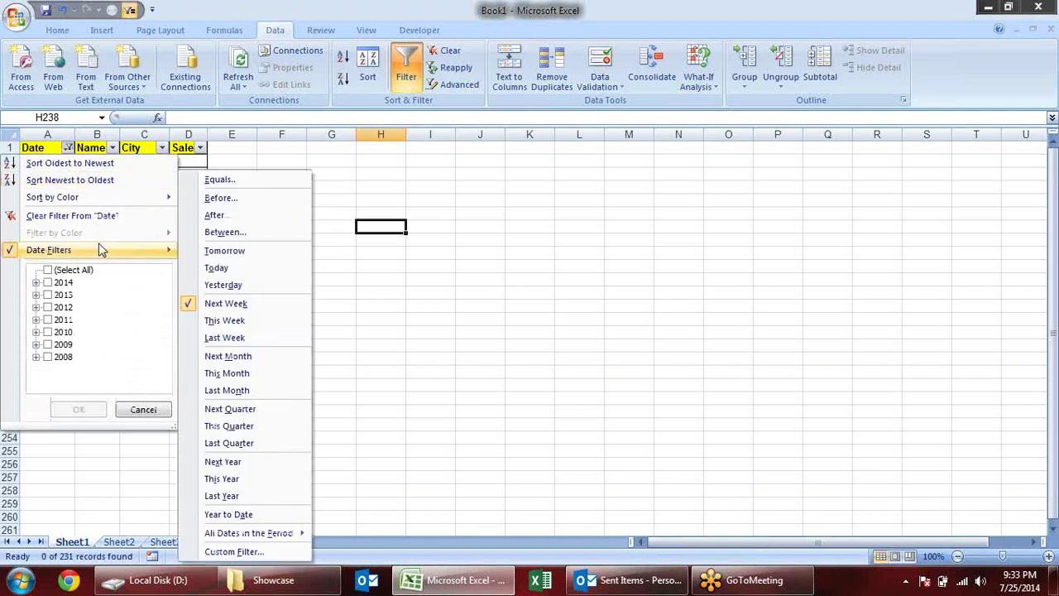
pyautogui.click(225, 328)
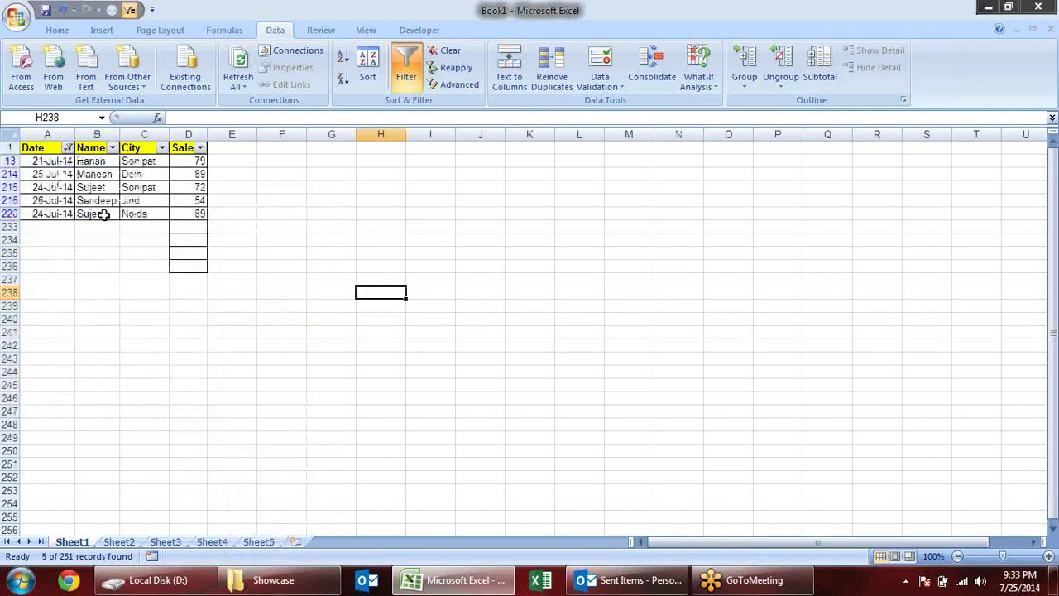
pyautogui.moveTo(49, 160); pyautogui.dragTo(52, 213)
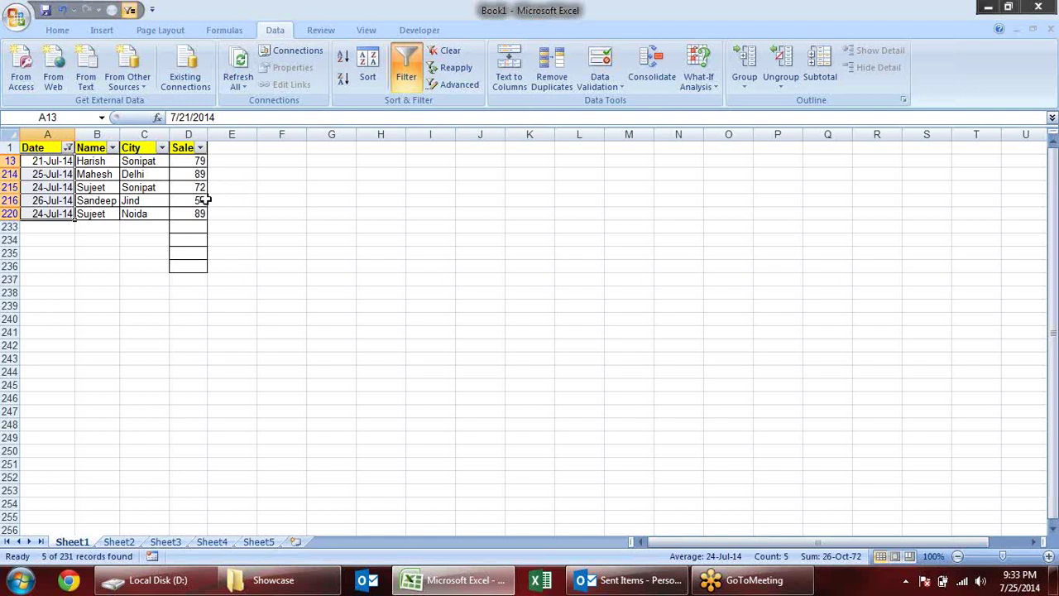
pyautogui.click(71, 201)
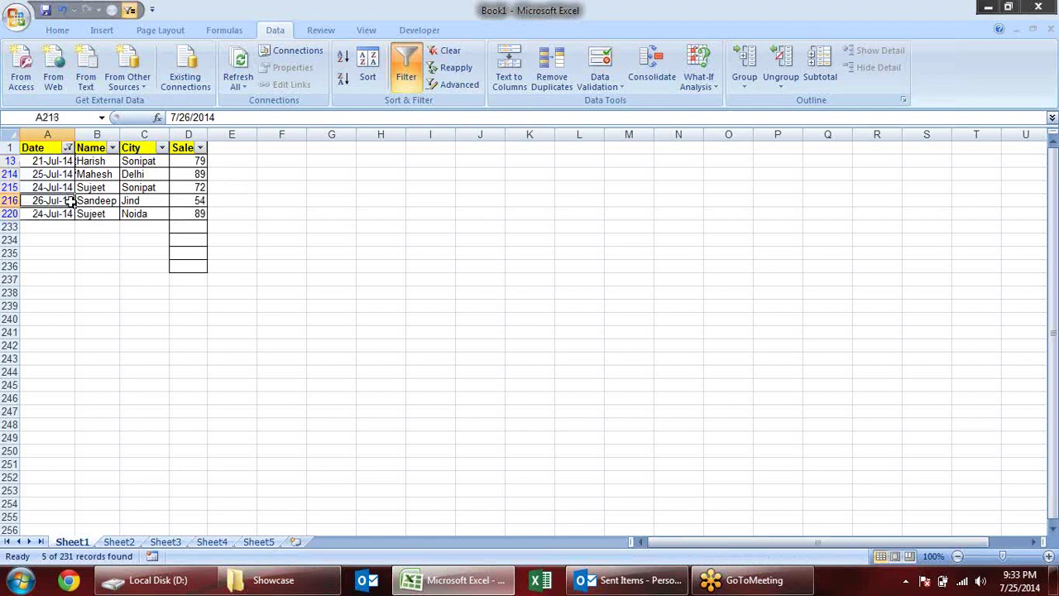
# - Switch the Date filter to Last Week, leaving only the 14-Jul-14 sale
pyautogui.click(68, 149)
pyautogui.moveTo(112, 248)
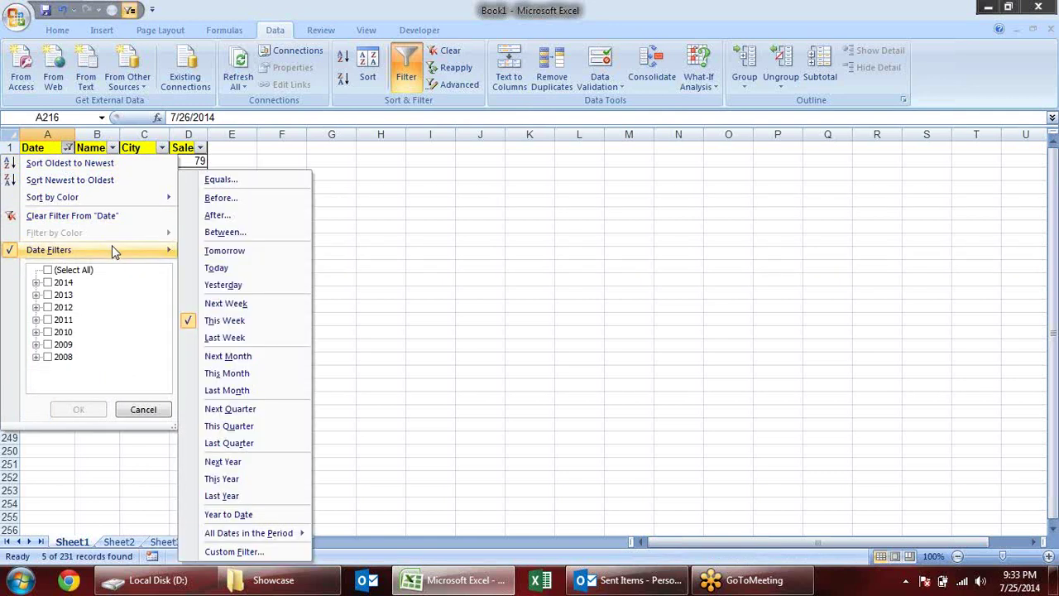
pyautogui.click(239, 338)
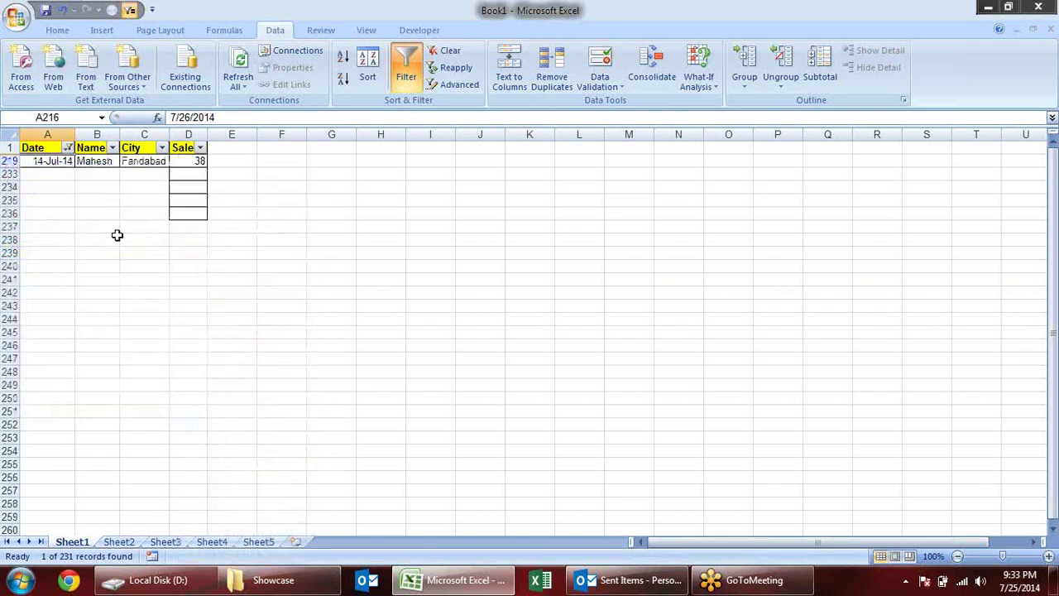
pyautogui.click(68, 147)
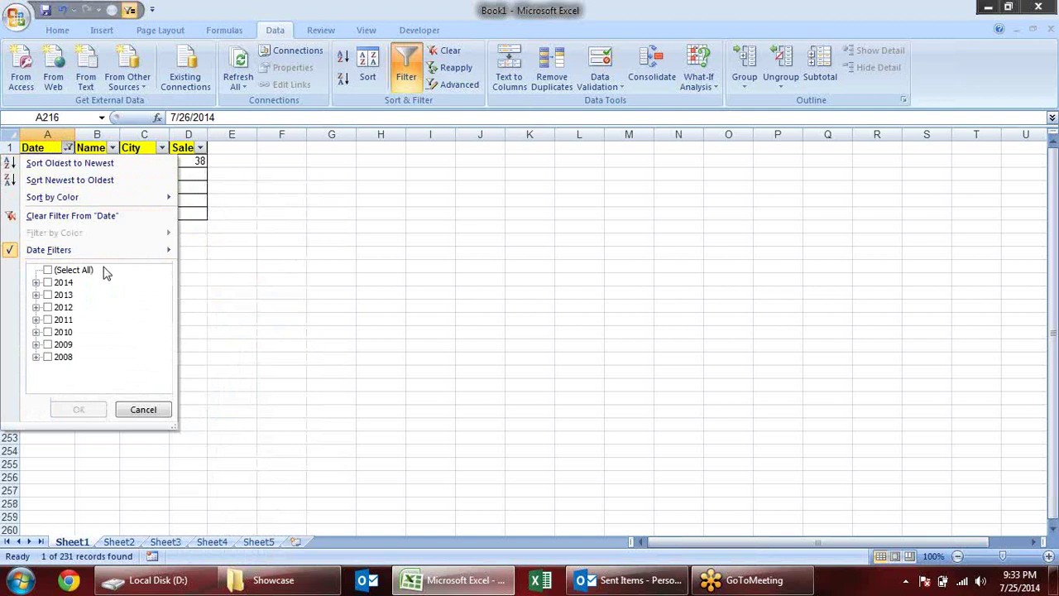
# - Filter the Date column to Next Month, then This Month, then Last Month
pyautogui.moveTo(108, 258)
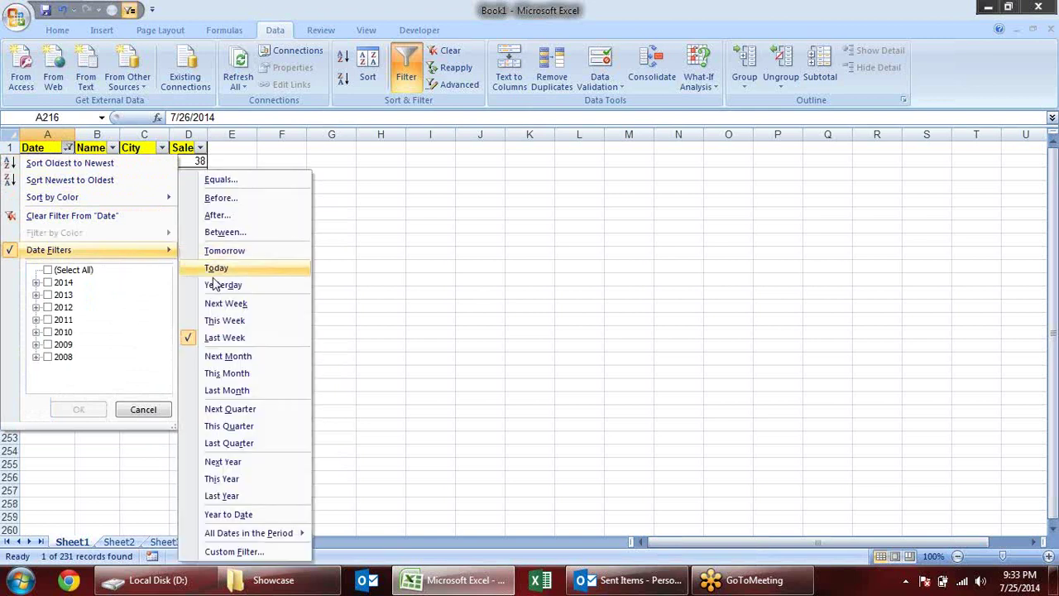
pyautogui.click(236, 356)
pyautogui.click(68, 148)
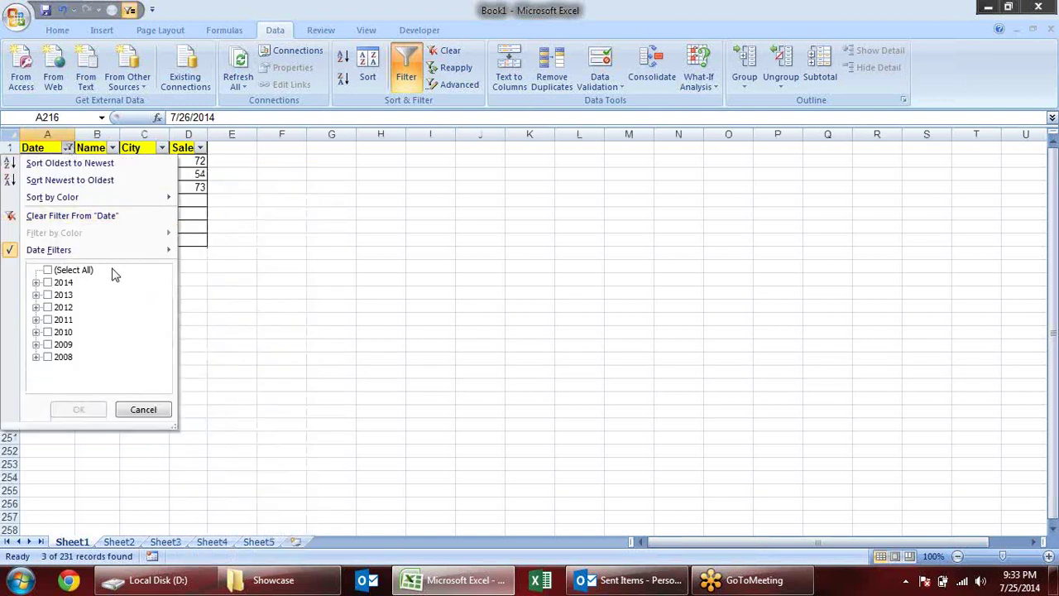
pyautogui.moveTo(132, 253)
pyautogui.click(240, 374)
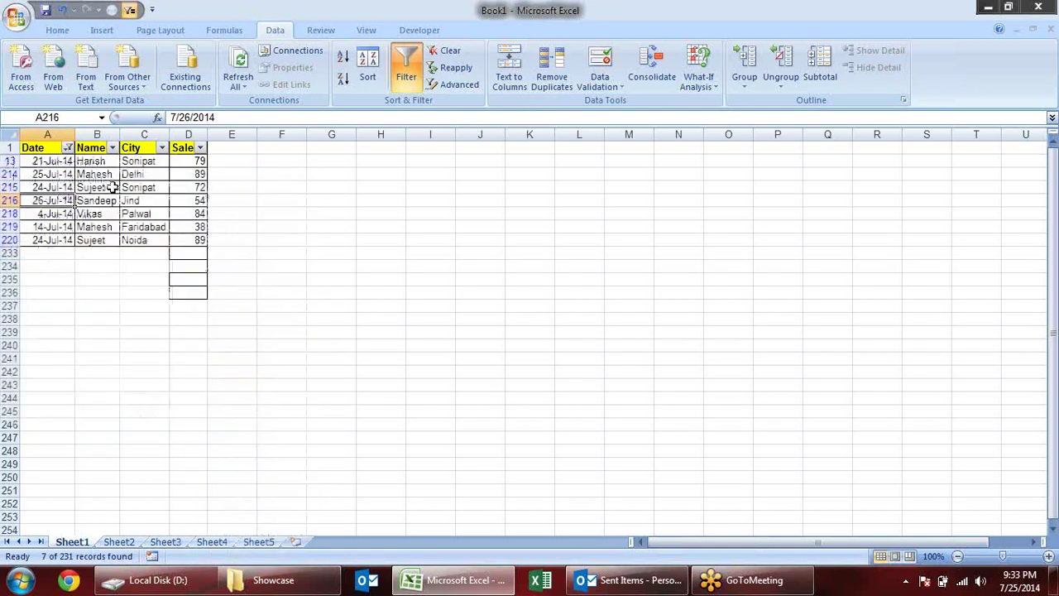
pyautogui.click(68, 147)
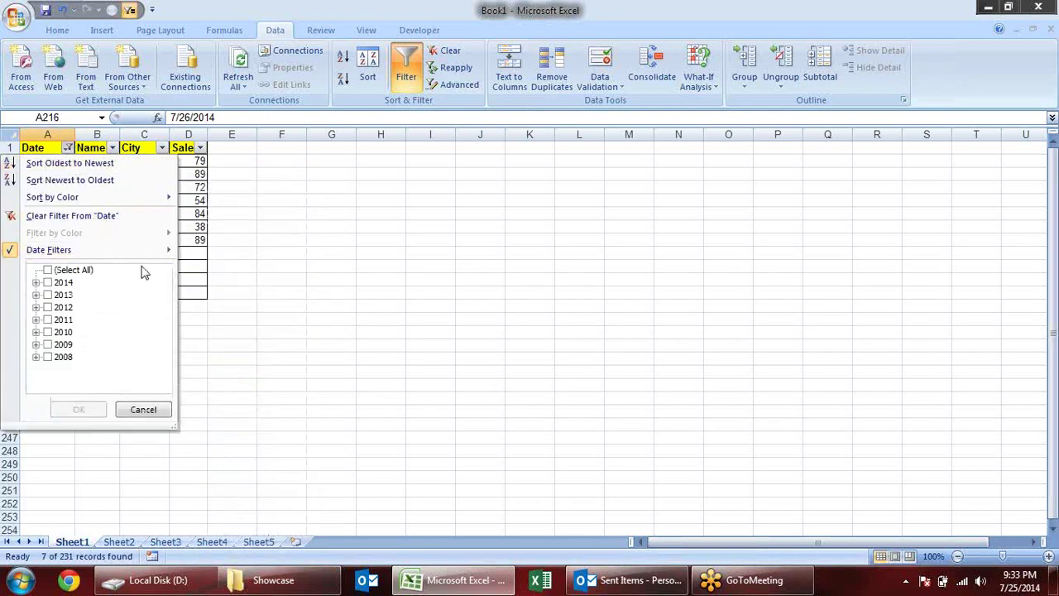
pyautogui.moveTo(147, 249)
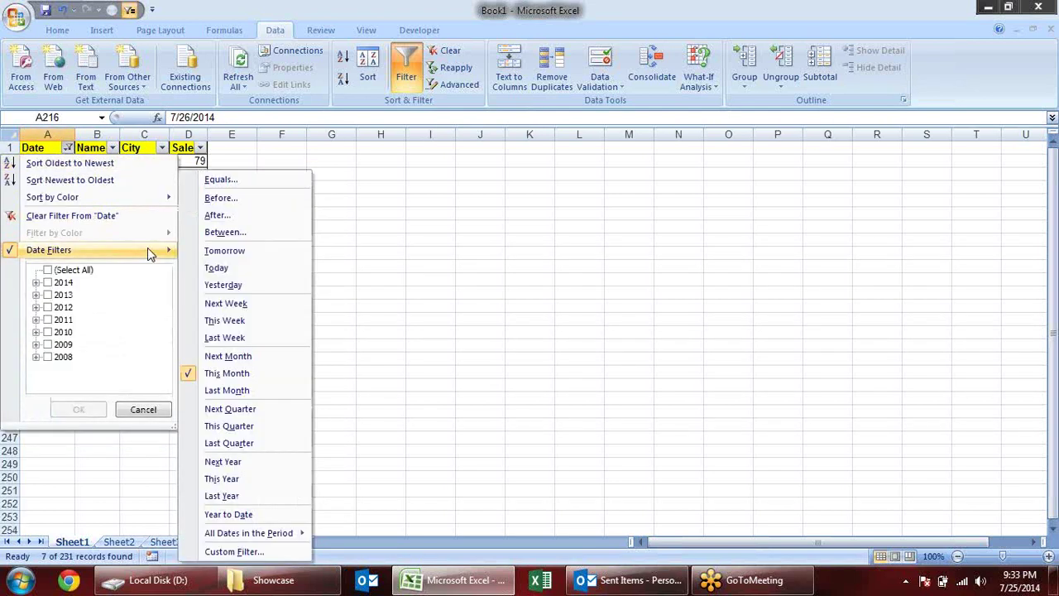
pyautogui.click(248, 389)
# - Filter dates to Next Quarter, then This Quarter, and inspect dates in A213, A222, A225
pyautogui.click(68, 147)
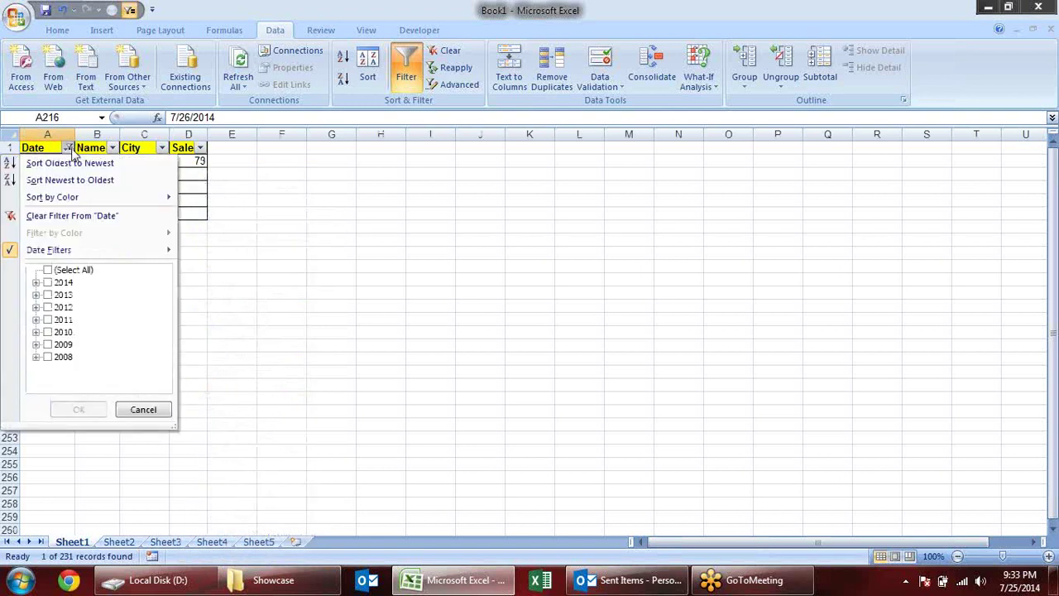
pyautogui.moveTo(117, 250)
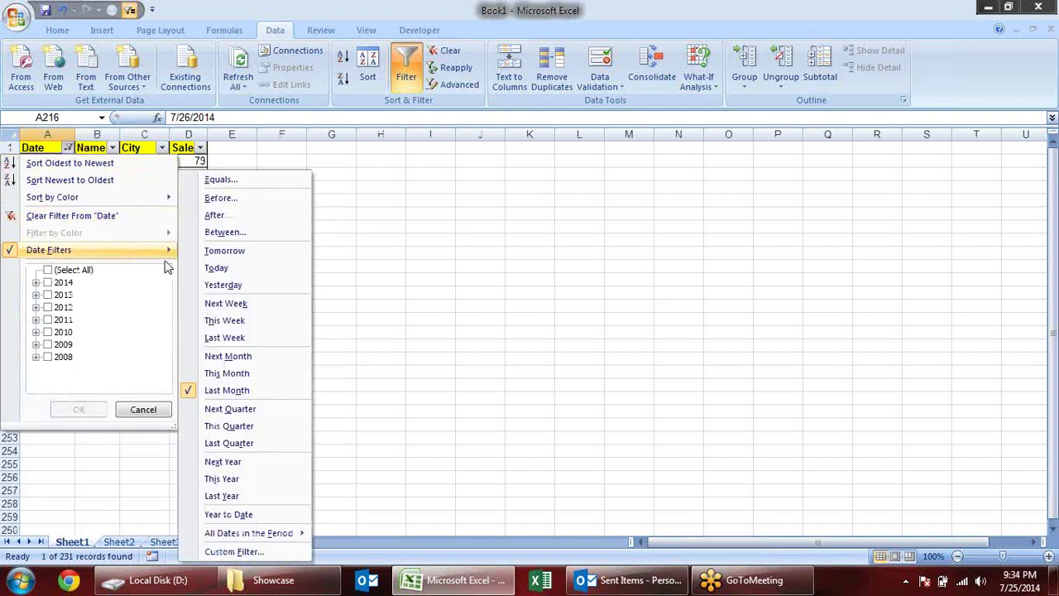
pyautogui.click(268, 408)
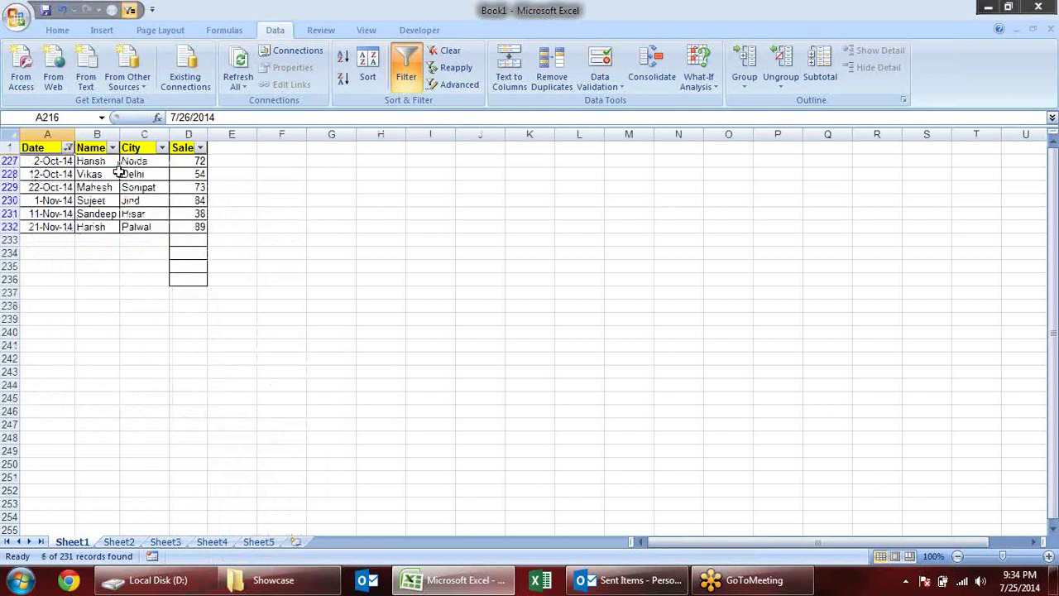
pyautogui.click(68, 148)
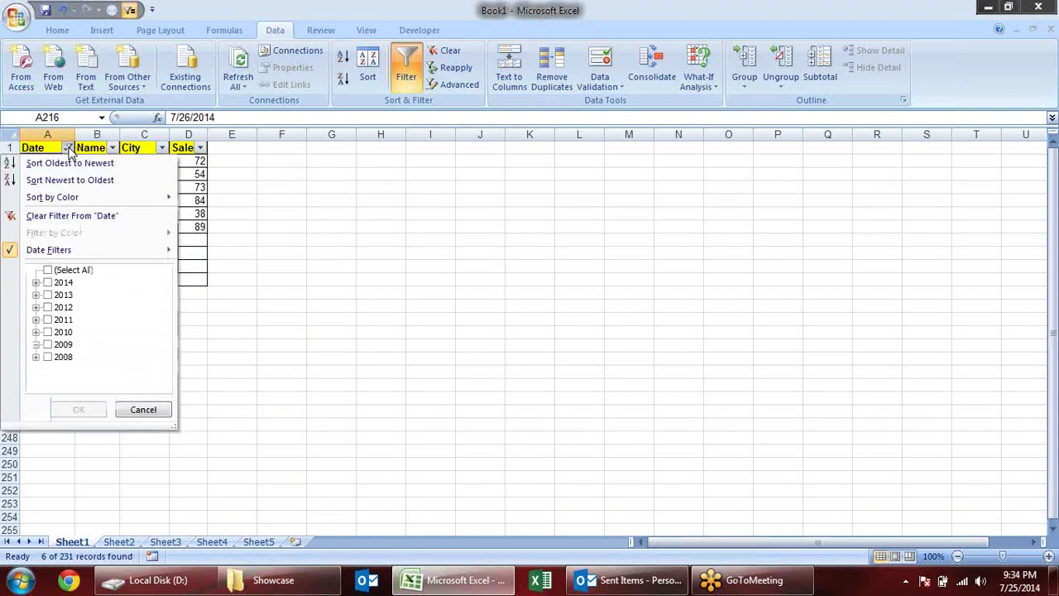
pyautogui.moveTo(112, 250)
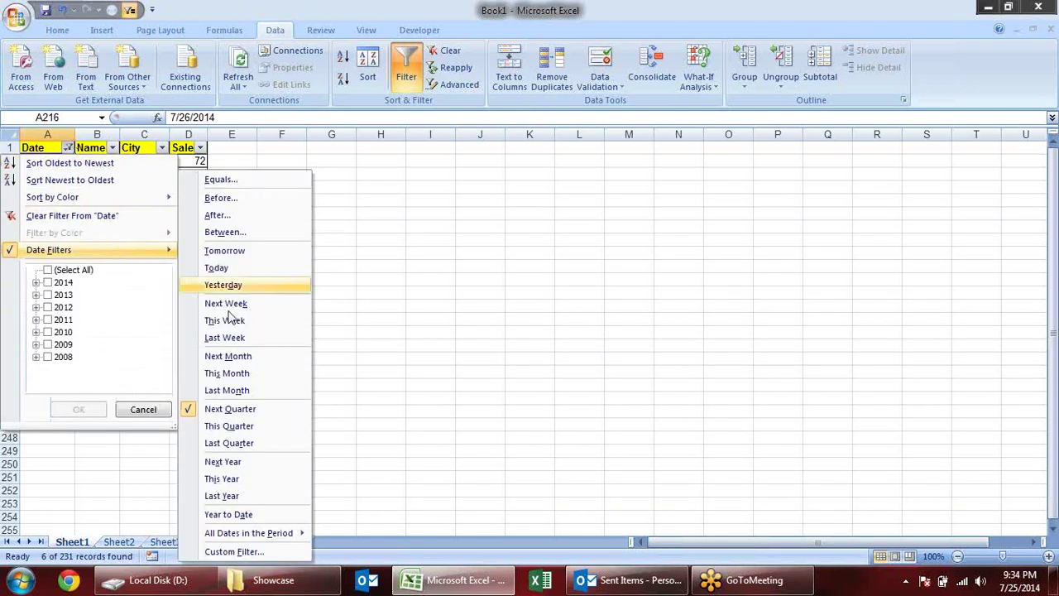
pyautogui.click(273, 425)
pyautogui.click(71, 162)
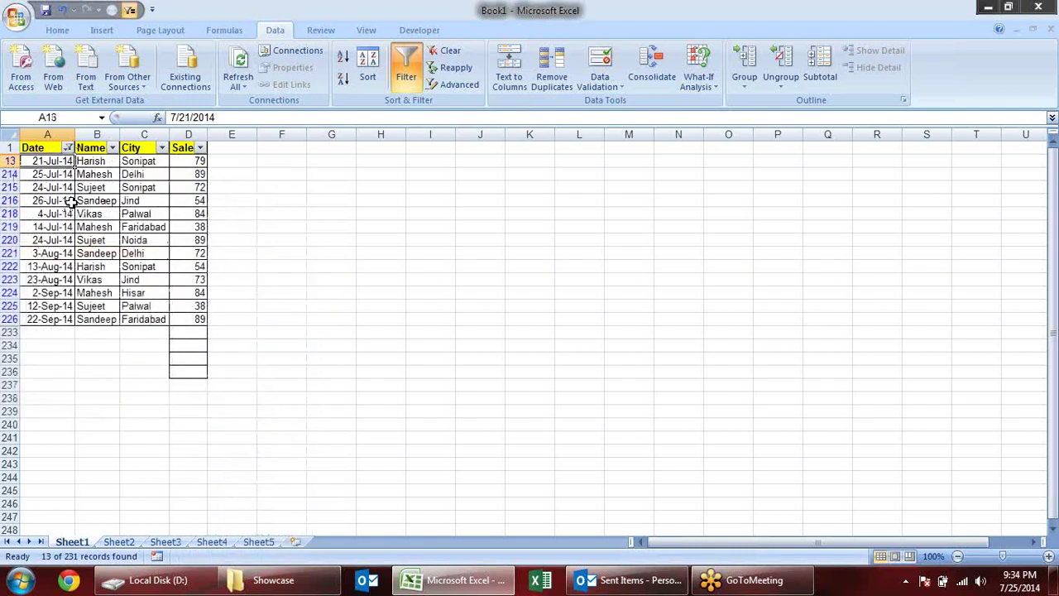
pyautogui.click(69, 268)
pyautogui.click(60, 307)
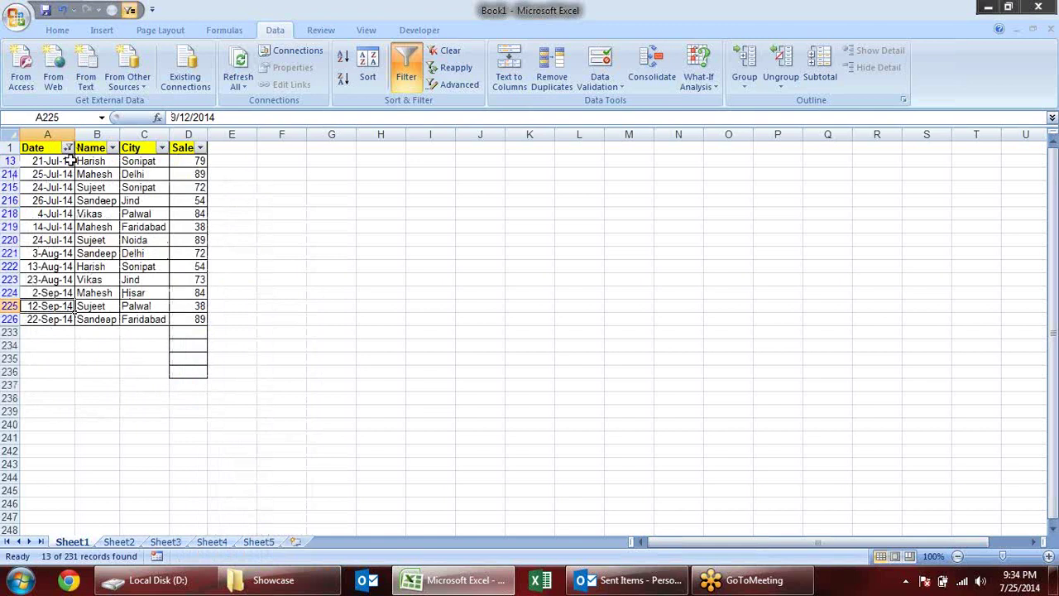
# - Apply the Last Quarter, Next Year, then This Year date filters
pyautogui.click(67, 149)
pyautogui.moveTo(109, 250)
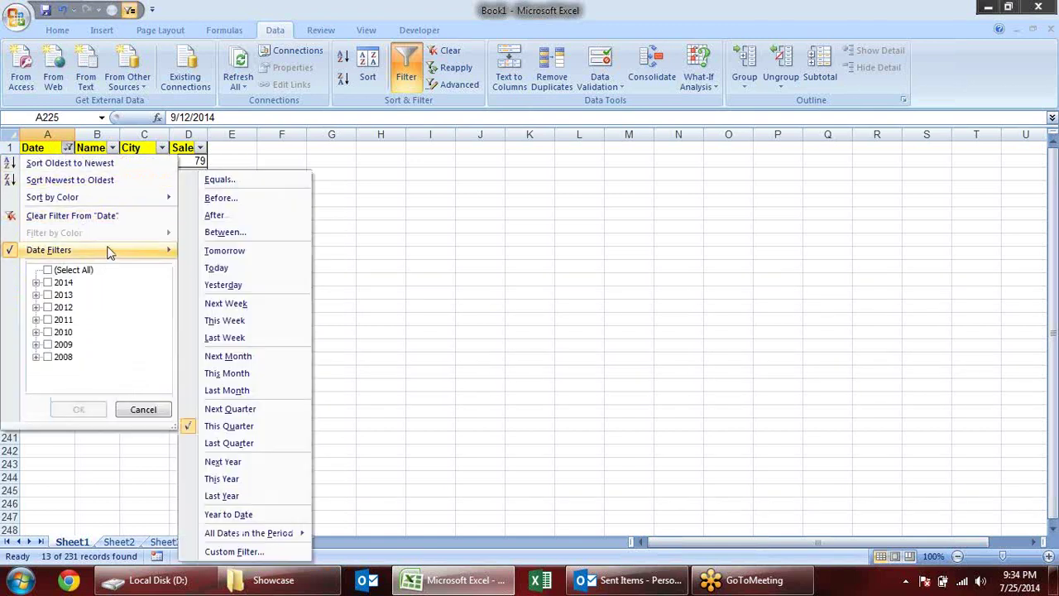
pyautogui.click(234, 443)
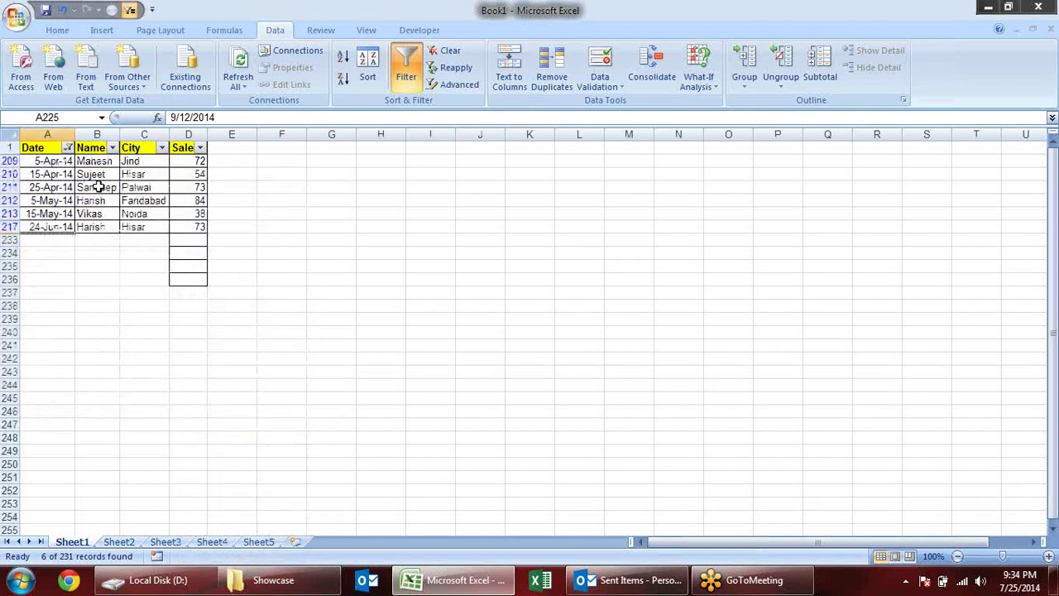
pyautogui.click(68, 149)
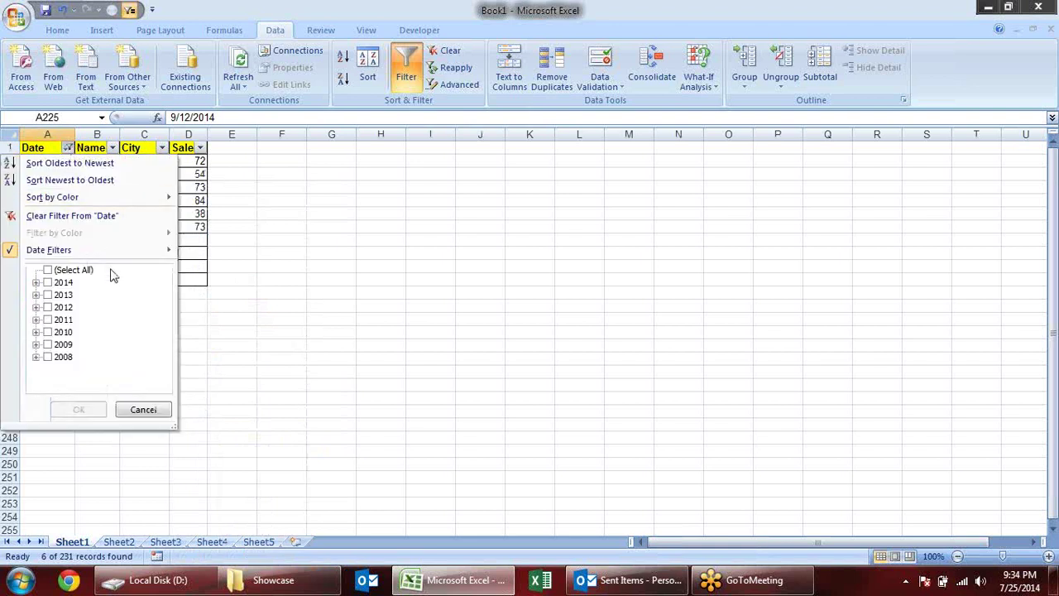
pyautogui.moveTo(119, 257)
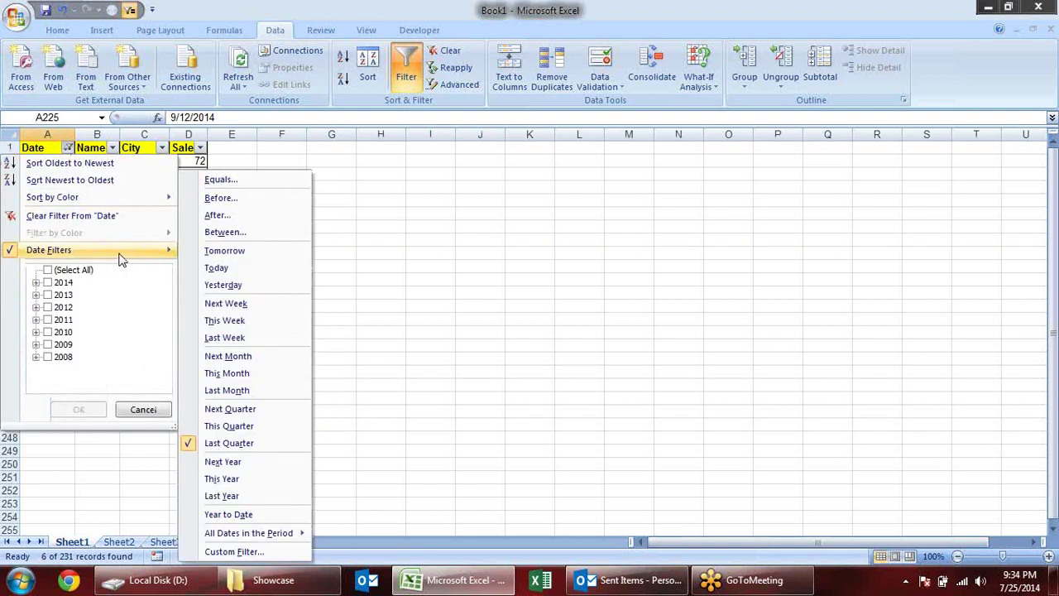
pyautogui.click(269, 471)
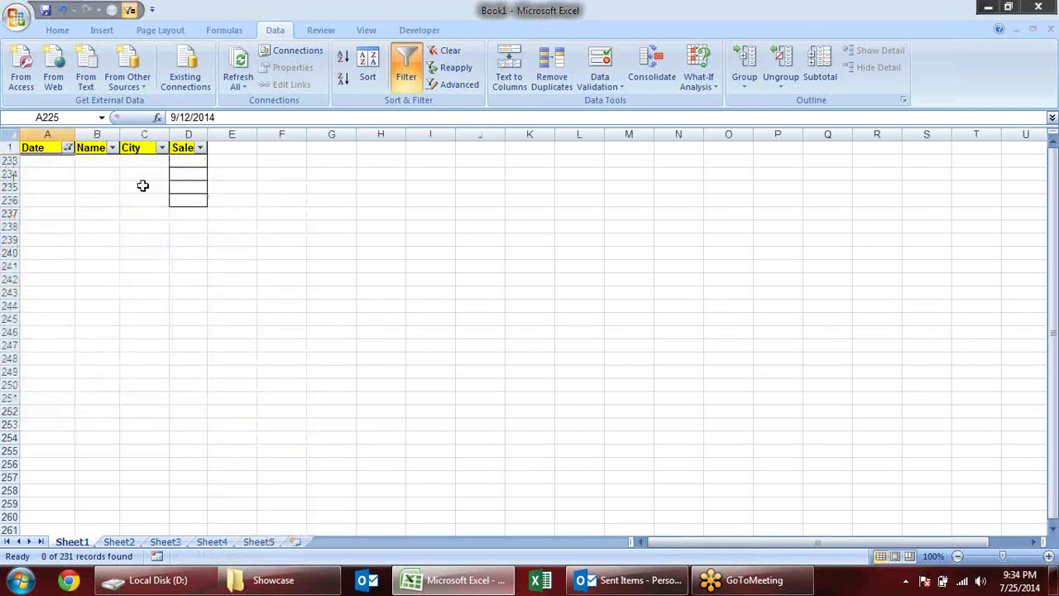
pyautogui.click(68, 148)
pyautogui.moveTo(124, 252)
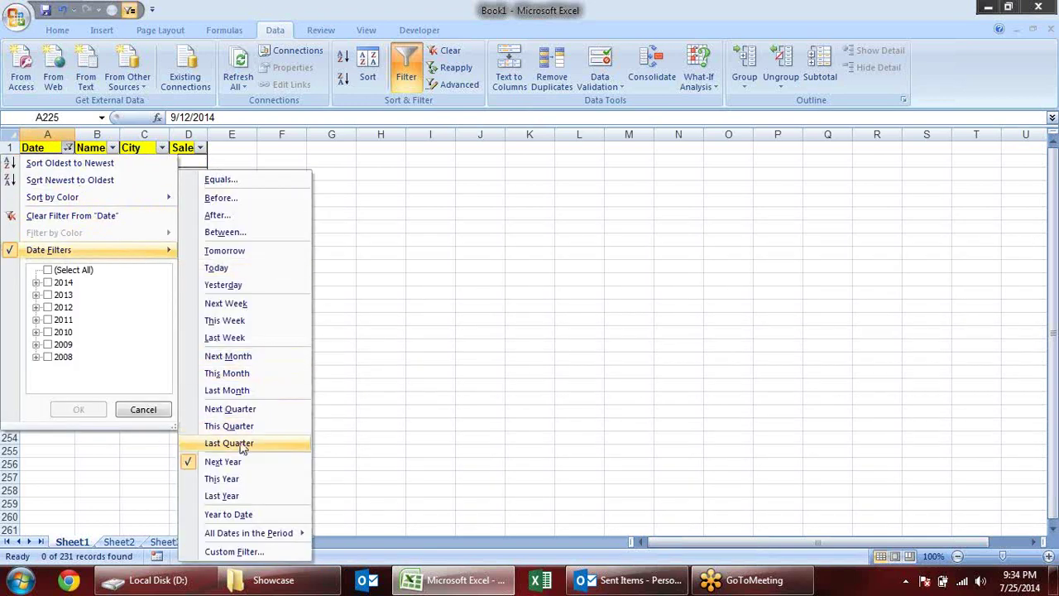
pyautogui.click(248, 479)
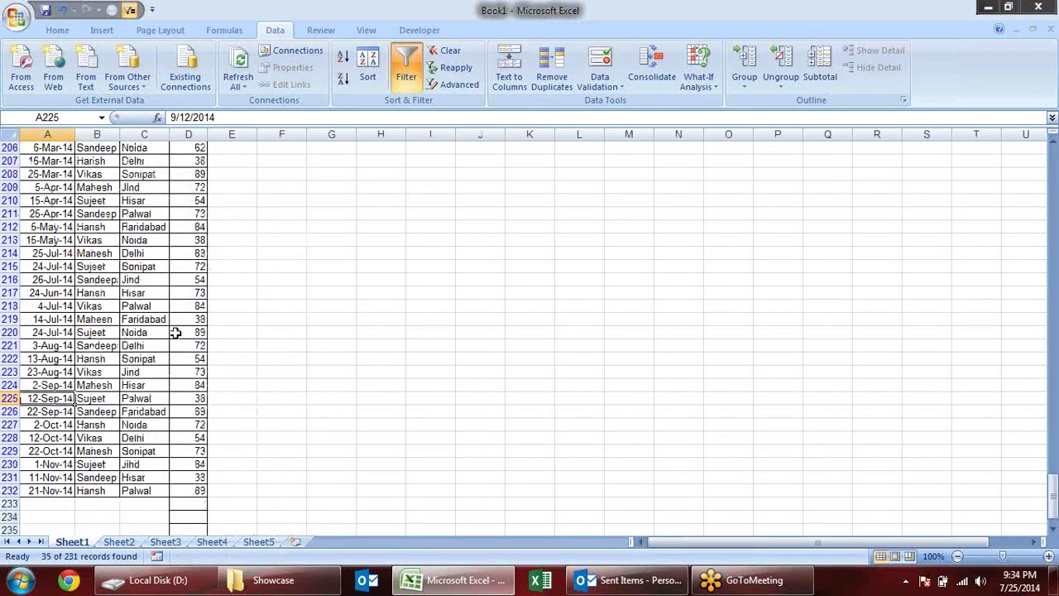
# - Apply the Year to Date filter and check the dates in A10, A200 and A214
pyautogui.click(68, 148)
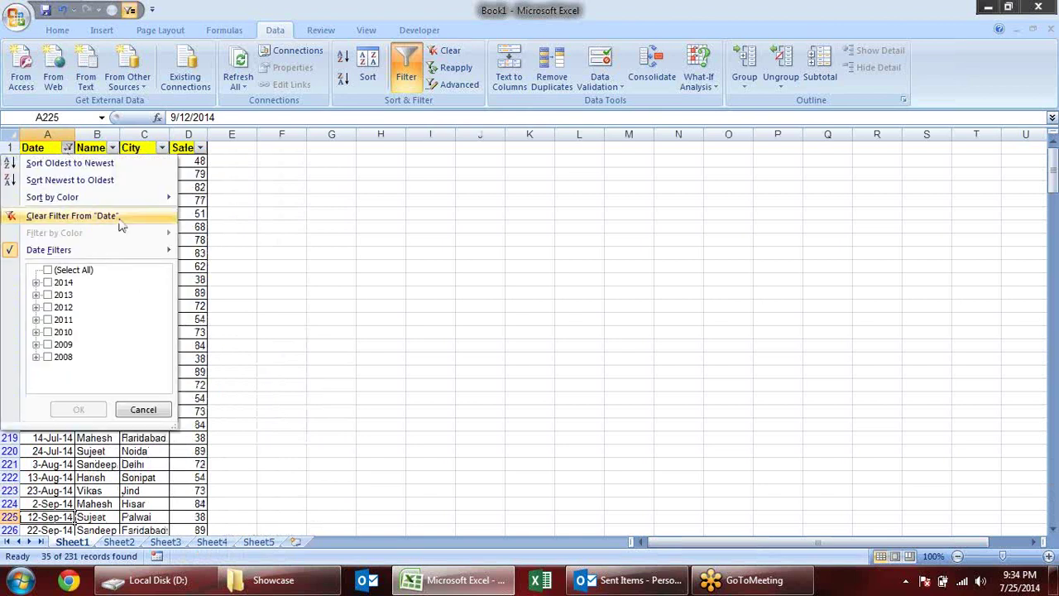
pyautogui.moveTo(133, 249)
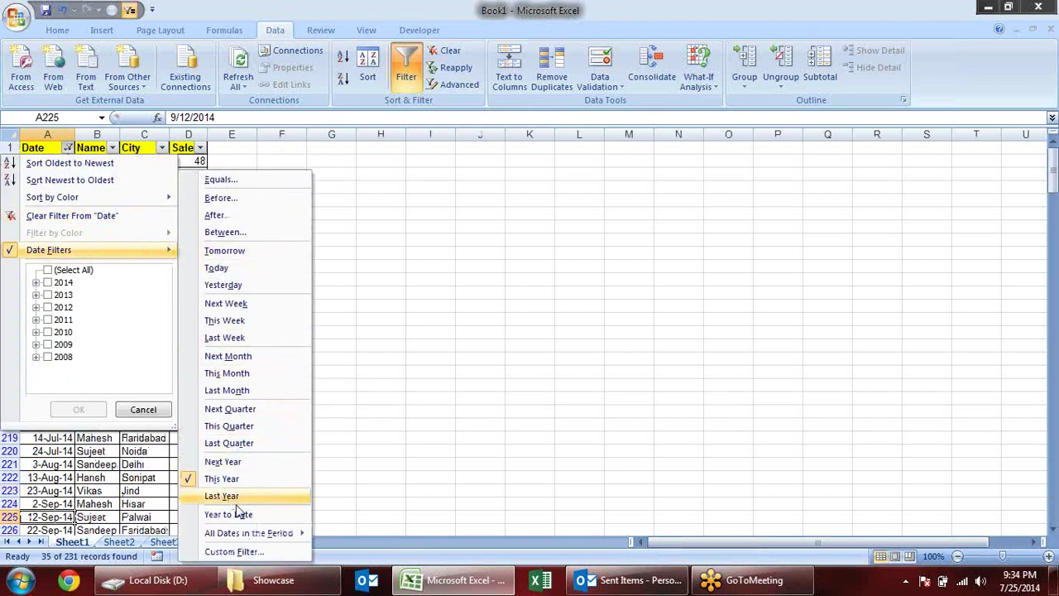
pyautogui.click(271, 514)
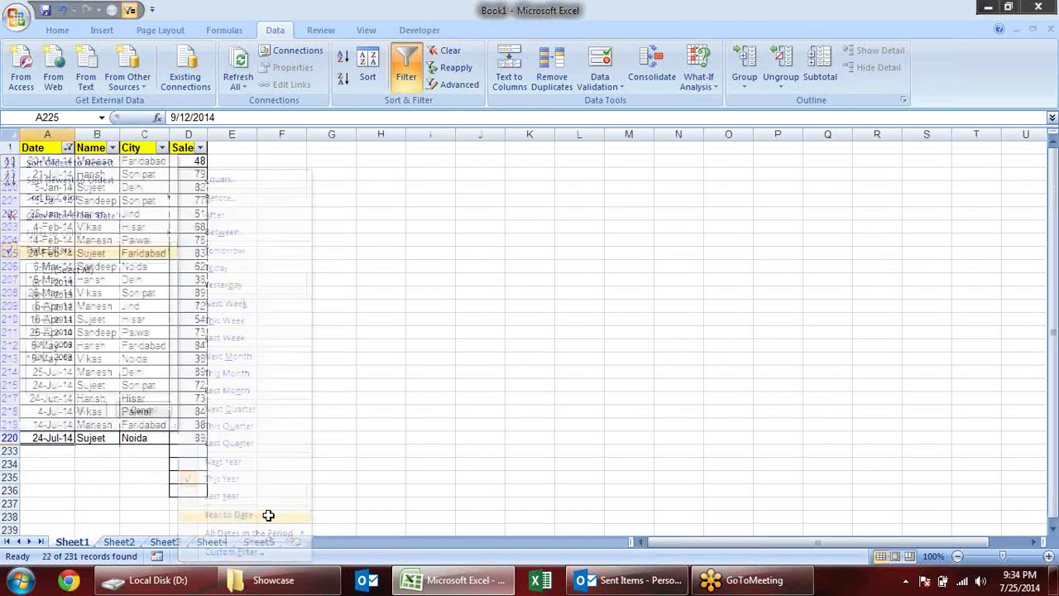
pyautogui.click(67, 160)
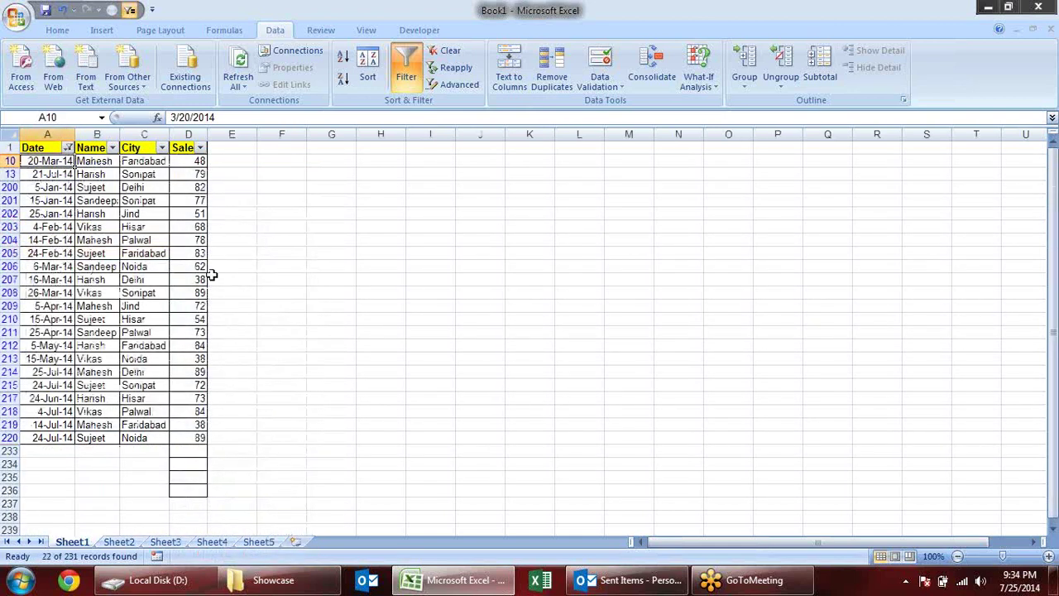
pyautogui.click(51, 187)
pyautogui.click(64, 203)
pyautogui.click(51, 185)
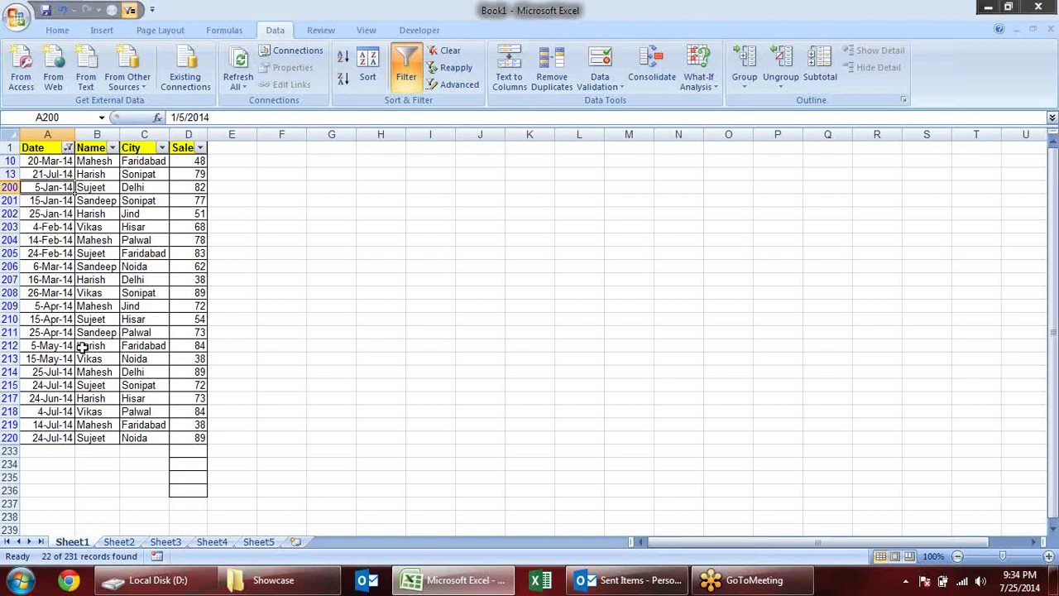
pyautogui.click(53, 373)
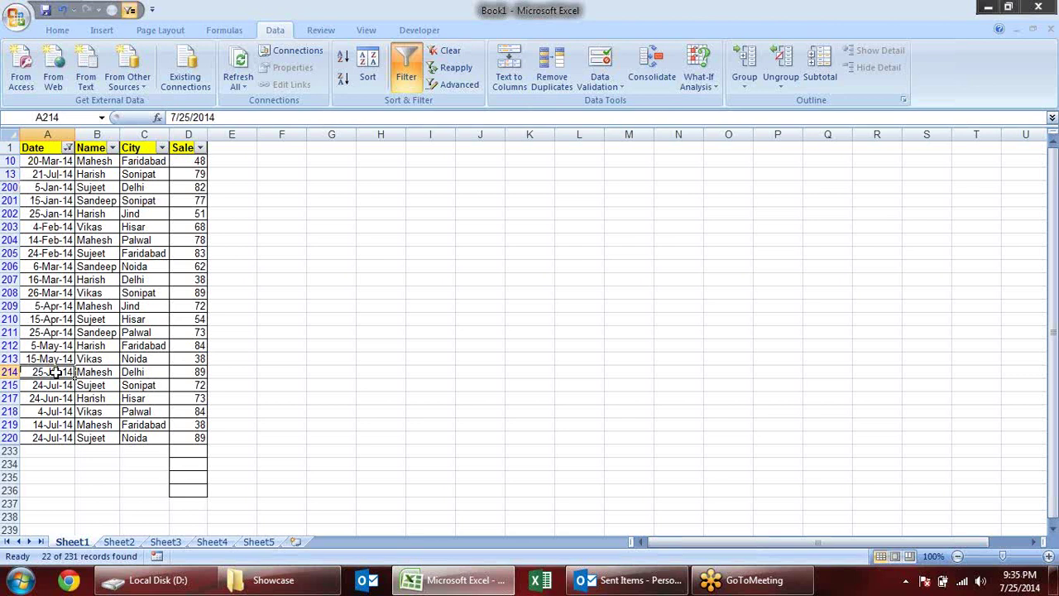
# - Limit the Date column to Quarter 1 dates, then to January dates
pyautogui.click(58, 160)
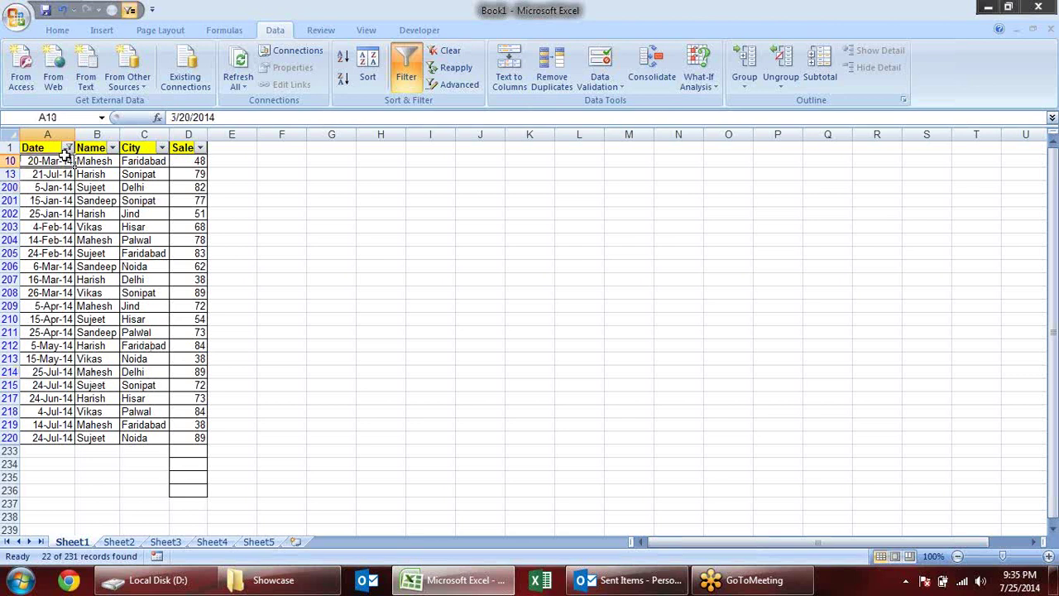
pyautogui.click(67, 147)
pyautogui.moveTo(135, 251)
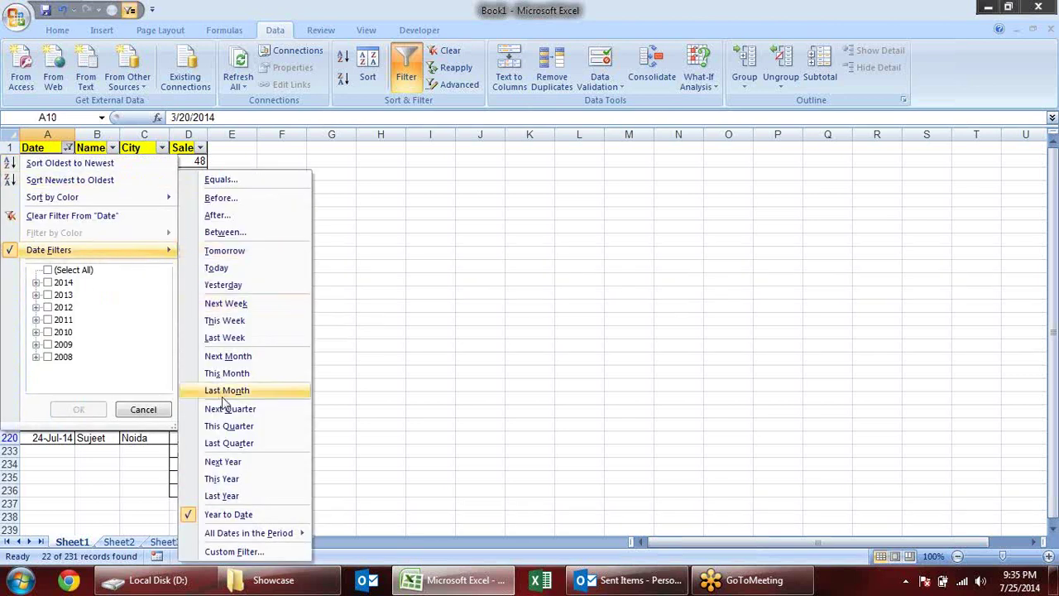
pyautogui.moveTo(252, 534)
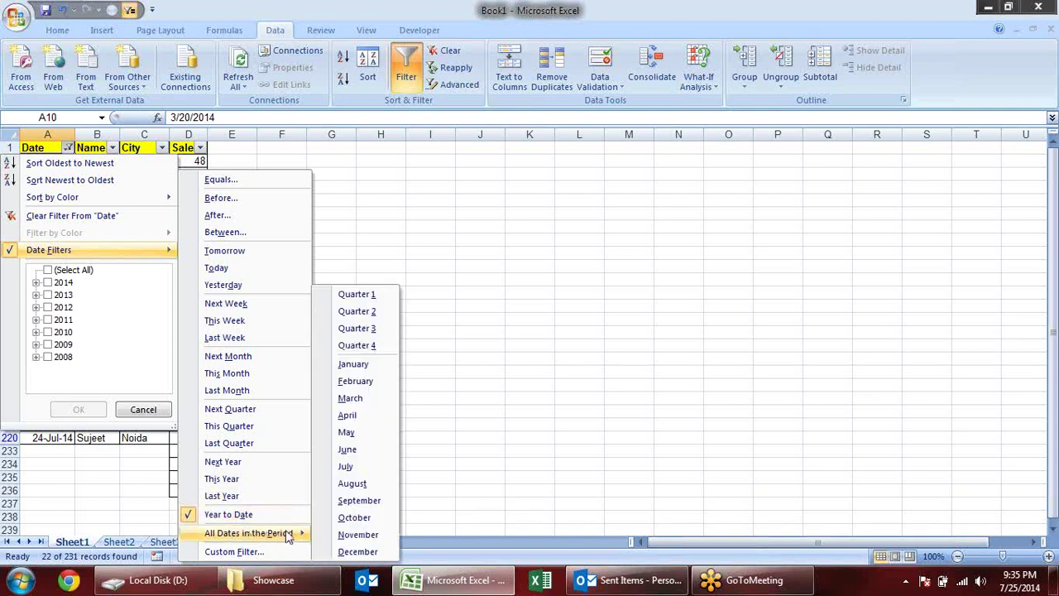
pyautogui.click(369, 300)
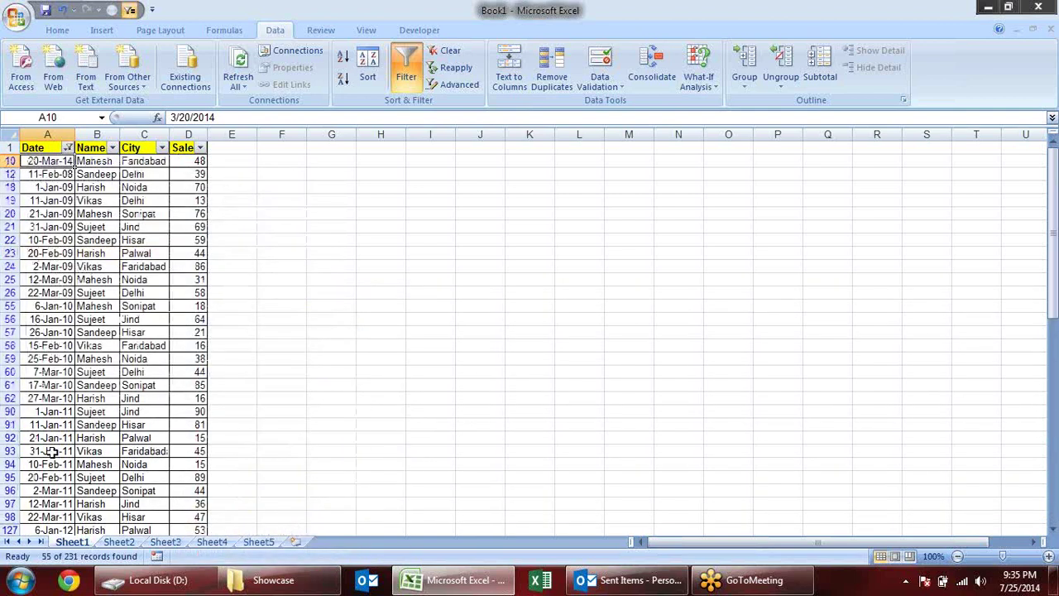
pyautogui.click(69, 148)
pyautogui.moveTo(82, 247)
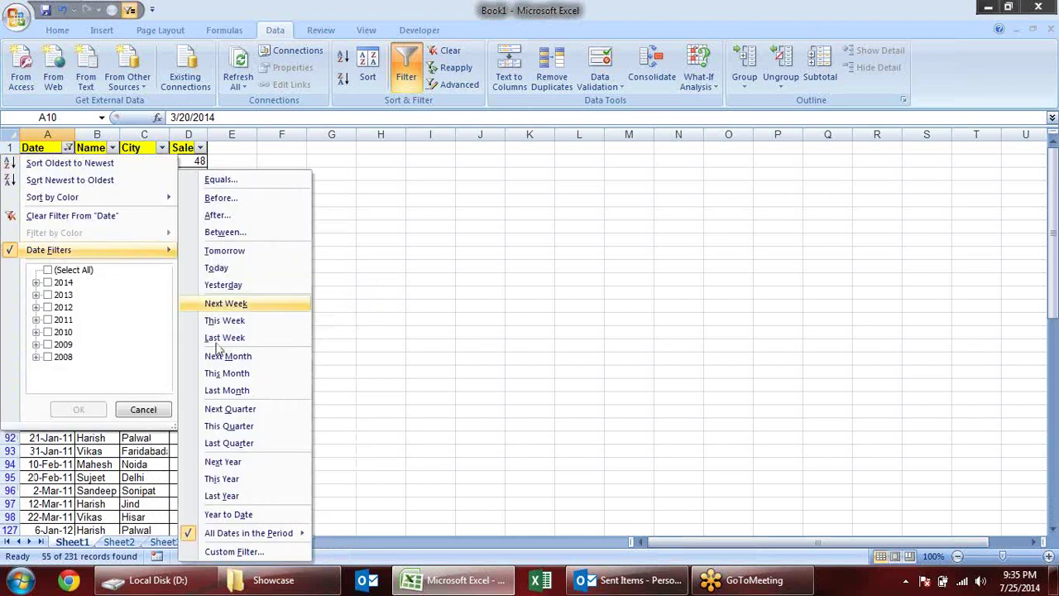
pyautogui.moveTo(241, 537)
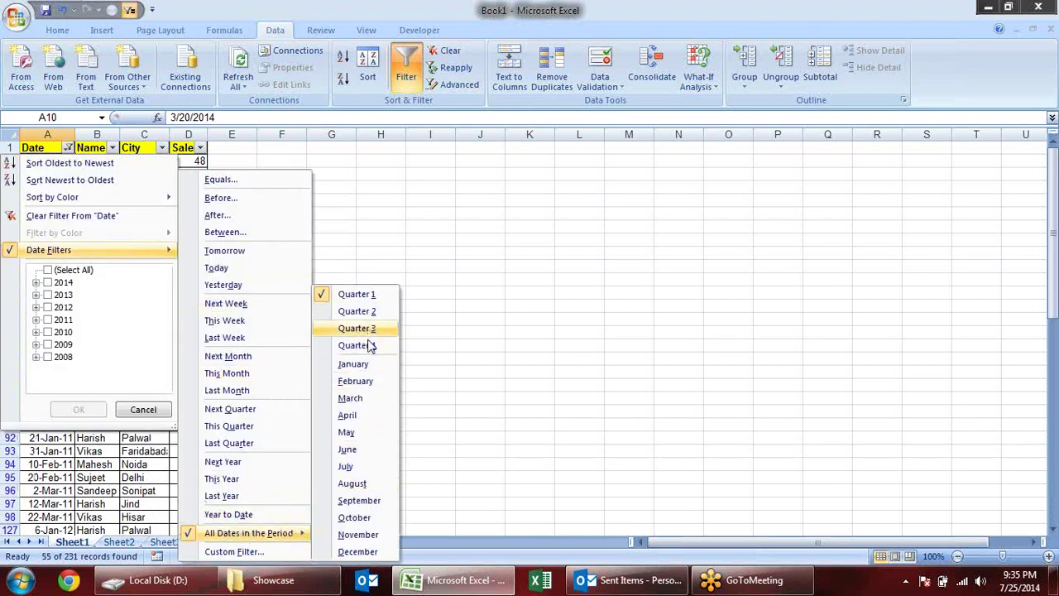
pyautogui.click(353, 364)
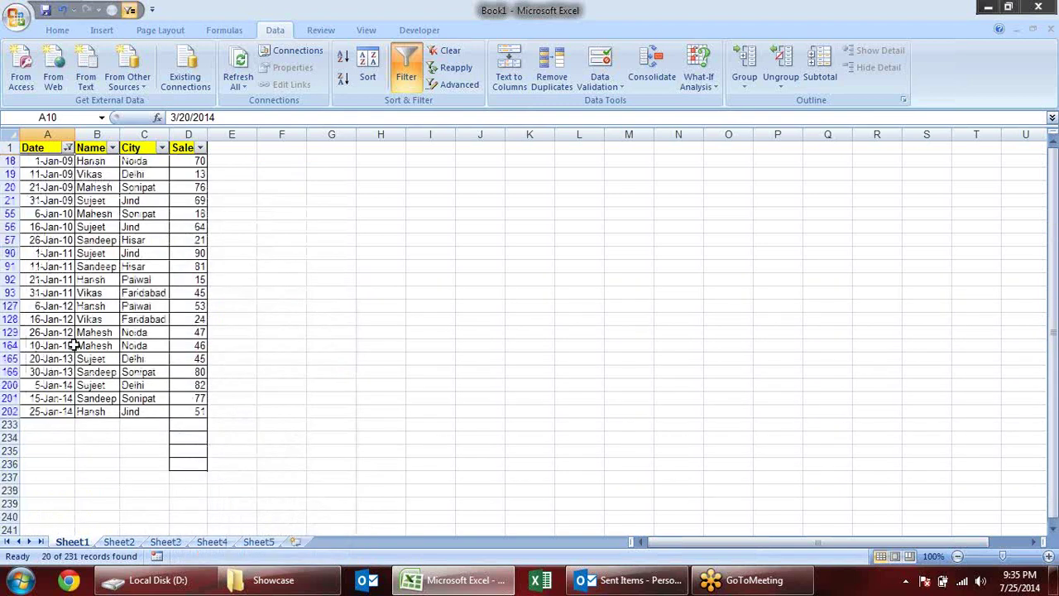
# - Tick Select All in the Date filter to include all dates again
pyautogui.click(69, 148)
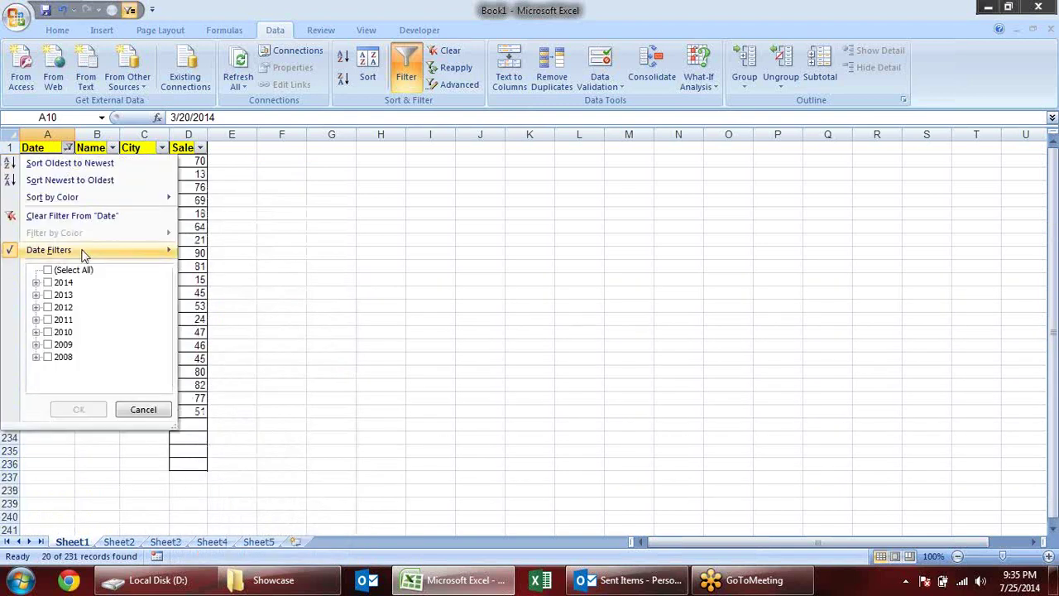
pyautogui.moveTo(82, 251)
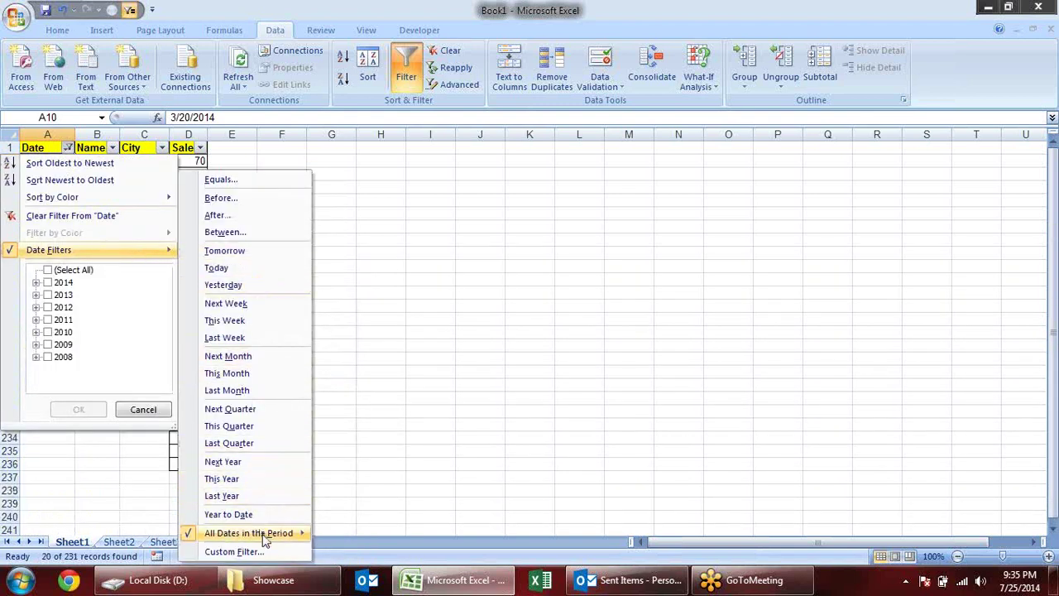
pyautogui.moveTo(253, 534)
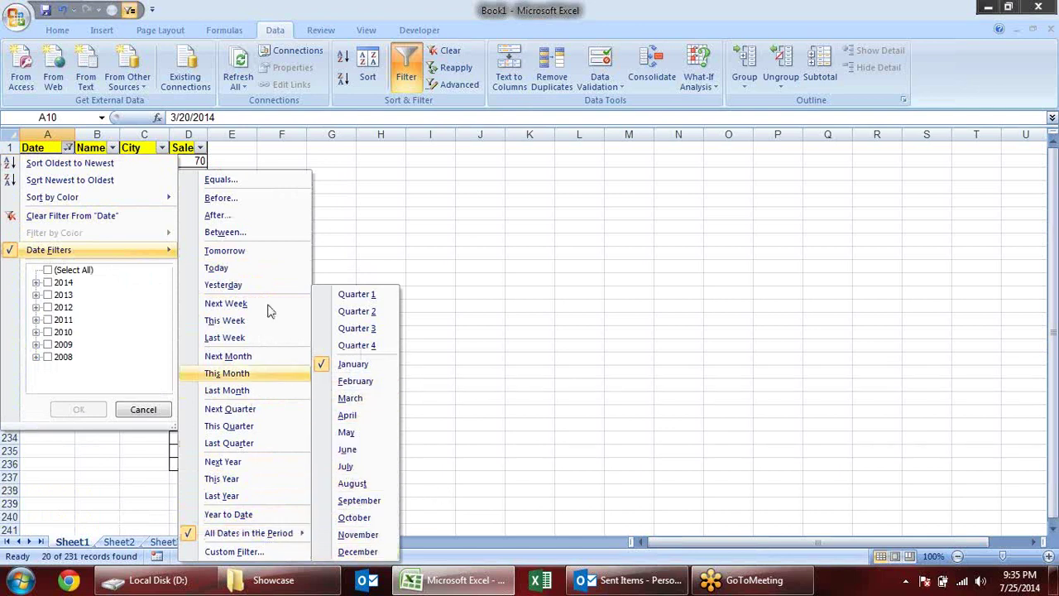
pyautogui.click(397, 245)
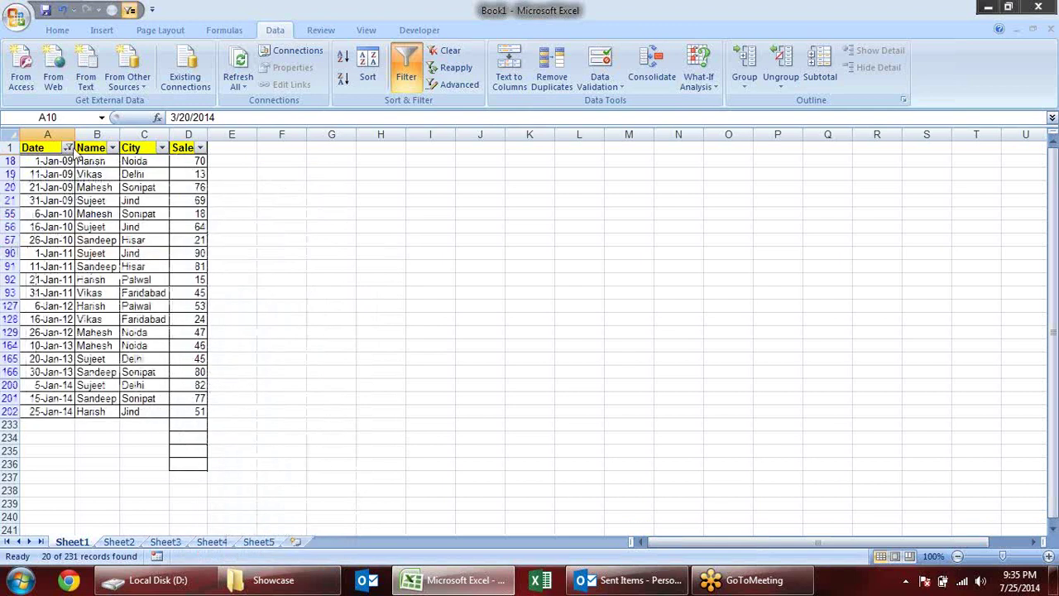
pyautogui.click(68, 147)
pyautogui.click(49, 269)
# - Confirm clearing the date filter and select the Sales value in D2
pyautogui.click(79, 410)
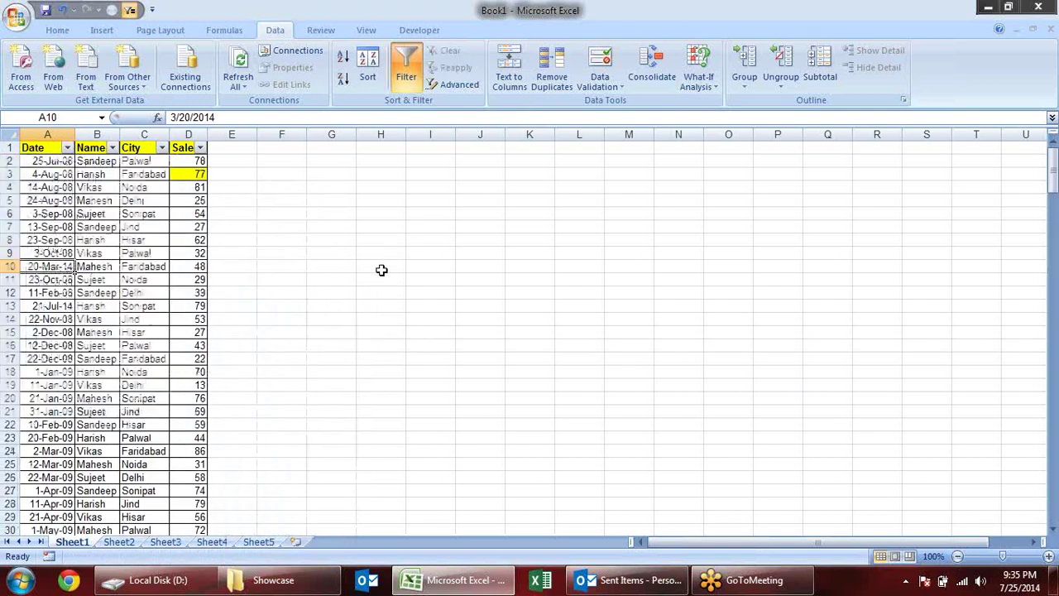
pyautogui.click(373, 265)
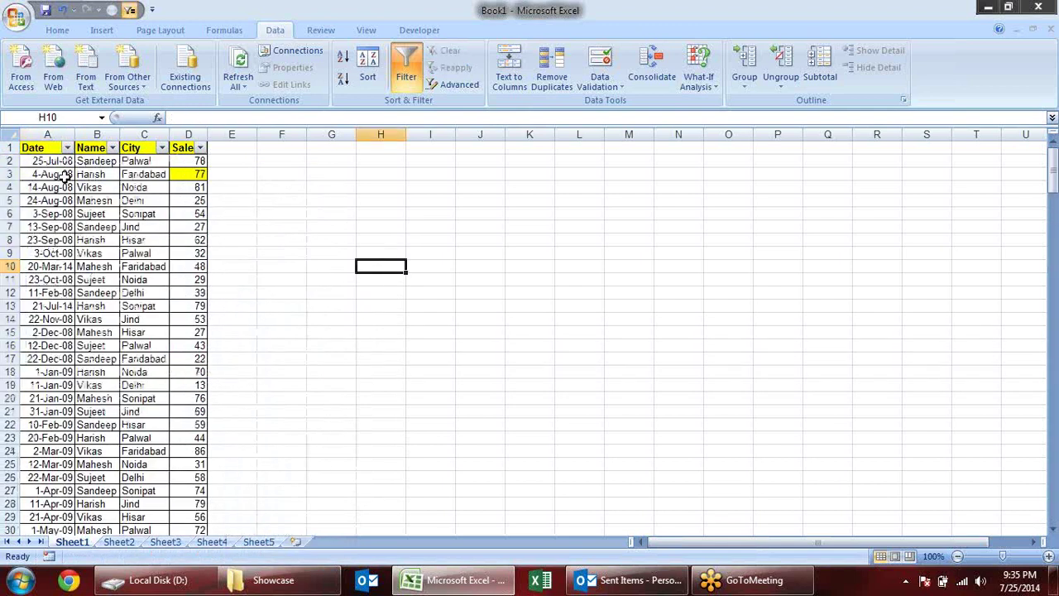
pyautogui.click(97, 174)
pyautogui.click(198, 161)
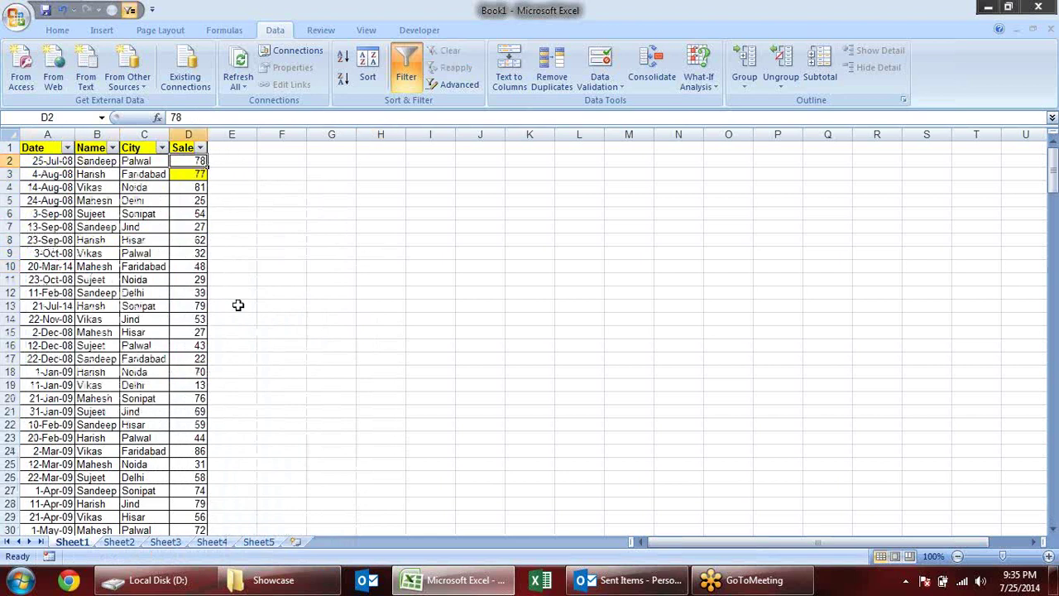
# - Filter the Sales column to show only rows equal to 14
pyautogui.click(200, 149)
pyautogui.moveTo(180, 250)
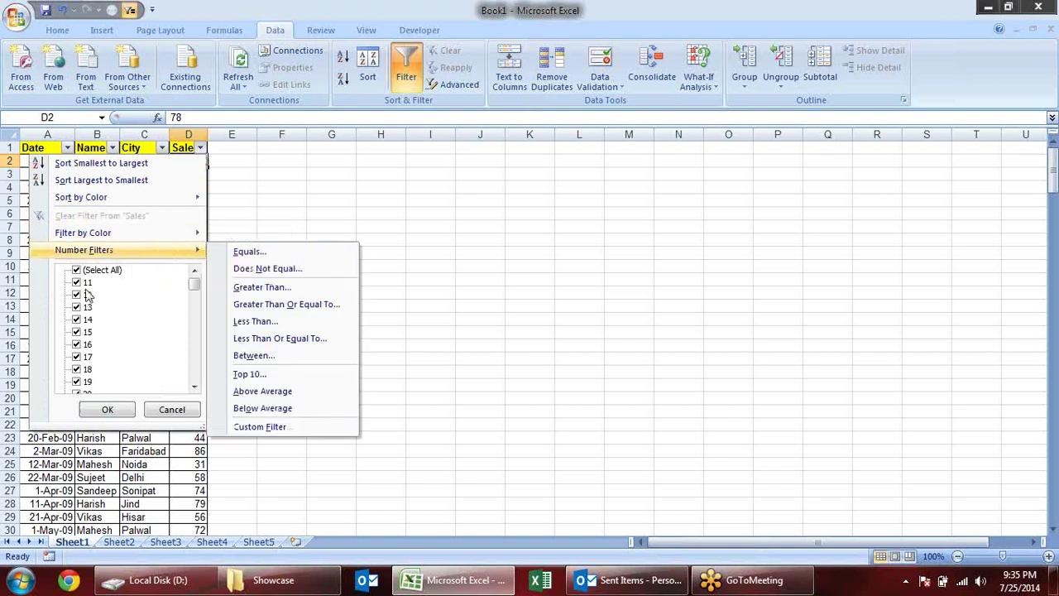
pyautogui.moveTo(195, 285); pyautogui.dragTo(191, 281)
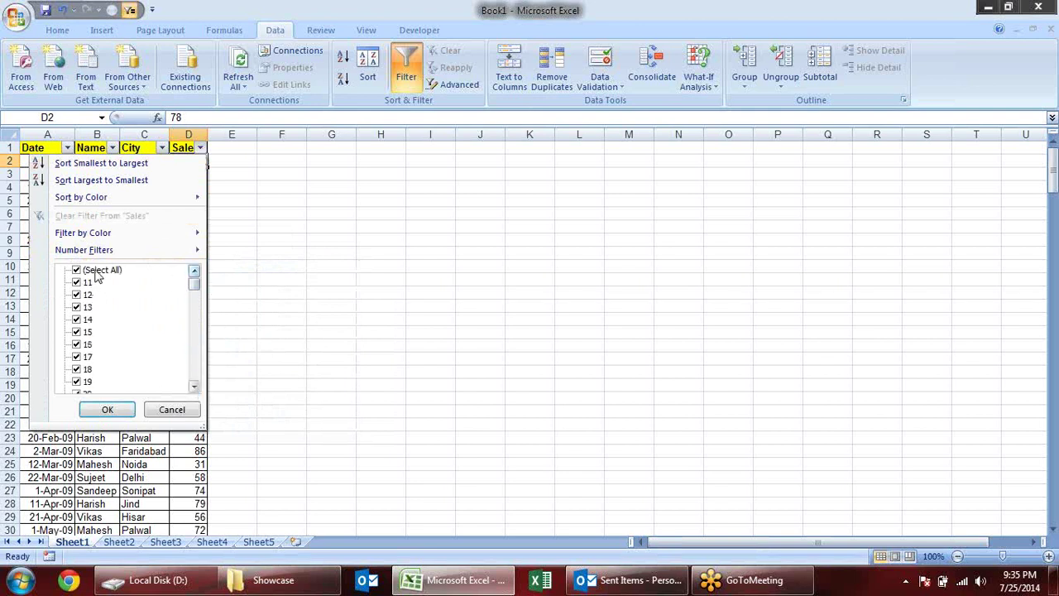
pyautogui.moveTo(125, 248)
pyautogui.click(291, 253)
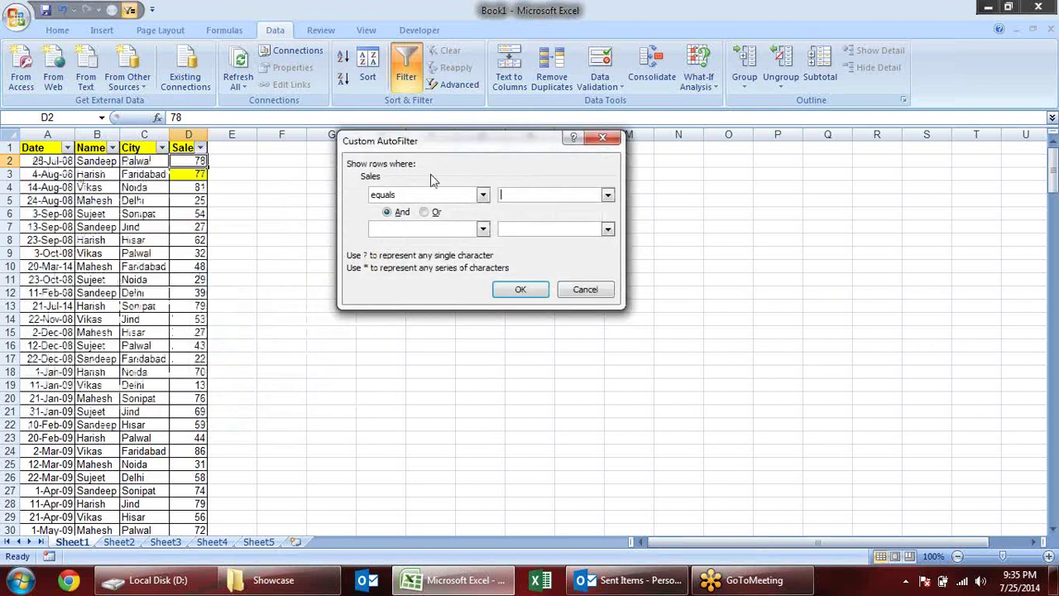
pyautogui.click(608, 195)
pyautogui.click(528, 239)
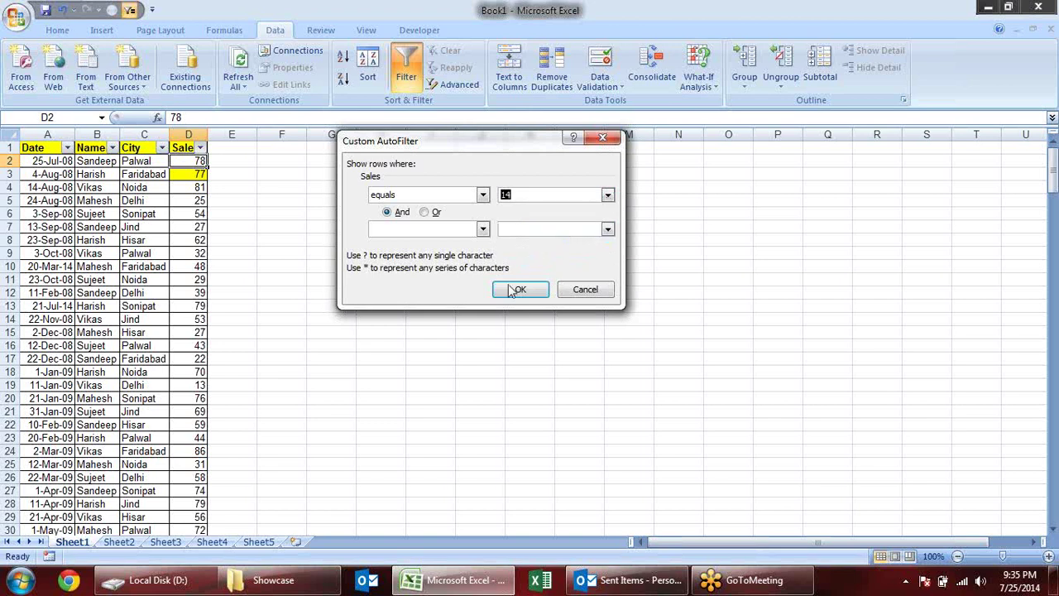
pyautogui.click(520, 289)
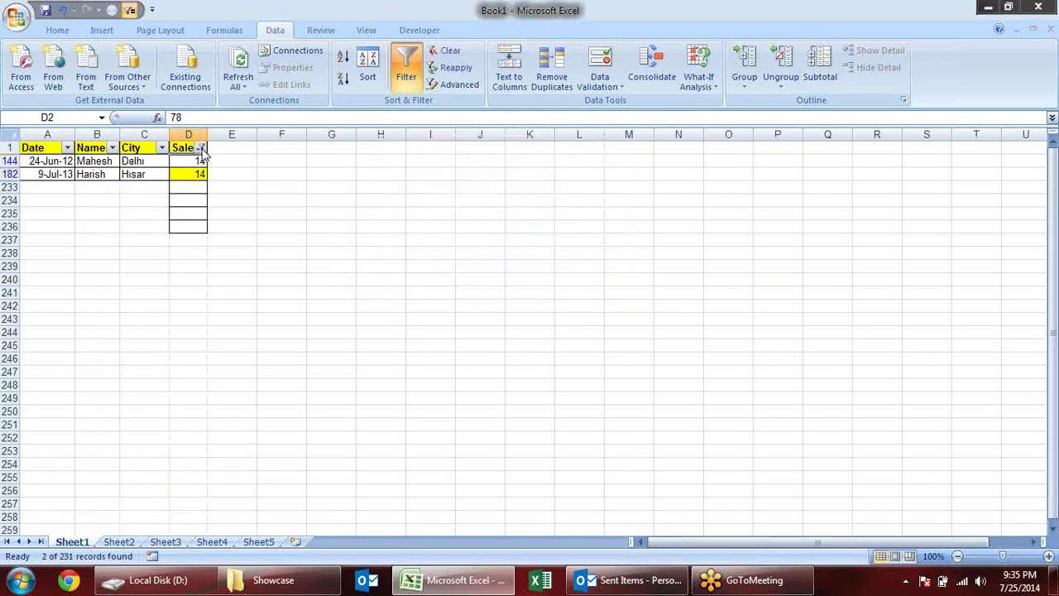
# - Change the Sales filter to does not equal 14
pyautogui.click(201, 147)
pyautogui.moveTo(197, 250)
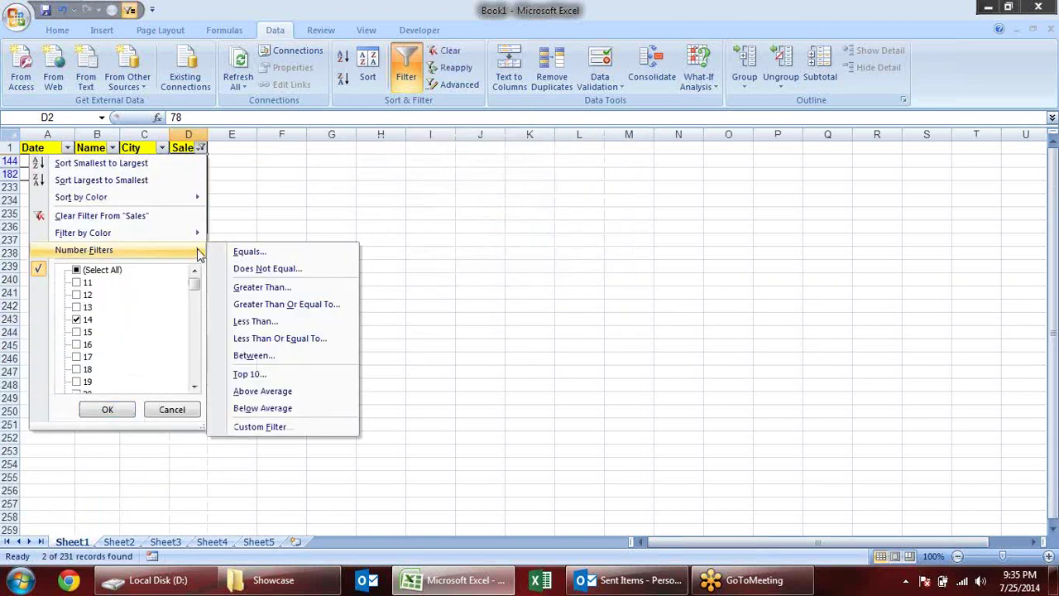
pyautogui.click(331, 273)
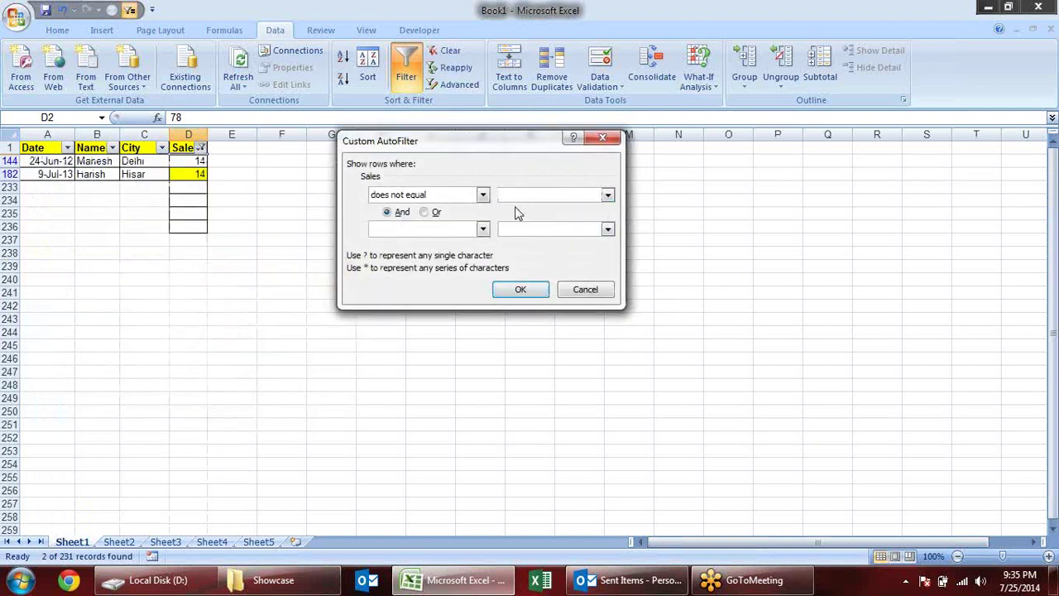
pyautogui.write('14')
pyautogui.press('Return')
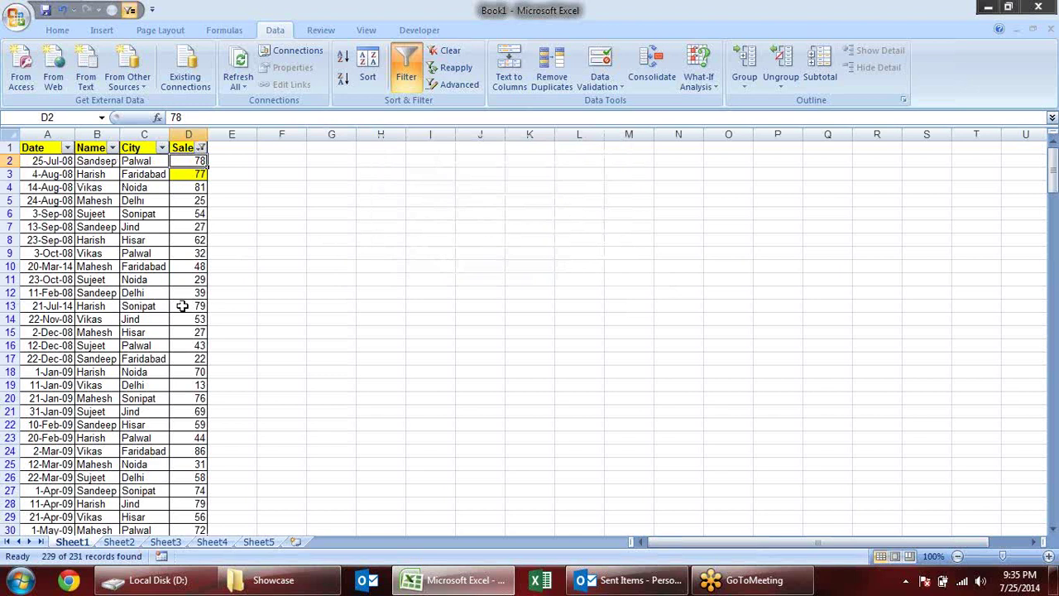
# - Filter Sales to greater than 50, then to greater than or equal to 50
pyautogui.click(204, 149)
pyautogui.moveTo(197, 250)
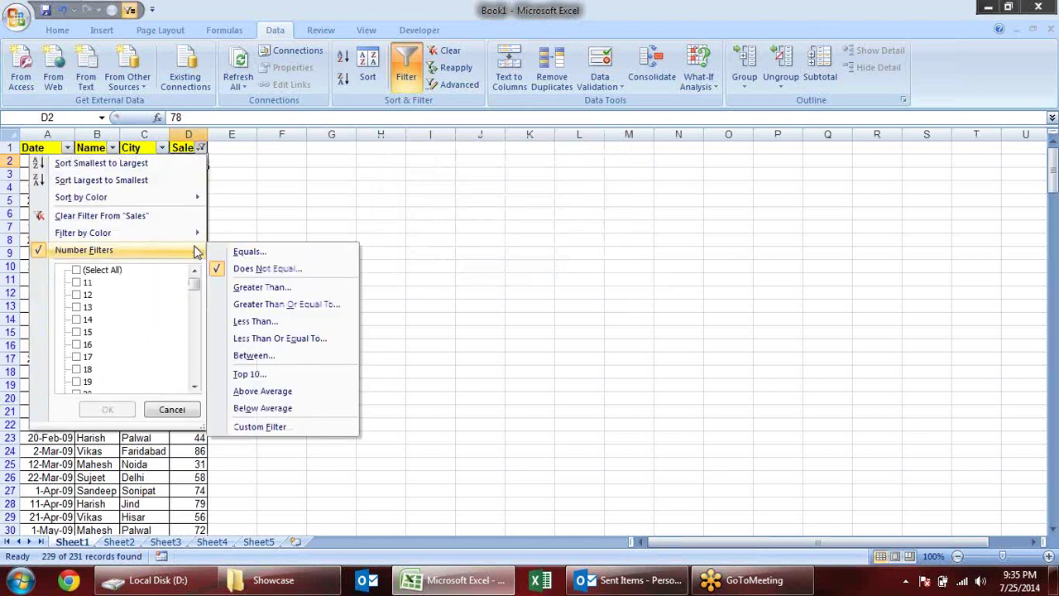
pyautogui.click(280, 289)
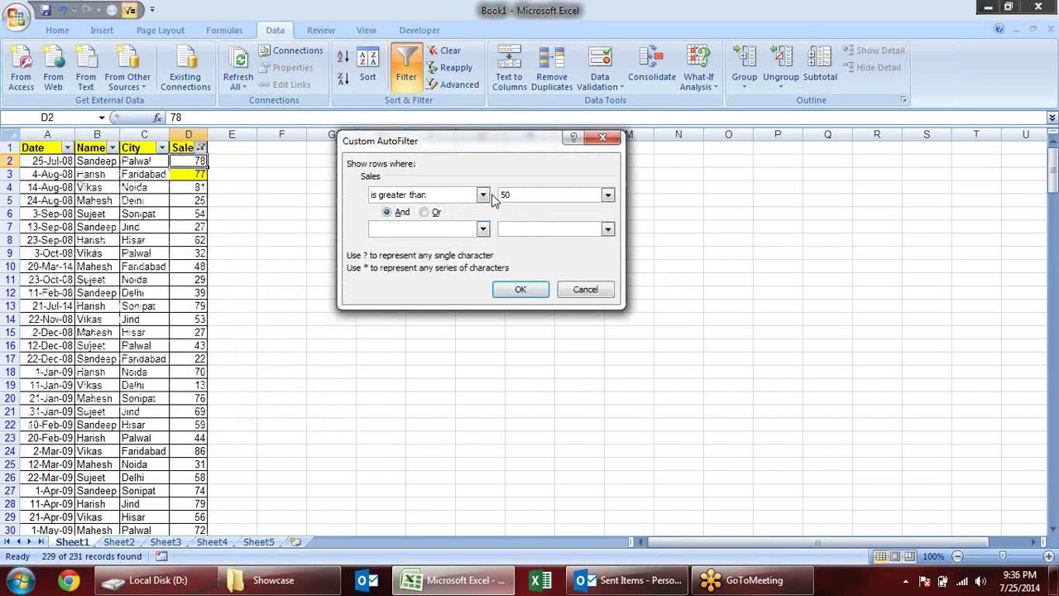
pyautogui.press('Return')
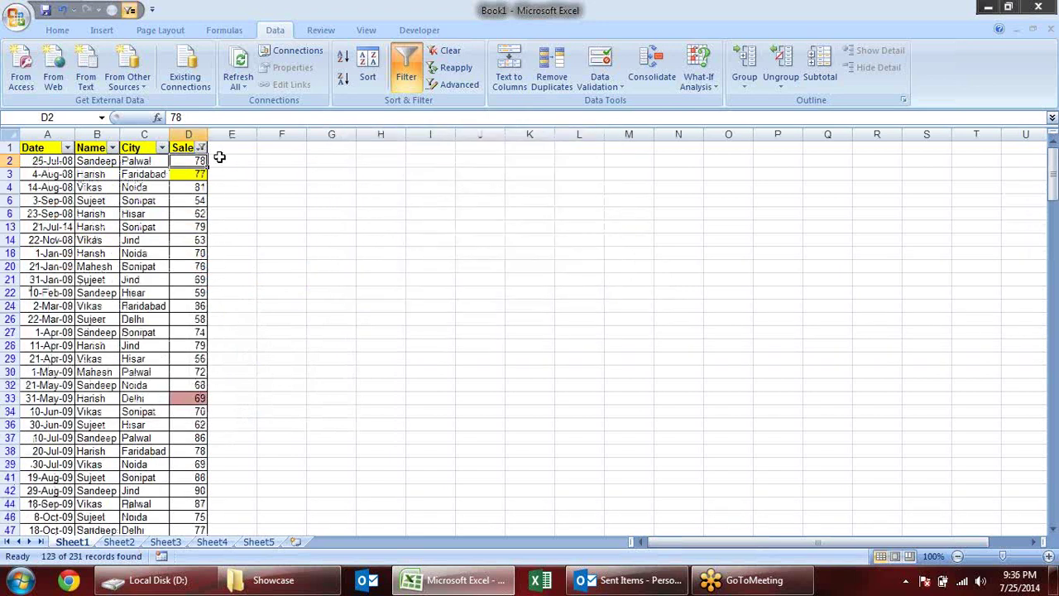
pyautogui.click(203, 150)
pyautogui.moveTo(198, 249)
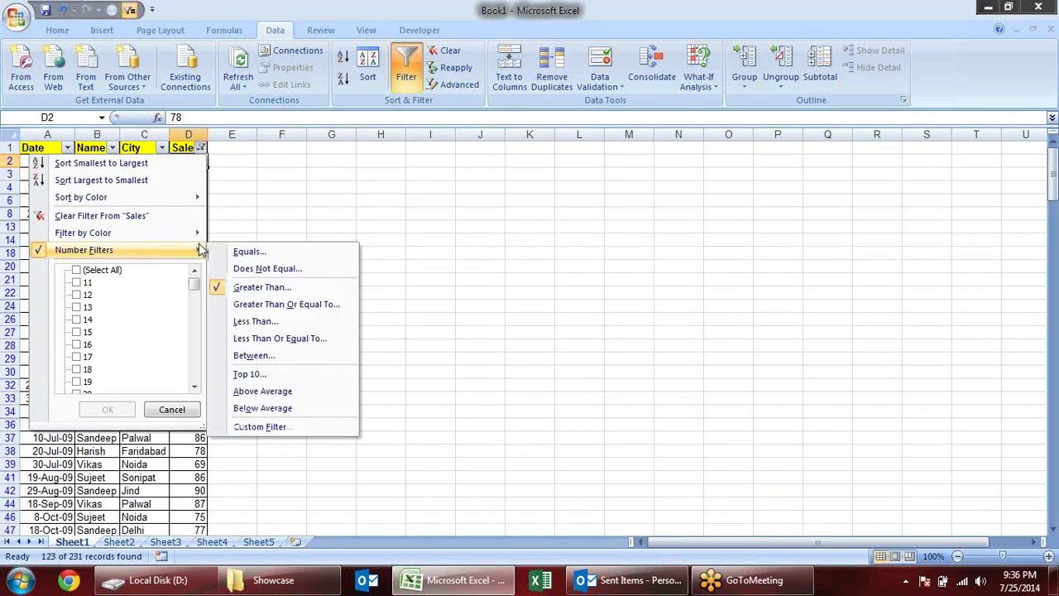
pyautogui.click(320, 308)
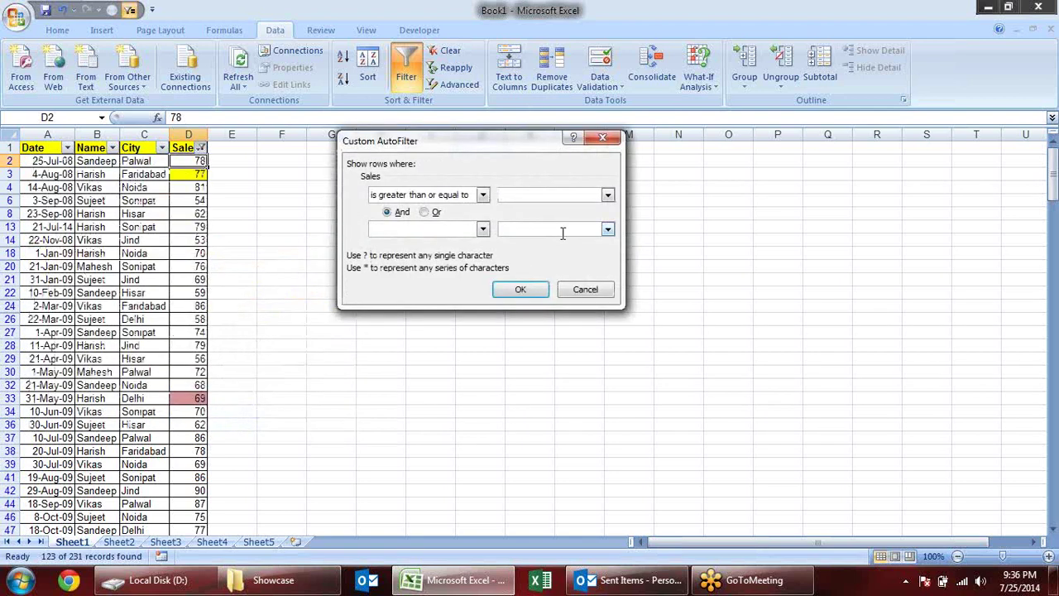
pyautogui.write('50')
pyautogui.press('Return')
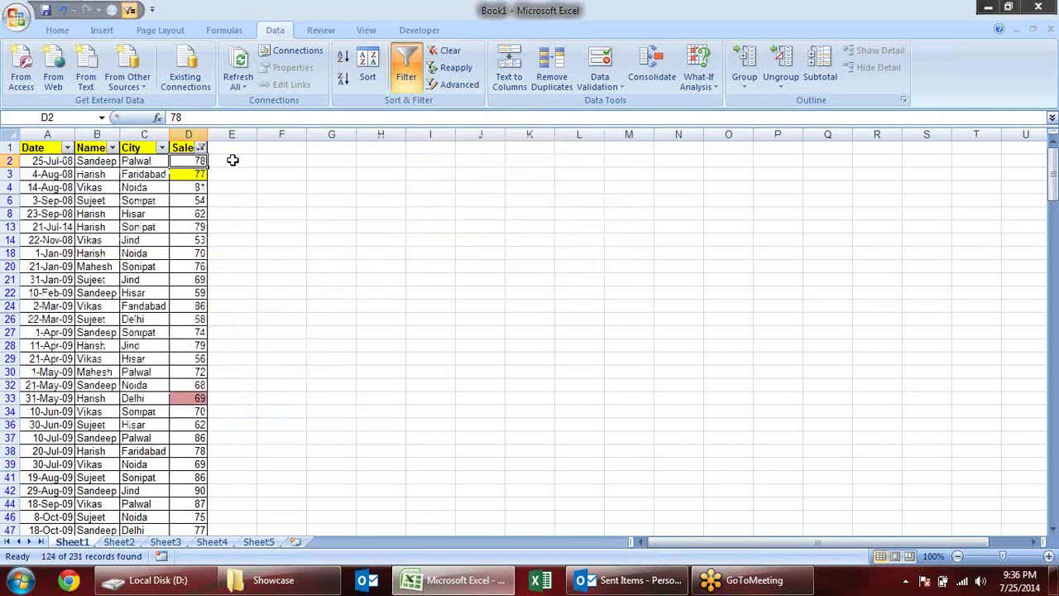
# - Filter Sales to less than 20, then less than or equal to 20, and select row 158's sale
pyautogui.click(201, 148)
pyautogui.moveTo(199, 250)
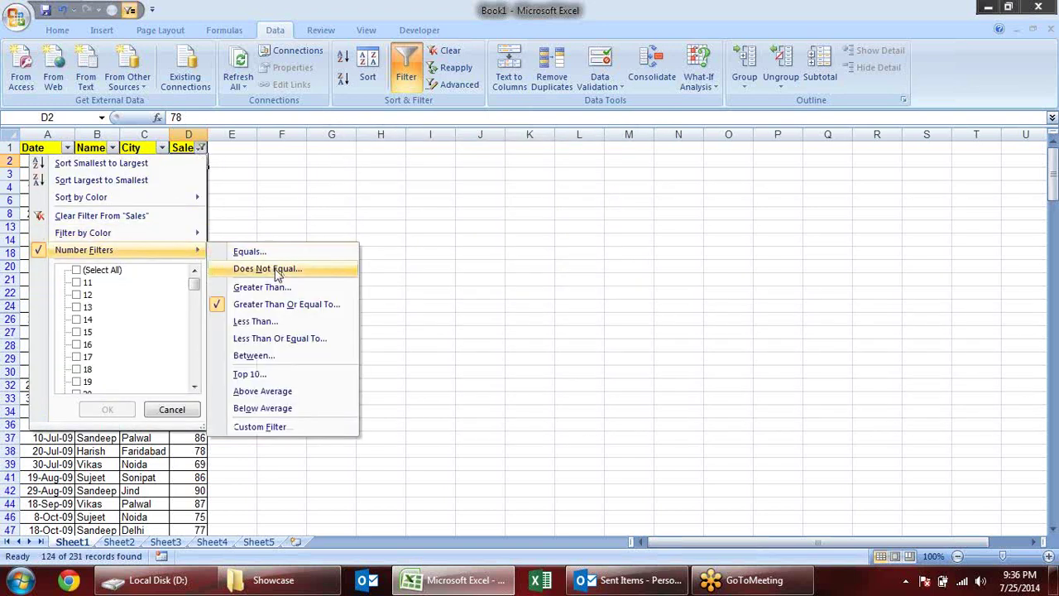
pyautogui.click(319, 325)
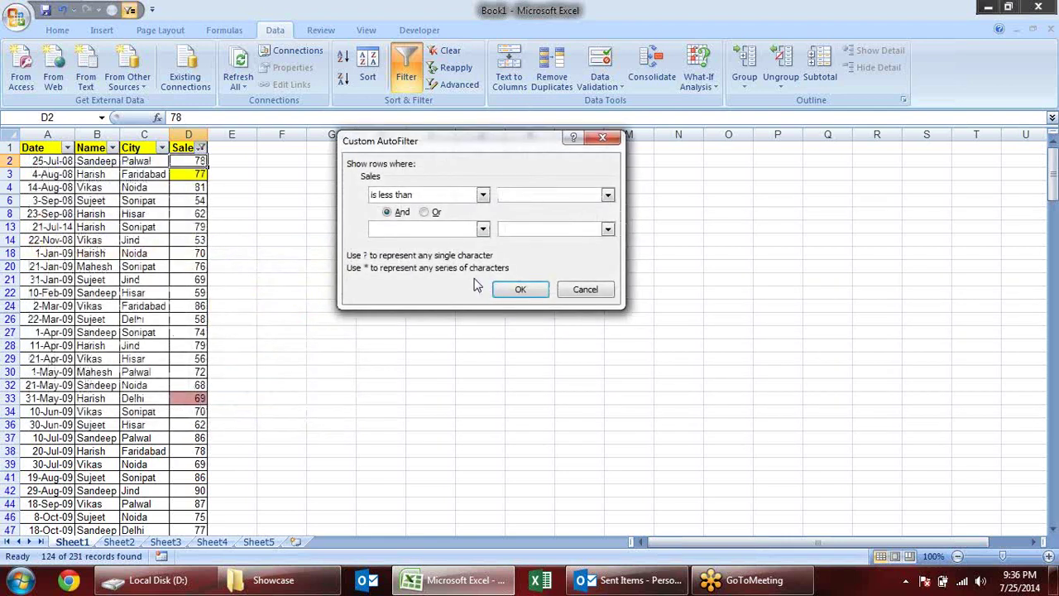
pyautogui.write('20')
pyautogui.press('Return')
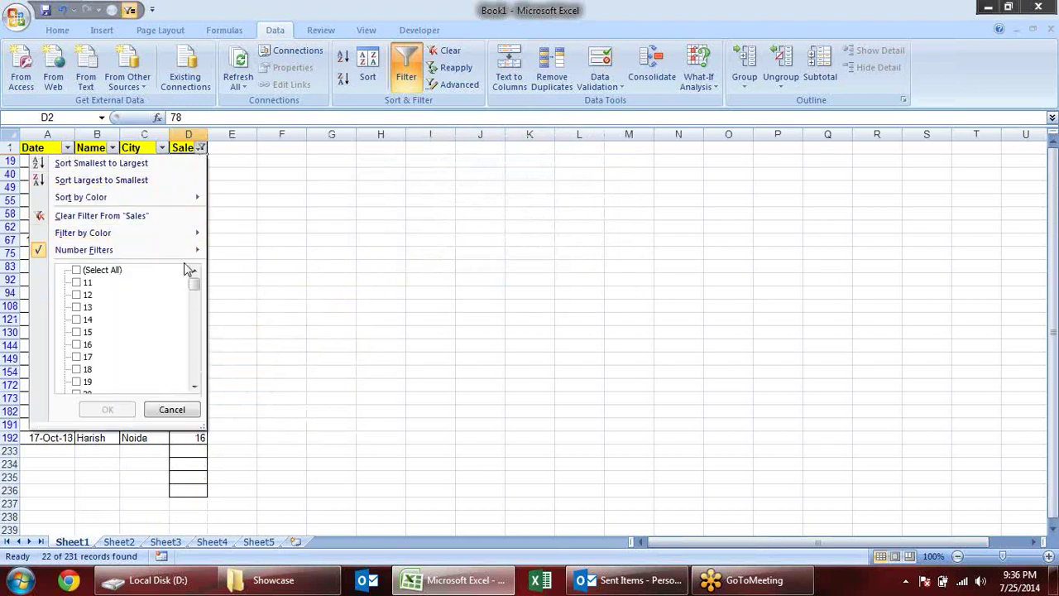
pyautogui.moveTo(199, 251)
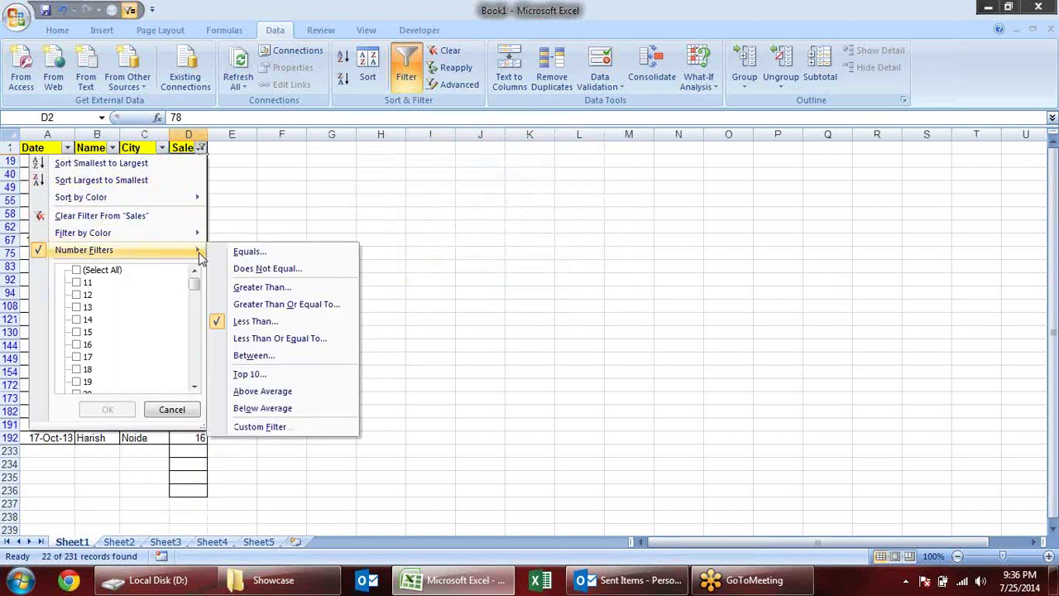
pyautogui.click(296, 341)
pyautogui.press('Return')
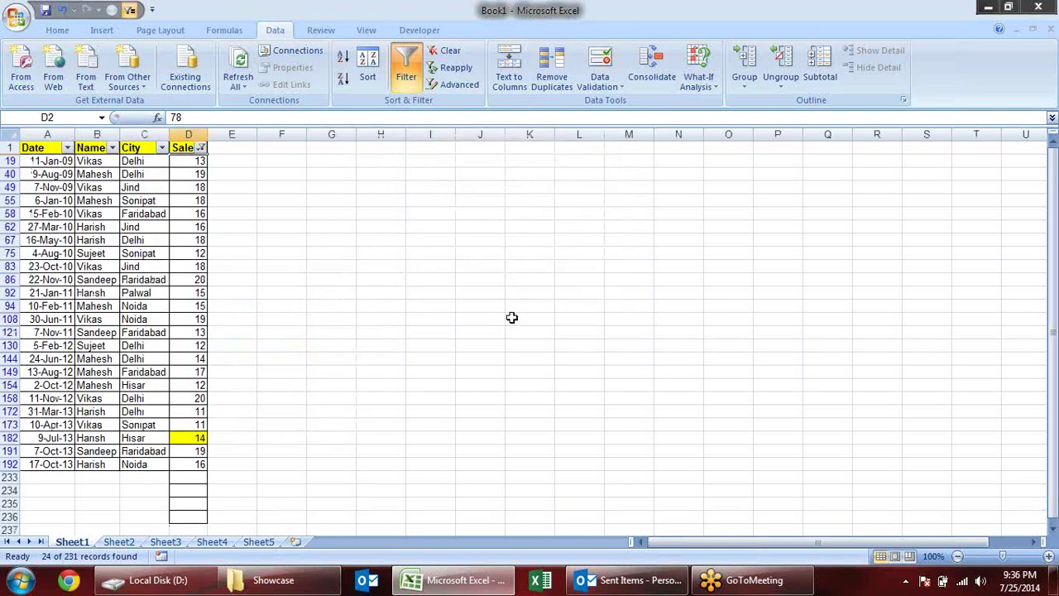
pyautogui.click(198, 398)
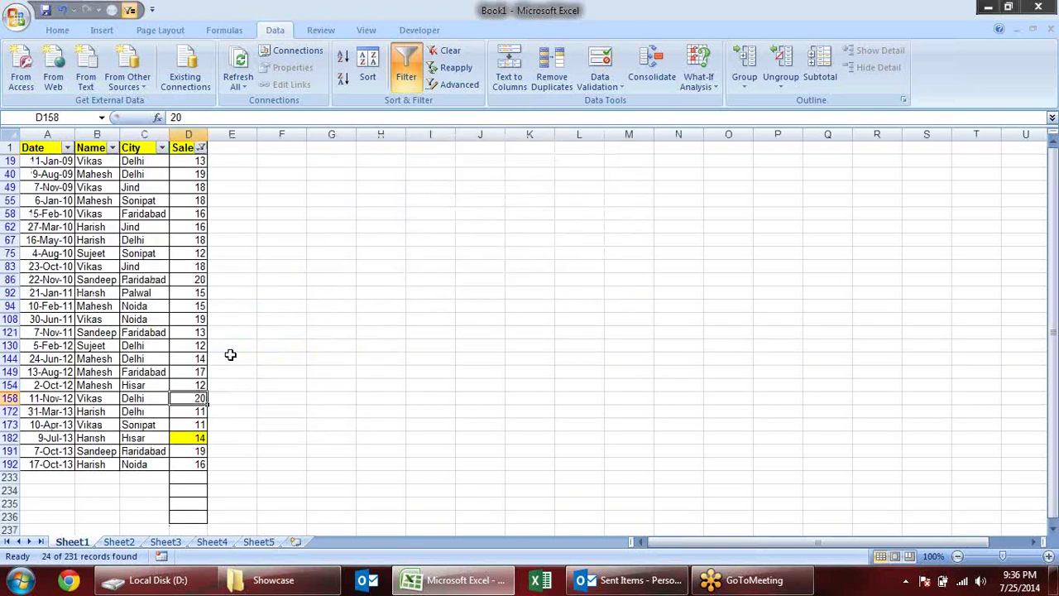
# - Apply a Between filter on Sales starting at 15 and select the filtered Sales values
pyautogui.click(202, 147)
pyautogui.moveTo(198, 250)
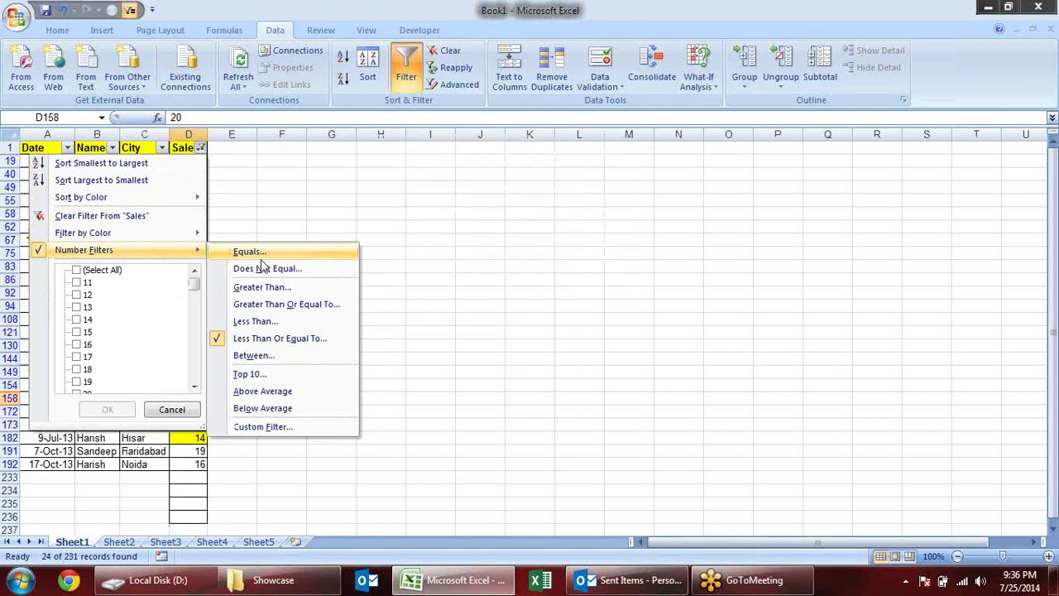
pyautogui.click(297, 357)
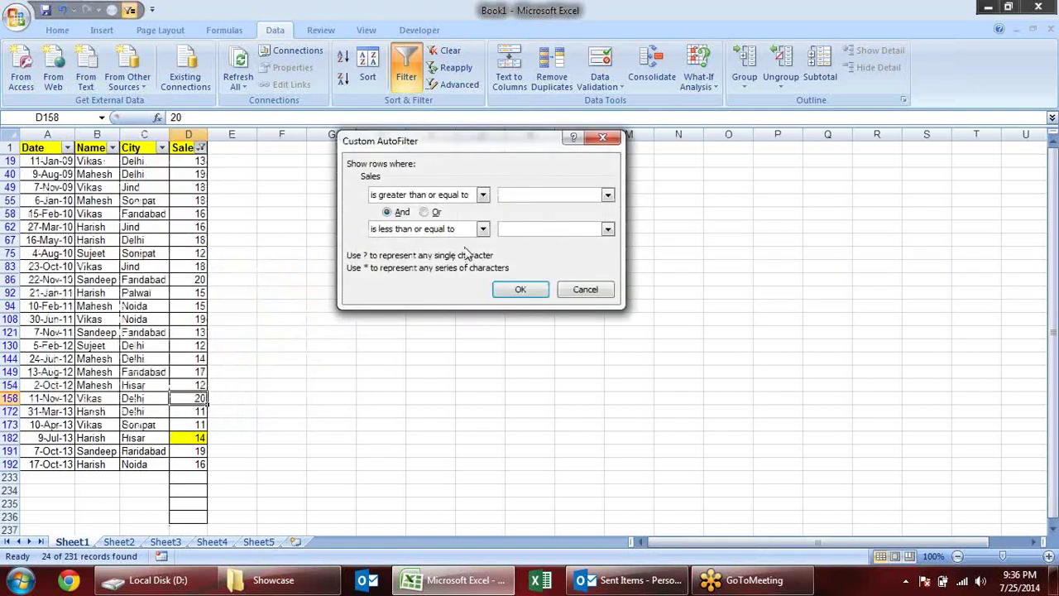
pyautogui.write('10')
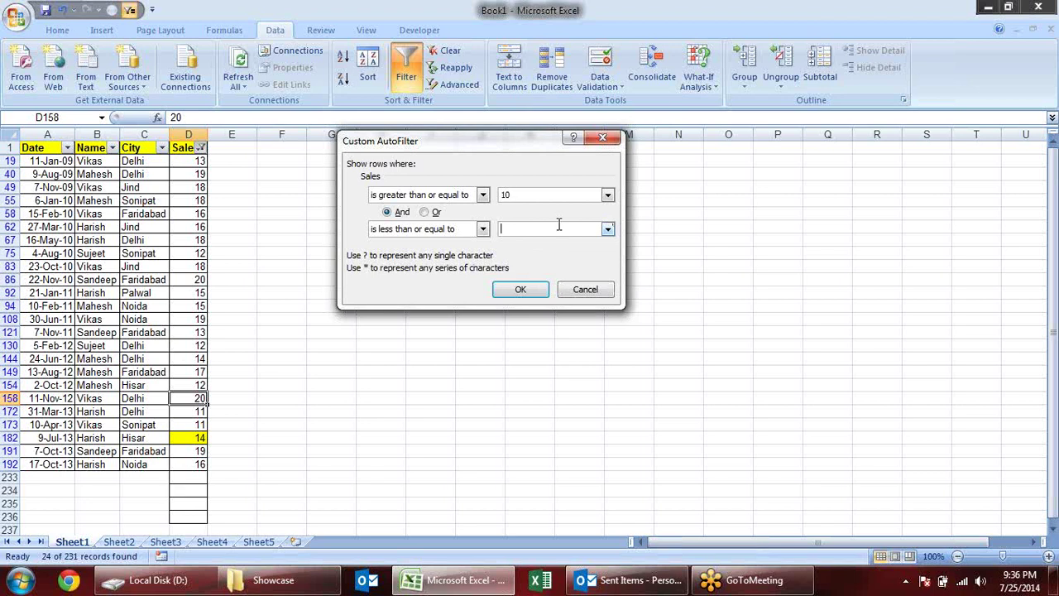
pyautogui.click(534, 192)
pyautogui.click(520, 290)
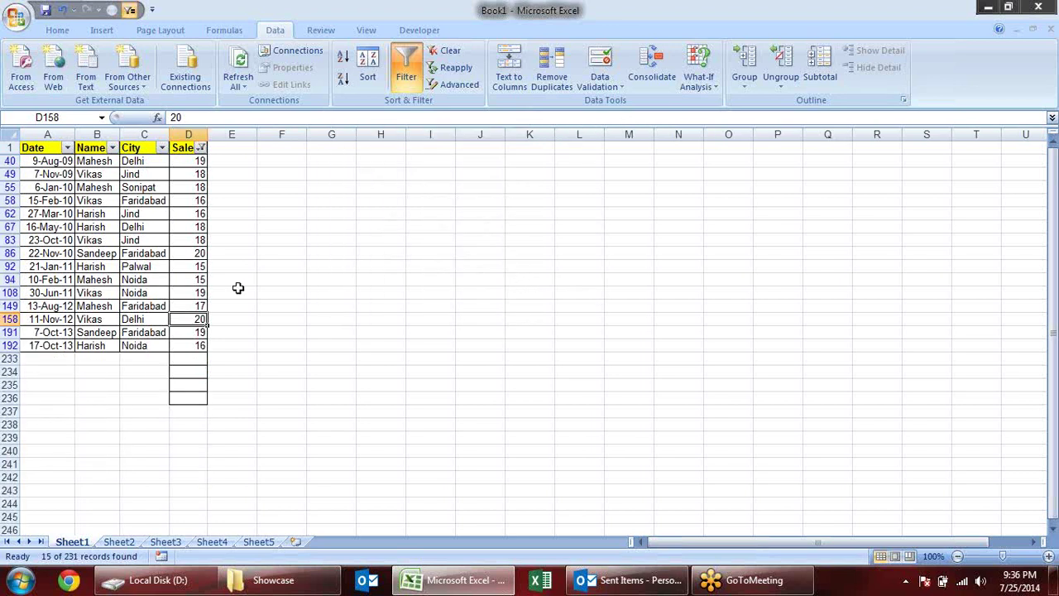
pyautogui.moveTo(180, 161); pyautogui.dragTo(179, 307)
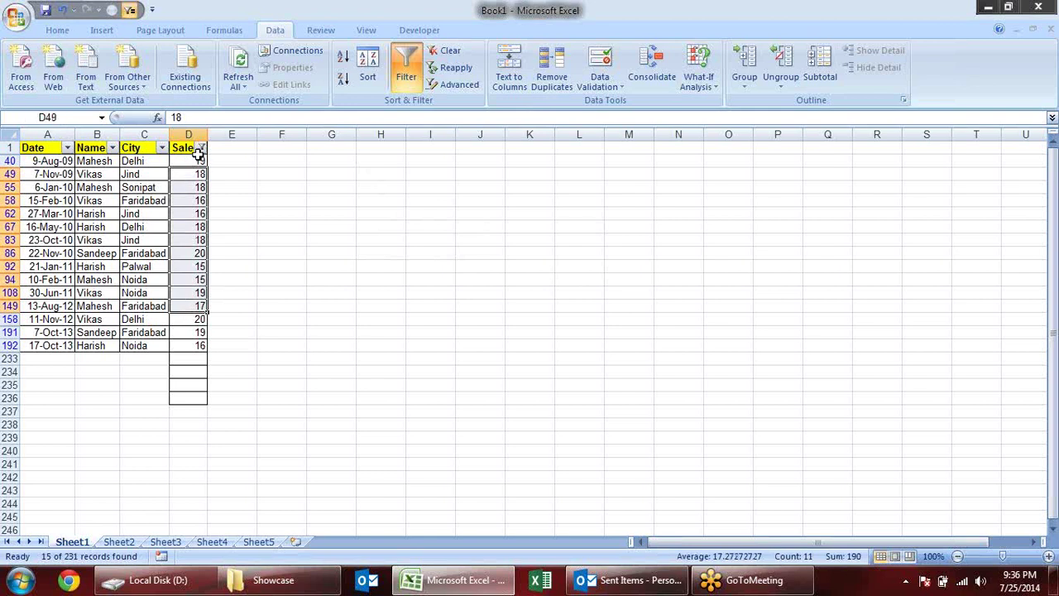
pyautogui.click(200, 149)
# - Apply a Top 12 items filter on Sales, then switch to Above Average
pyautogui.moveTo(192, 250)
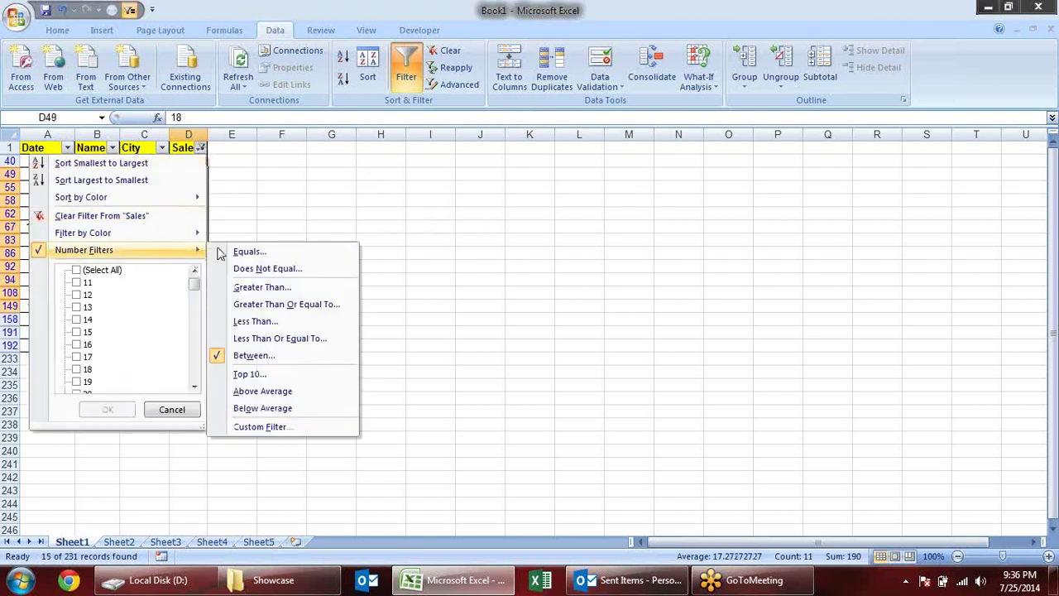
pyautogui.click(286, 374)
pyautogui.write('12')
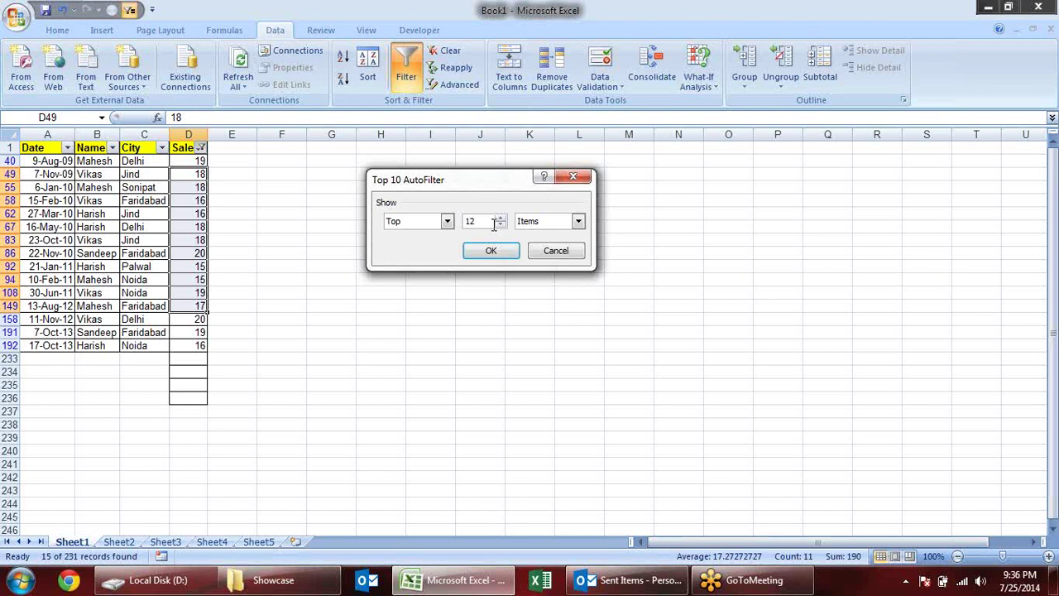
pyautogui.click(494, 253)
pyautogui.click(245, 240)
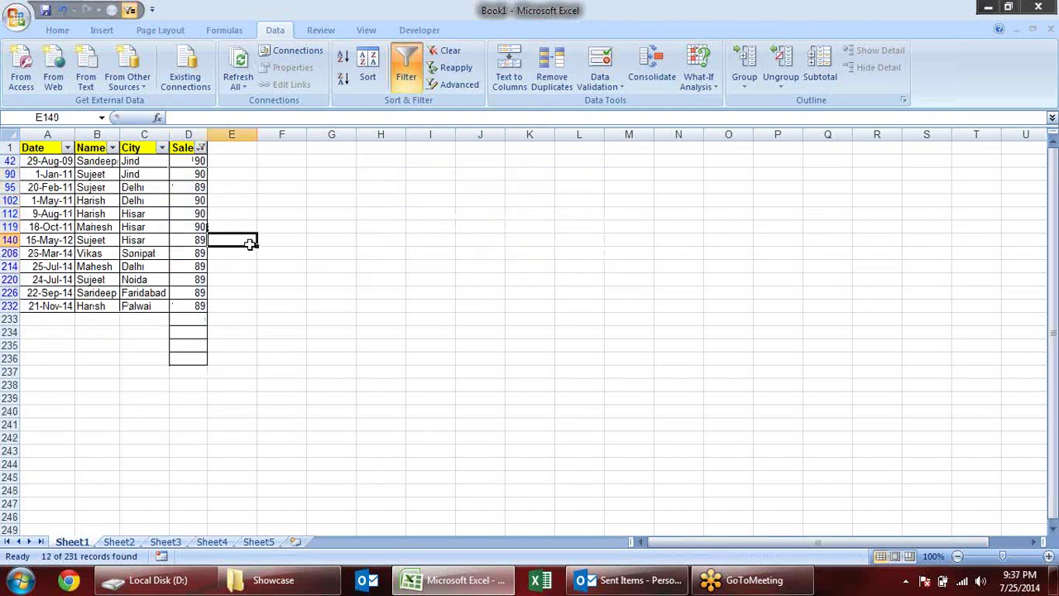
pyautogui.click(201, 148)
pyautogui.click(320, 199)
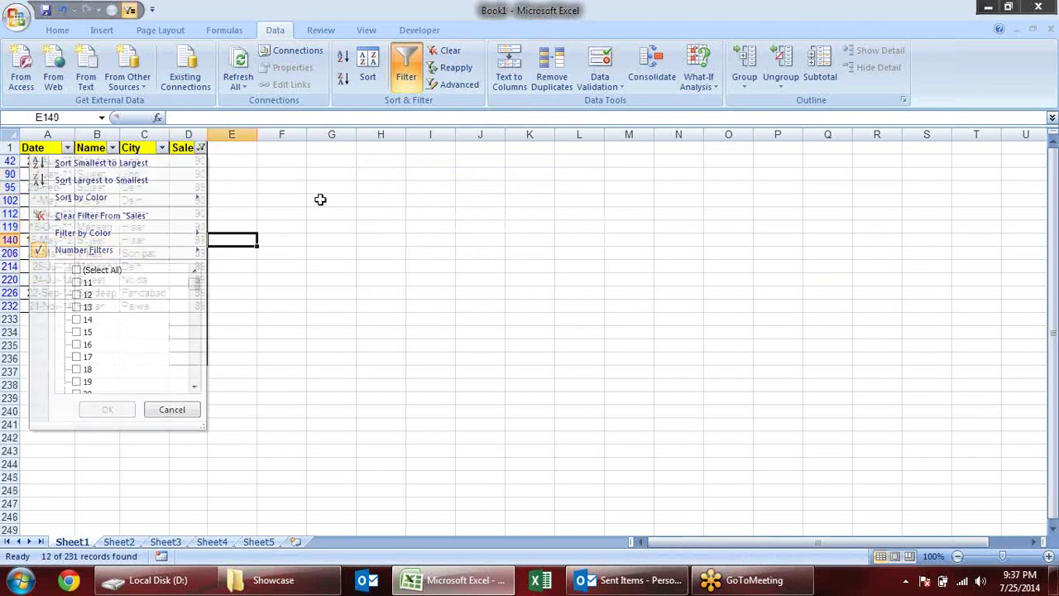
pyautogui.click(201, 148)
pyautogui.moveTo(200, 245)
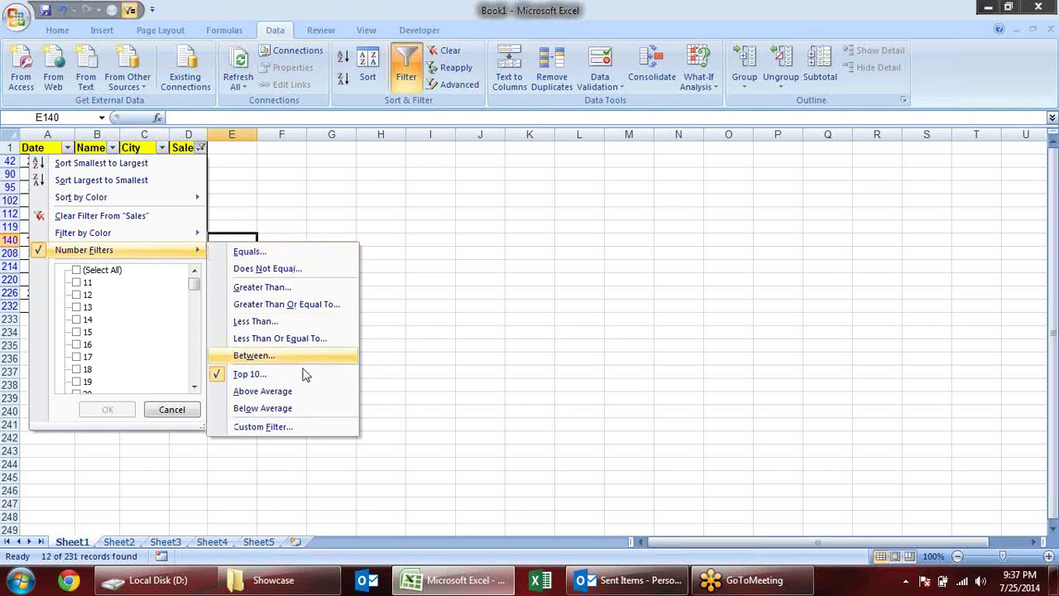
pyautogui.click(303, 393)
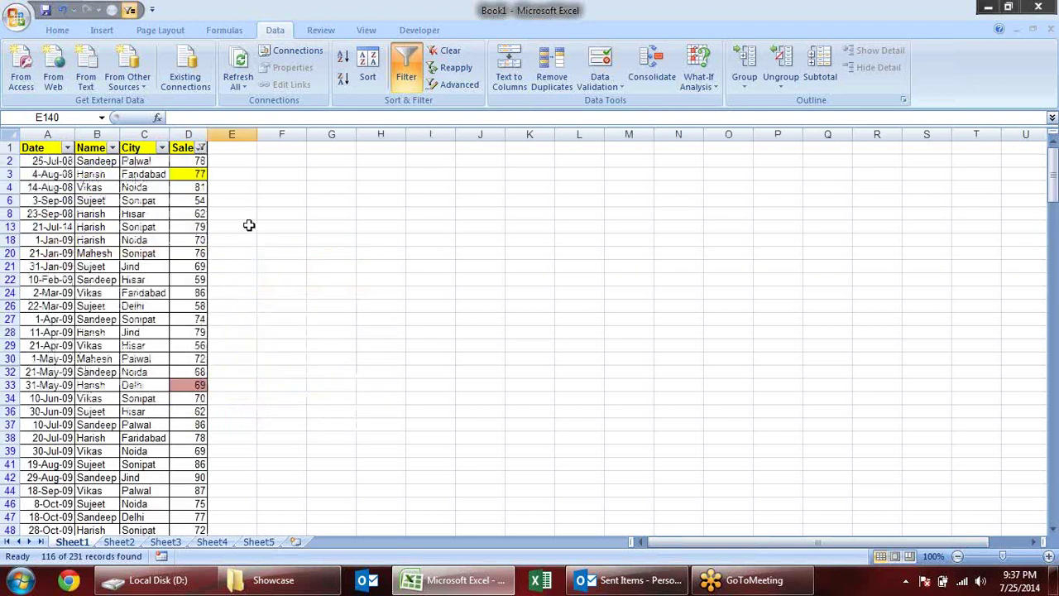
# - Set the Top 10 filter to Bottom 5 Percent and select the visible Sales to see their sum
pyautogui.click(201, 147)
pyautogui.moveTo(188, 253)
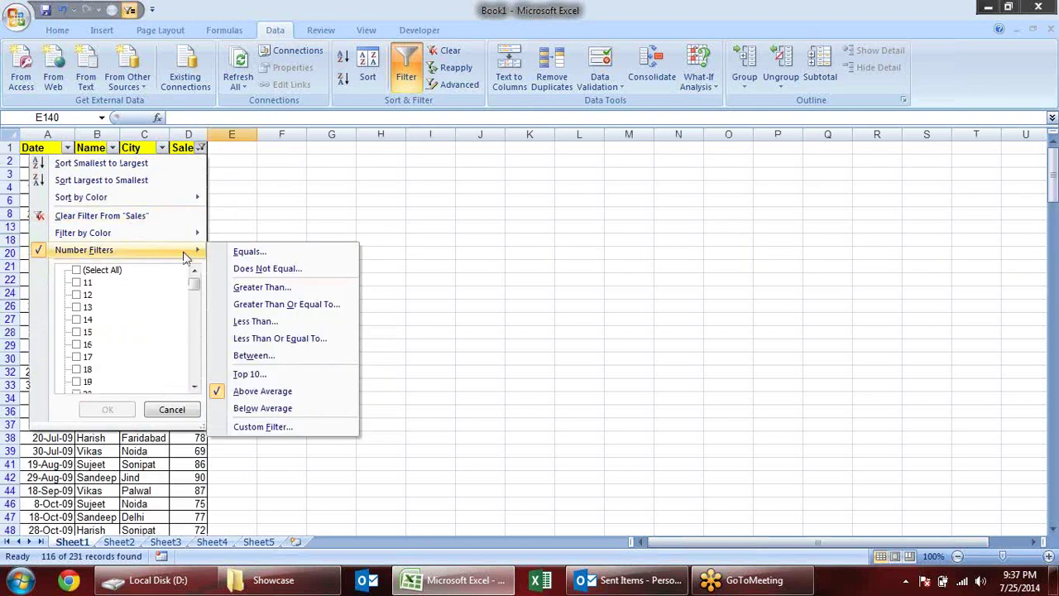
pyautogui.click(281, 378)
pyautogui.click(447, 221)
pyautogui.click(422, 246)
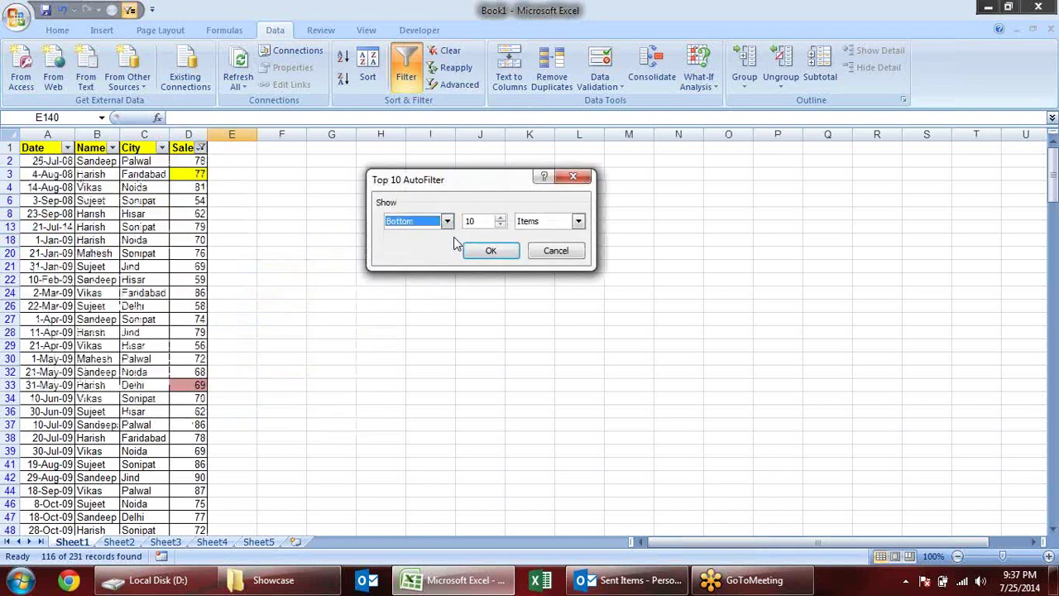
pyautogui.click(577, 221)
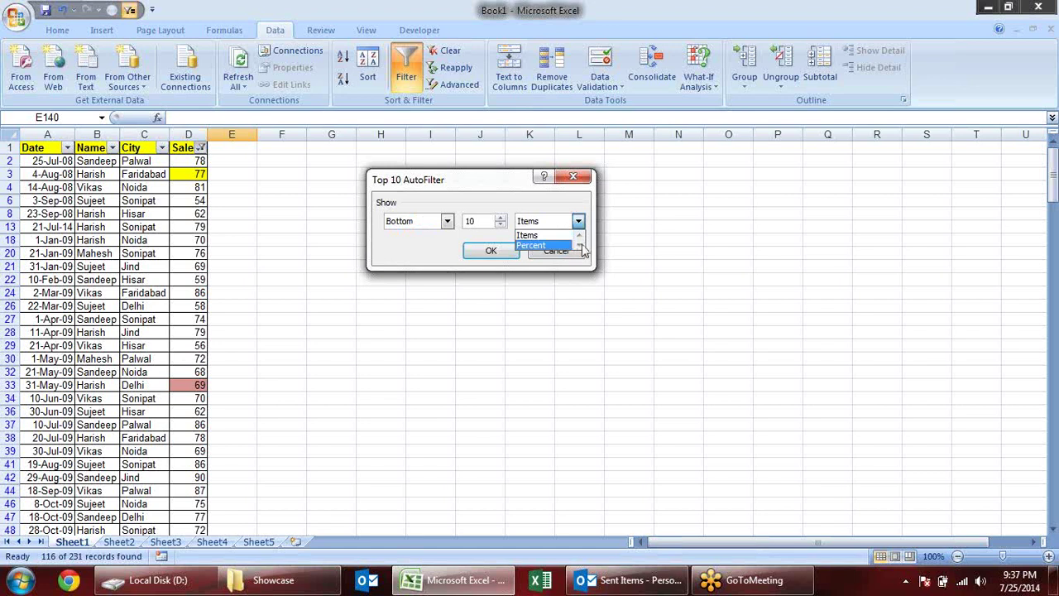
pyautogui.click(556, 247)
pyautogui.click(456, 220)
pyautogui.write('5')
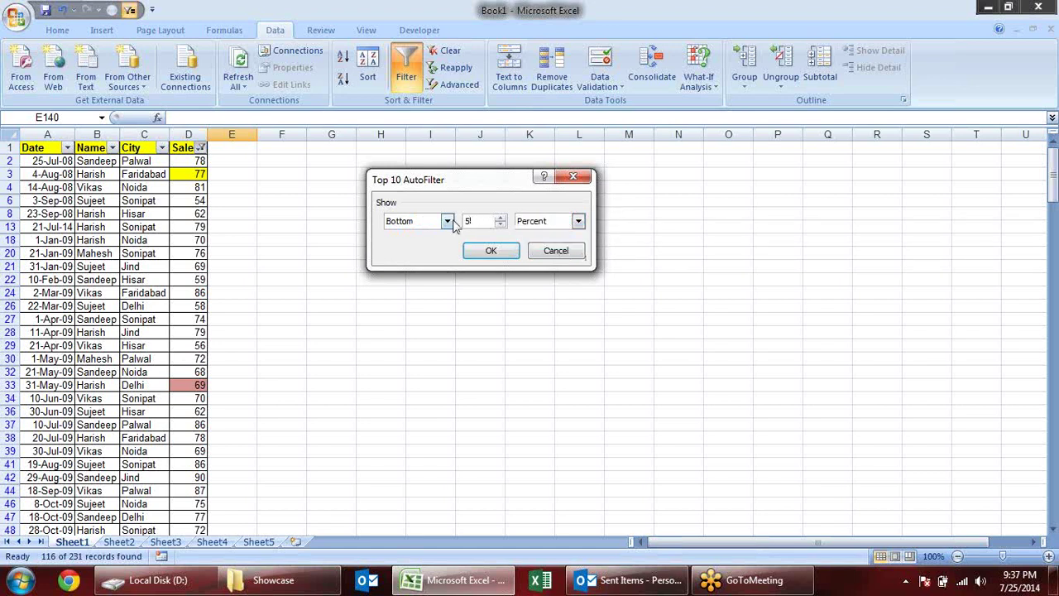
pyautogui.click(489, 250)
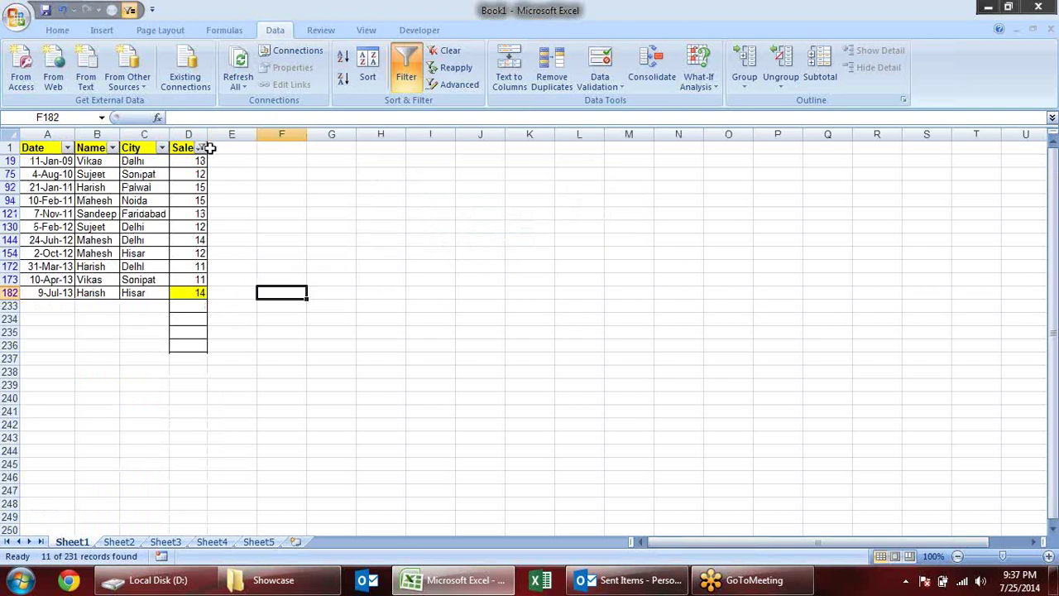
pyautogui.moveTo(199, 161); pyautogui.dragTo(193, 292)
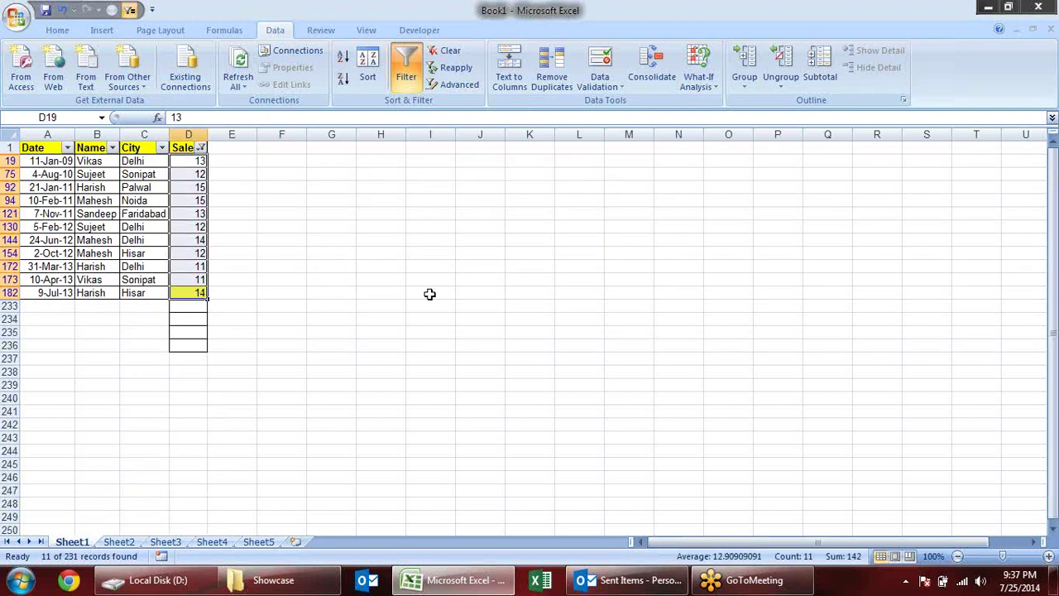
# - Filter Sales to above-average rows, then to below-average rows
pyautogui.click(201, 147)
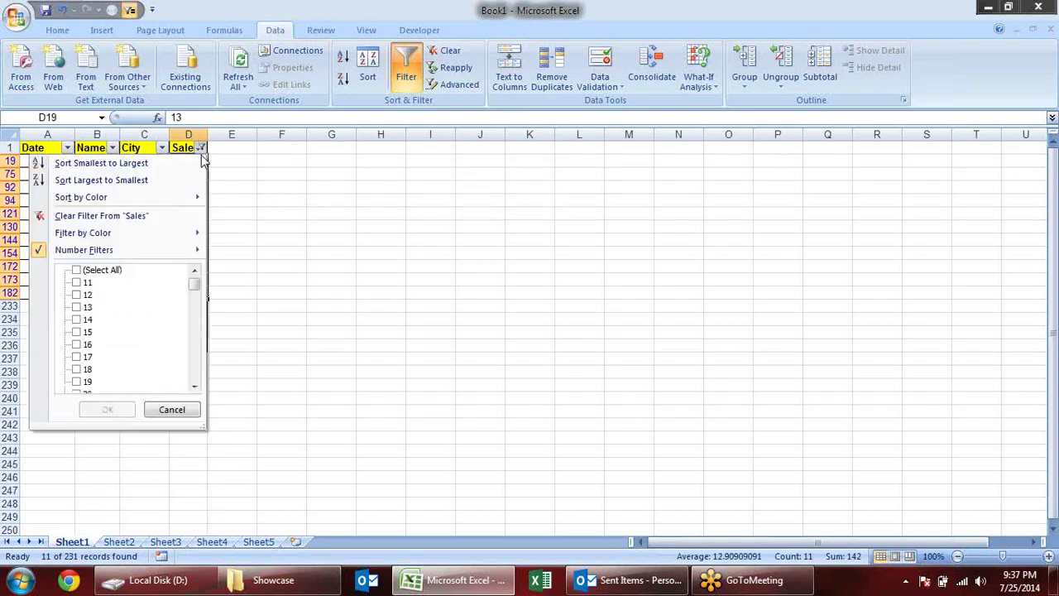
pyautogui.moveTo(197, 259)
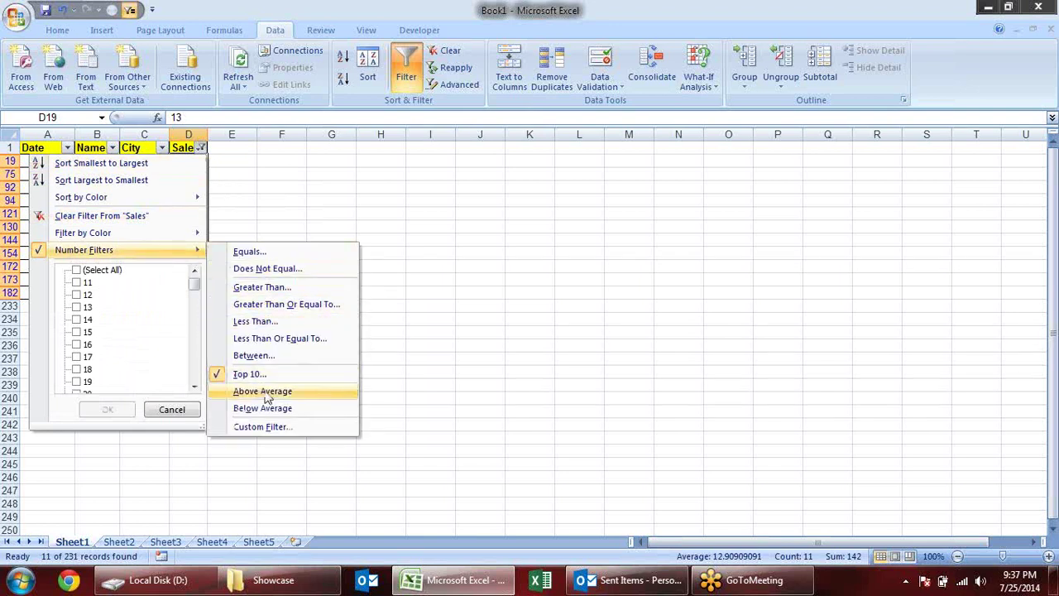
pyautogui.click(275, 392)
pyautogui.click(186, 213)
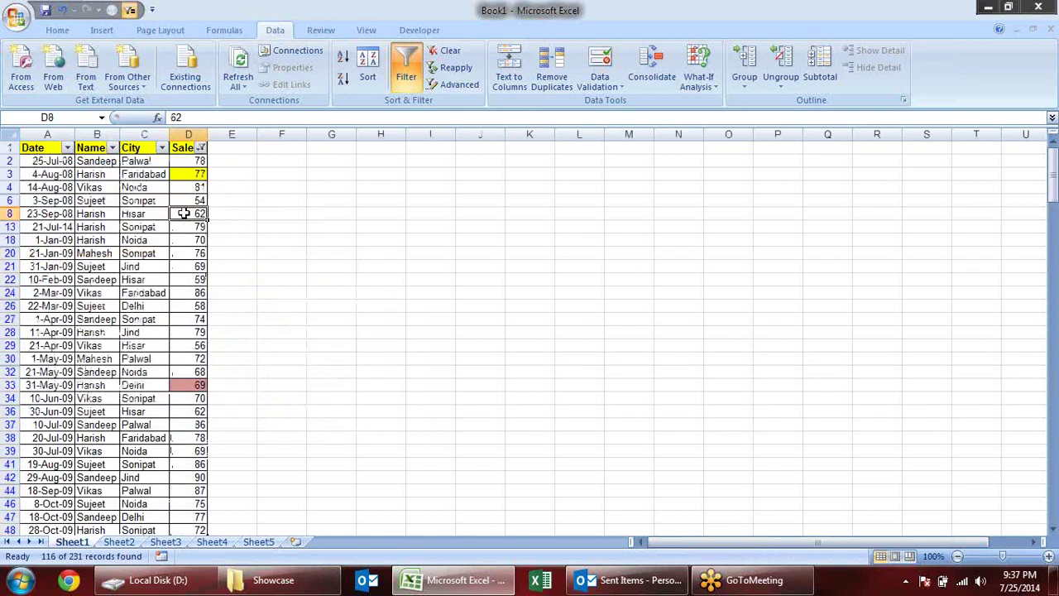
pyautogui.click(201, 148)
pyautogui.moveTo(188, 252)
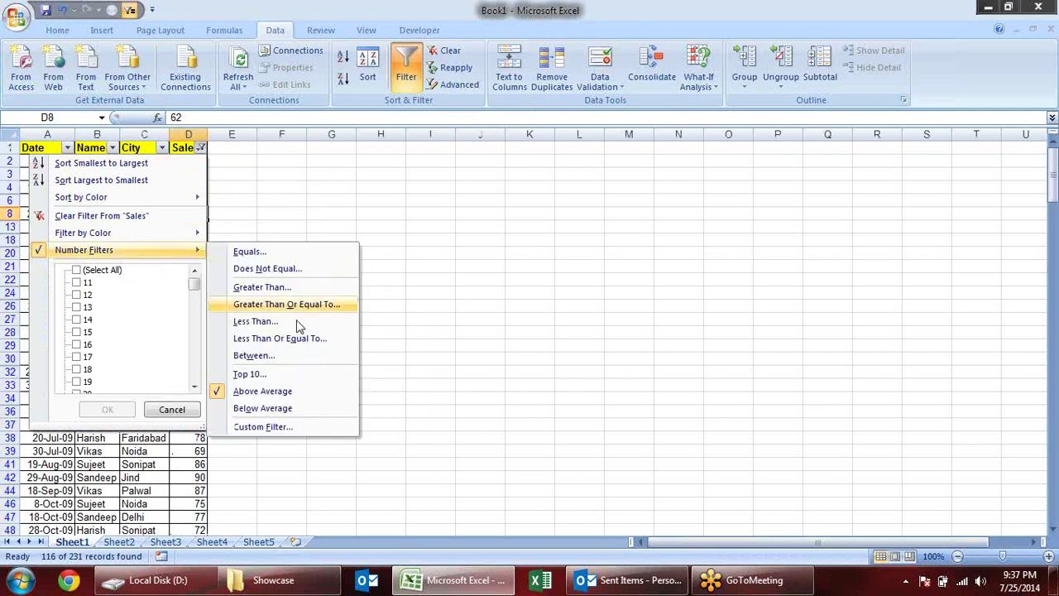
pyautogui.click(289, 409)
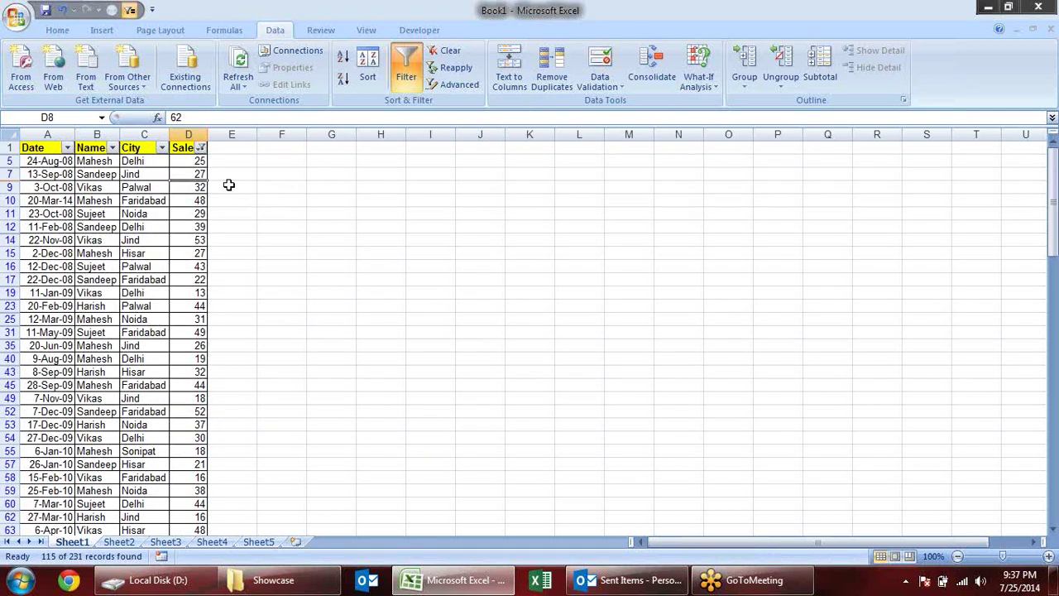
# - Tick Select All to clear the Sales filter and widen the Name and City columns
pyautogui.click(201, 149)
pyautogui.click(102, 270)
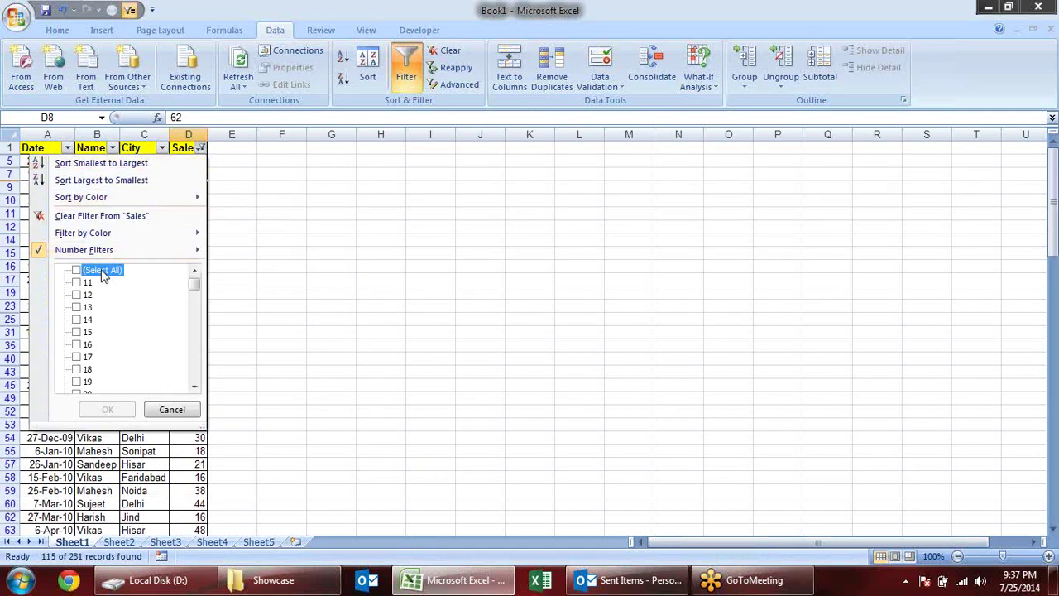
pyautogui.click(108, 410)
pyautogui.click(358, 265)
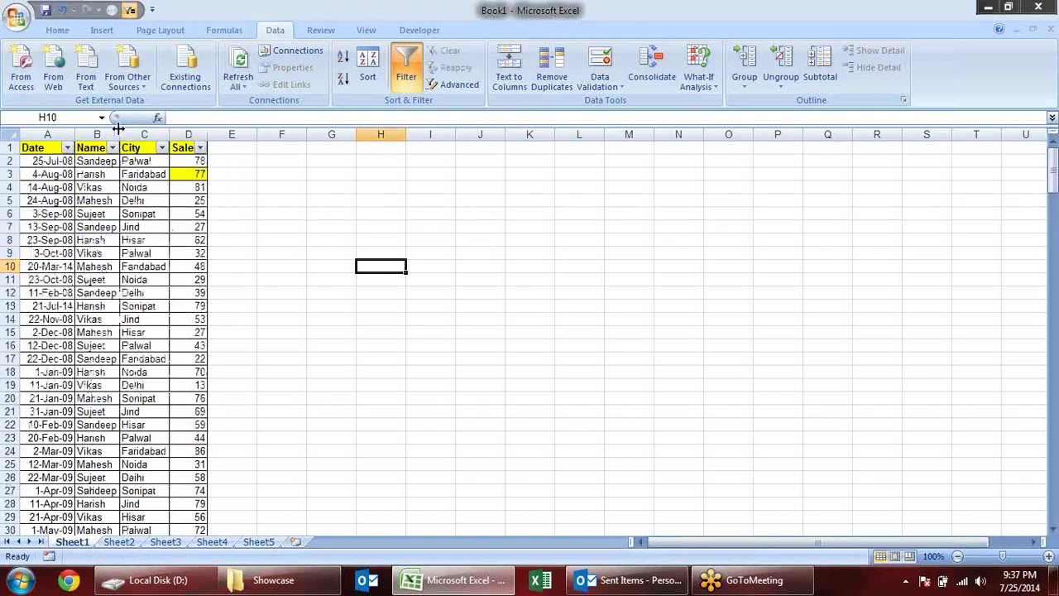
pyautogui.moveTo(119, 128); pyautogui.dragTo(195, 134)
# - Filter the City column to equal Faridabad
pyautogui.click(187, 148)
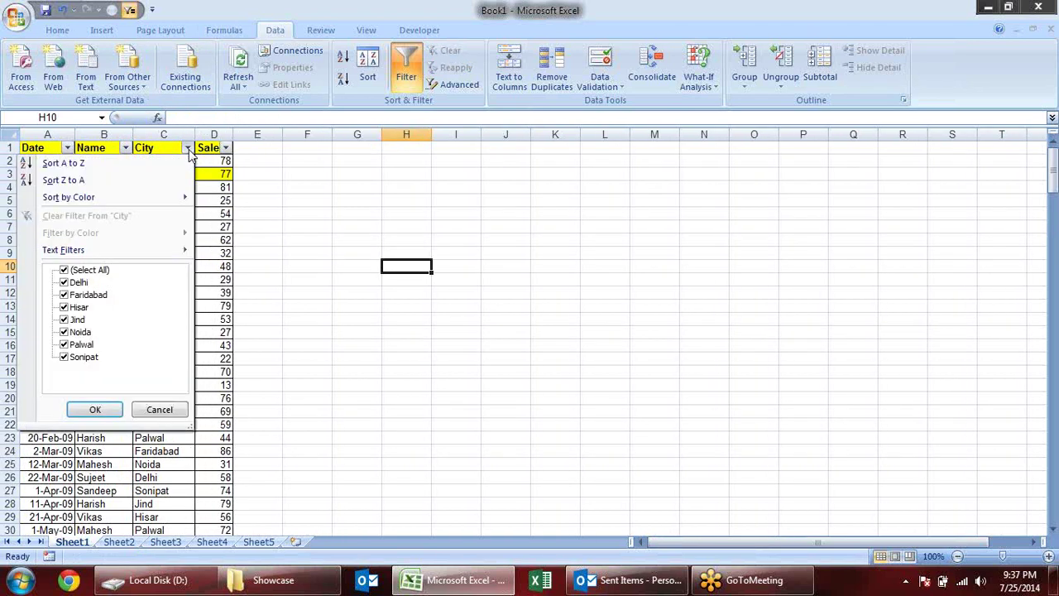
pyautogui.moveTo(172, 250)
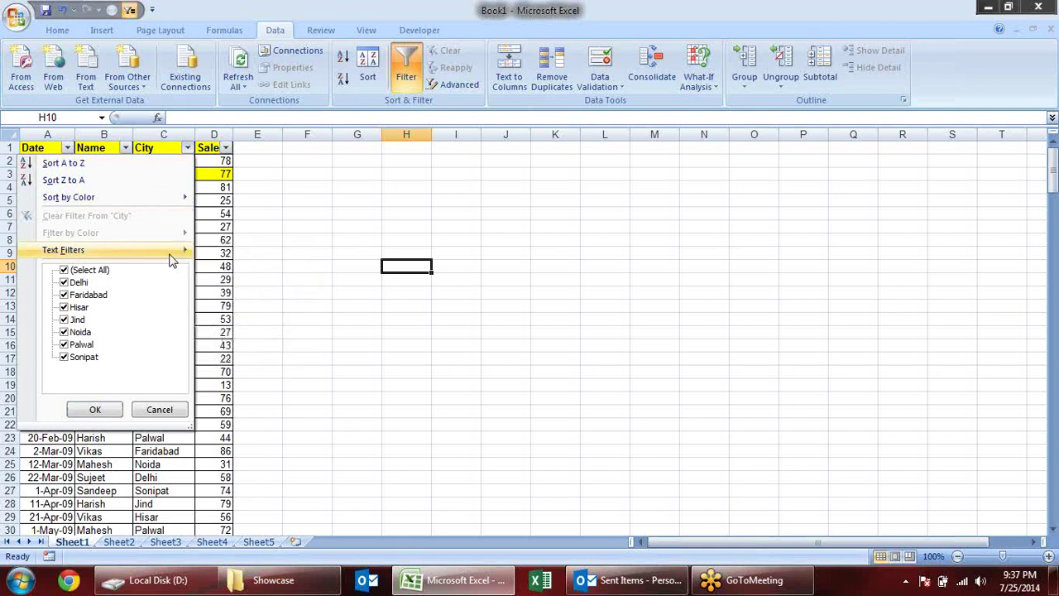
pyautogui.click(289, 249)
pyautogui.click(607, 195)
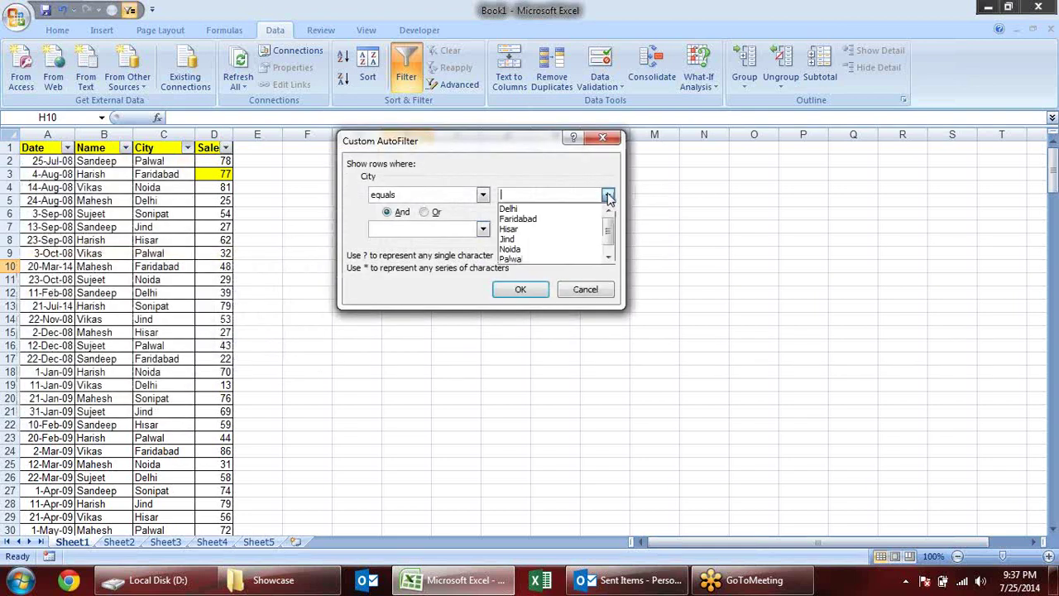
pyautogui.click(584, 219)
pyautogui.click(523, 290)
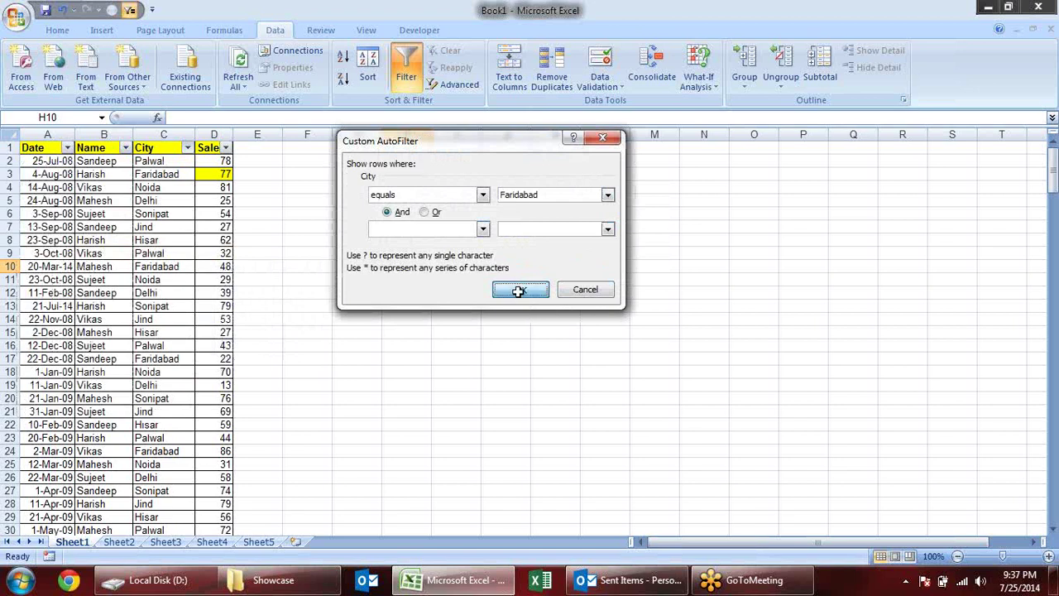
# - Change the City filter to does not equal Delhi
pyautogui.click(188, 147)
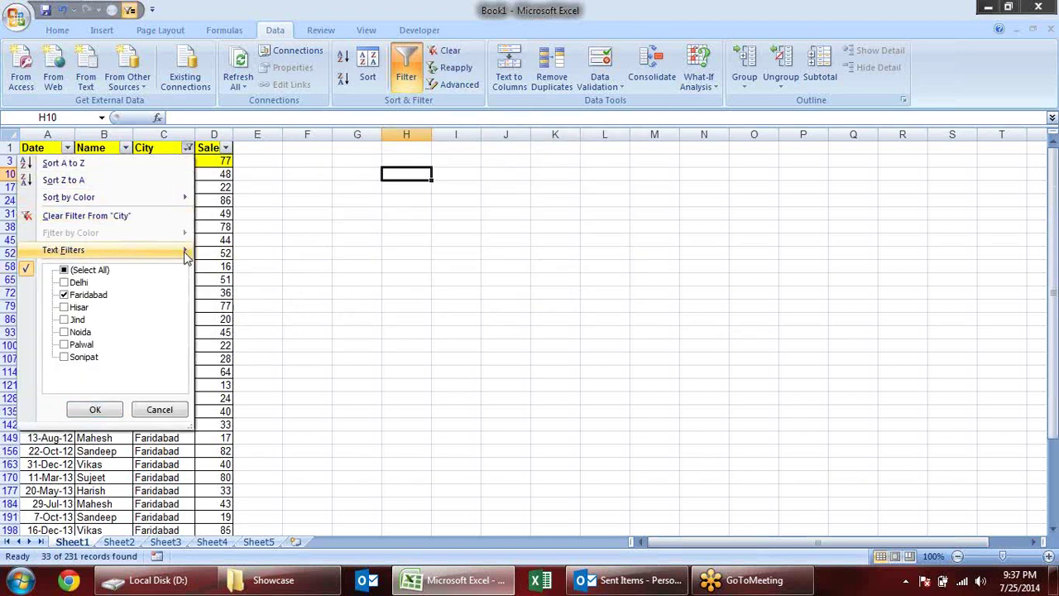
pyautogui.moveTo(83, 249)
pyautogui.press('Return')
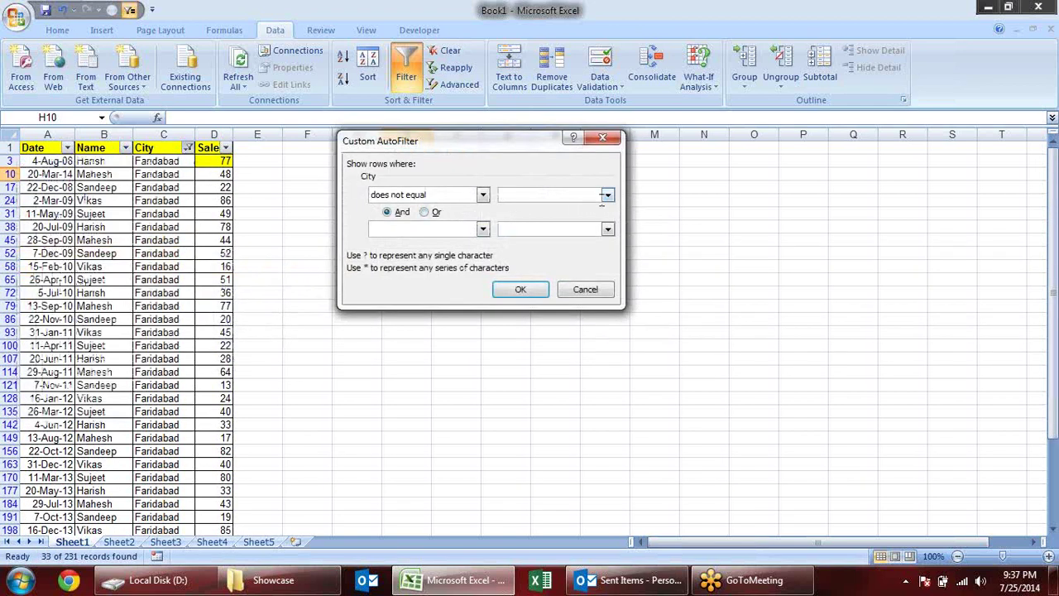
pyautogui.click(607, 194)
pyautogui.click(578, 219)
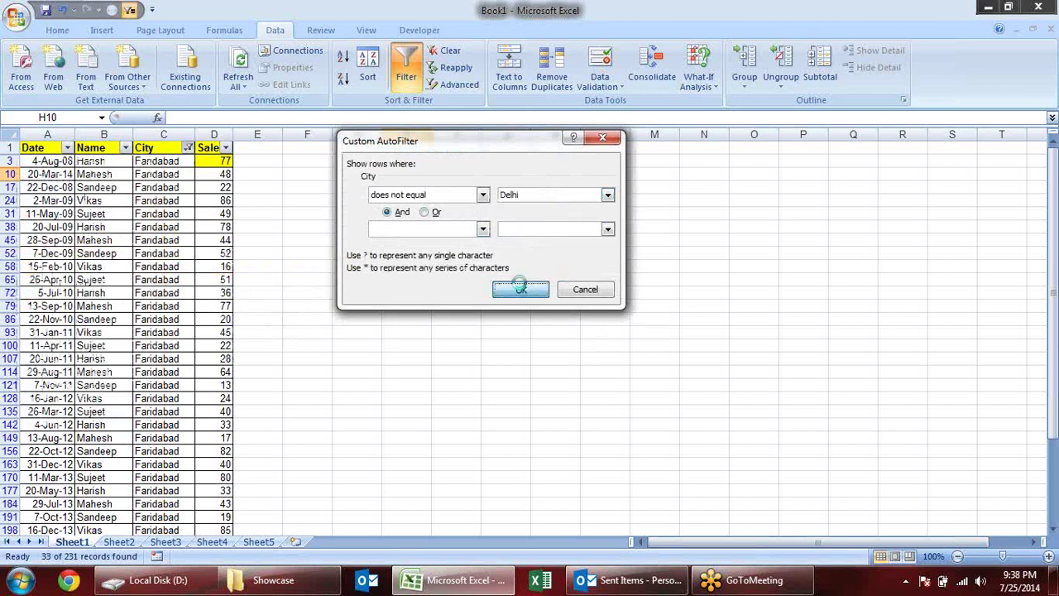
pyautogui.click(521, 289)
pyautogui.click(189, 148)
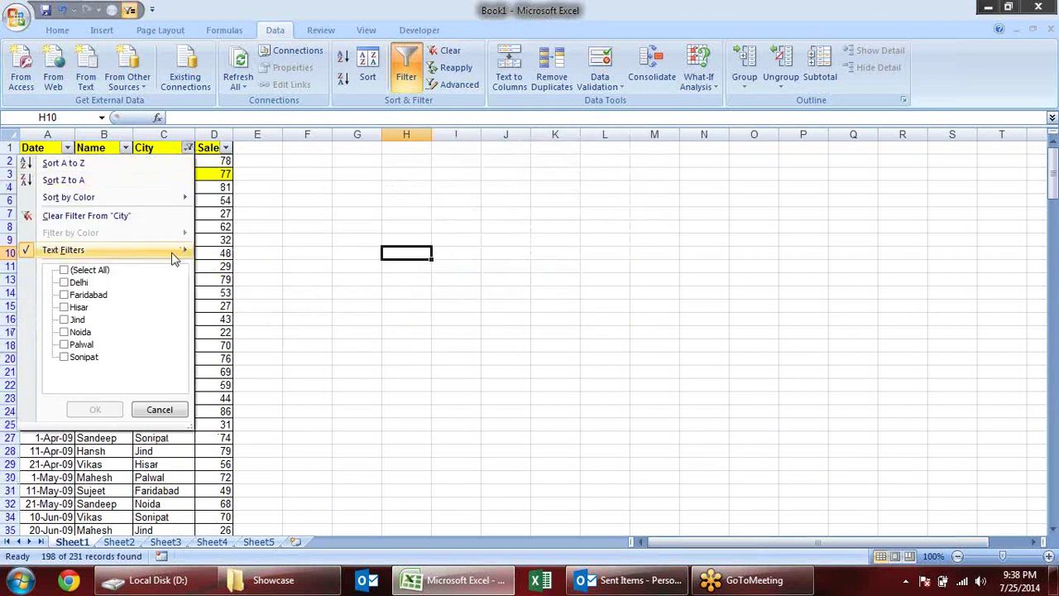
# - Filter City with a Begins With condition, leaving only Delhi rows
pyautogui.moveTo(173, 250)
pyautogui.click(249, 287)
pyautogui.write('d')
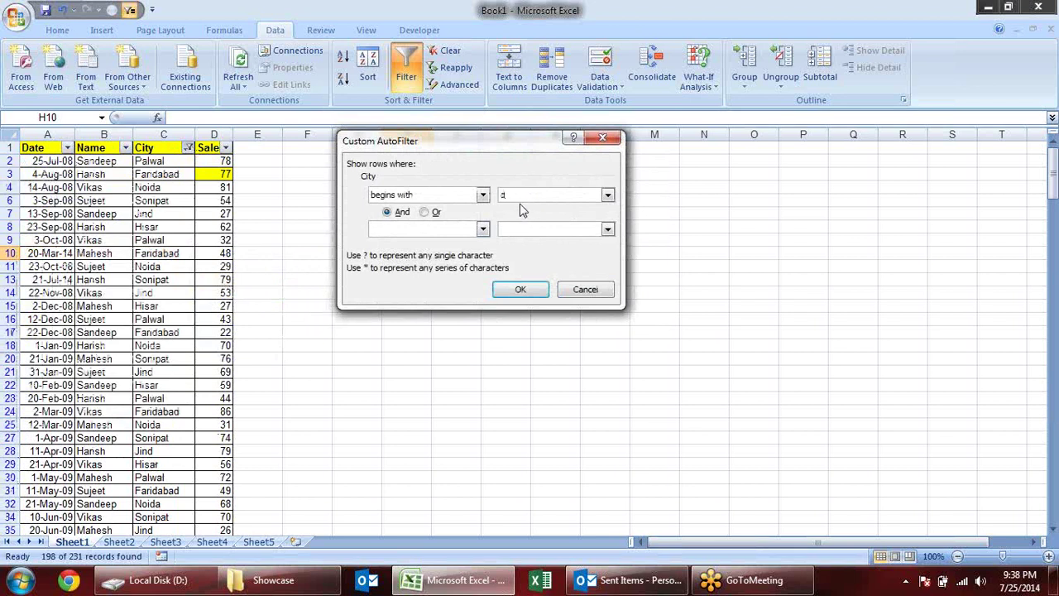
pyautogui.press('Return')
pyautogui.scroll(-1, 317, 271)
pyautogui.scroll(2, 313, 266)
pyautogui.scroll(1, 312, 253)
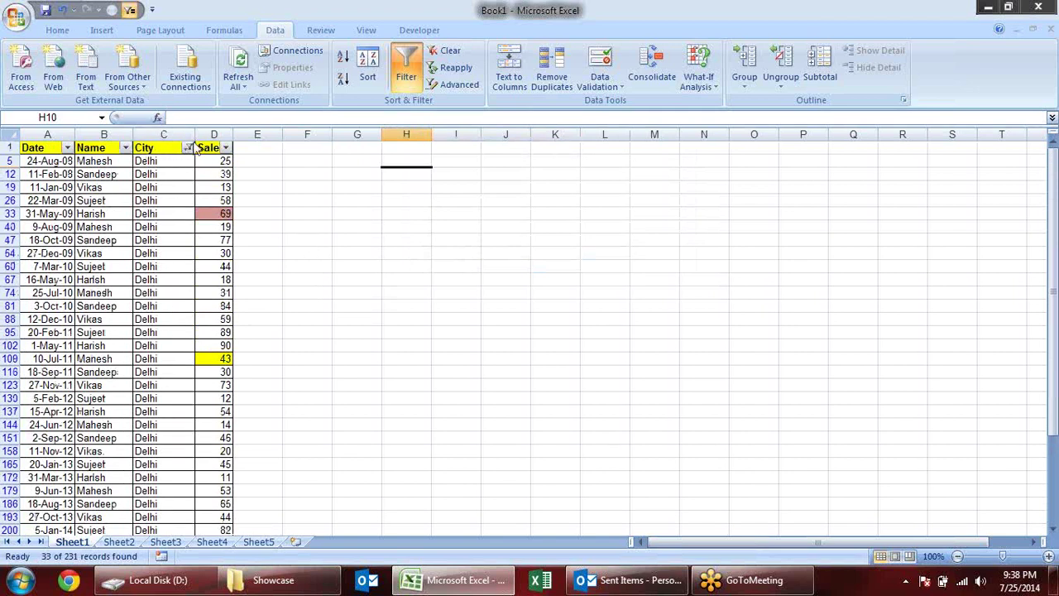
# - Switch to a City Contains filter showing Noida and Sonipat, then tick Select All
pyautogui.click(189, 147)
pyautogui.moveTo(179, 250)
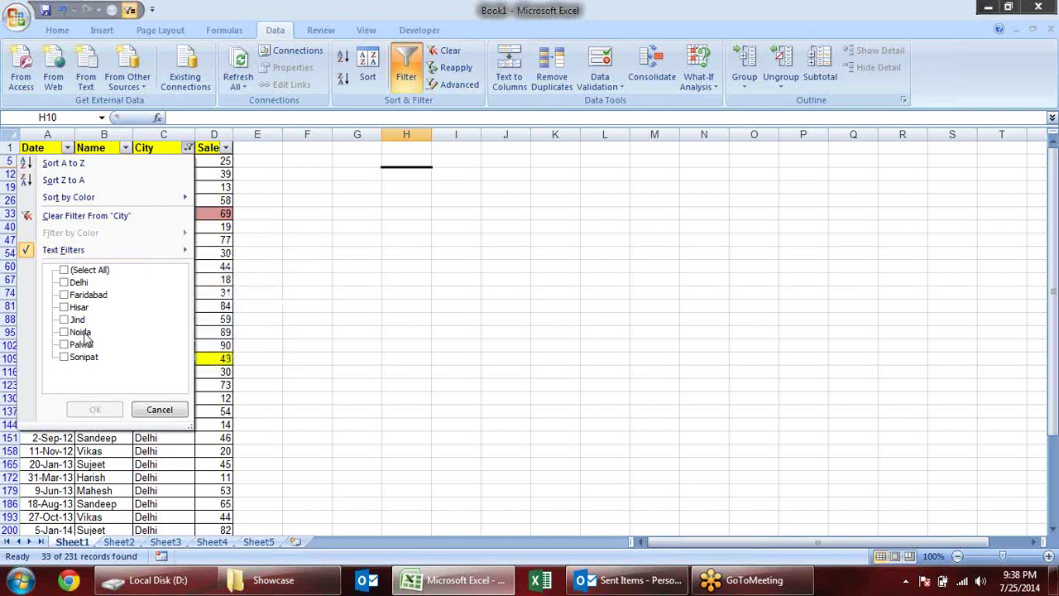
pyautogui.moveTo(124, 250)
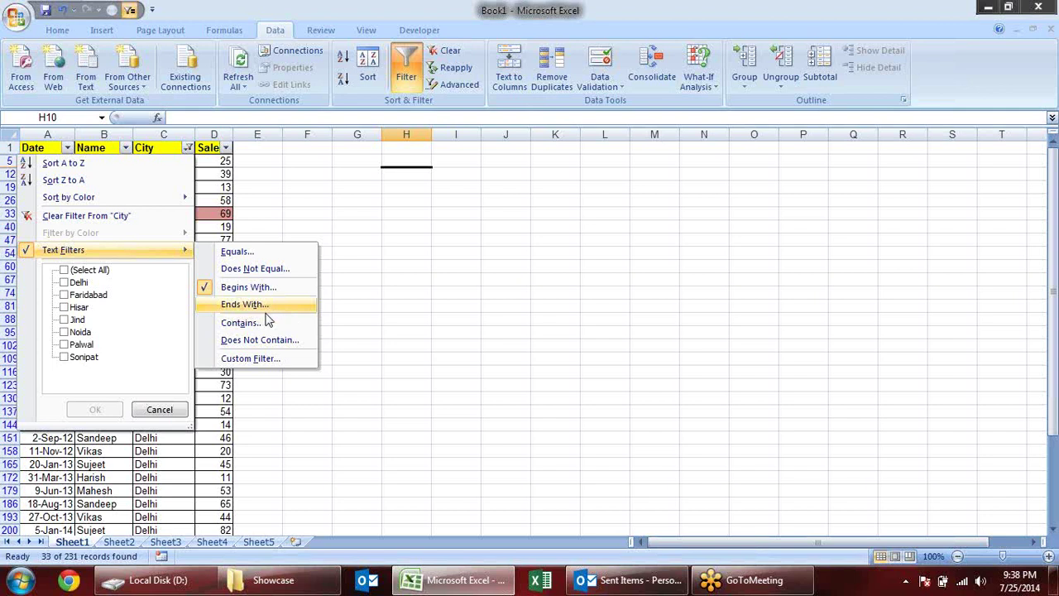
pyautogui.click(264, 324)
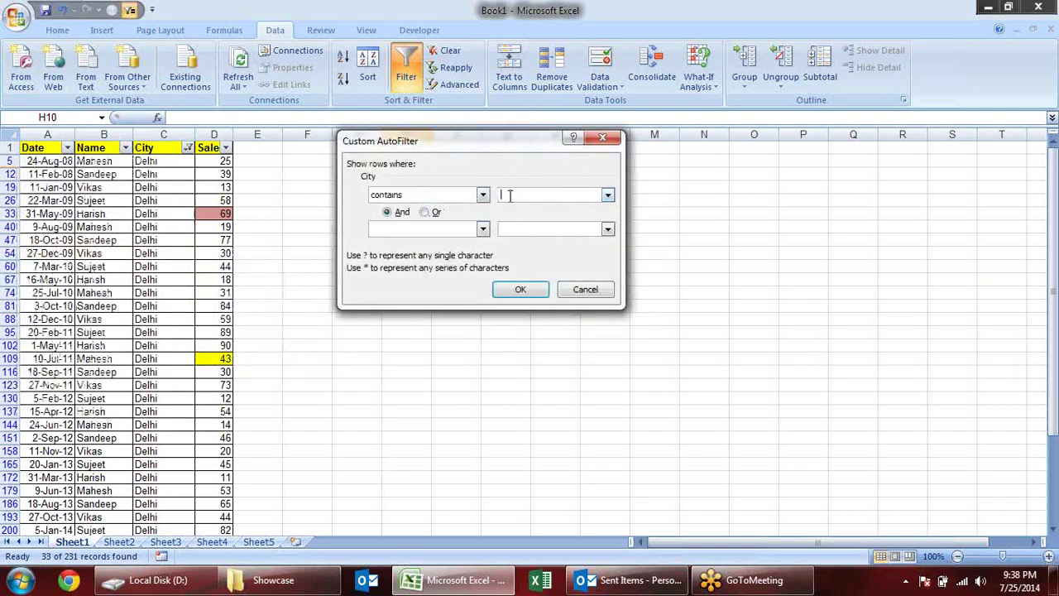
pyautogui.write('o')
pyautogui.press('Return')
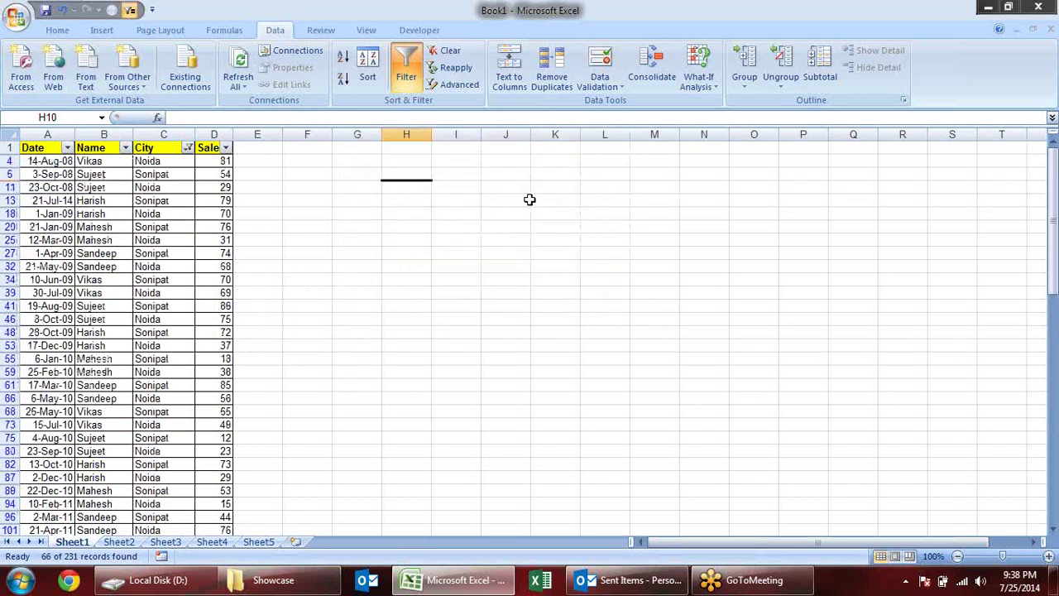
pyautogui.scroll(-3, 153, 178)
pyautogui.scroll(3, 157, 180)
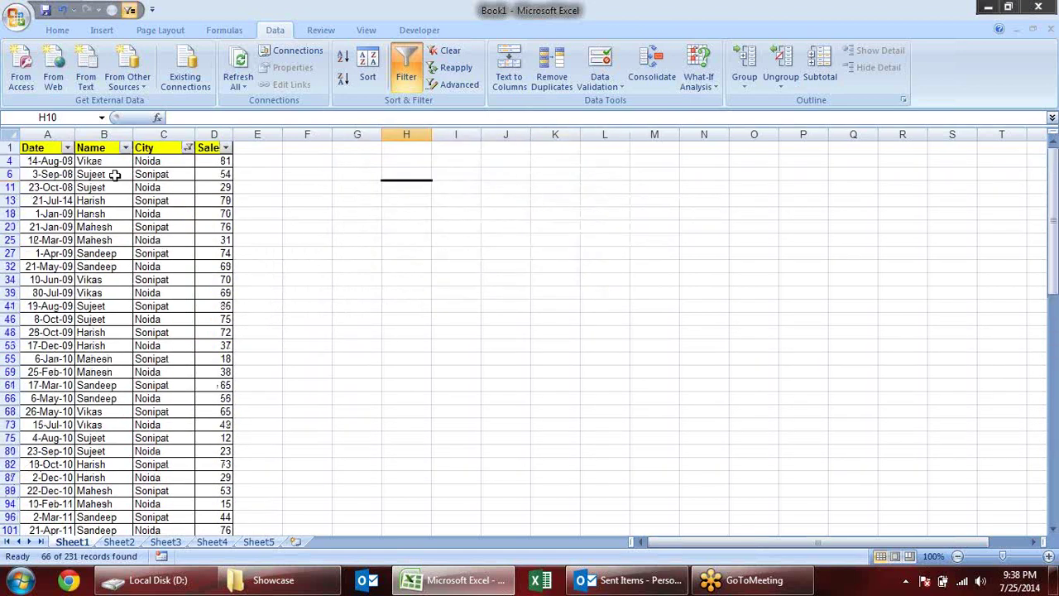
pyautogui.click(188, 147)
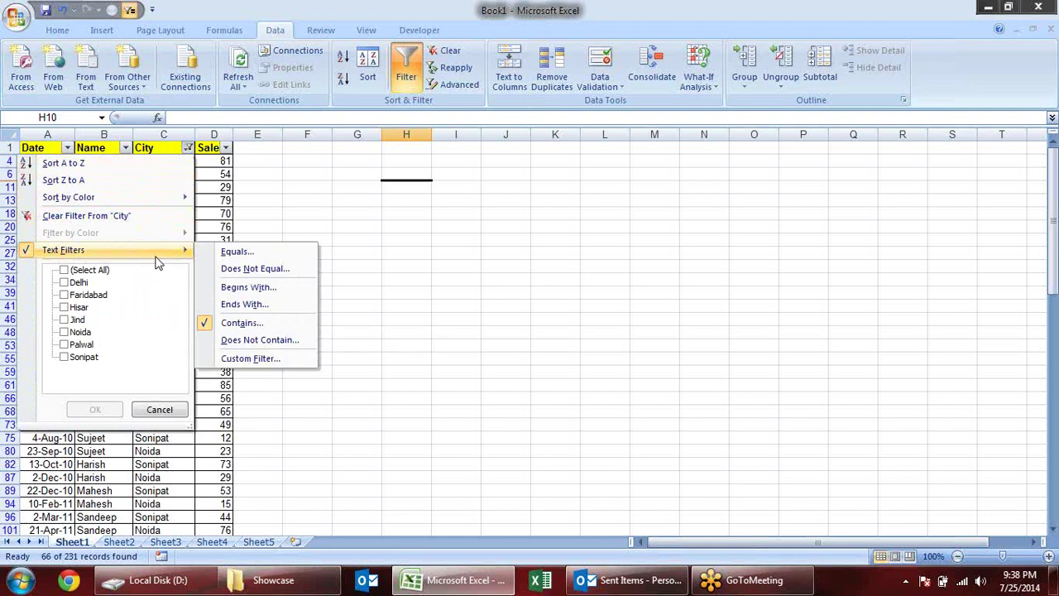
pyautogui.click(86, 270)
# - Restore all cities, then filter Name to entries ending with 'p', leaving Sandeep's 47 rows
pyautogui.click(95, 410)
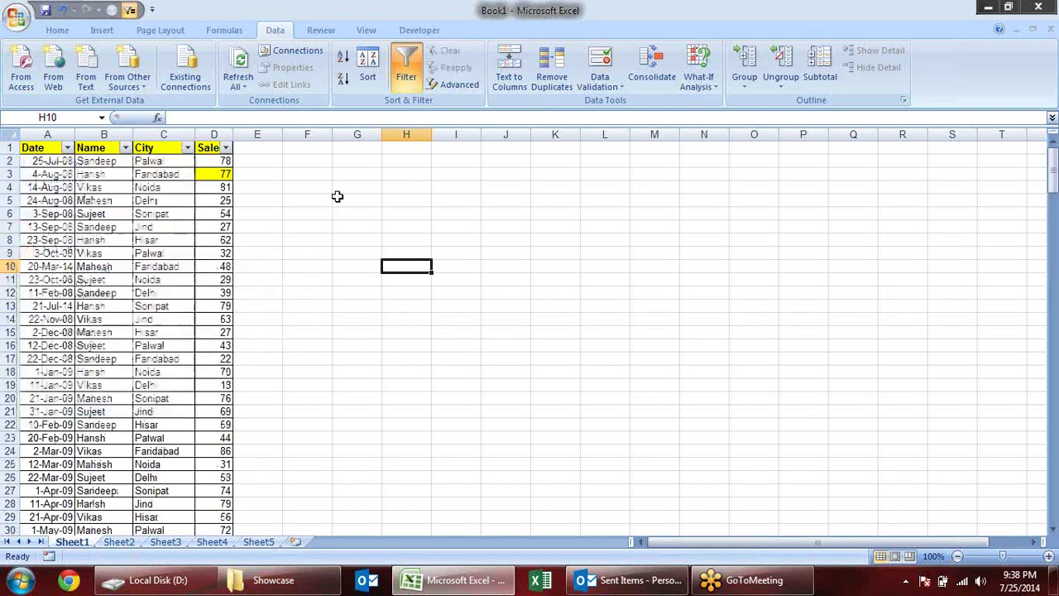
pyautogui.click(352, 213)
pyautogui.click(125, 148)
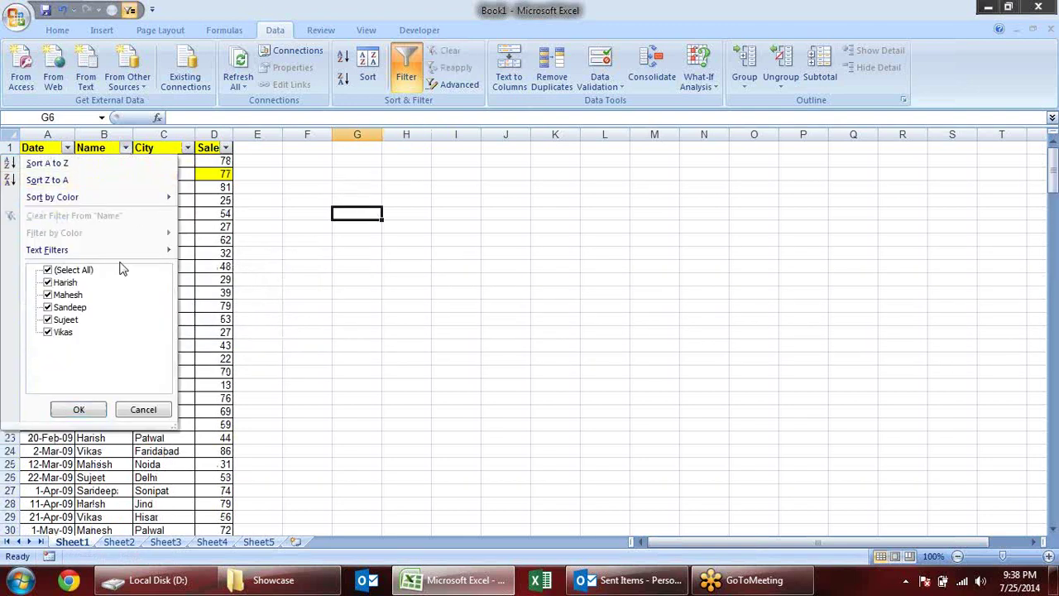
pyautogui.moveTo(149, 253)
pyautogui.click(261, 308)
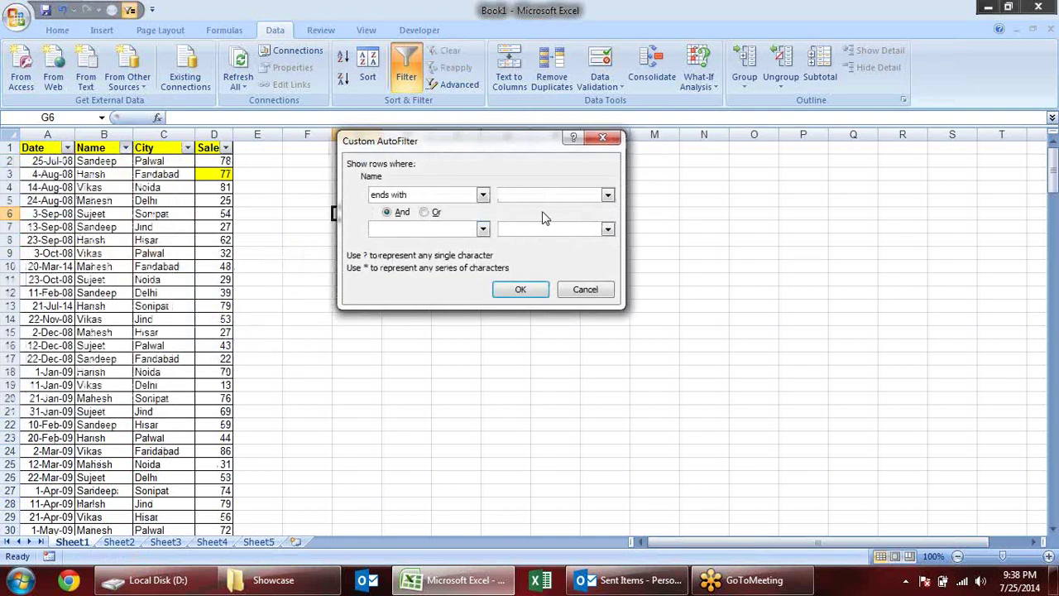
pyautogui.write('p')
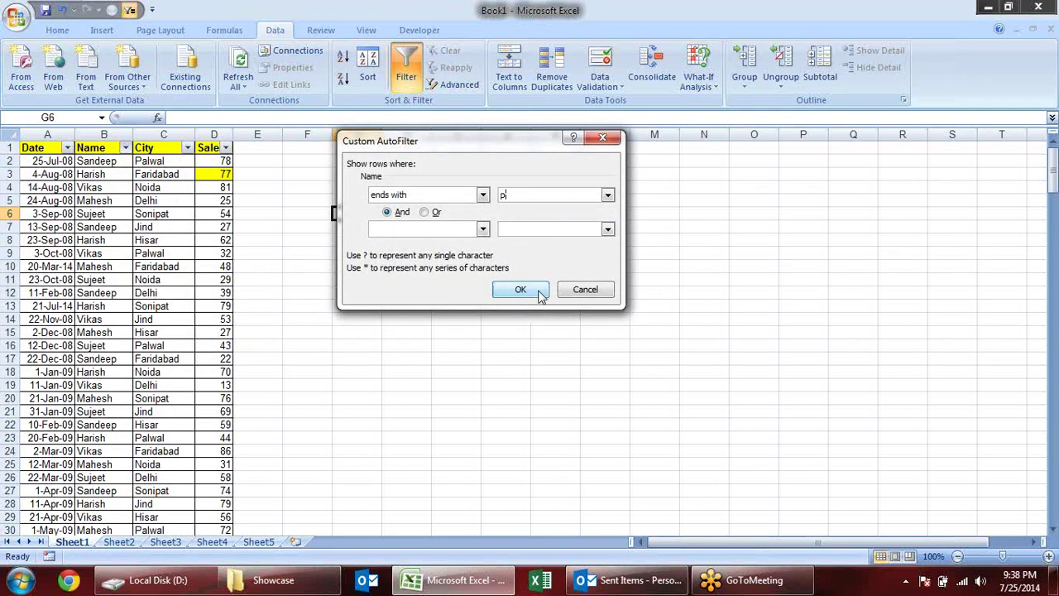
pyautogui.click(521, 290)
pyautogui.click(115, 161)
# - Scroll through Sandeep's rows and bring up the Name column's Text Filters choices
pyautogui.scroll(-1, 218, 294)
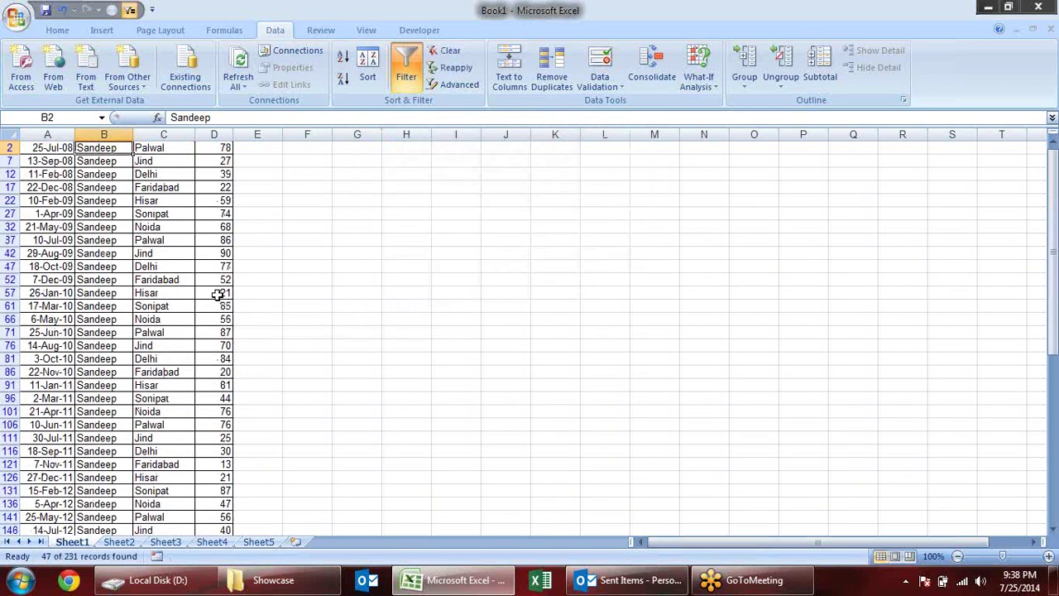
pyautogui.scroll(-2, 218, 306)
pyautogui.scroll(-2, 218, 331)
pyautogui.scroll(-3, 218, 348)
pyautogui.scroll(2, 217, 359)
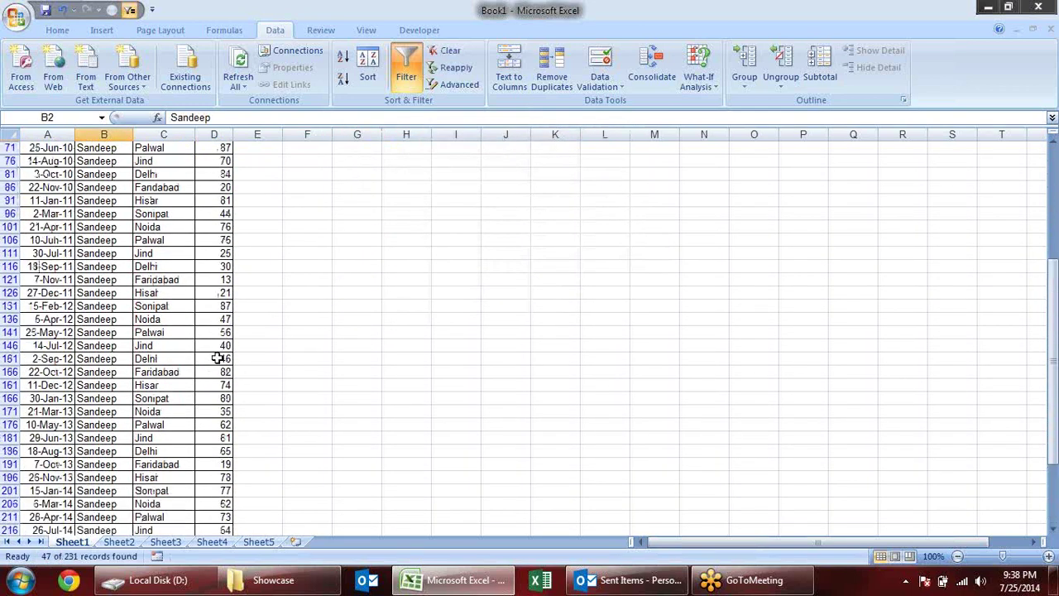
pyautogui.scroll(3, 220, 344)
pyautogui.scroll(2, 220, 333)
pyautogui.scroll(1, 221, 333)
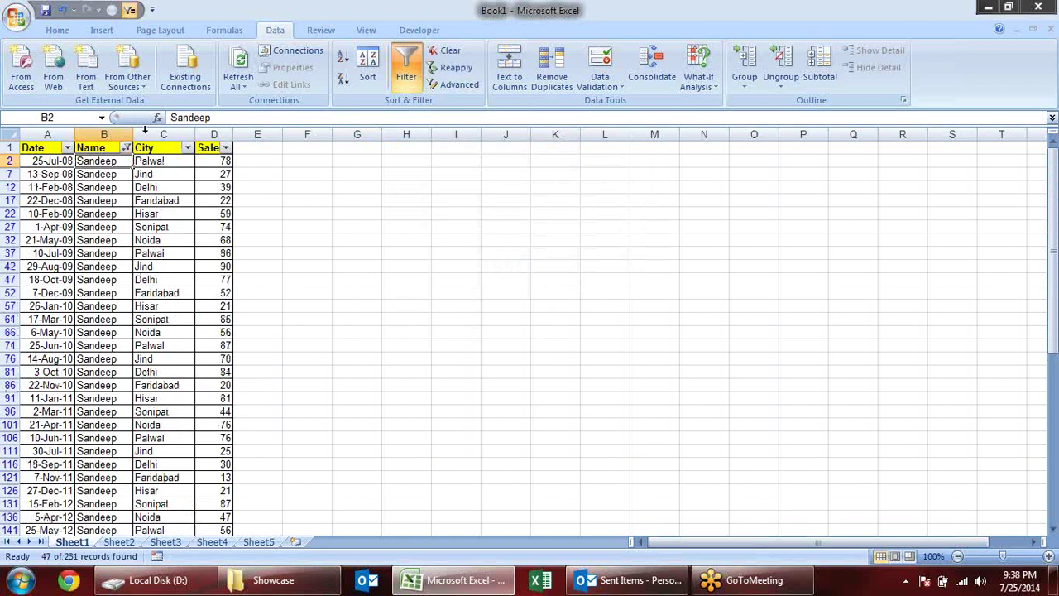
pyautogui.click(126, 147)
pyautogui.moveTo(157, 251)
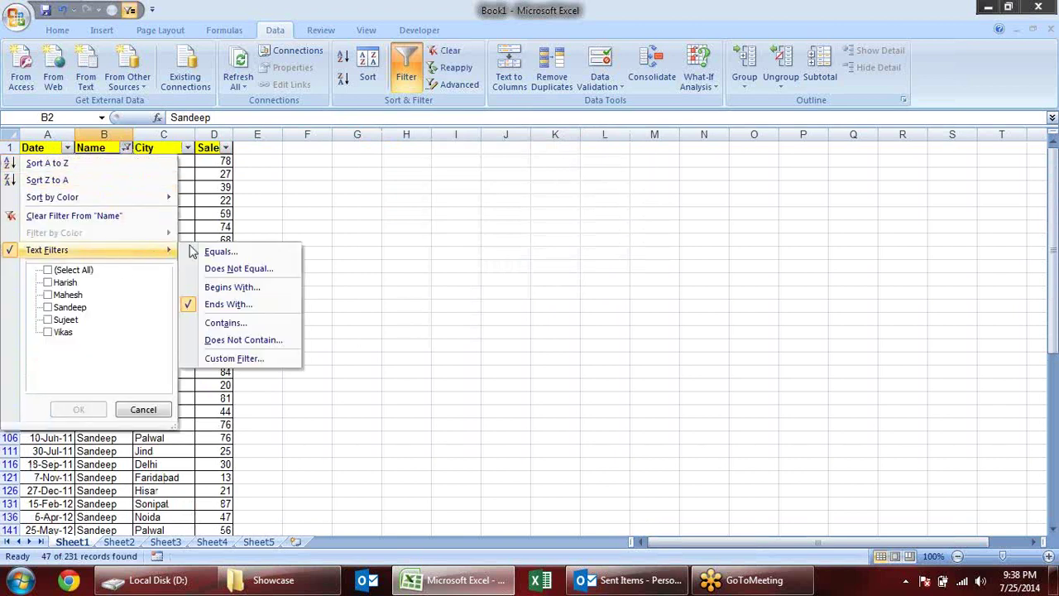
# - Filter the Name column to names containing 'deep' and scroll to check
pyautogui.click(278, 327)
pyautogui.write('deep')
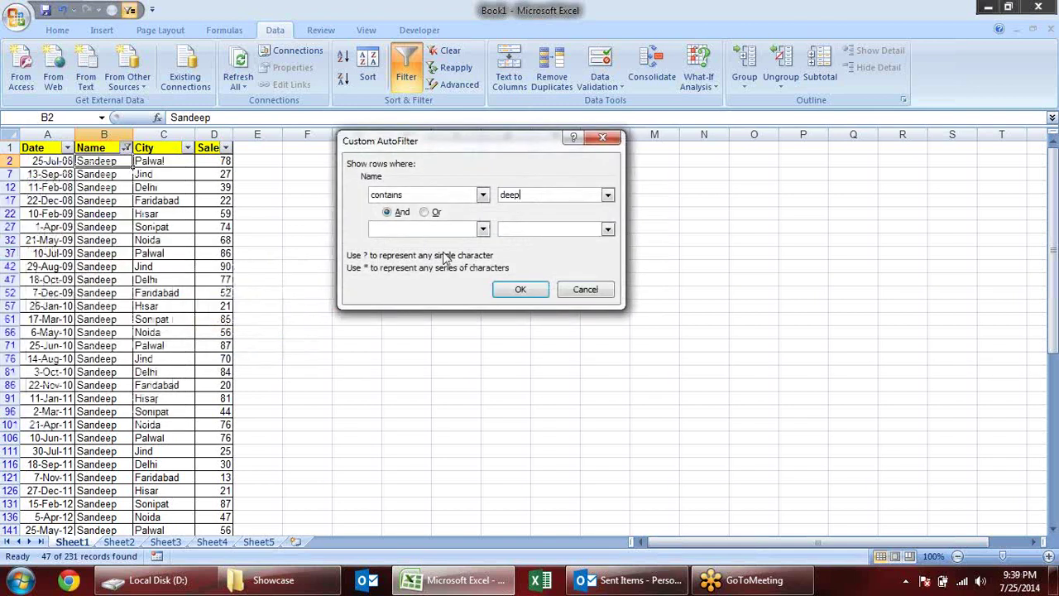
pyautogui.press('Return')
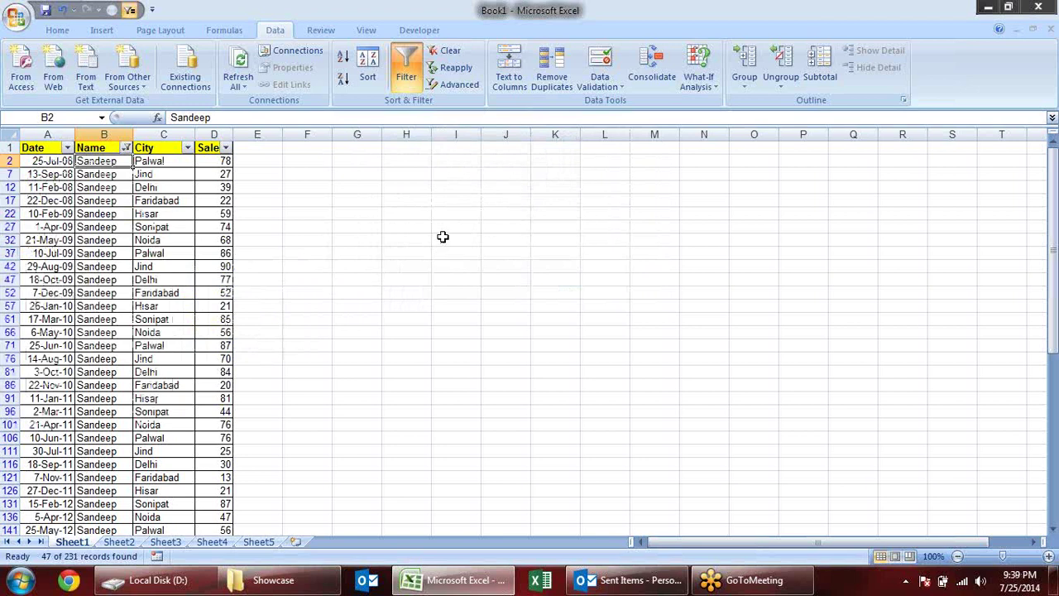
pyautogui.scroll(-1, 442, 237)
pyautogui.scroll(-1, 413, 247)
pyautogui.scroll(1, 414, 239)
pyautogui.scroll(1, 389, 233)
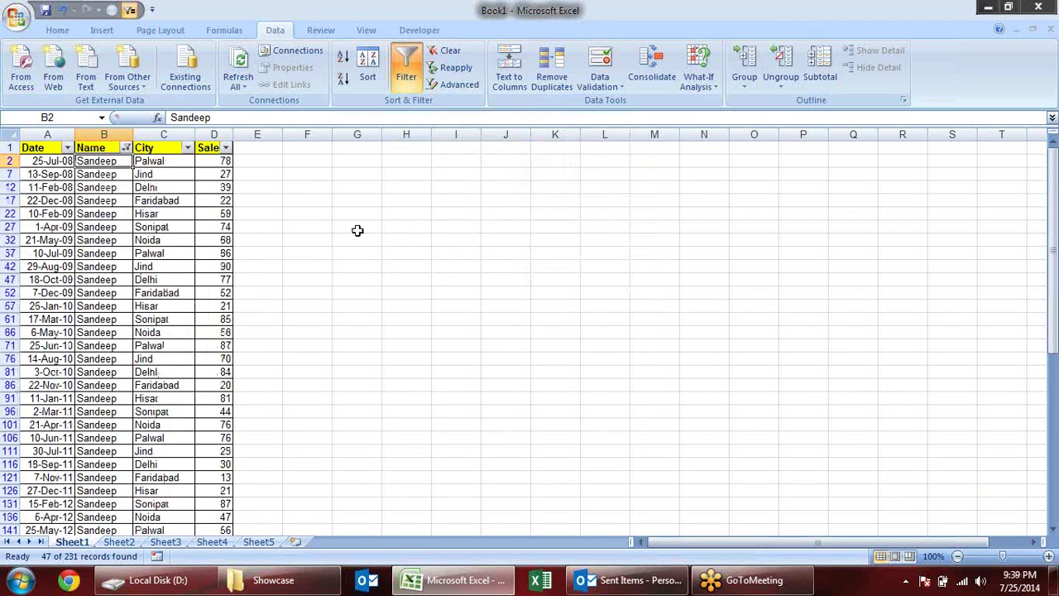
# - Change the Name filter to contains 'jeet', showing only Sujeet's rows
pyautogui.click(125, 147)
pyautogui.moveTo(157, 252)
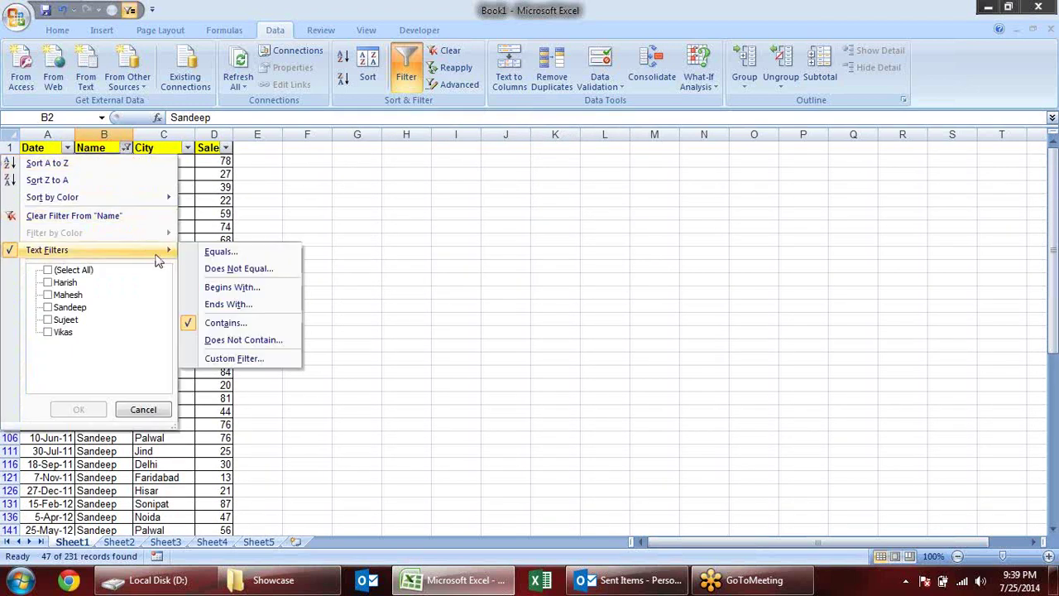
pyautogui.click(258, 324)
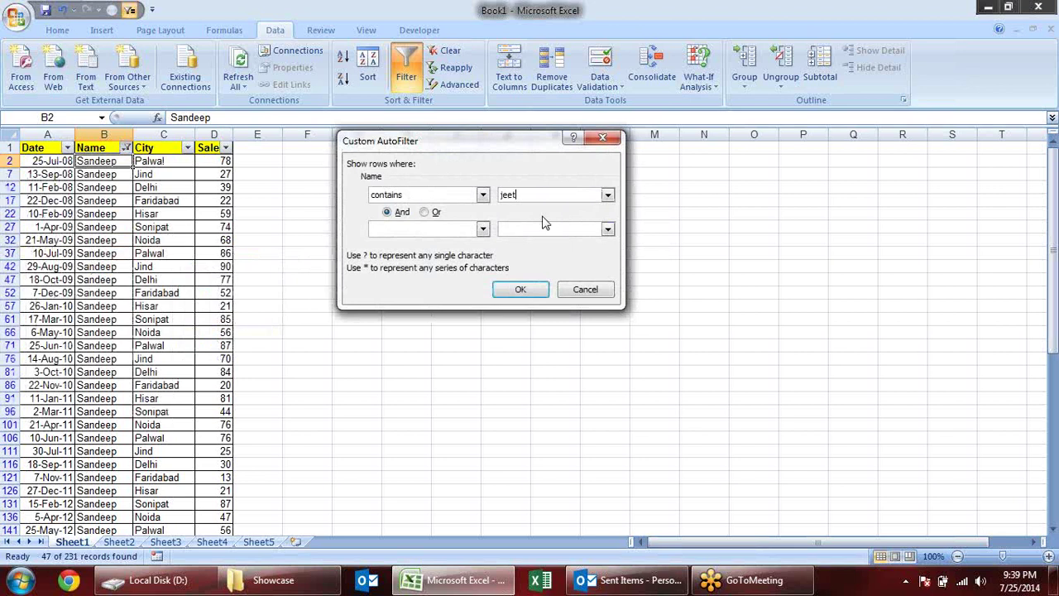
pyautogui.press('Return')
# - Switch to Does Not Contain 'jeet', leaving 185 of 231 records without Sujeet
pyautogui.click(126, 149)
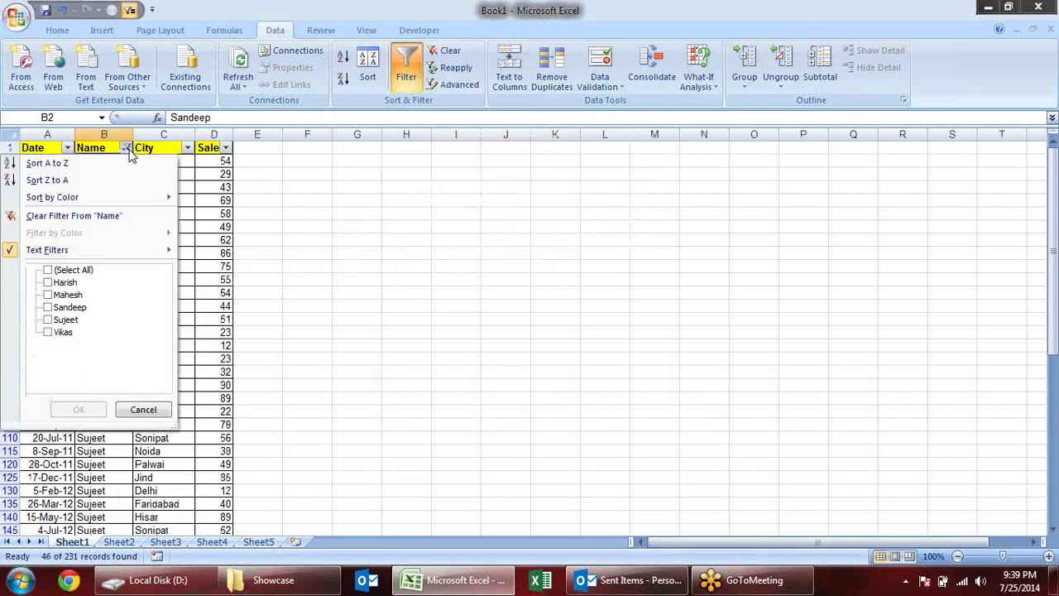
pyautogui.moveTo(141, 252)
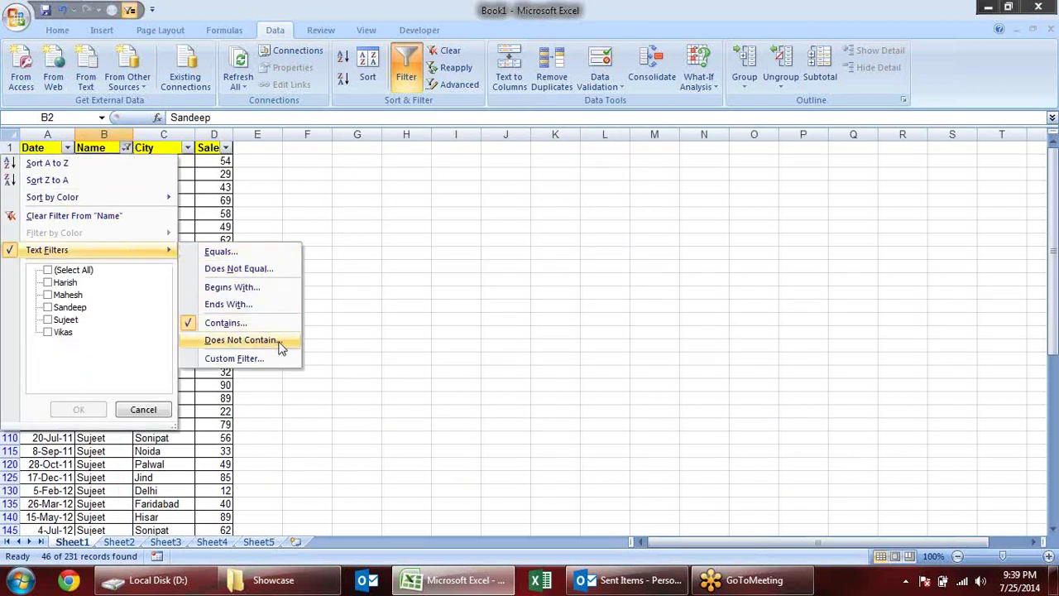
pyautogui.click(280, 340)
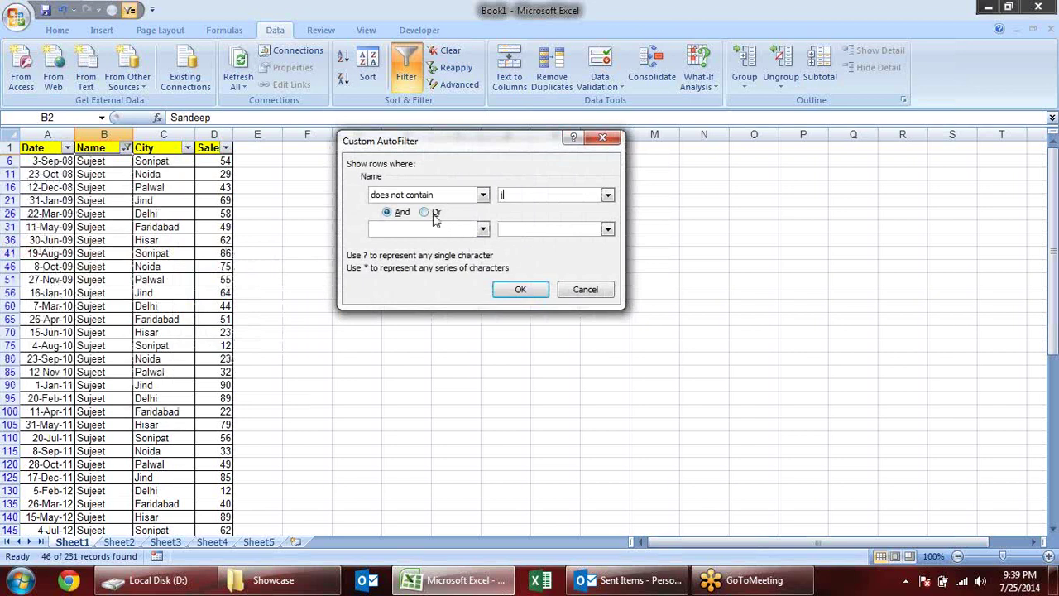
pyautogui.press('Return')
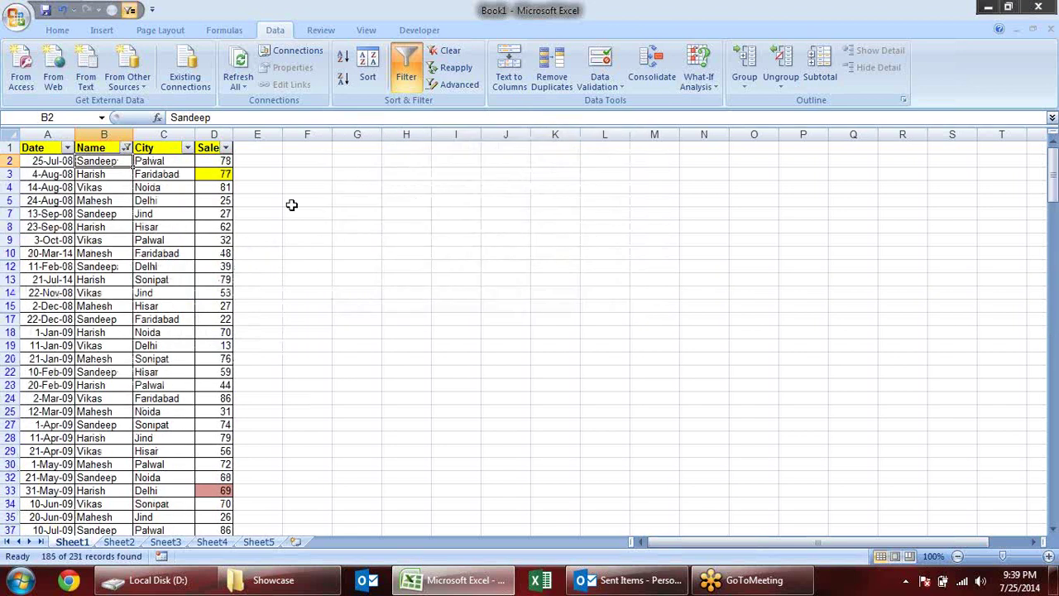
pyautogui.scroll(-5, 293, 207)
pyautogui.scroll(-5, 298, 216)
pyautogui.scroll(-4, 298, 215)
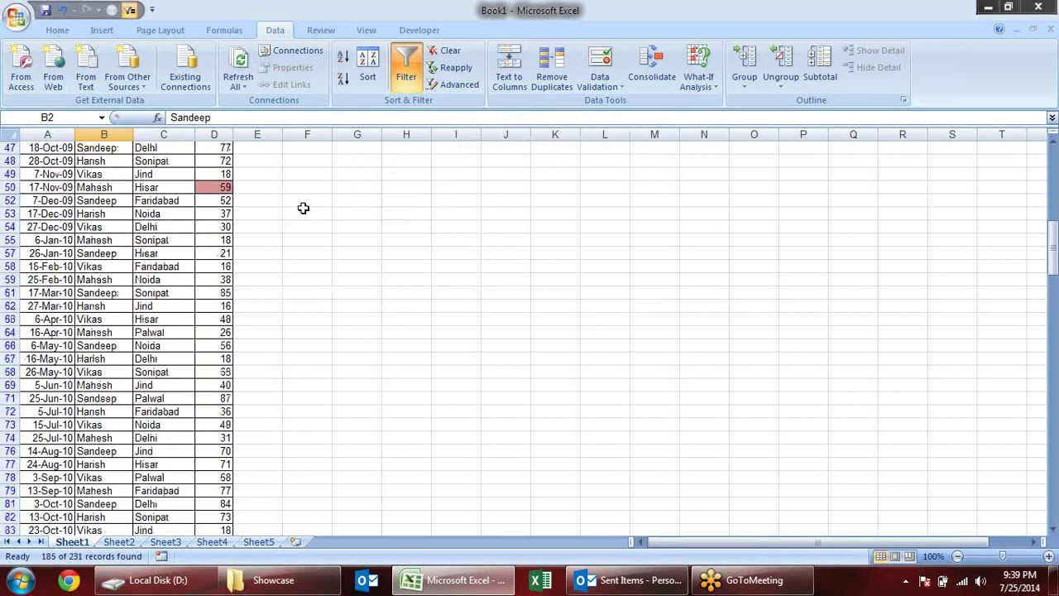
pyautogui.scroll(7, 303, 207)
pyautogui.scroll(5, 305, 200)
# - Tick Select All in the Name filter so every record shows again
pyautogui.click(126, 147)
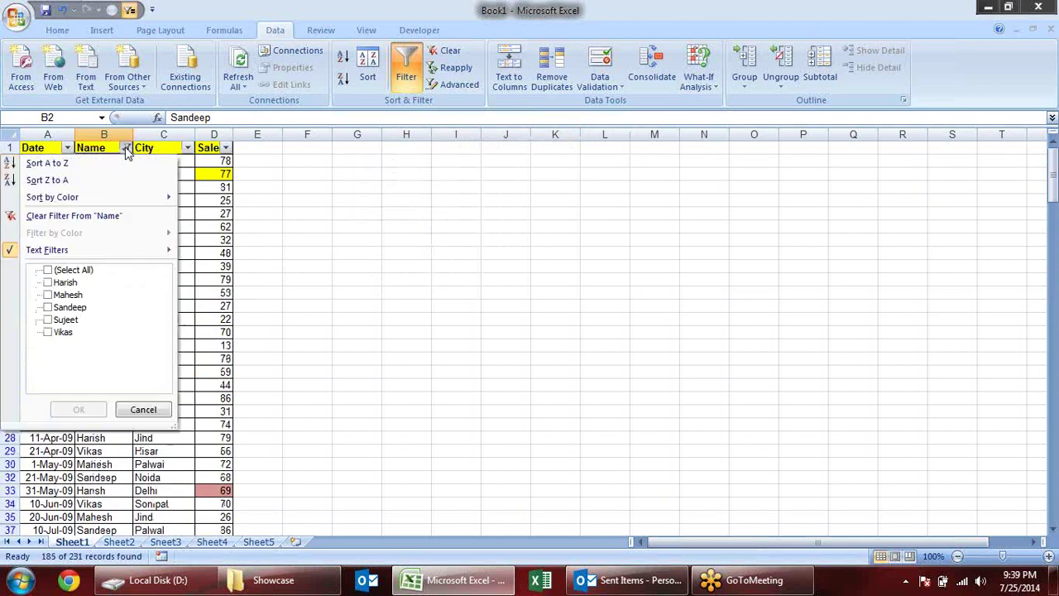
pyautogui.moveTo(161, 252)
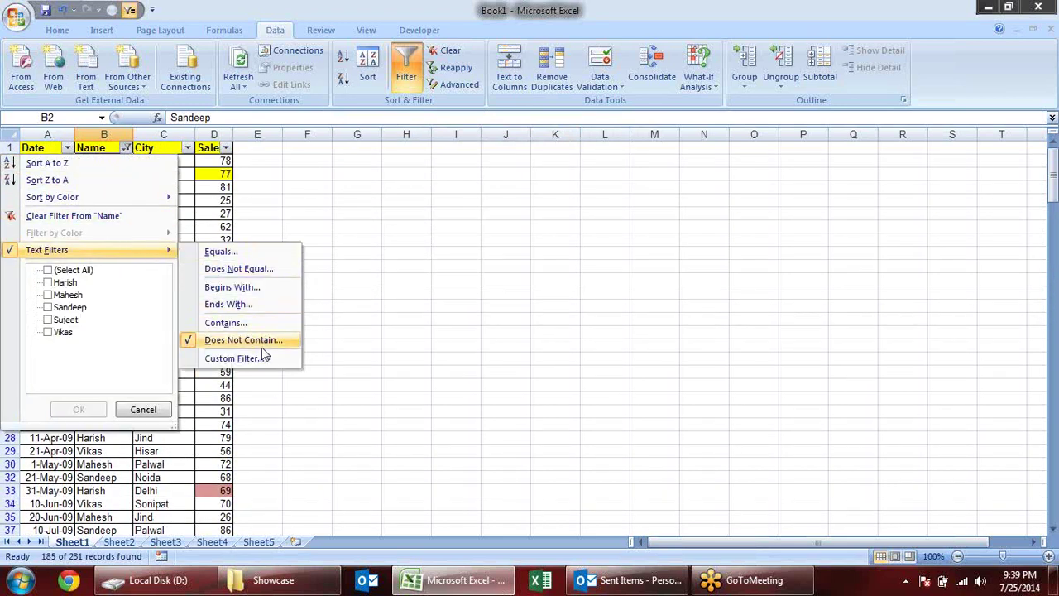
pyautogui.click(86, 276)
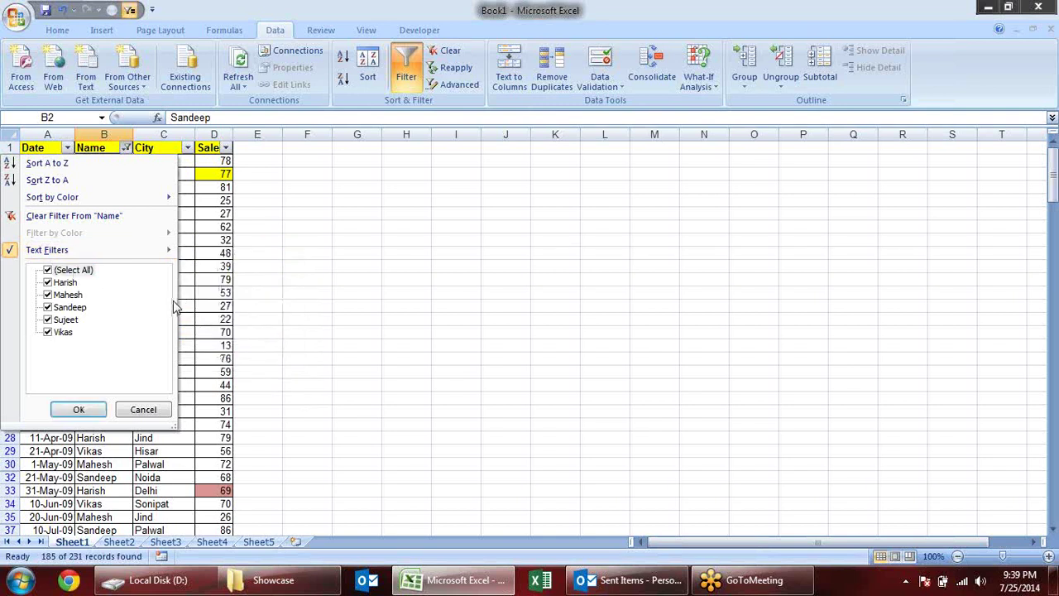
pyautogui.moveTo(162, 251)
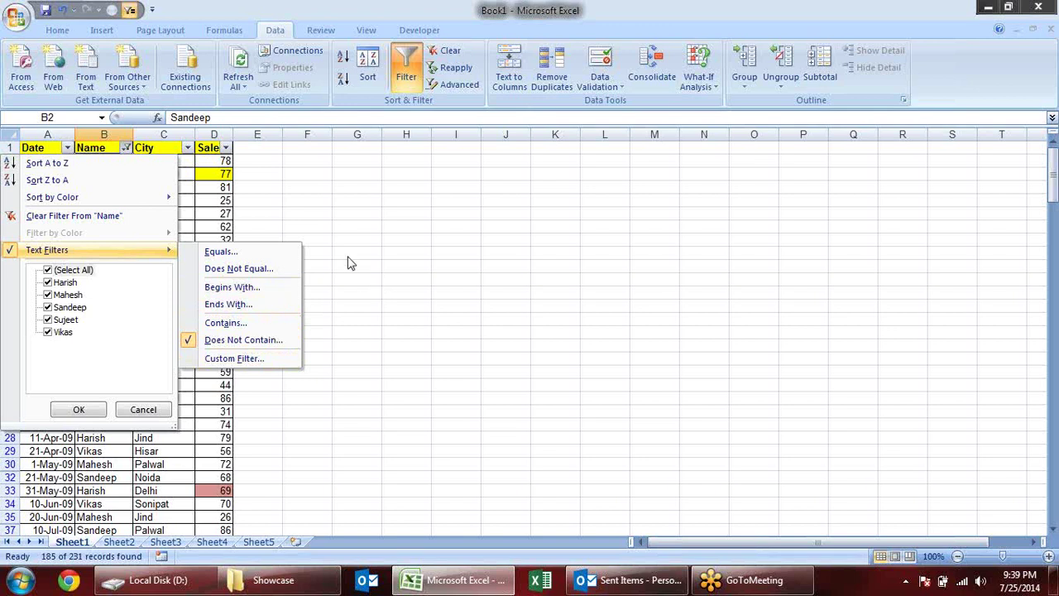
pyautogui.click(93, 415)
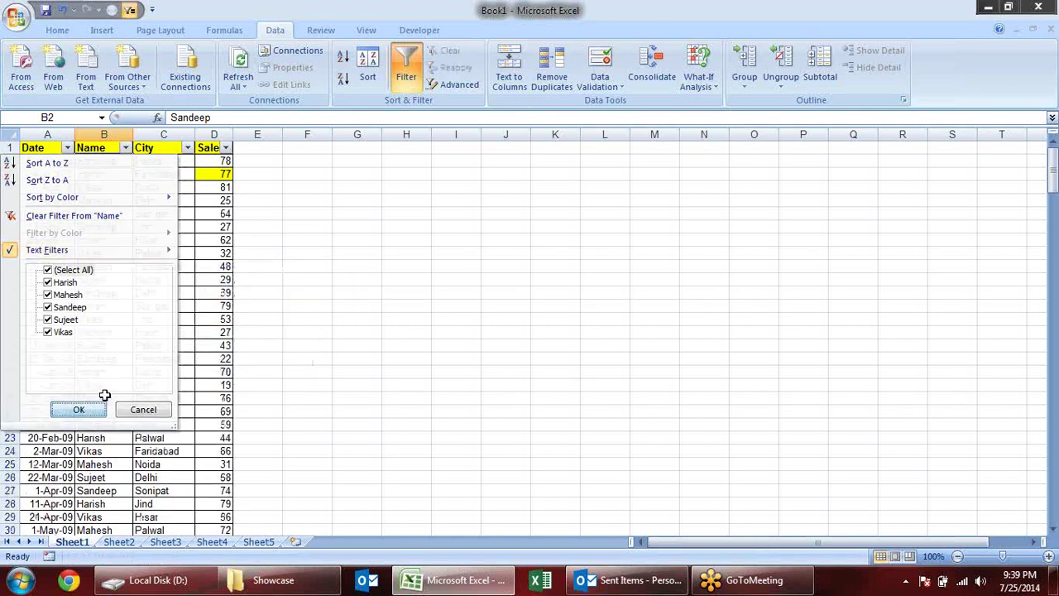
# - Click cells F9, H5 and D5, then select the range A1:D13
pyautogui.click(302, 251)
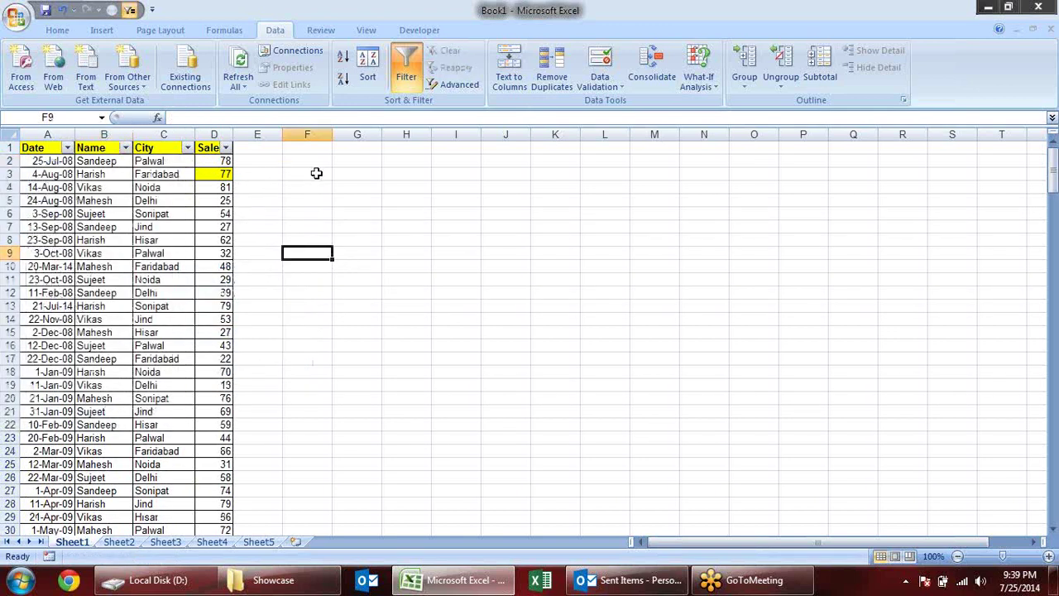
pyautogui.click(406, 199)
pyautogui.click(214, 198)
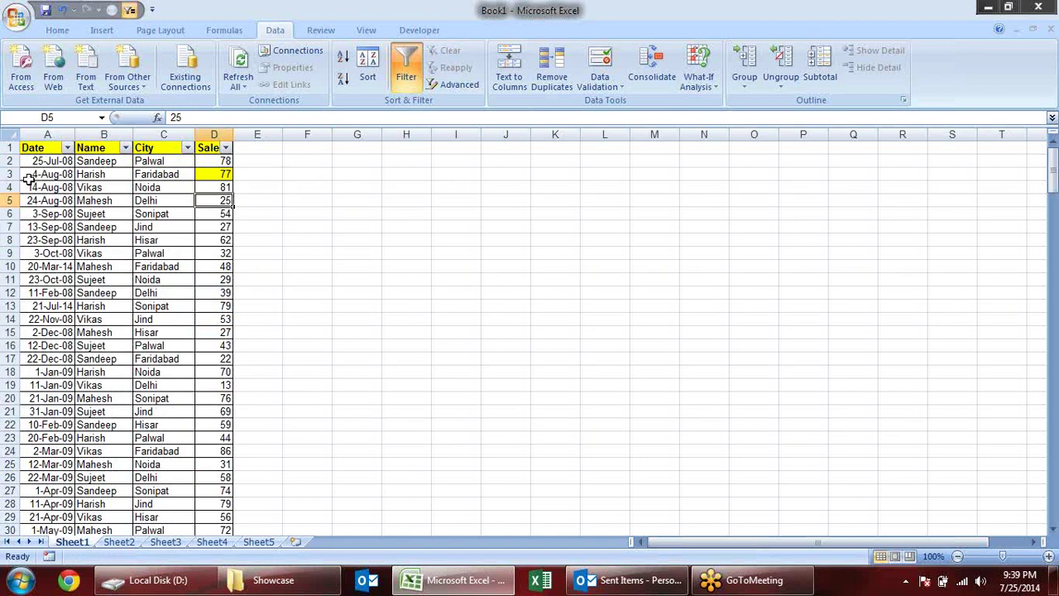
pyautogui.moveTo(37, 154); pyautogui.dragTo(219, 303)
pyautogui.click(810, 263)
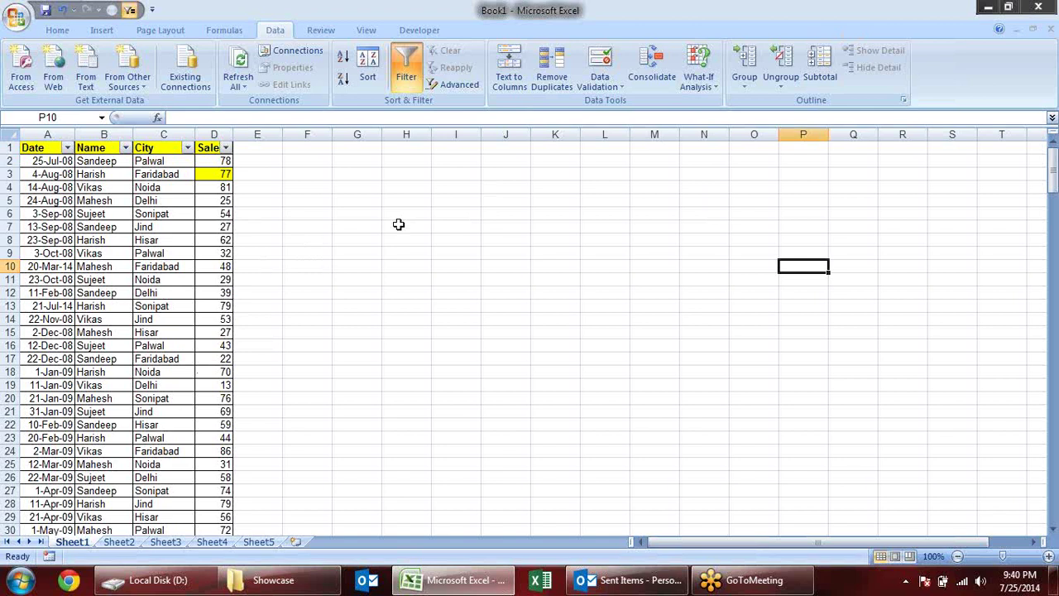
pyautogui.click(302, 192)
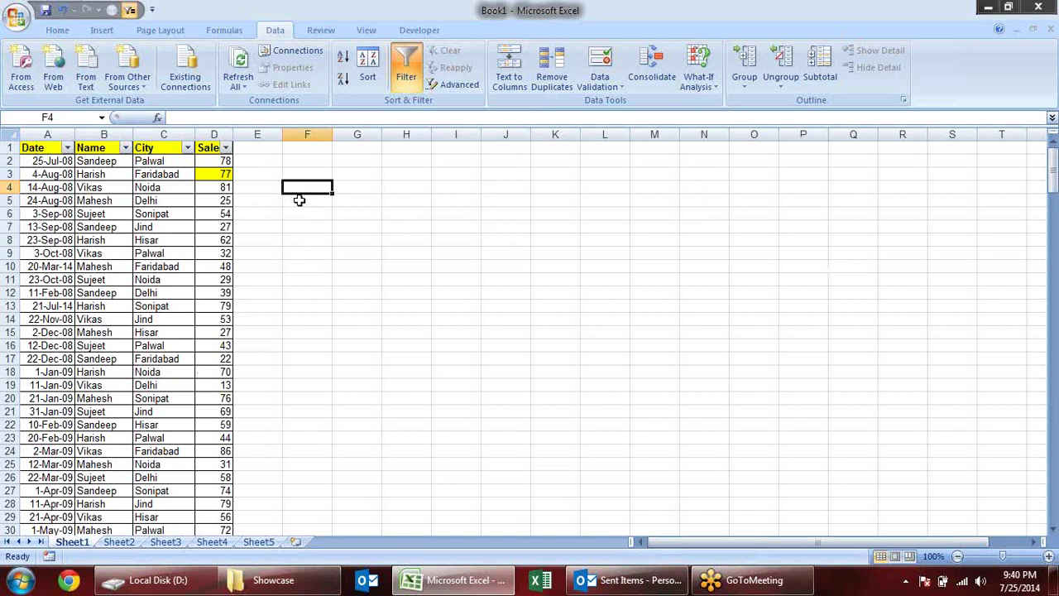
# - Add a 'Month' header in cell E1
pyautogui.click(256, 149)
pyautogui.write('Month')
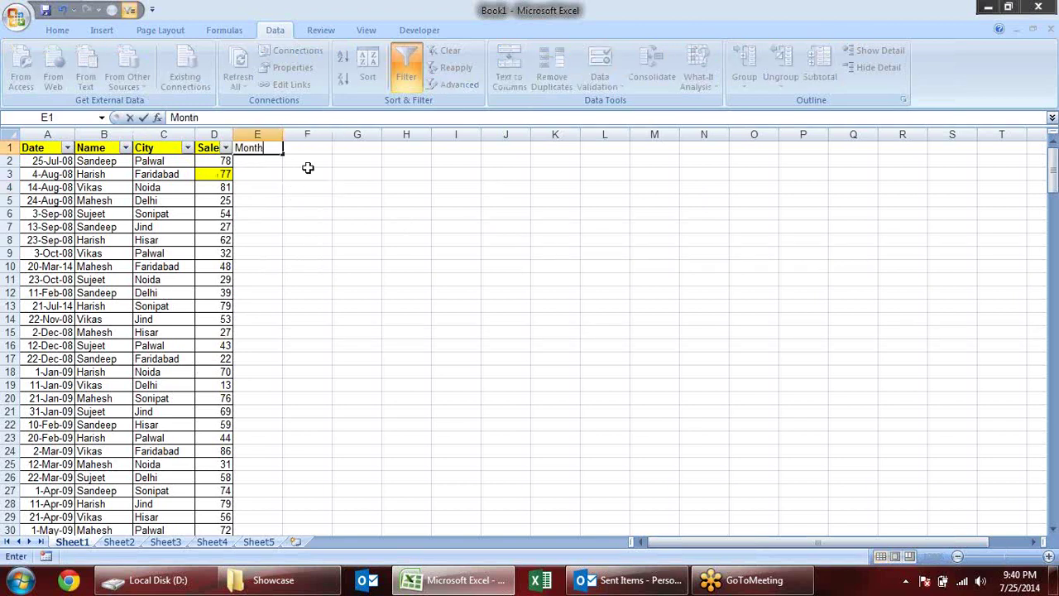
pyautogui.press('Return')
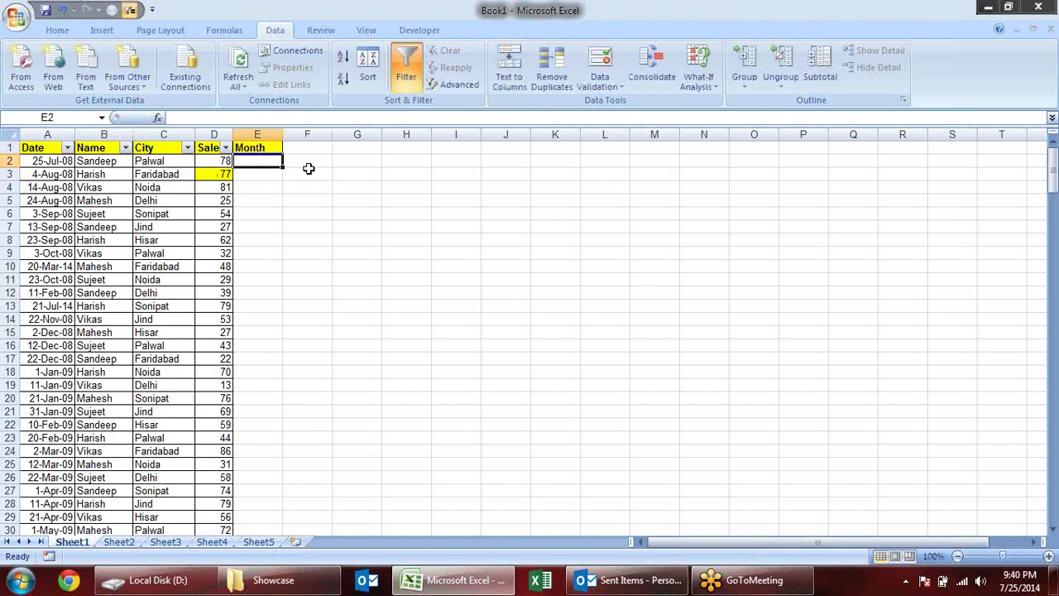
# - Enter =TEXT(A2,"mmm") in E2 and fill it down column E
pyautogui.click(48, 176)
pyautogui.click(258, 161)
pyautogui.write('=tex')
pyautogui.press('Tab')
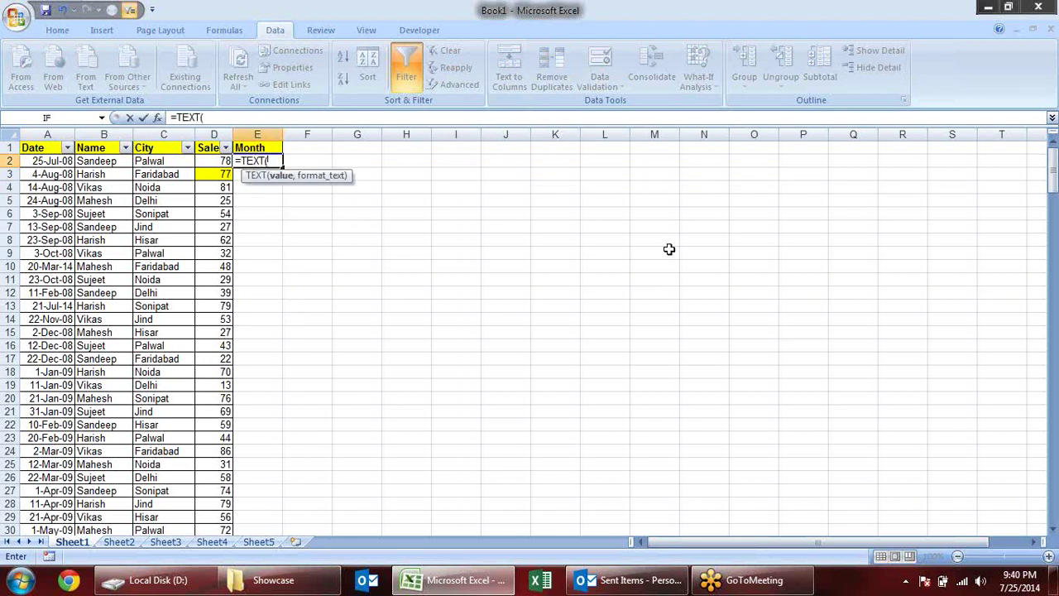
pyautogui.press('Left')
pyautogui.press('Left')
pyautogui.press('Left')
pyautogui.press('Left')
pyautogui.write(',')
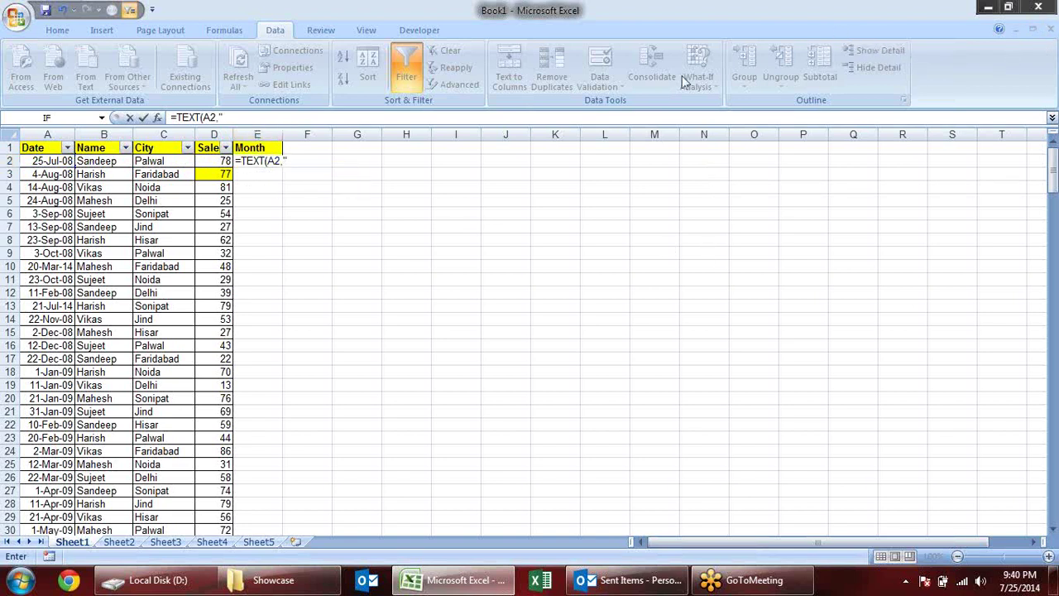
pyautogui.click(311, 157)
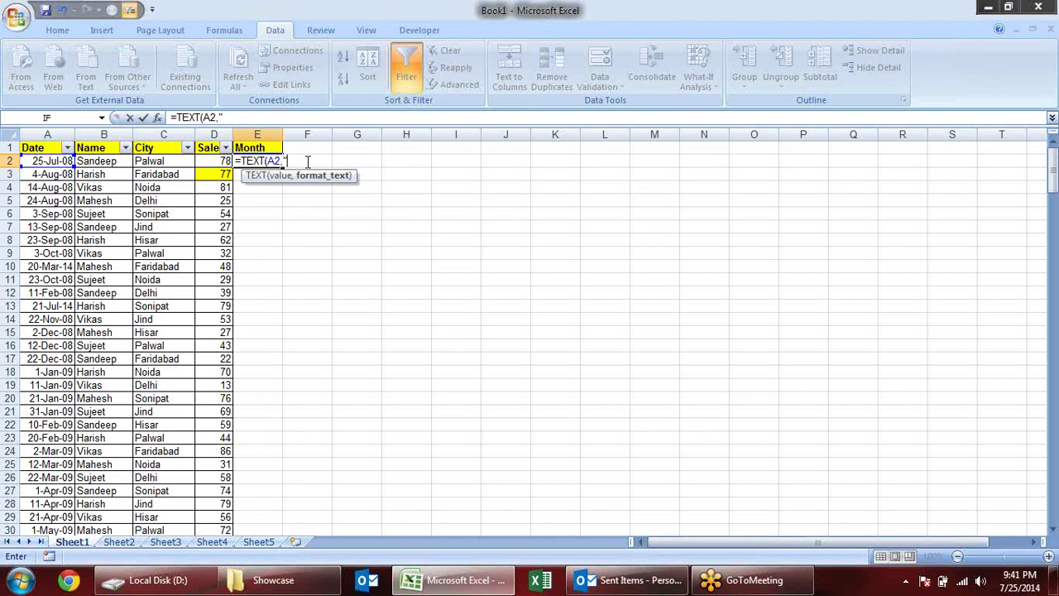
pyautogui.write('mmm')
pyautogui.press('Return')
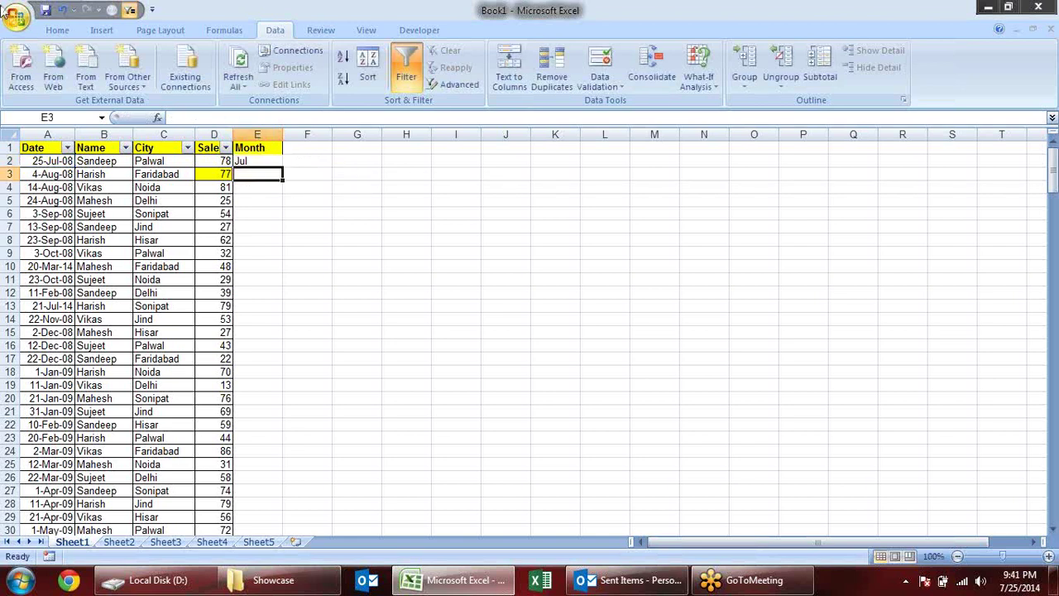
pyautogui.click(263, 165)
pyautogui.doubleClick(284, 167)
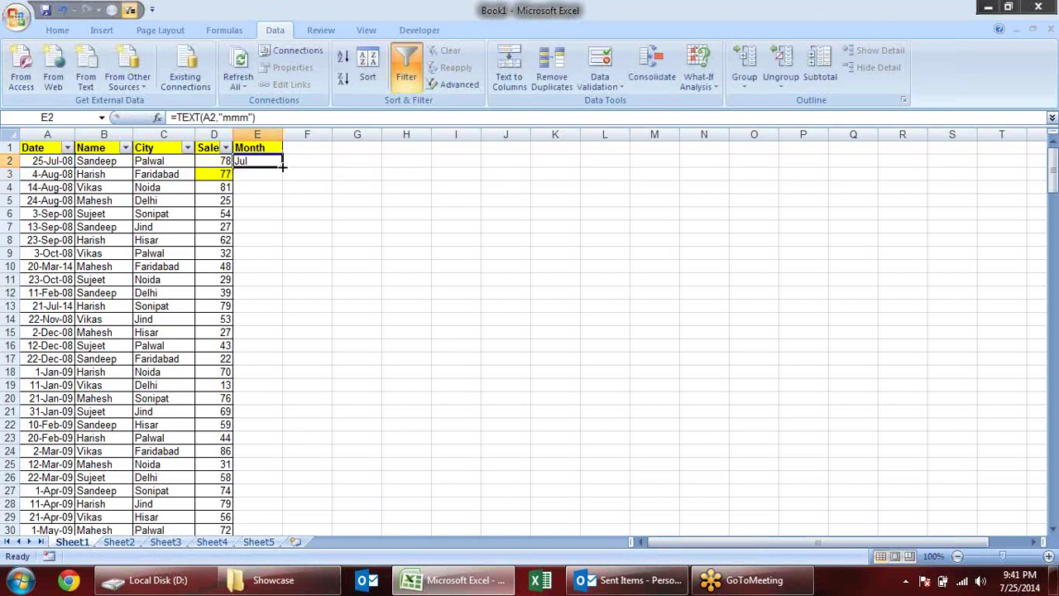
# - Copy column E and Paste Special as values to replace the month formulas
pyautogui.hotkey('ctrl', 'c')
pyautogui.hotkey('alt', 'e')
pyautogui.press('s')
pyautogui.press('v')
pyautogui.press('Return')
pyautogui.press('Escape')
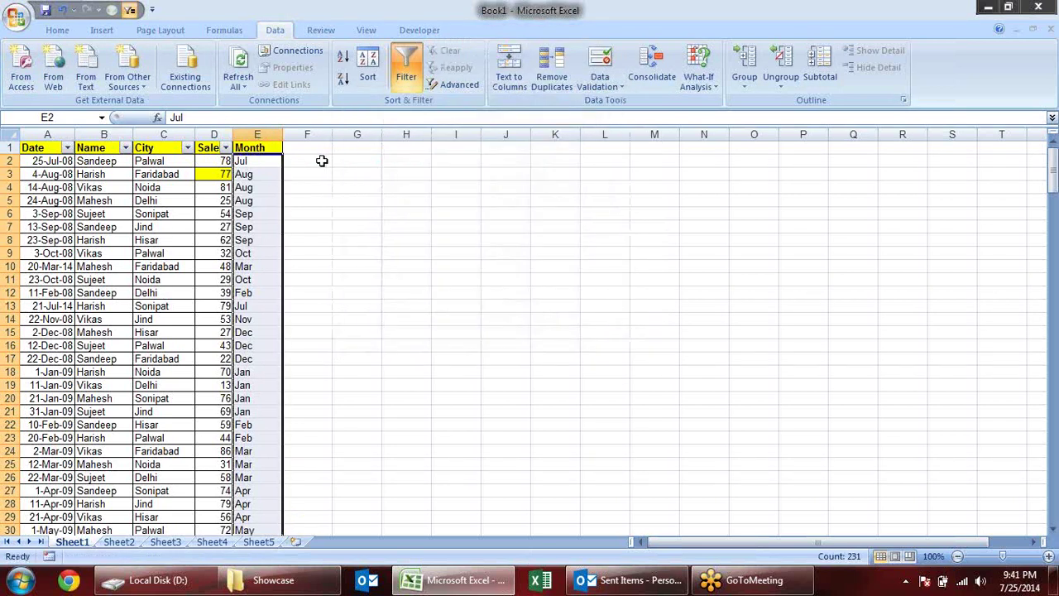
pyautogui.hotkey('alt', 'h')
# - Give the Month column All Borders and turn off the table's AutoFilter
pyautogui.press('b')
pyautogui.press('a')
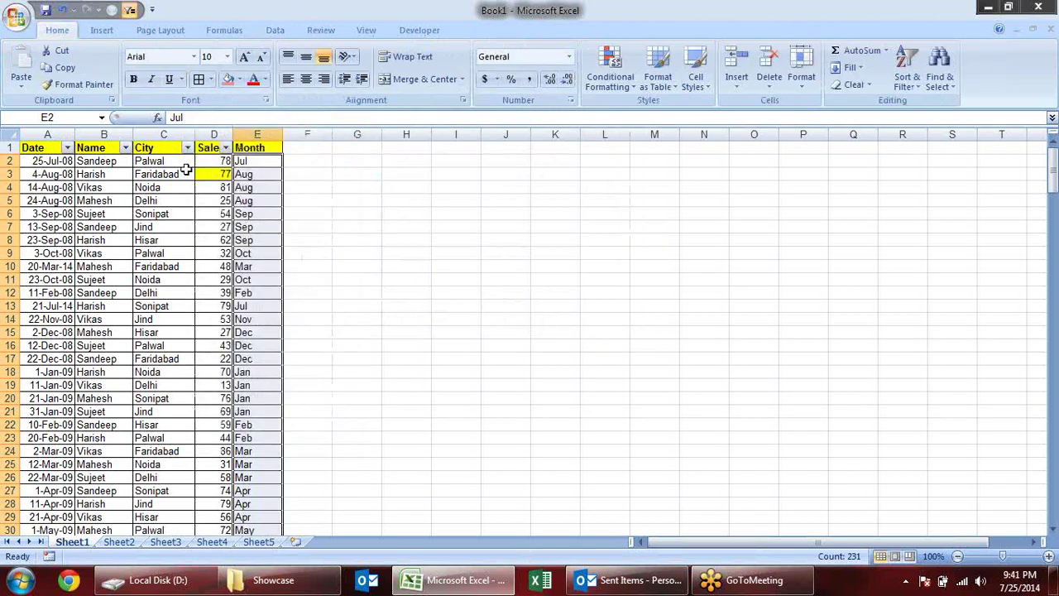
pyautogui.click(385, 179)
pyautogui.click(269, 185)
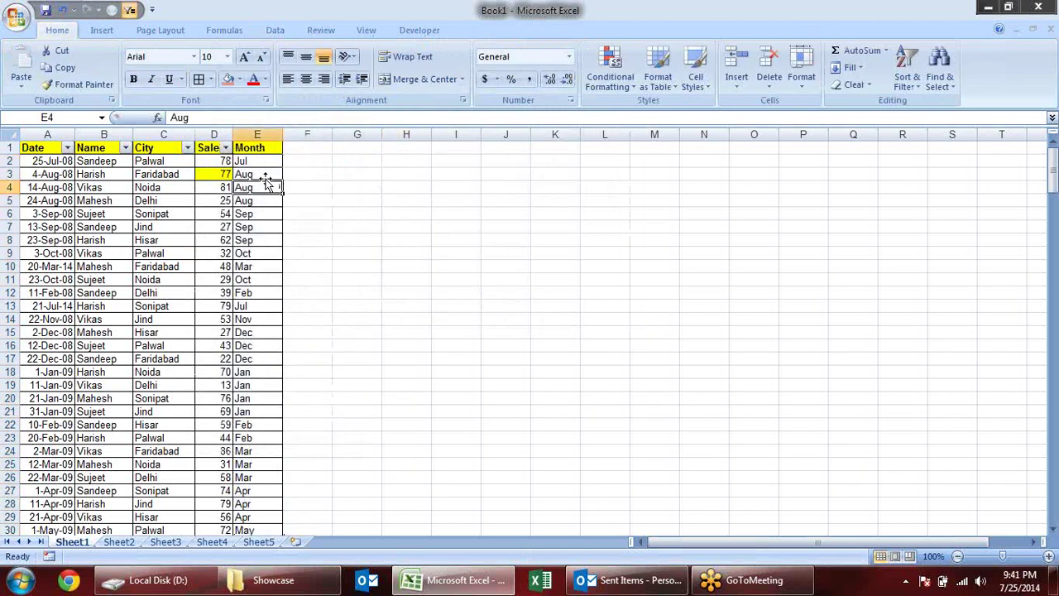
pyautogui.hotkey('ctrl', 'shift', 'l')
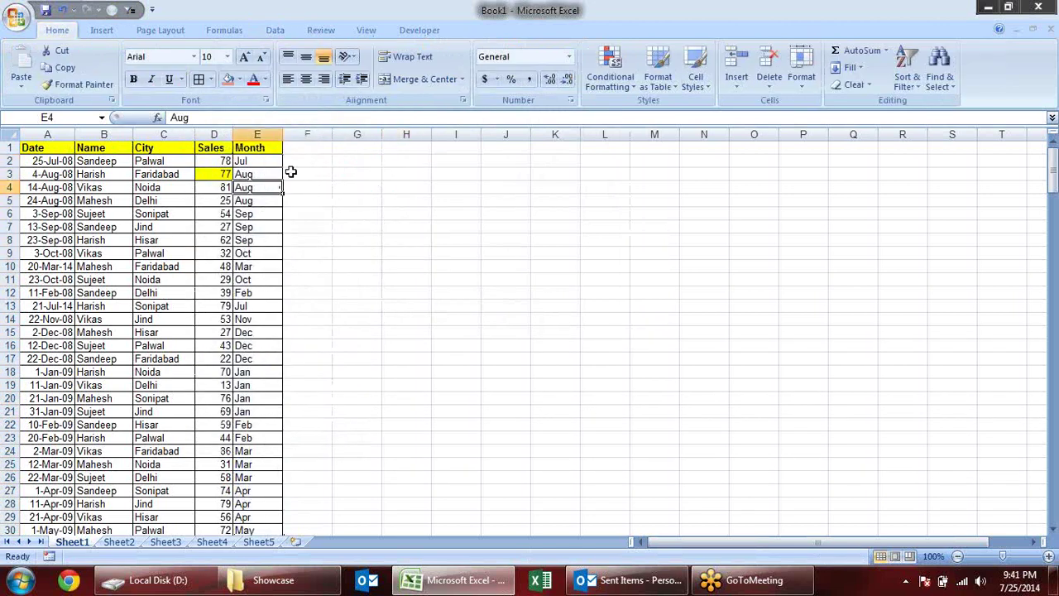
# - Sort the table A to Z by Month, putting Apr rows first
pyautogui.click(278, 164)
pyautogui.moveTo(278, 164); pyautogui.dragTo(279, 246)
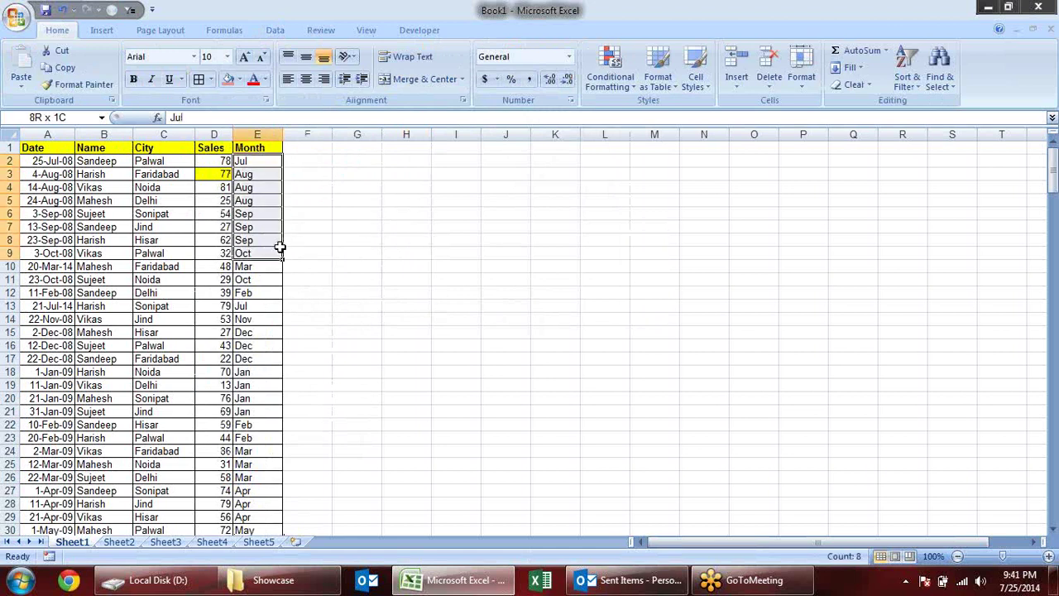
pyautogui.click(257, 319)
pyautogui.click(267, 240)
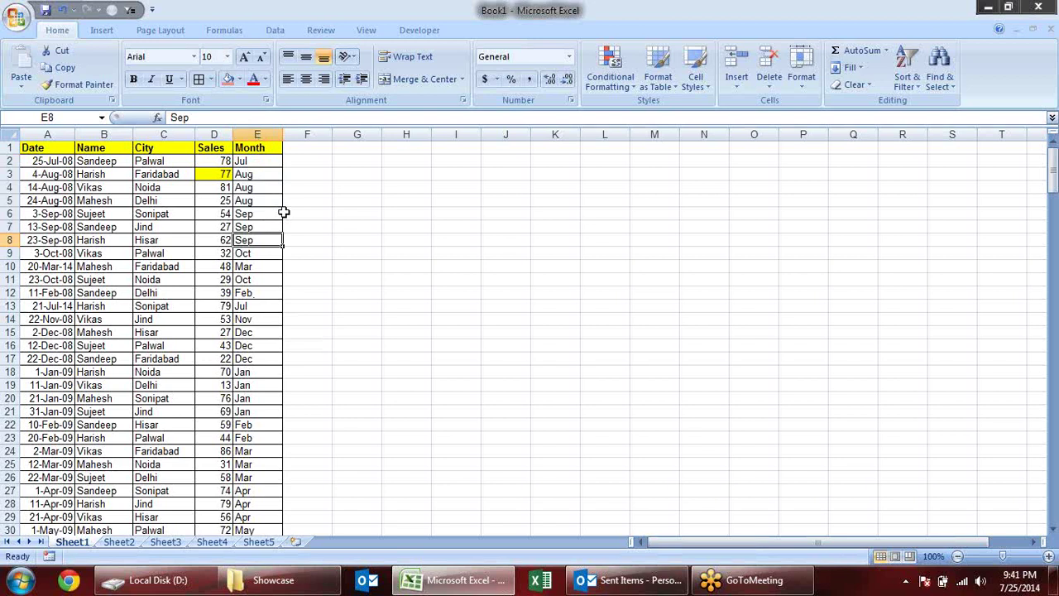
pyautogui.click(908, 83)
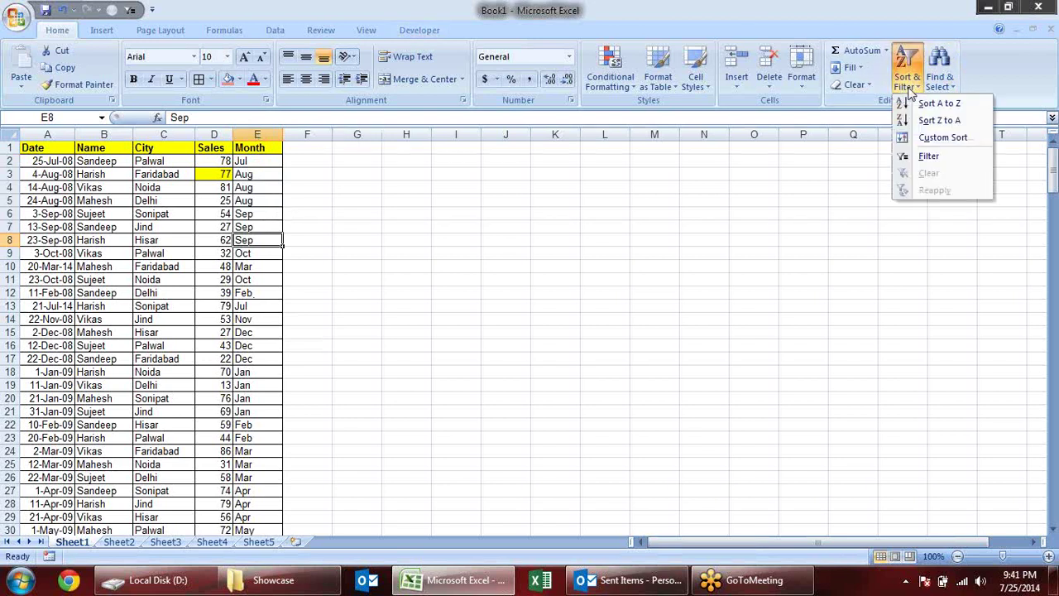
pyautogui.click(943, 104)
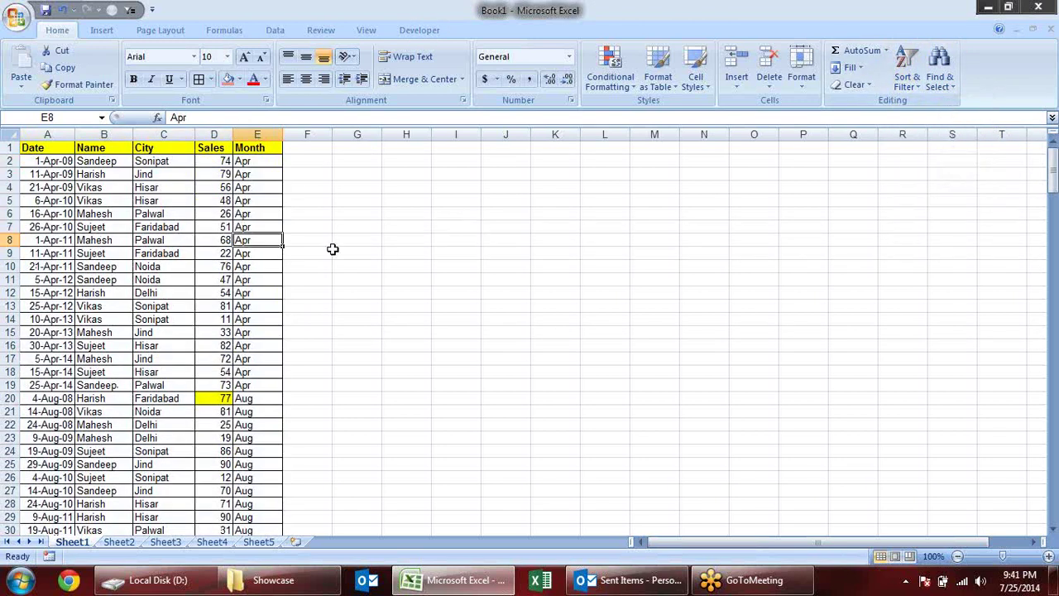
pyautogui.scroll(-2, 292, 219)
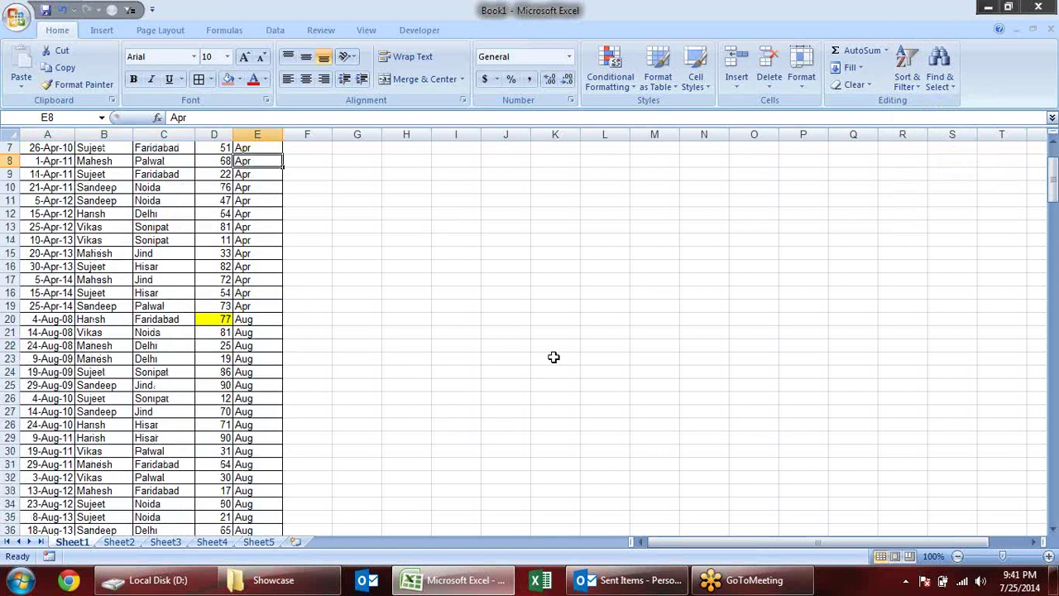
pyautogui.scroll(2, 531, 356)
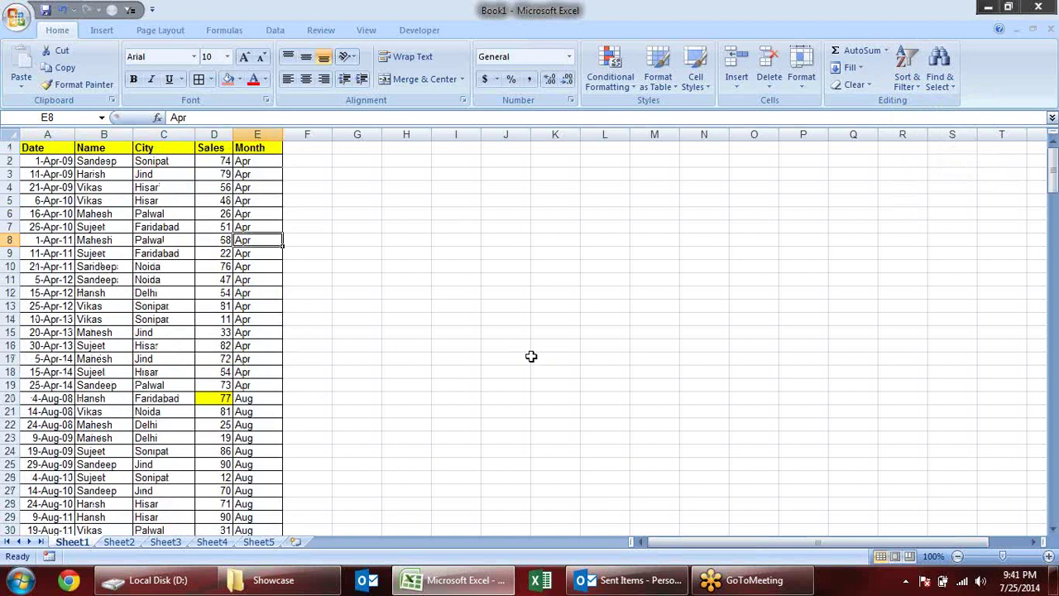
pyautogui.click(910, 83)
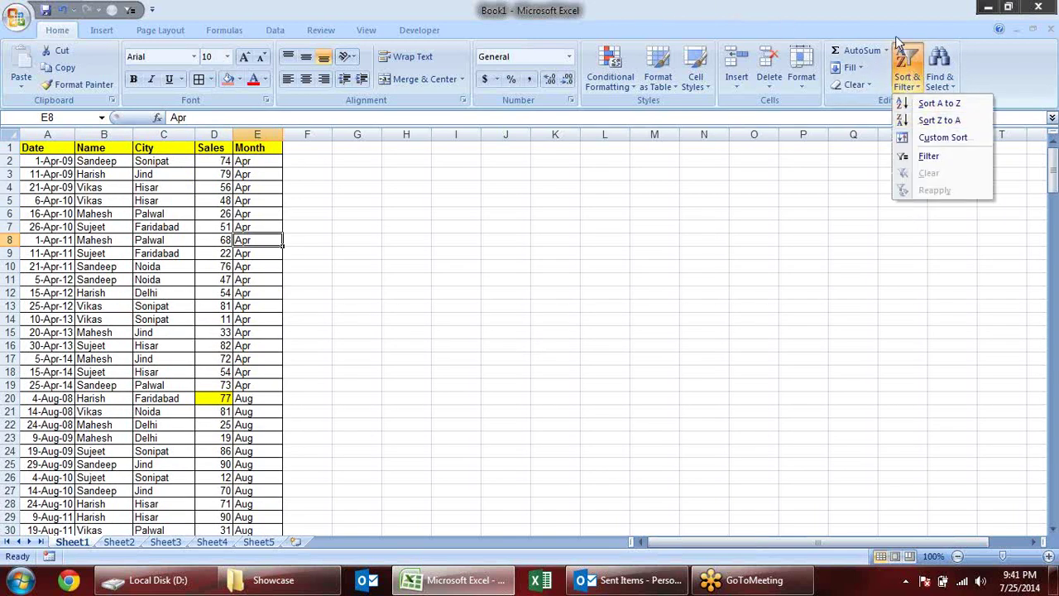
# - Custom Sort by Month using the Jan, Feb, Mar… custom list order
pyautogui.click(945, 137)
pyautogui.moveTo(442, 141)
pyautogui.mouseDown()
pyautogui.moveTo(494, 213)
pyautogui.moveTo(552, 202)
pyautogui.mouseUp()
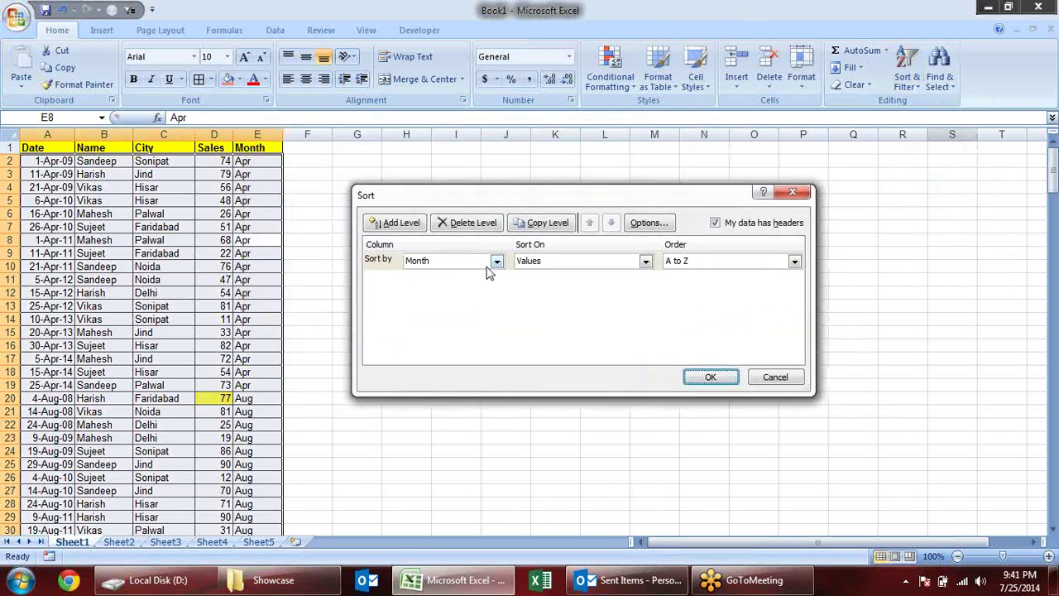
pyautogui.click(793, 262)
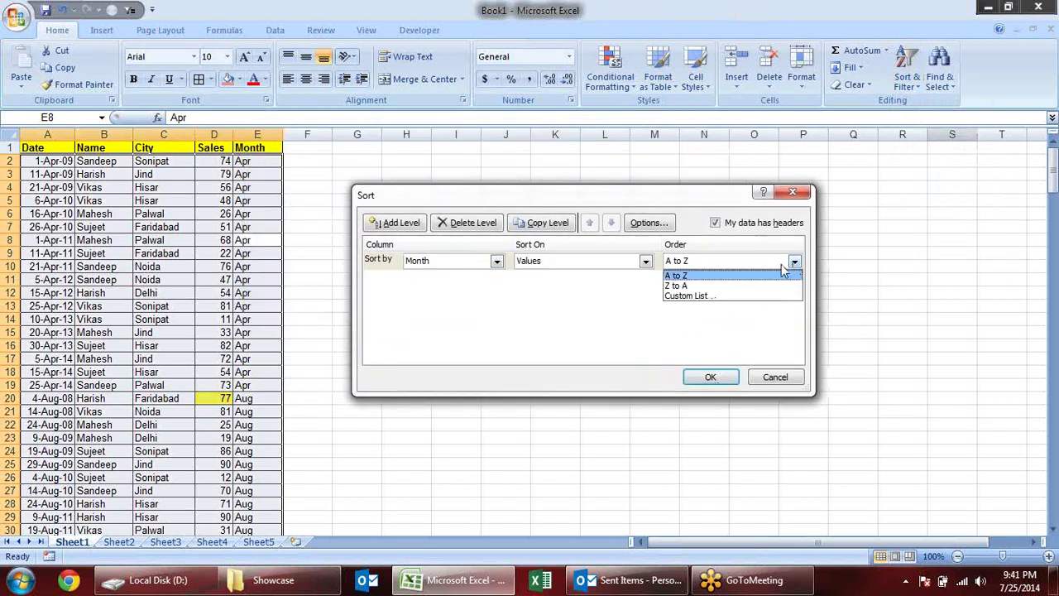
pyautogui.click(698, 298)
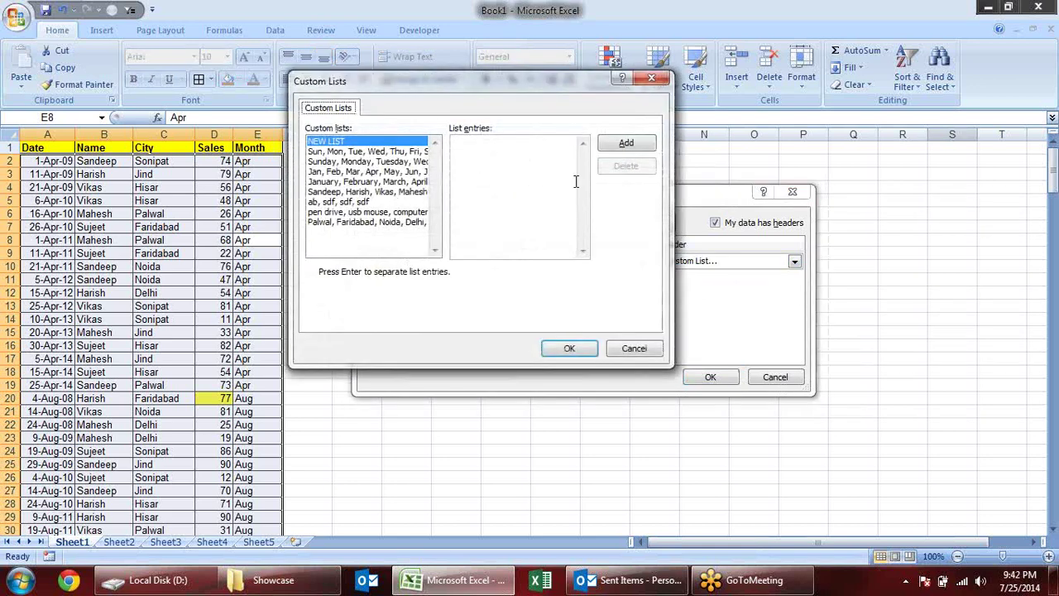
pyautogui.moveTo(440, 90)
pyautogui.mouseDown()
pyautogui.moveTo(510, 116)
pyautogui.moveTo(627, 134)
pyautogui.mouseUp()
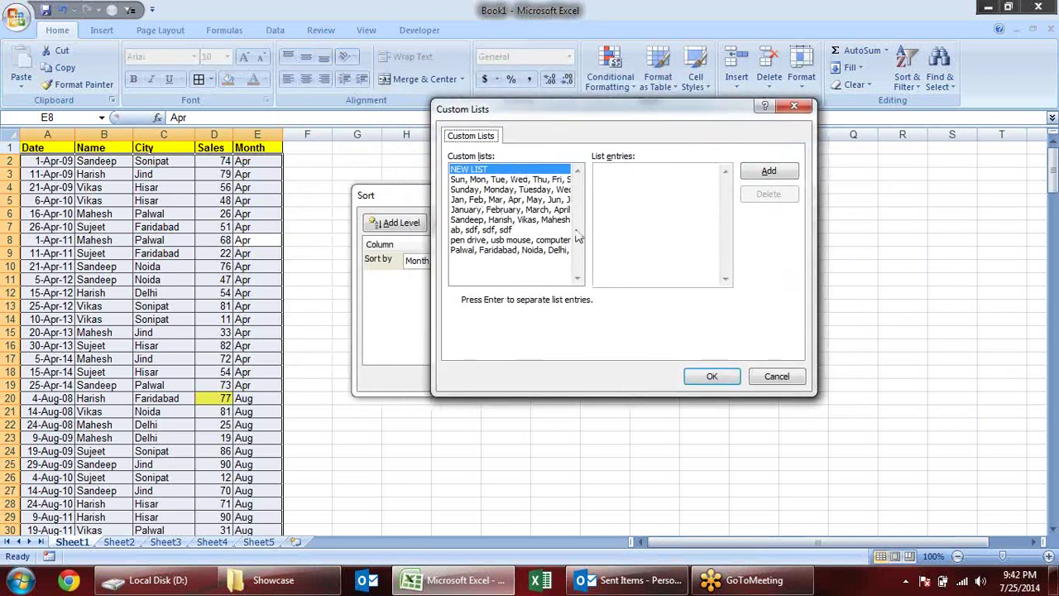
pyautogui.click(517, 250)
pyautogui.click(518, 240)
pyautogui.click(508, 230)
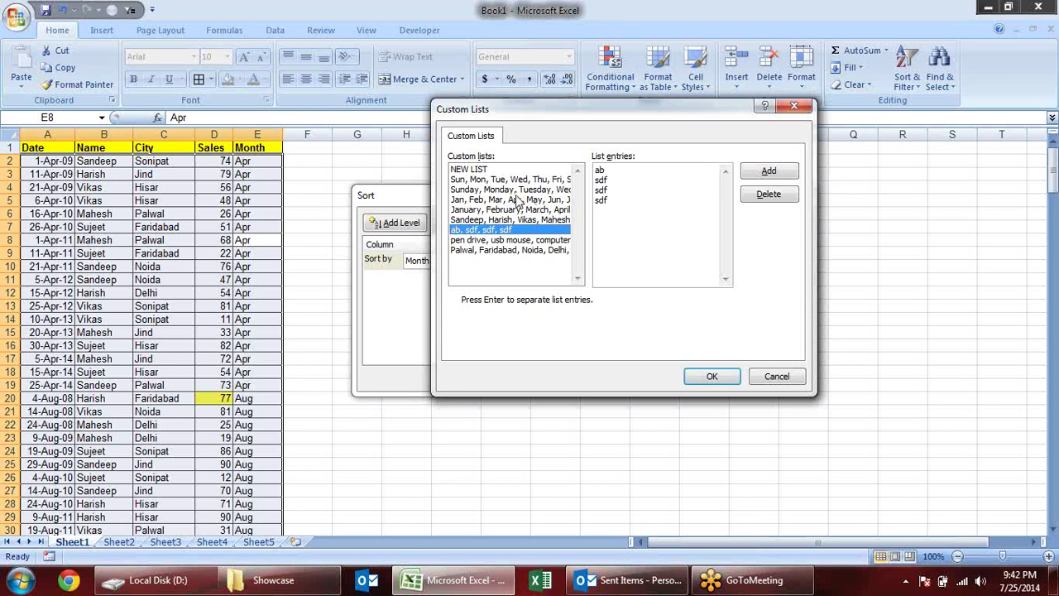
pyautogui.click(516, 200)
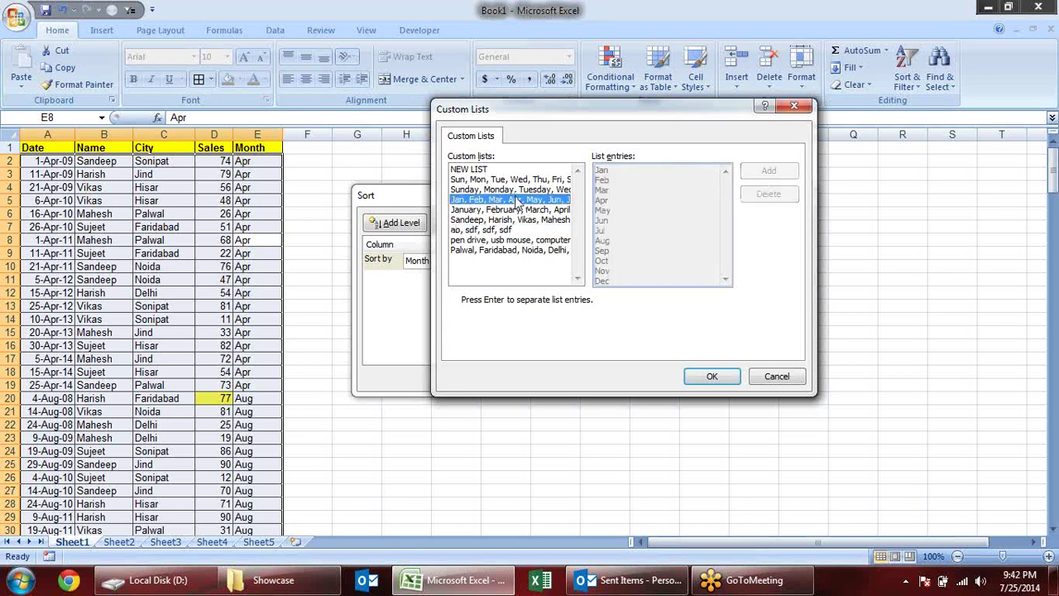
pyautogui.click(711, 377)
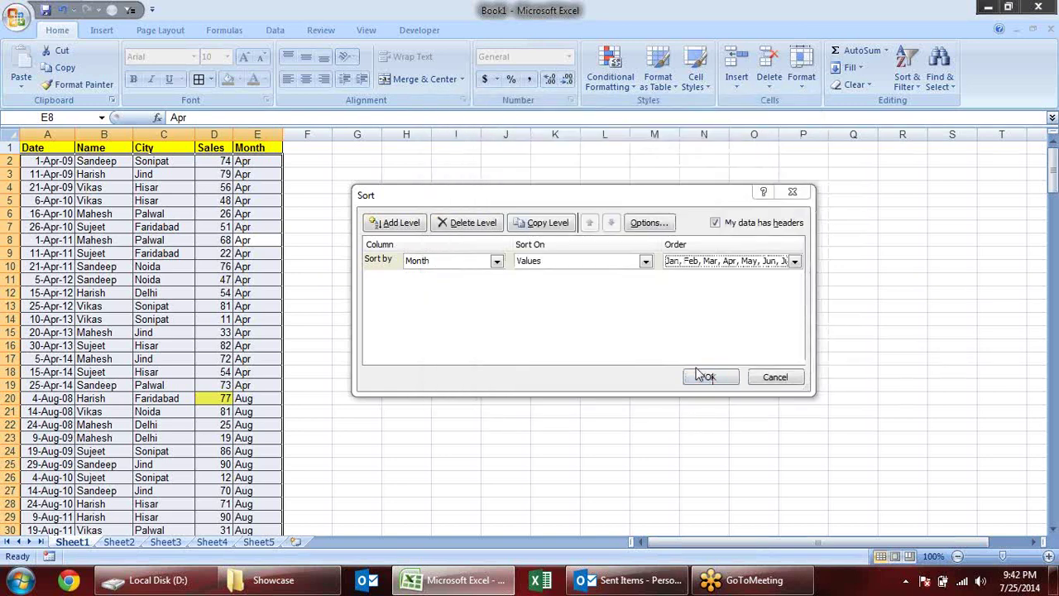
pyautogui.click(711, 377)
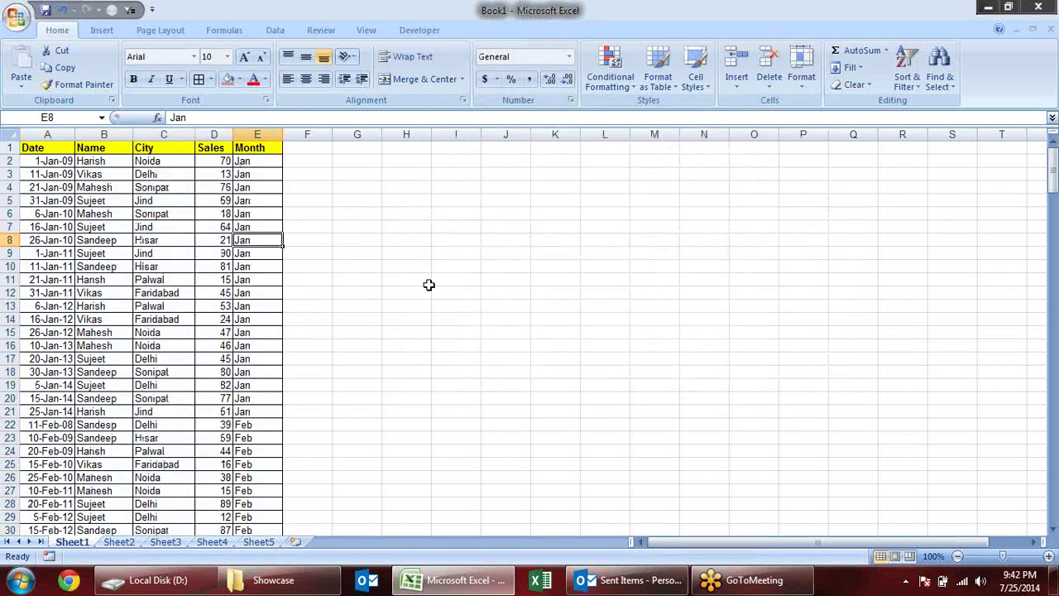
# - Scroll through the table to verify calendar month order, checking March and May rows
pyautogui.scroll(-3, 286, 380)
pyautogui.scroll(-3, 298, 406)
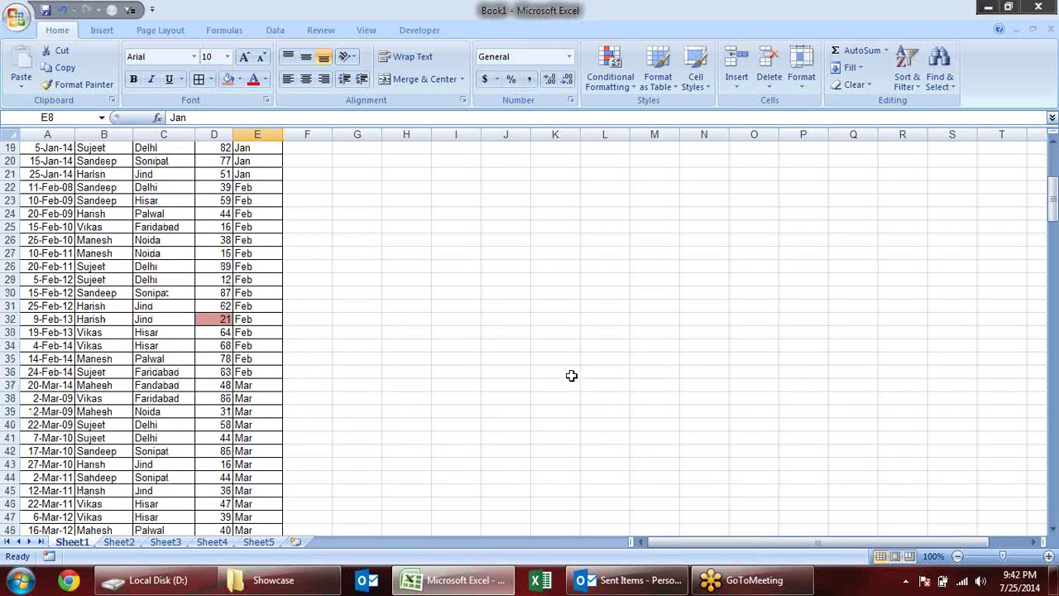
pyautogui.click(269, 408)
pyautogui.scroll(6, 296, 405)
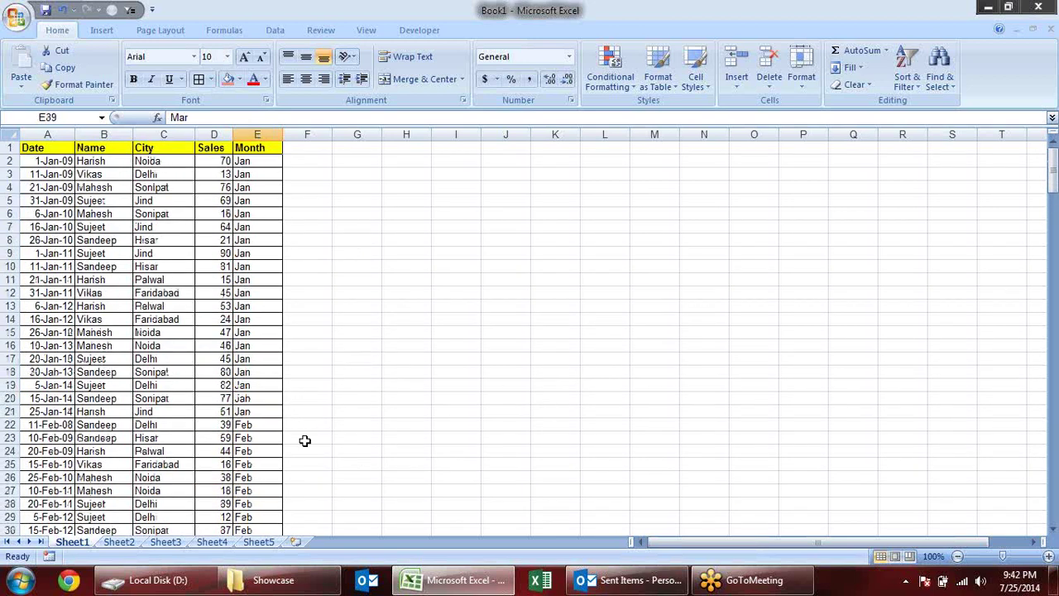
pyautogui.click(258, 238)
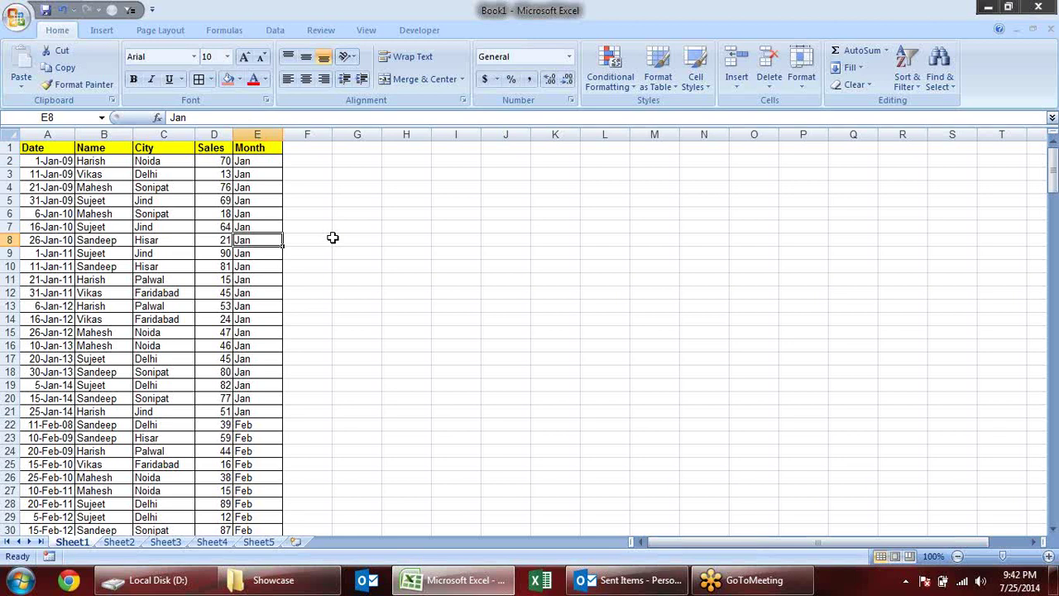
pyautogui.scroll(-5, 570, 291)
pyautogui.scroll(-4, 570, 291)
pyautogui.scroll(-2, 570, 291)
pyautogui.scroll(-2, 570, 291)
pyautogui.scroll(-1, 571, 292)
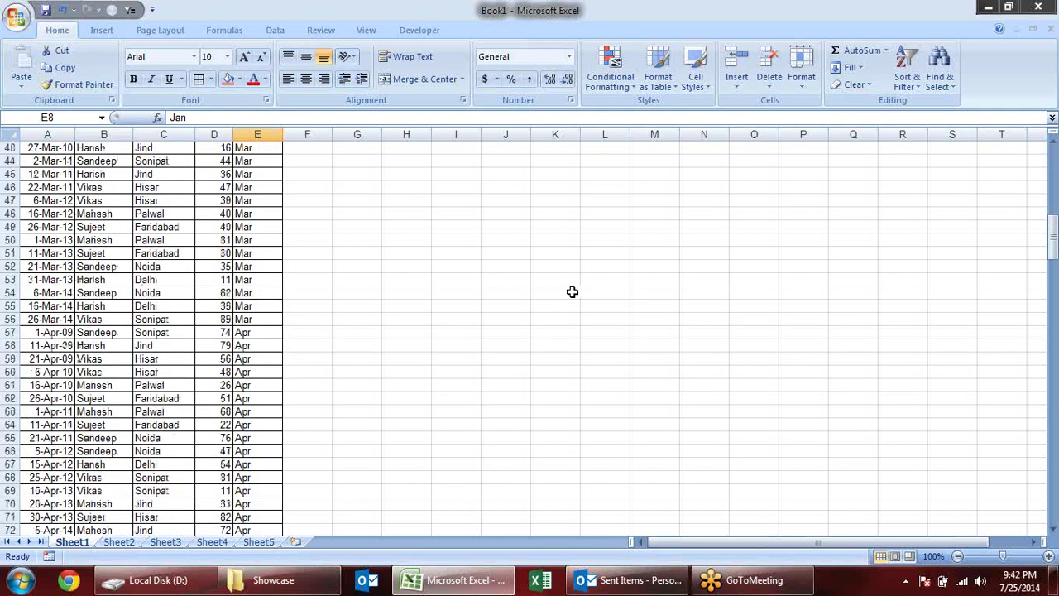
pyautogui.scroll(-2, 572, 292)
pyautogui.scroll(-4, 572, 291)
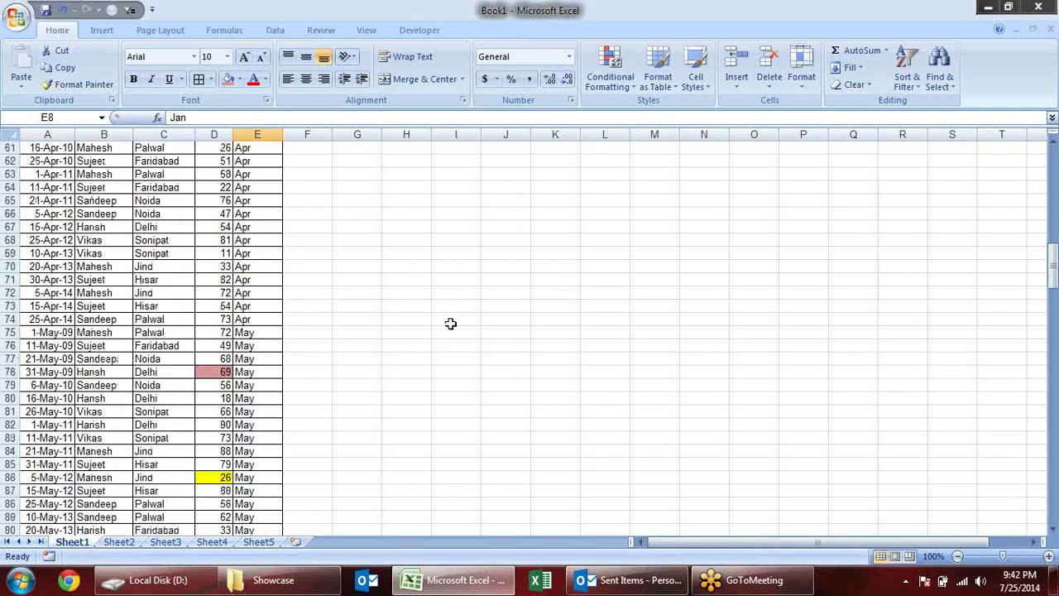
pyautogui.scroll(5, 450, 323)
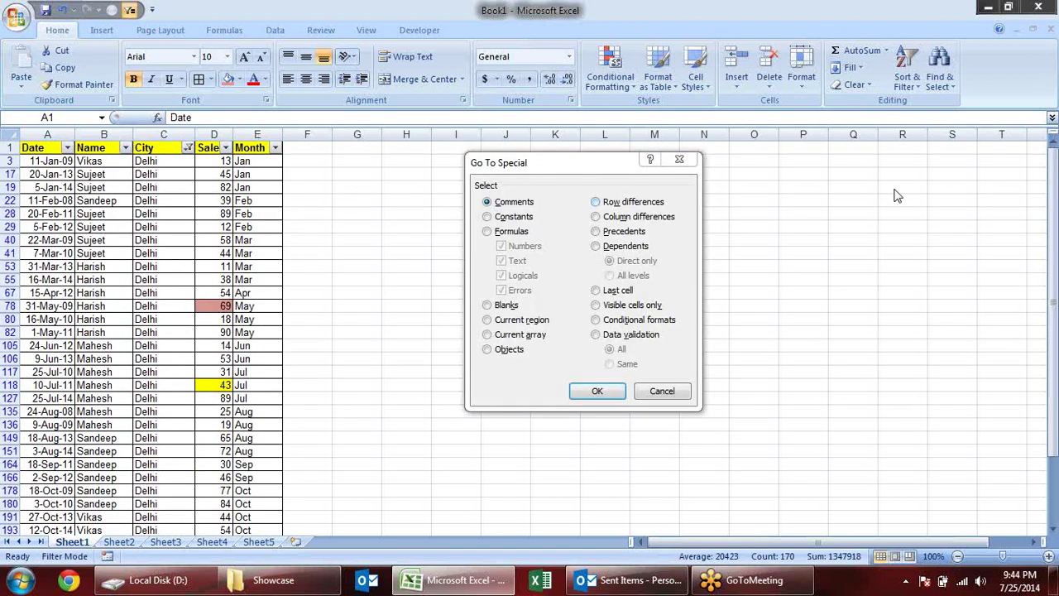
# - Select only the visible Delhi cells via Go To Special and copy them
pyautogui.click(680, 160)
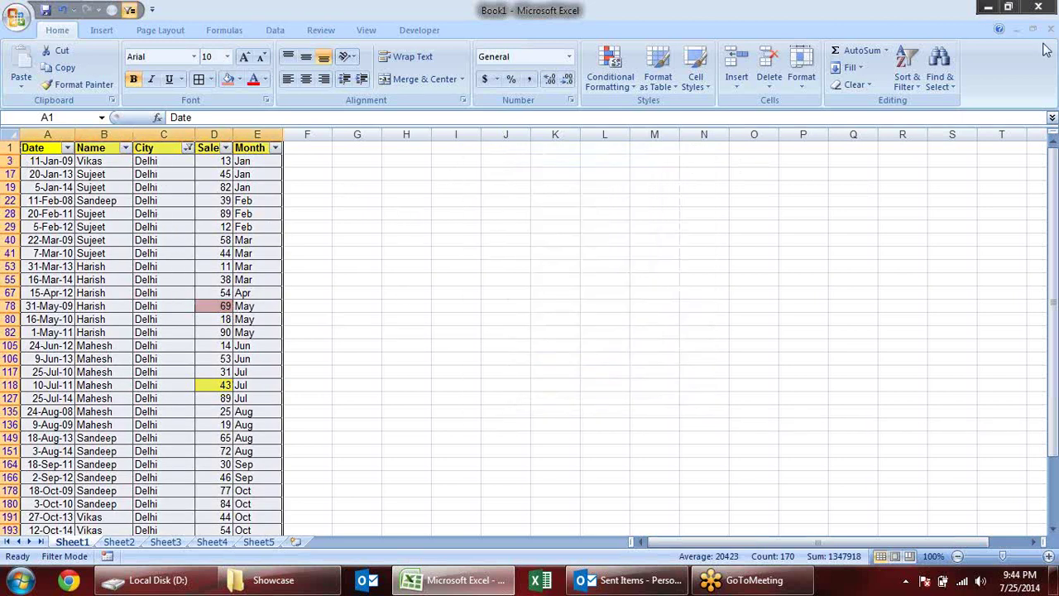
pyautogui.click(948, 82)
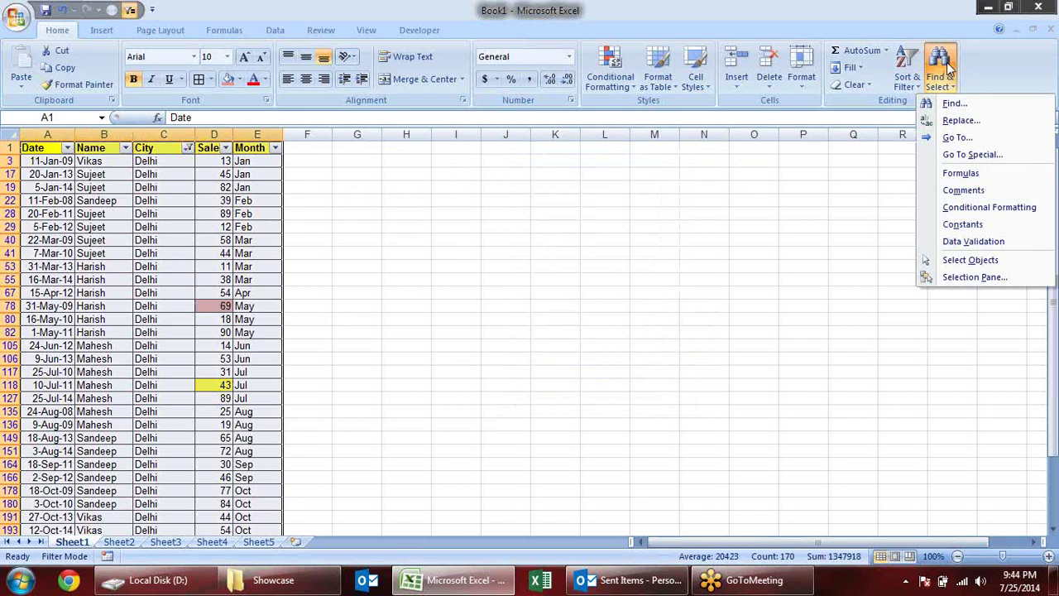
pyautogui.click(973, 154)
pyautogui.click(630, 306)
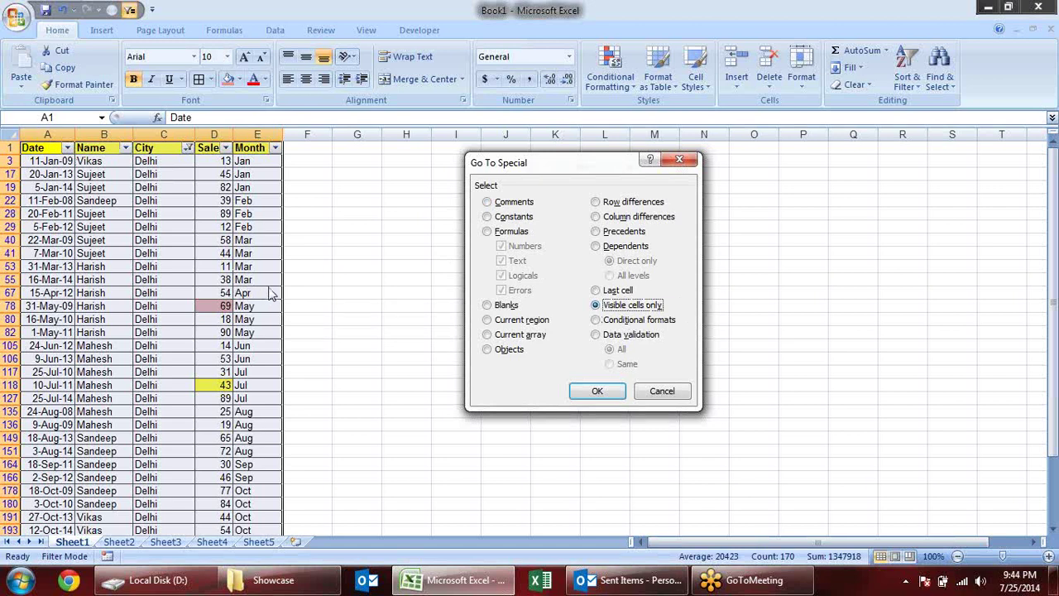
pyautogui.click(597, 392)
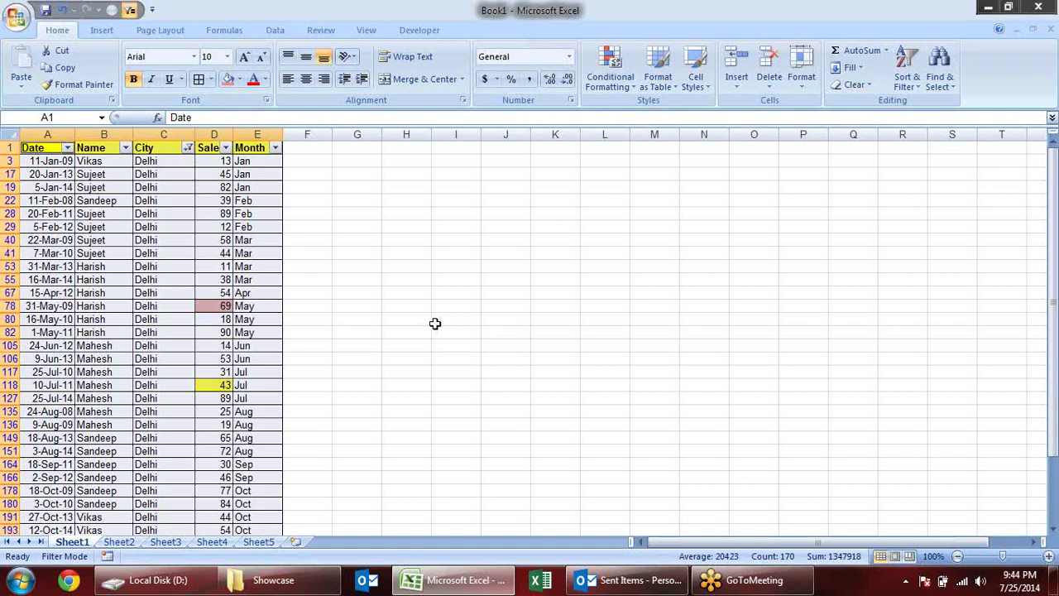
pyautogui.hotkey('ctrl', 'c')
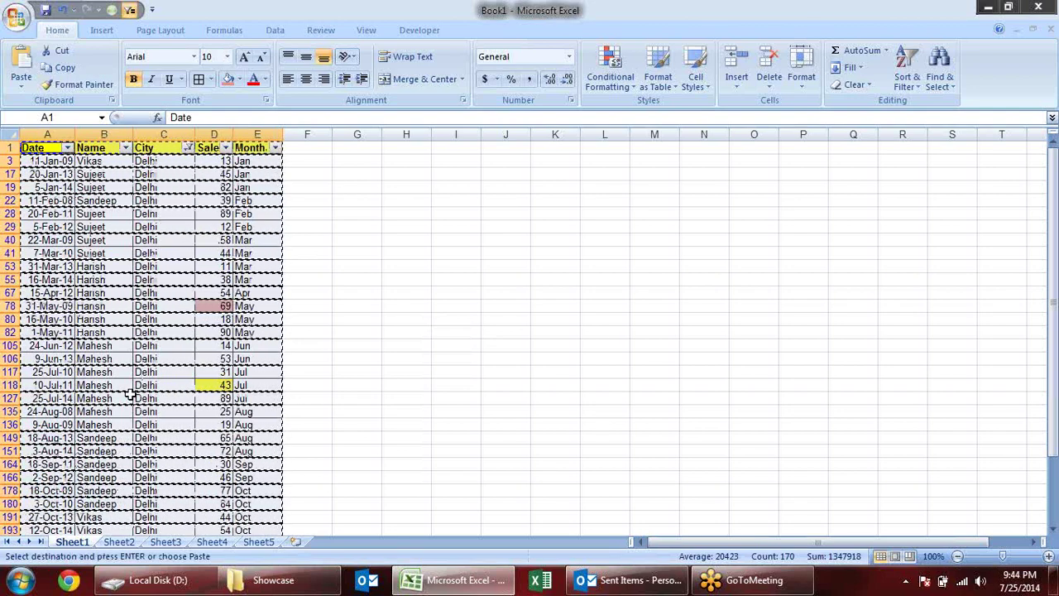
# - Paste the Delhi rows into Sheet2 at A1, then return to Sheet1
pyautogui.click(114, 543)
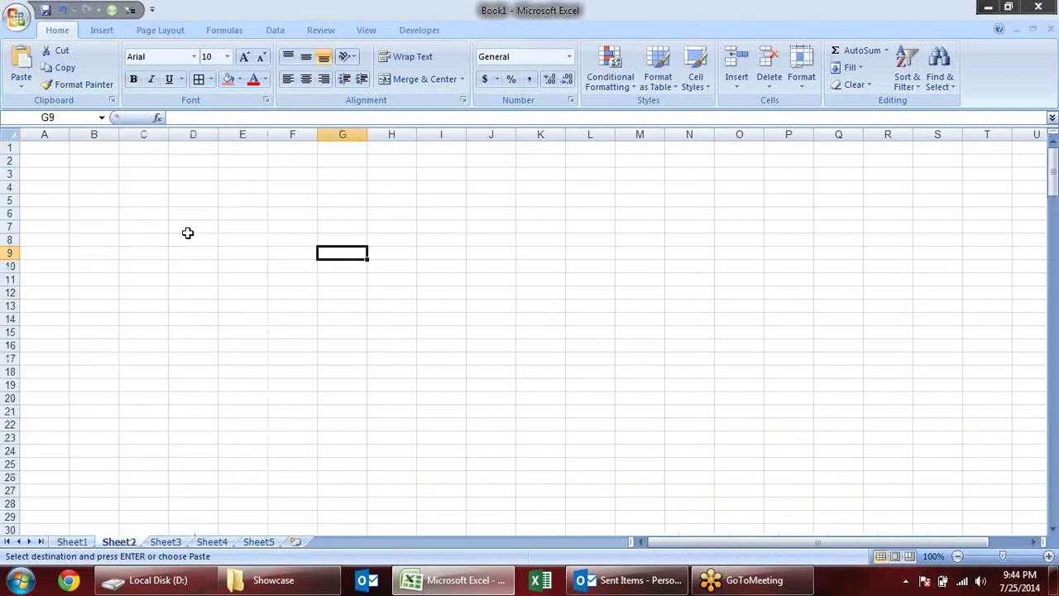
pyautogui.click(68, 152)
pyautogui.hotkey('ctrl', 'v')
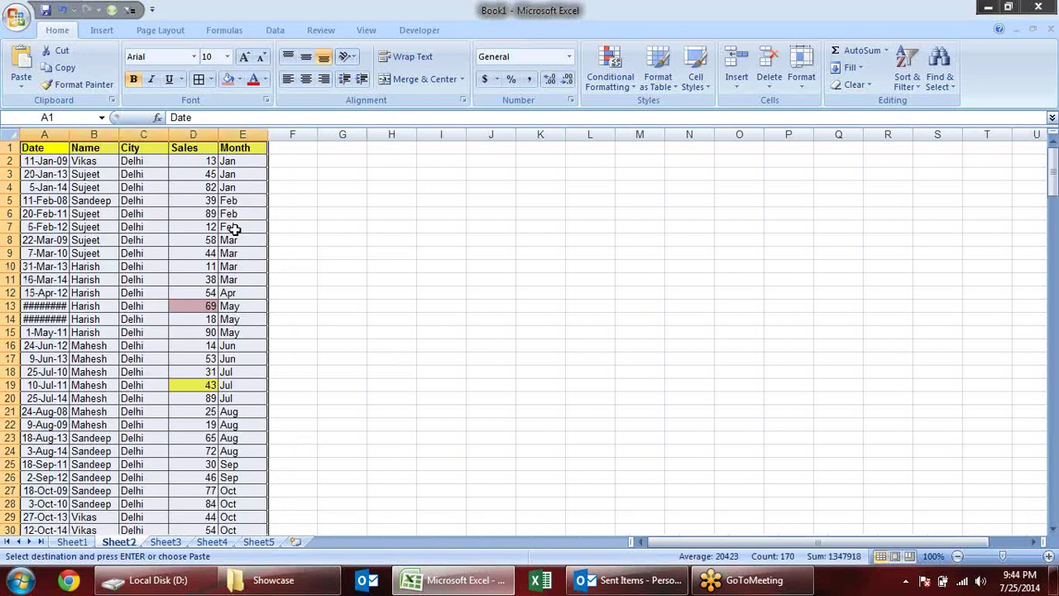
pyautogui.click(72, 541)
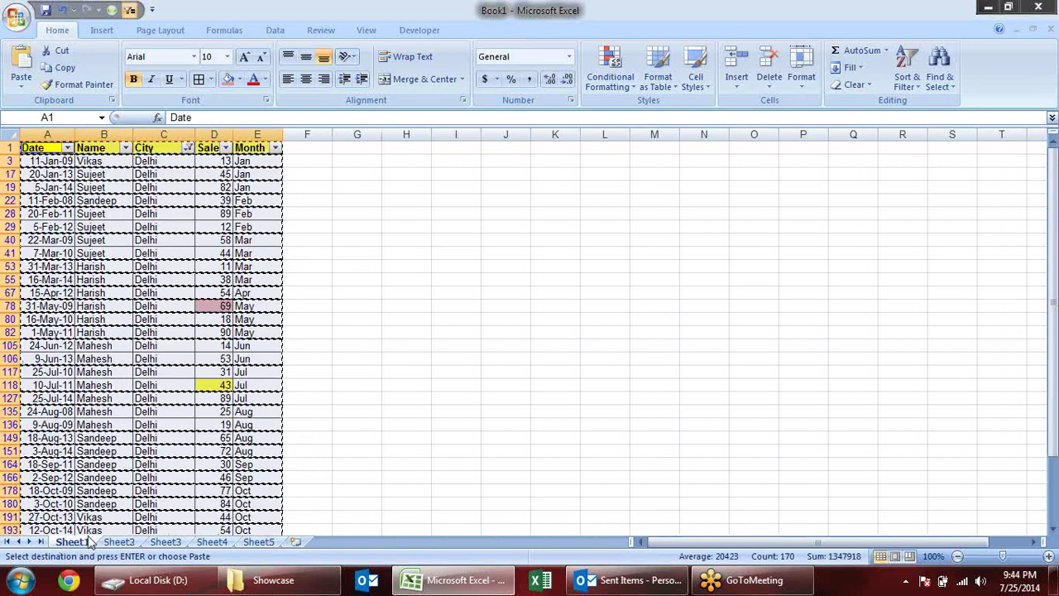
pyautogui.click(1033, 29)
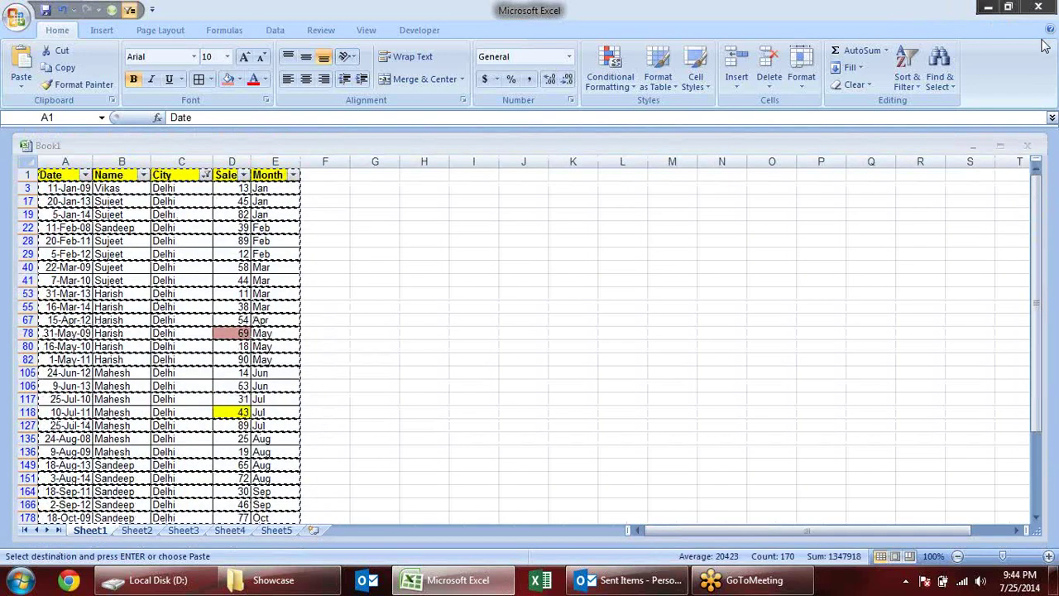
pyautogui.doubleClick(659, 147)
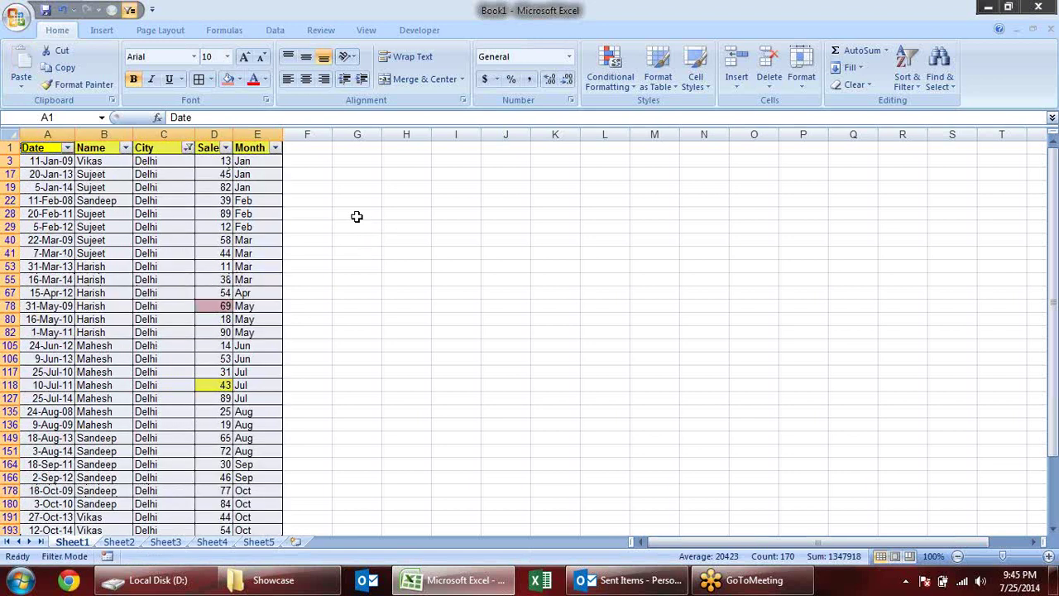
pyautogui.press('Escape')
pyautogui.hotkey('ctrl', 'c')
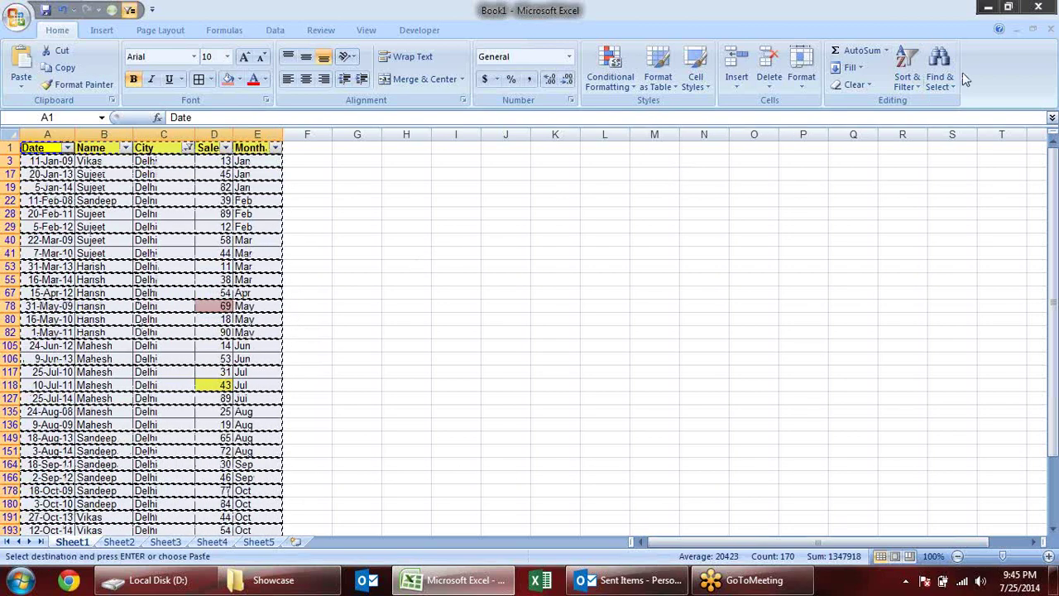
pyautogui.click(907, 87)
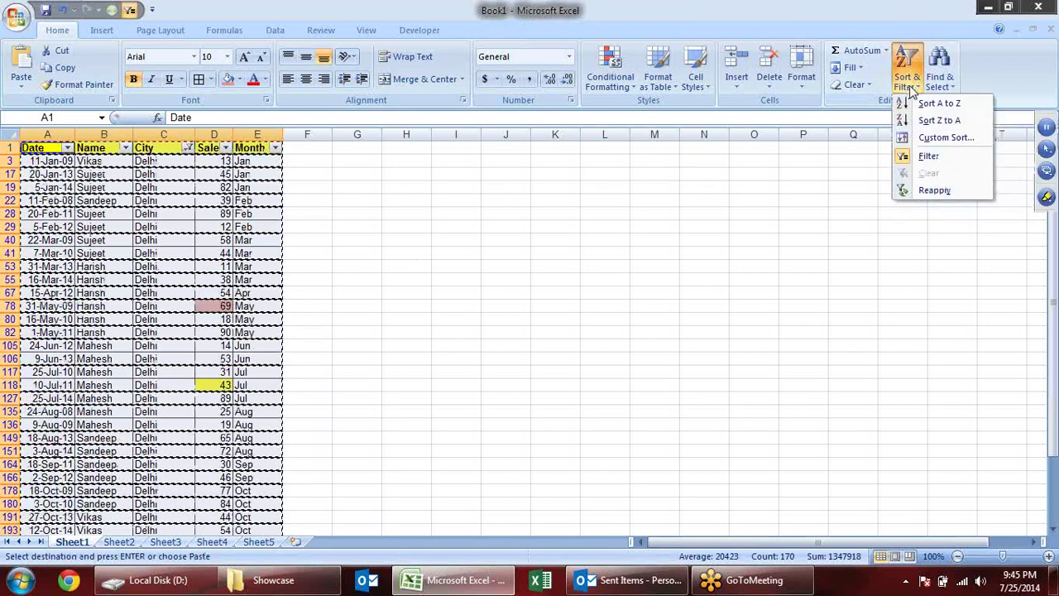
pyautogui.click(951, 86)
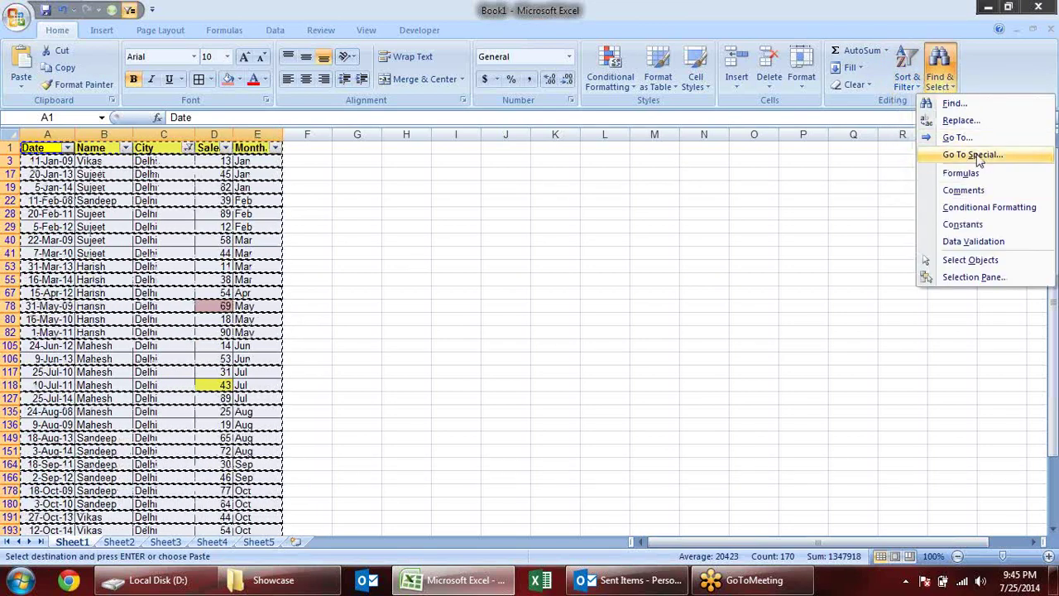
pyautogui.click(951, 153)
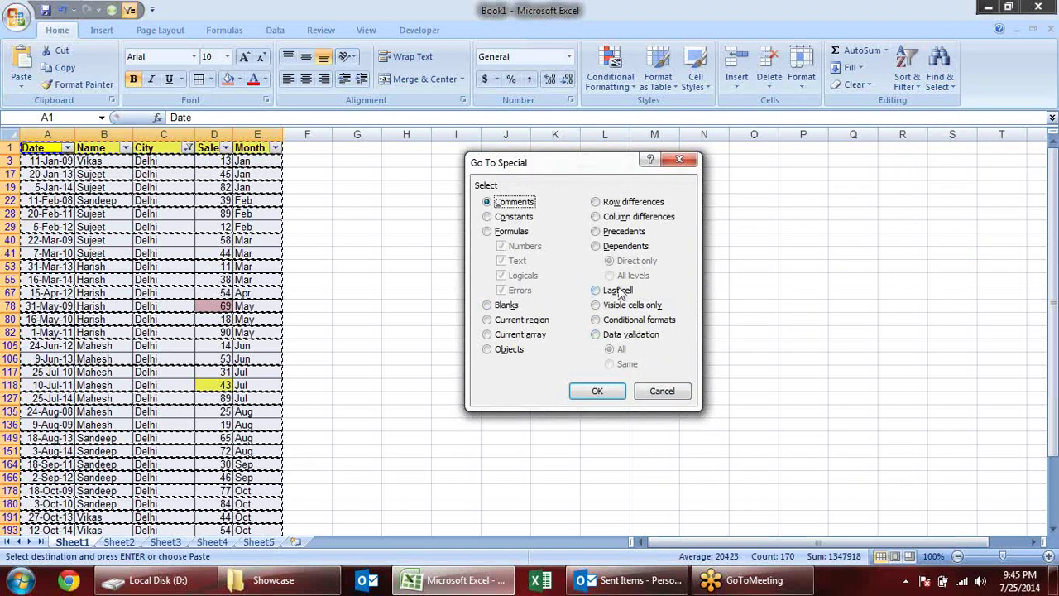
pyautogui.click(603, 393)
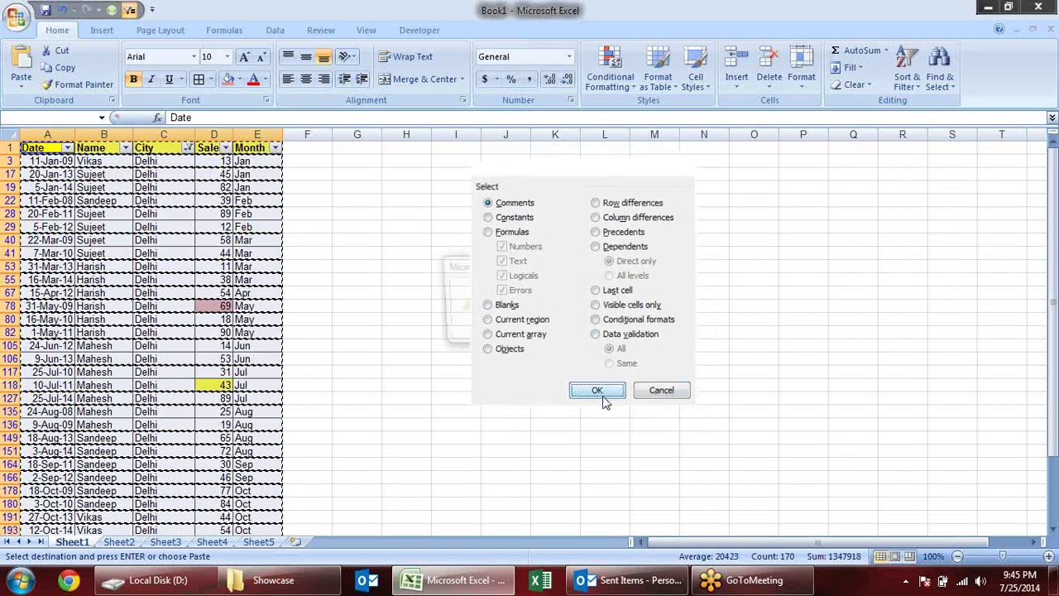
pyautogui.click(537, 329)
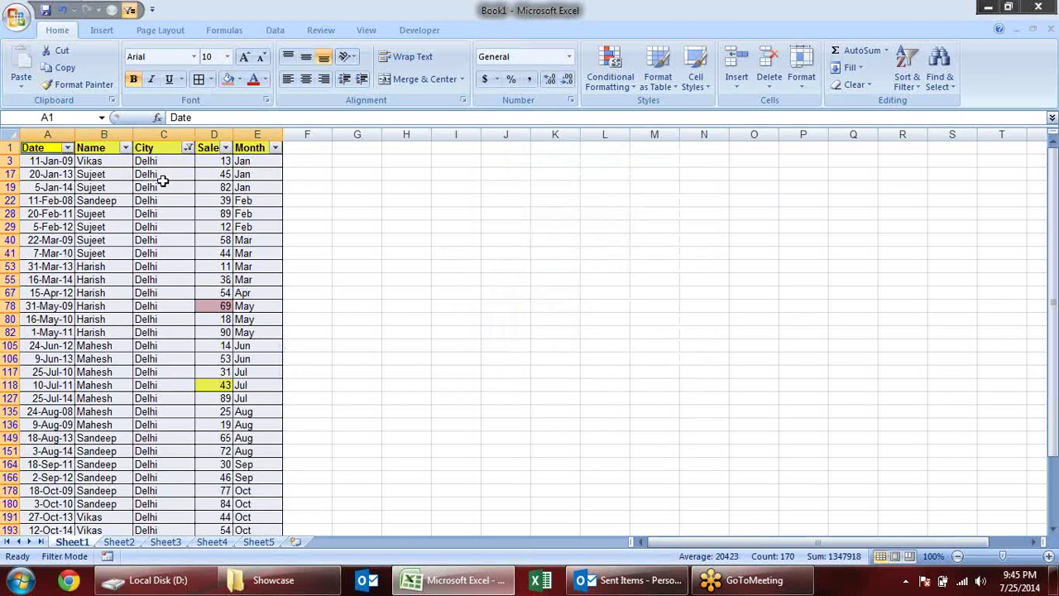
# - Select the filtered Delhi table from the Date header in A1 to its last row and copy it
pyautogui.click(406, 214)
pyautogui.click(55, 159)
pyautogui.click(55, 149)
pyautogui.hotkey('ctrl', 'shift', 'Right')
pyautogui.hotkey('ctrl', 'shift', 'Down')
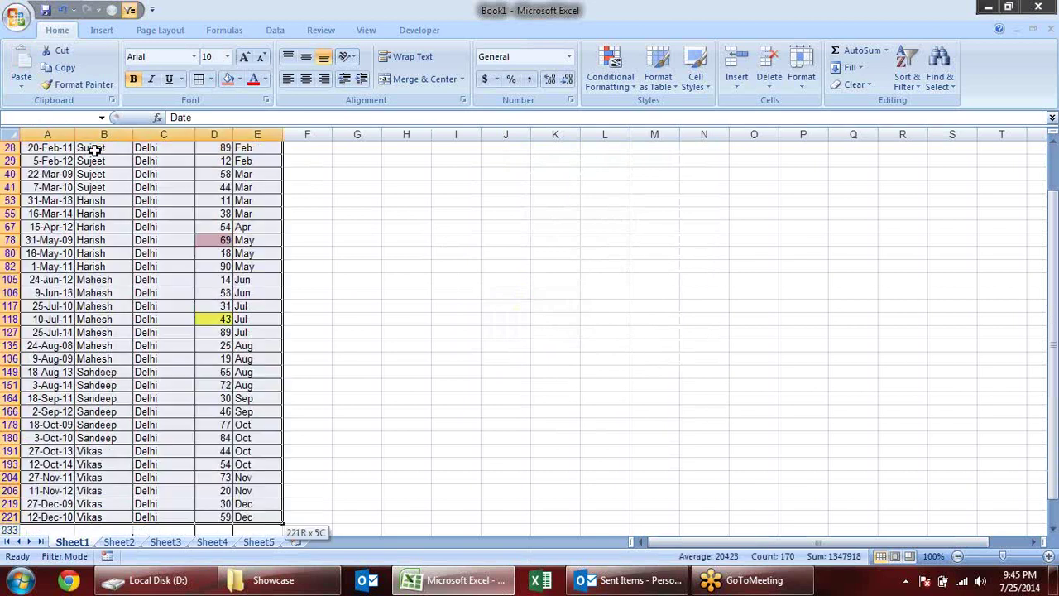
pyautogui.hotkey('ctrl', 'c')
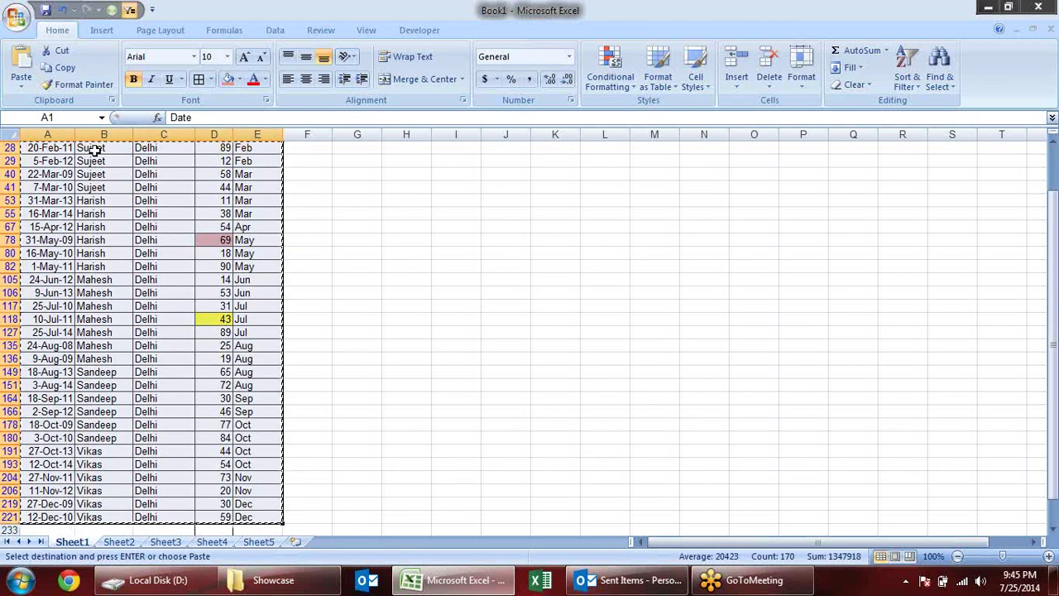
# - Compare the empty Sheet3 with the filtered table on Sheet1 and the pasted data on Sheet2
pyautogui.scroll(2, 290, 207)
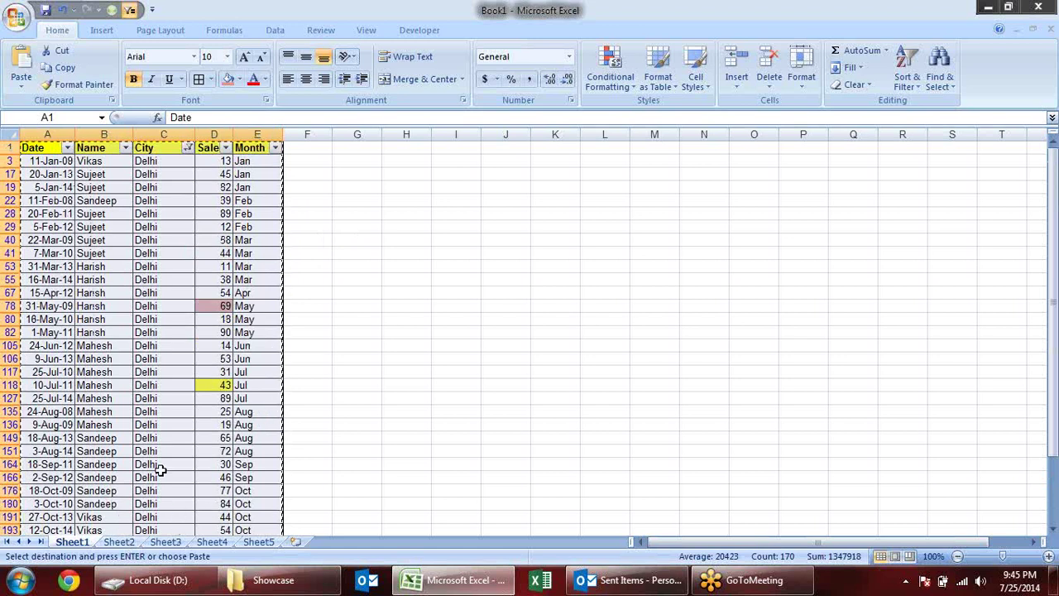
pyautogui.click(164, 541)
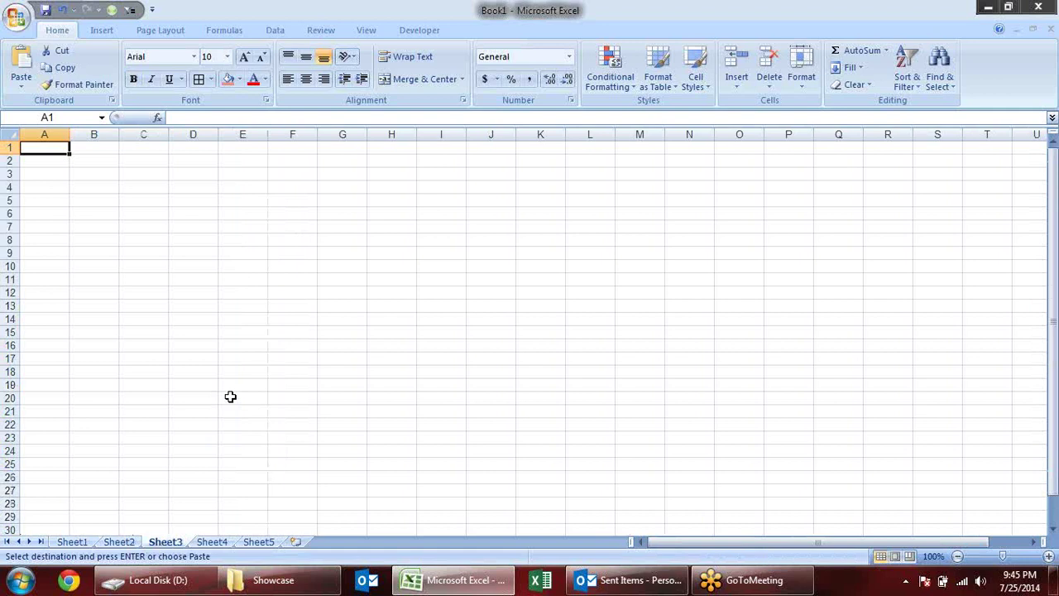
pyautogui.click(73, 541)
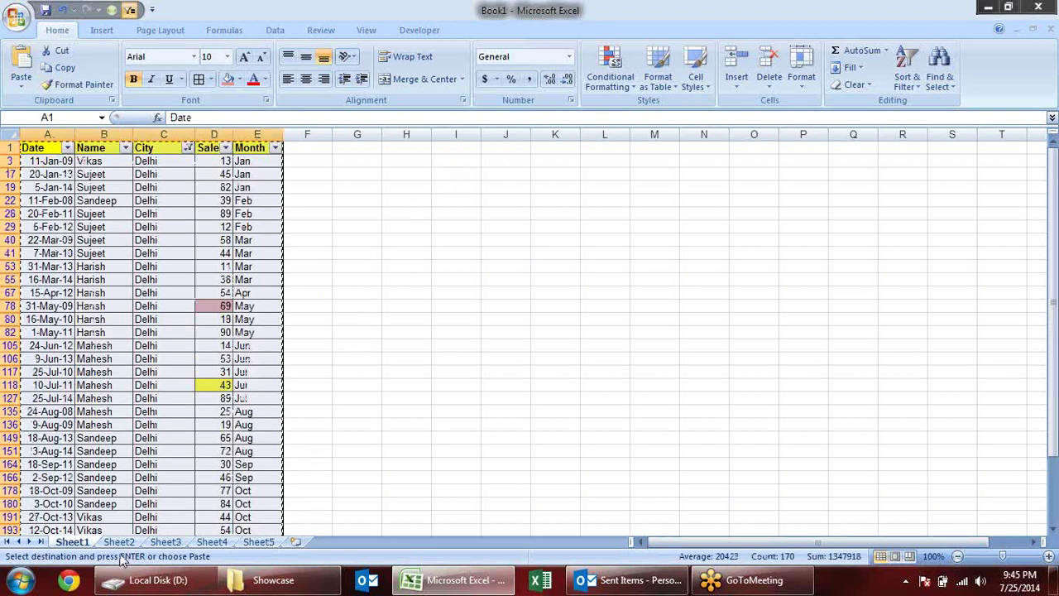
pyautogui.click(165, 542)
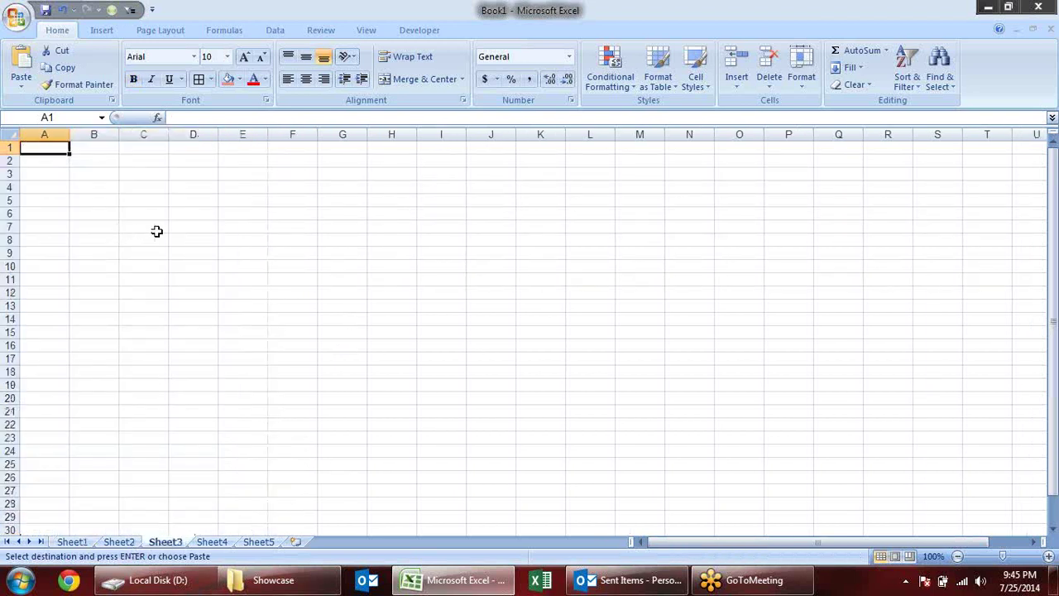
pyautogui.click(73, 542)
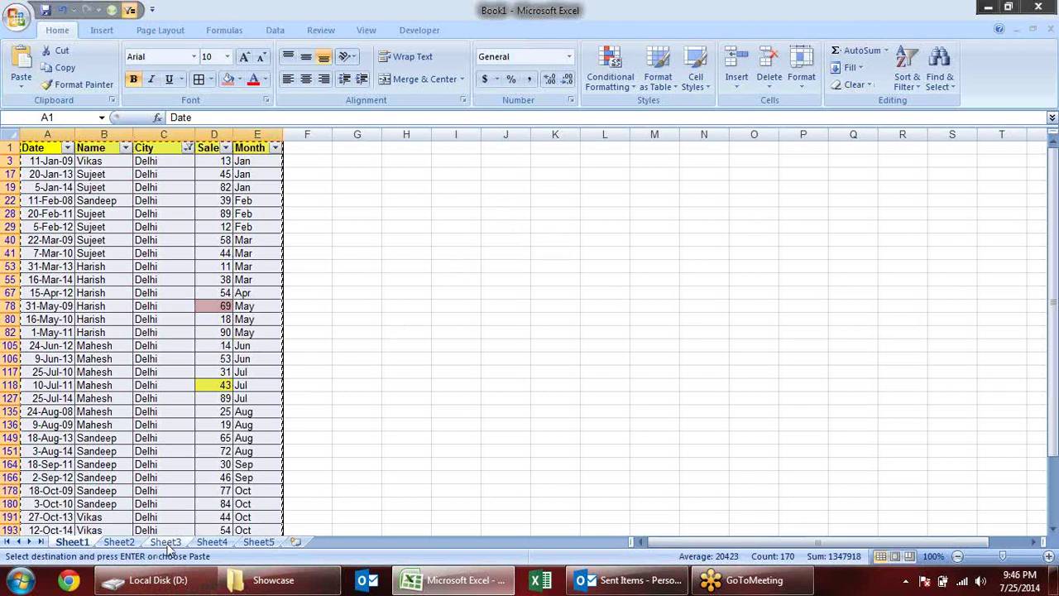
pyautogui.click(130, 546)
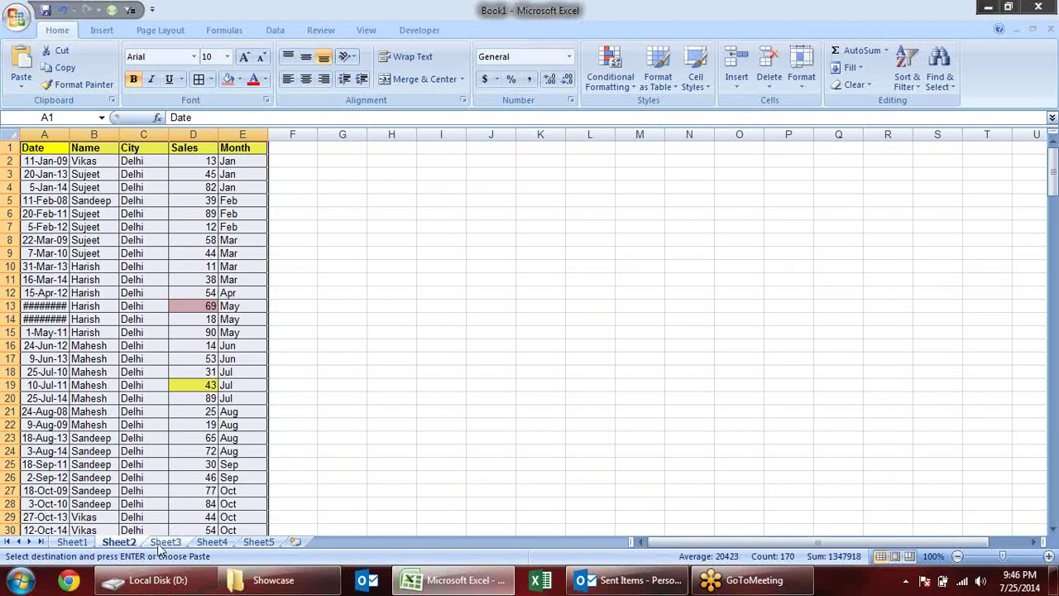
# - Check cell A1 on the empty Sheet3, then copy the filtered table on Sheet1 again
pyautogui.click(166, 542)
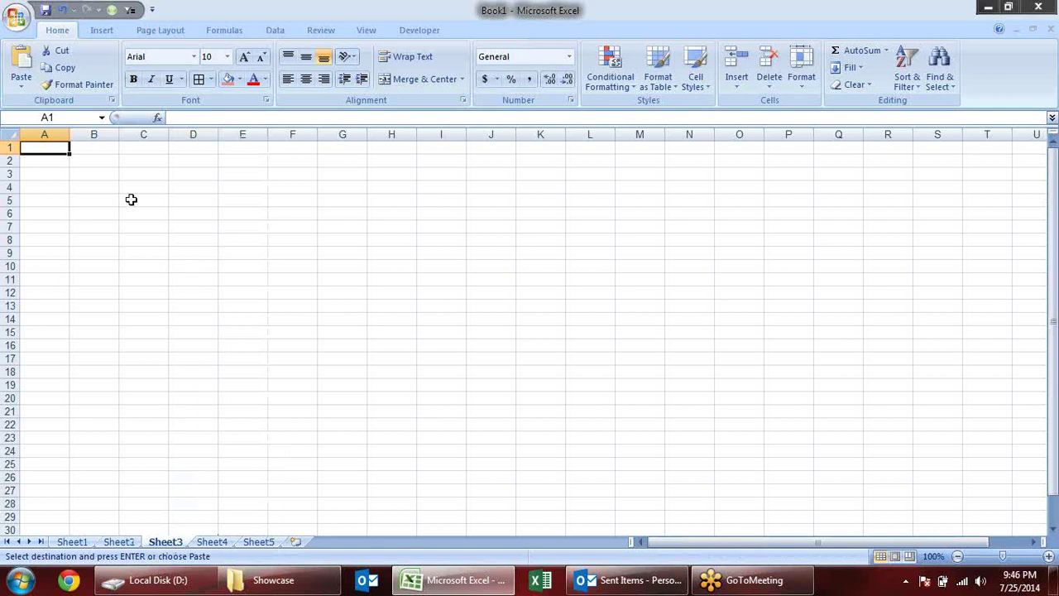
pyautogui.doubleClick(43, 146)
pyautogui.press('Escape')
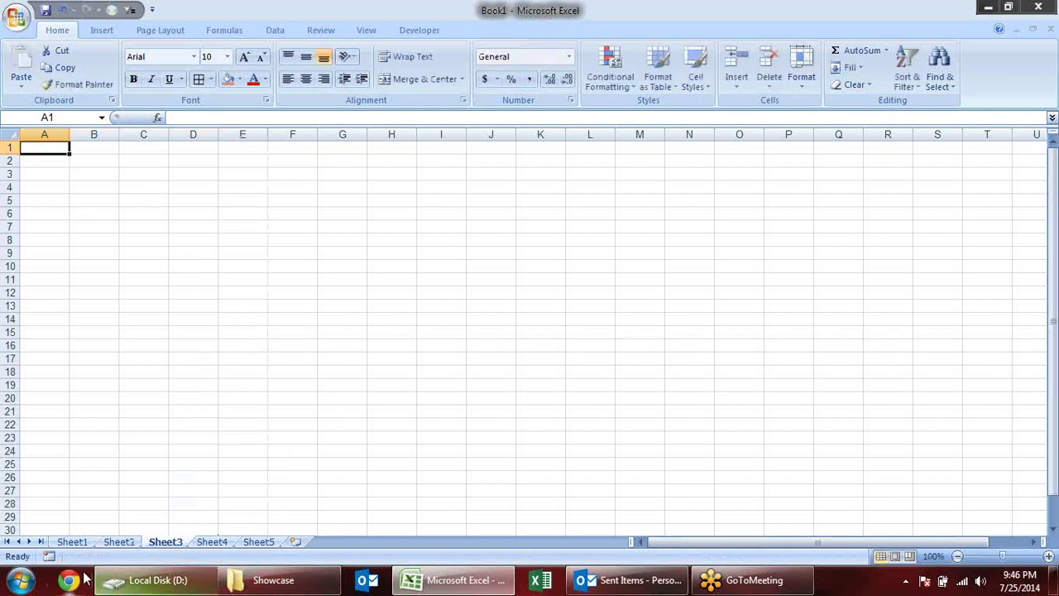
pyautogui.click(82, 544)
pyautogui.hotkey('ctrl', 'c')
pyautogui.click(493, 145)
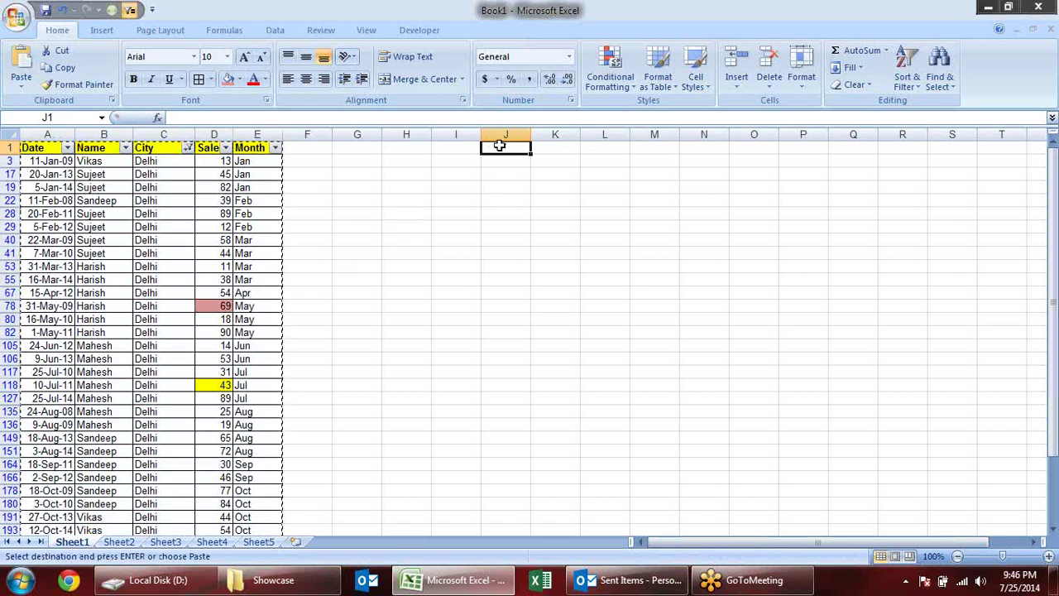
pyautogui.press('Escape')
pyautogui.click(486, 174)
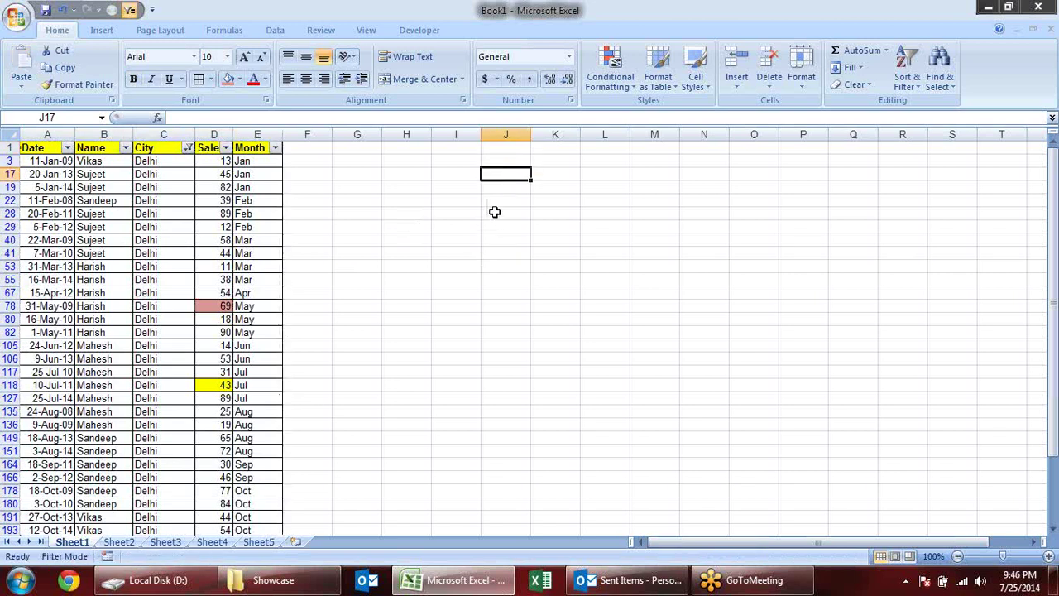
pyautogui.moveTo(494, 187); pyautogui.dragTo(520, 326)
pyautogui.write('werwer')
pyautogui.hotkey('ctrl', 'Return')
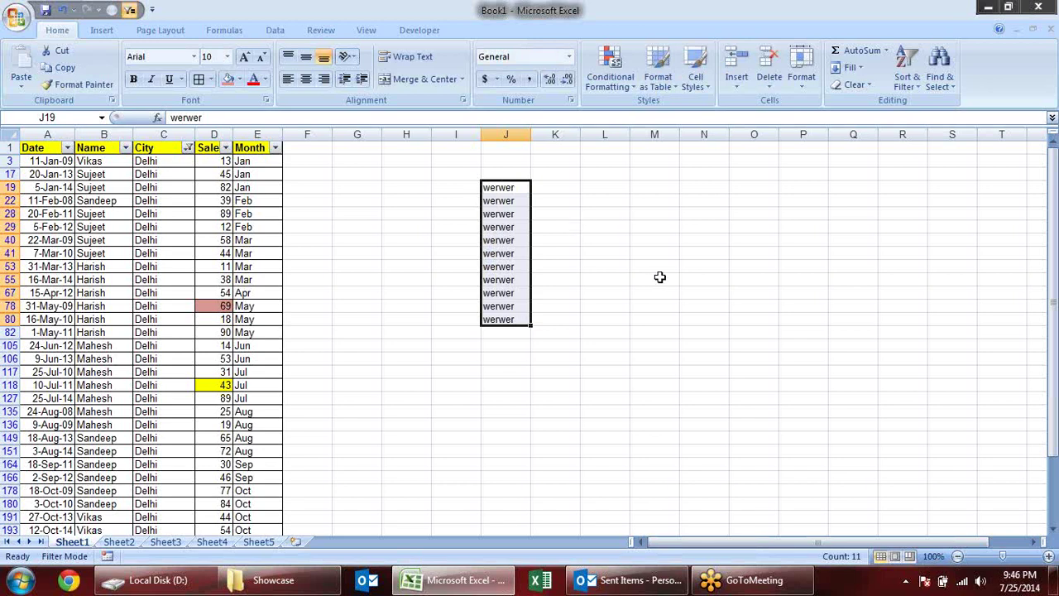
pyautogui.press('Delete')
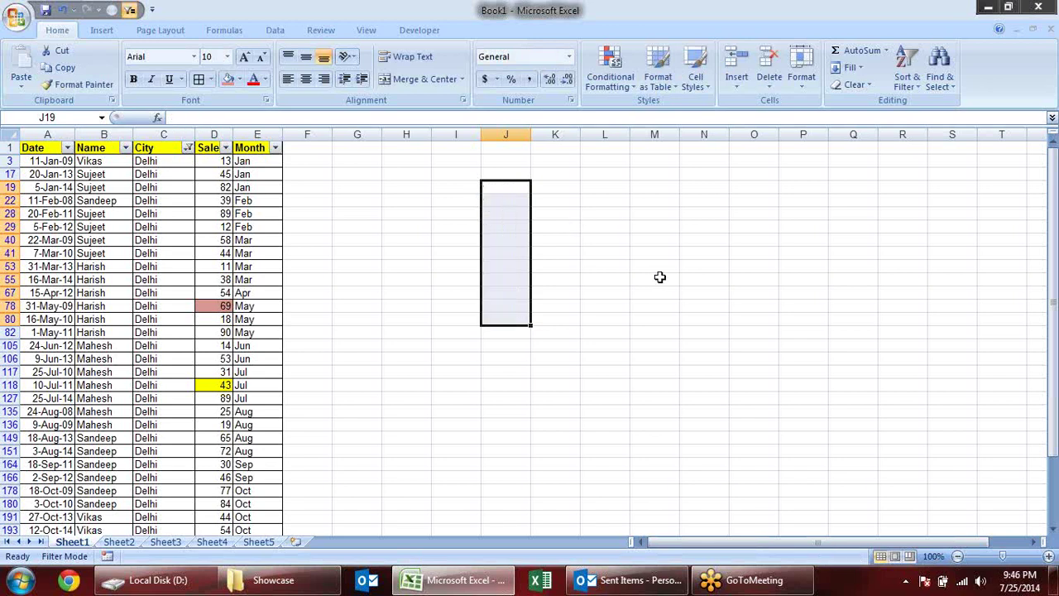
pyautogui.click(788, 229)
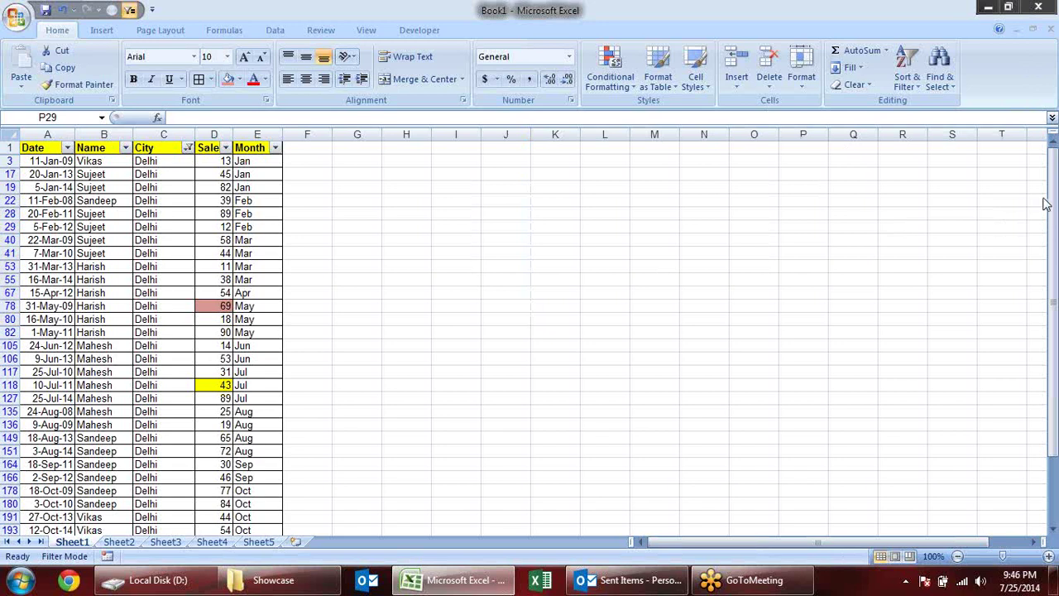